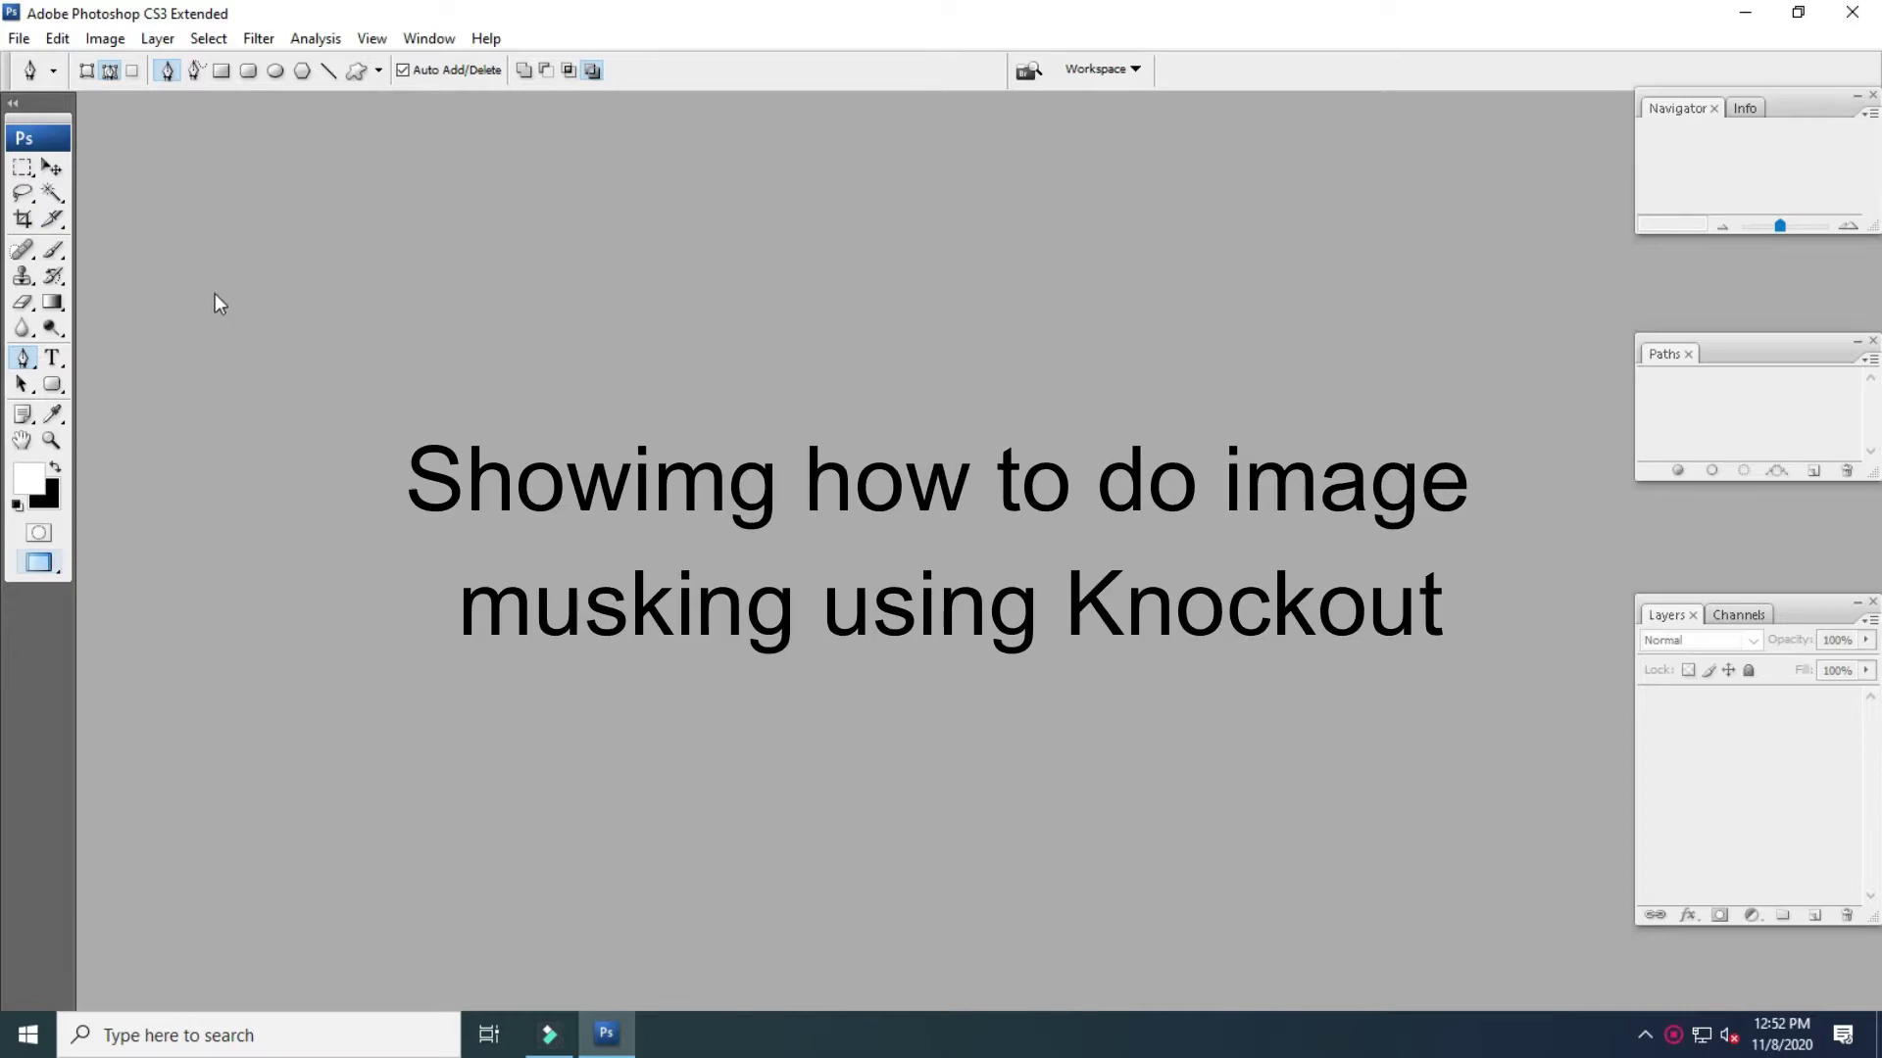
Open the portrait photo Masking.jpg
left_click(19, 39)
left_click(47, 86)
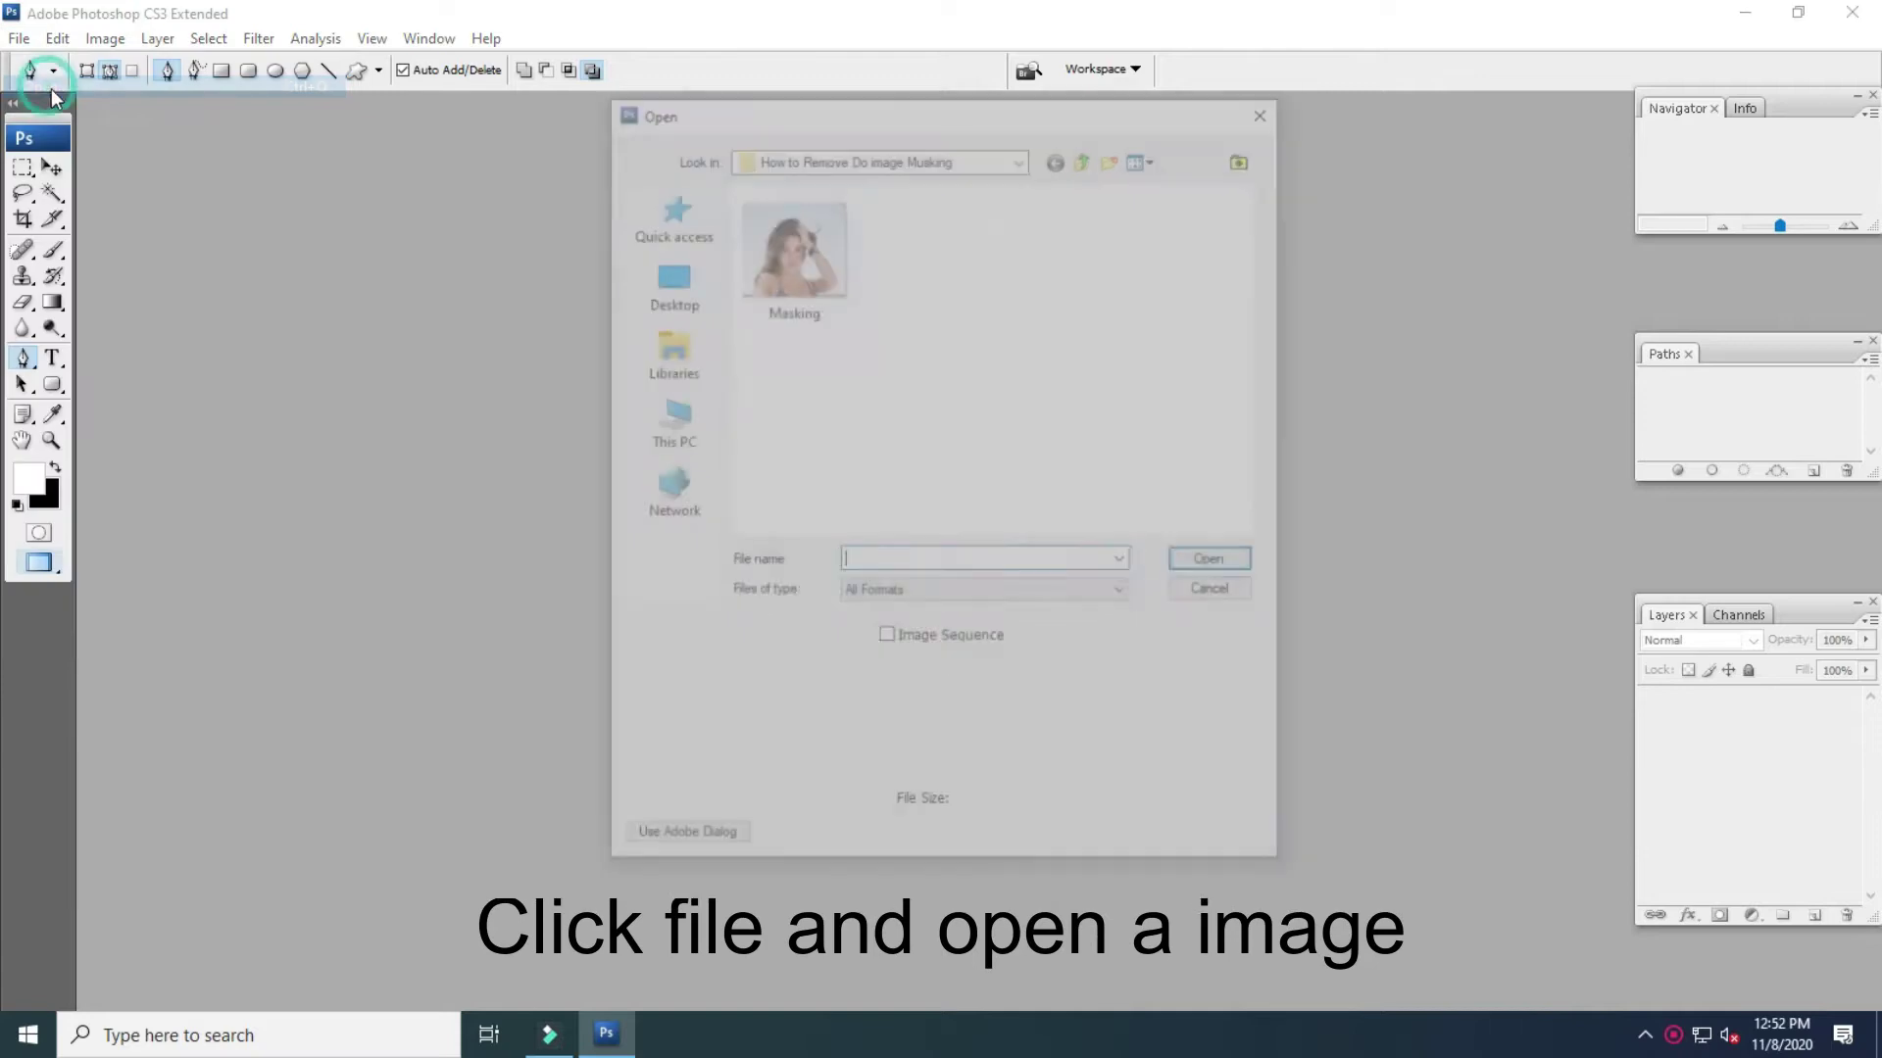
left_click(793, 245)
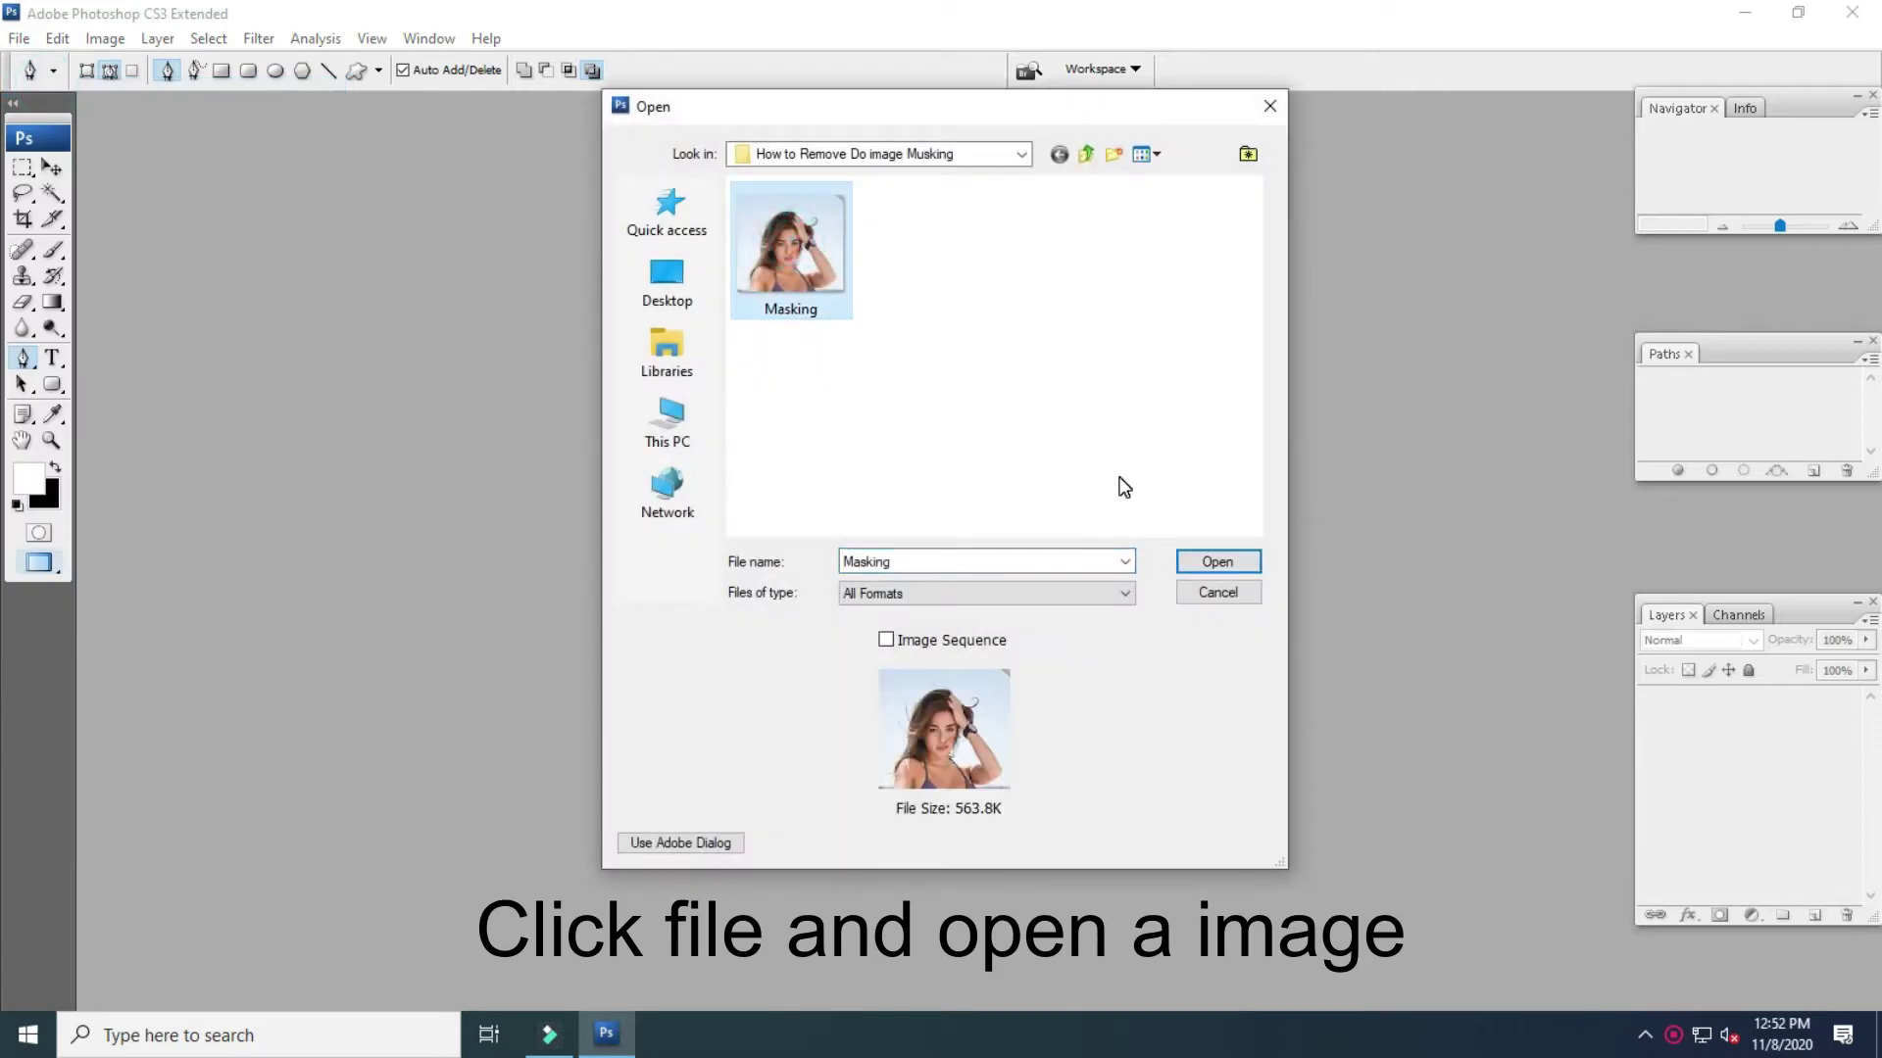
left_click(1229, 560)
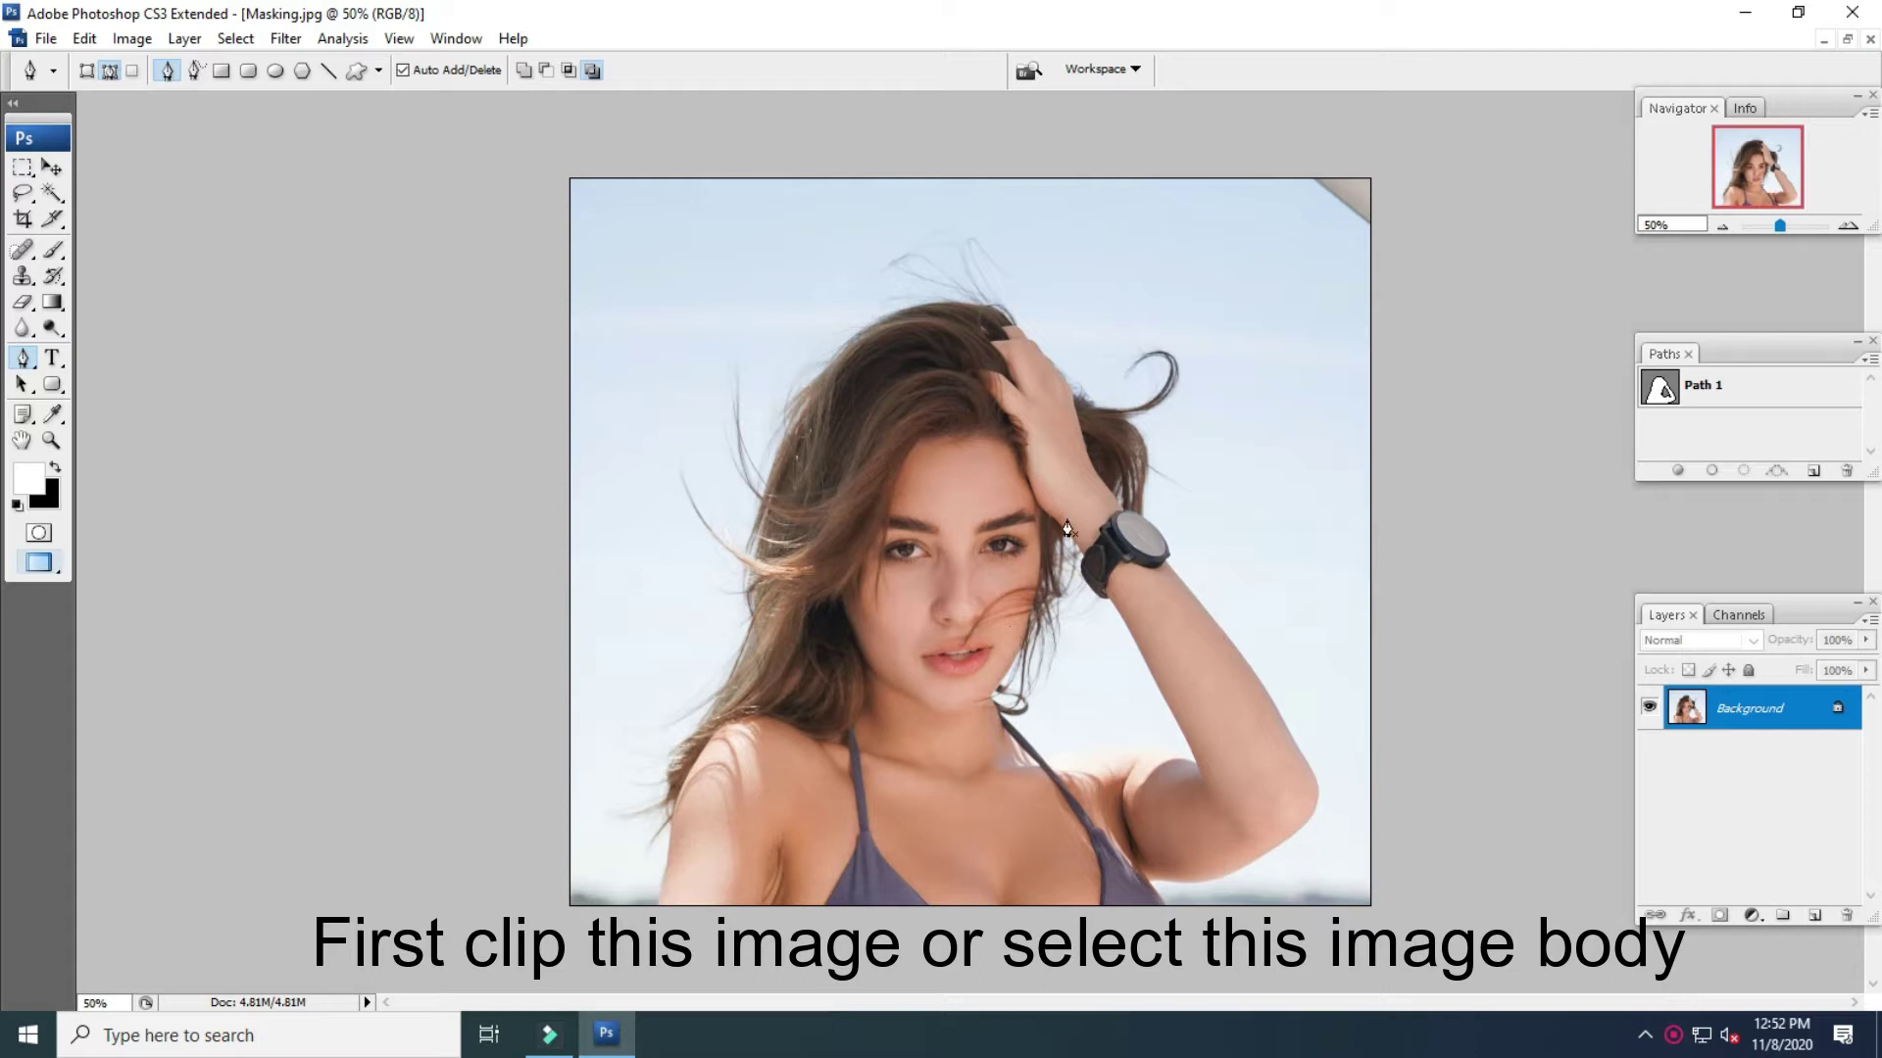
Check and hide Path 1, then duplicate Background into a Background copy layer
left_click(1698, 399)
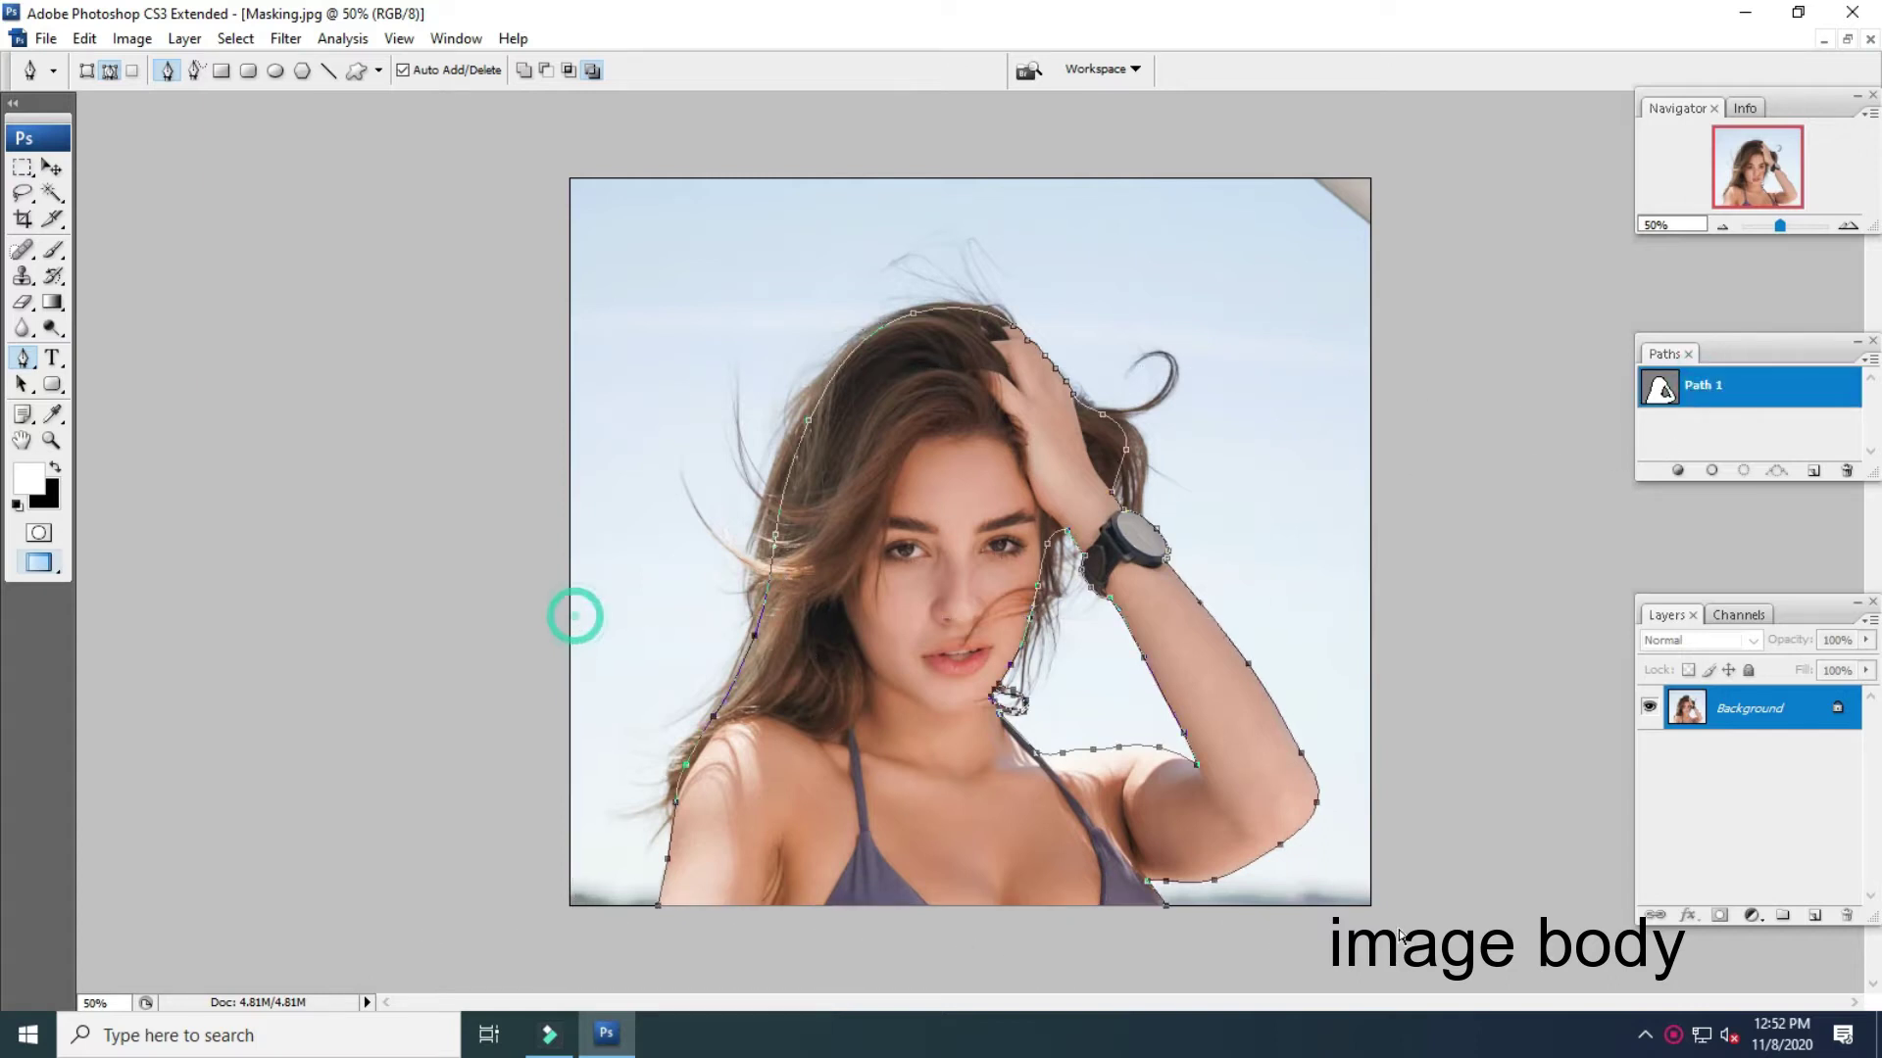
left_click(1209, 395, "ctrl")
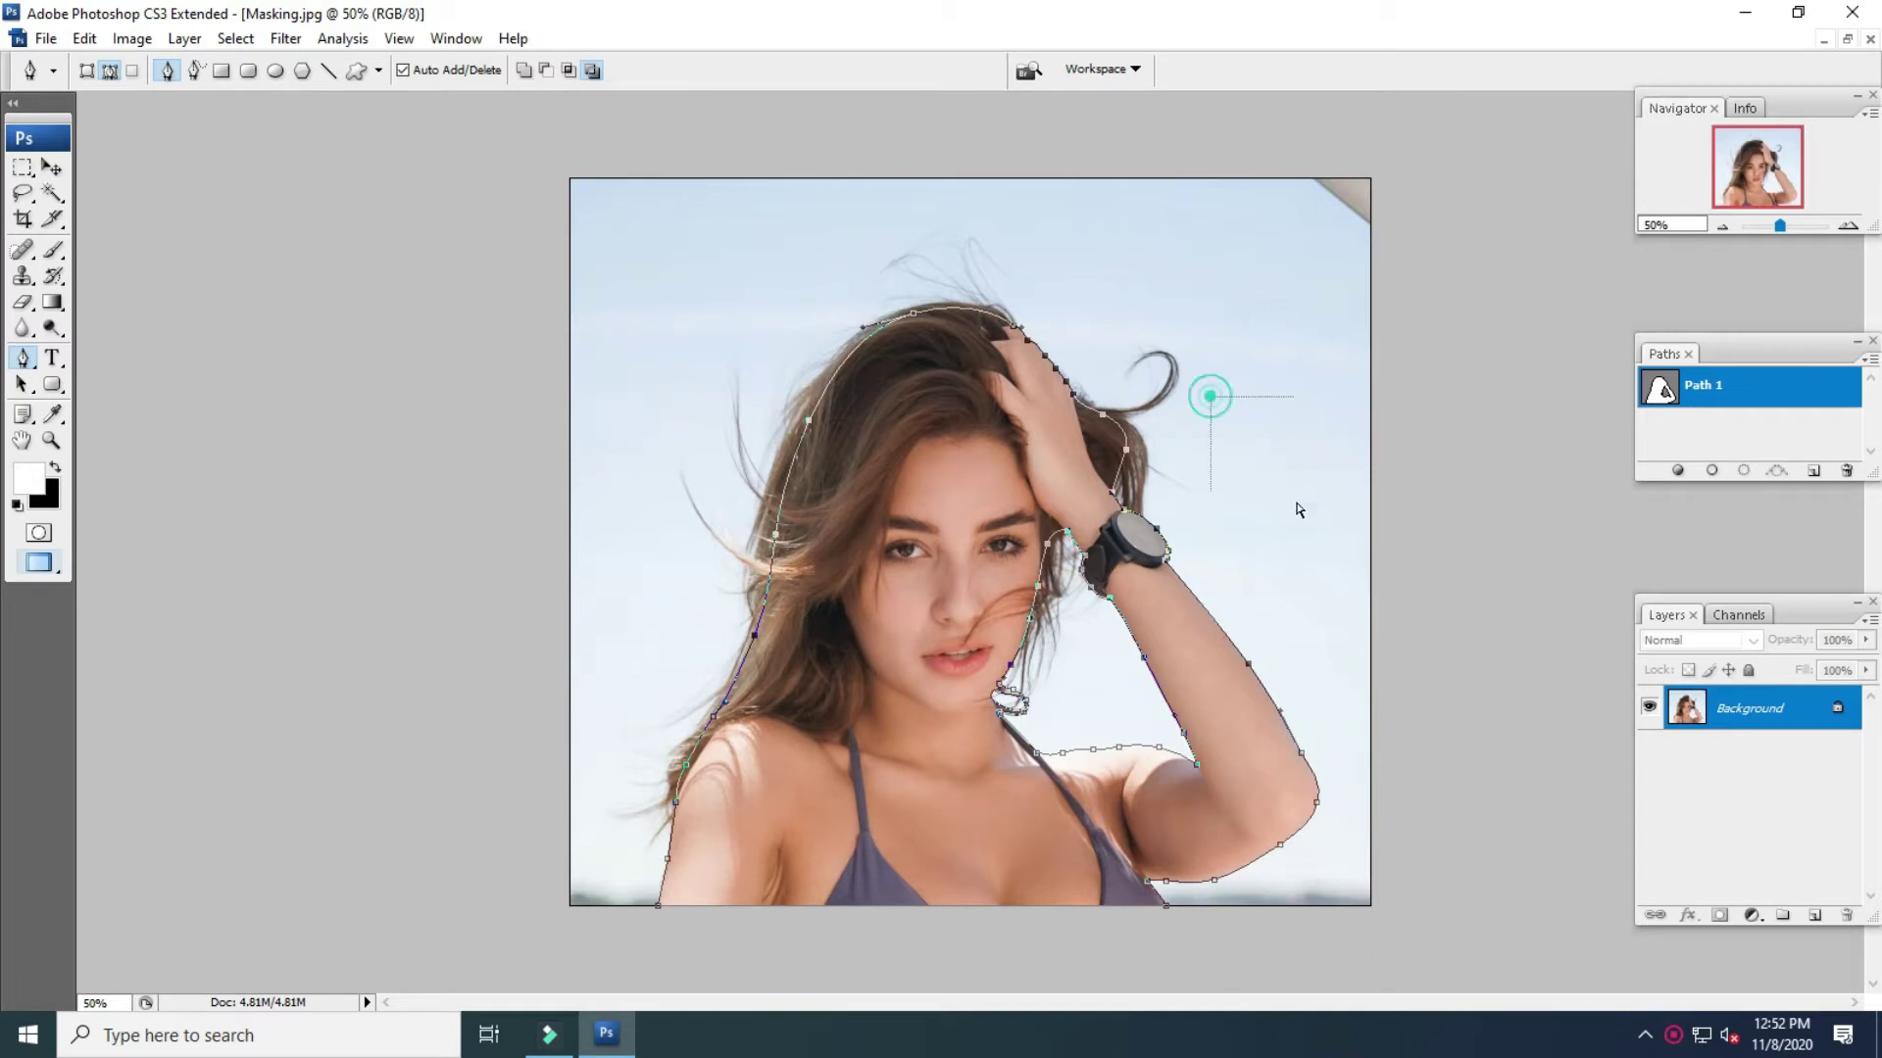
left_click(1735, 418)
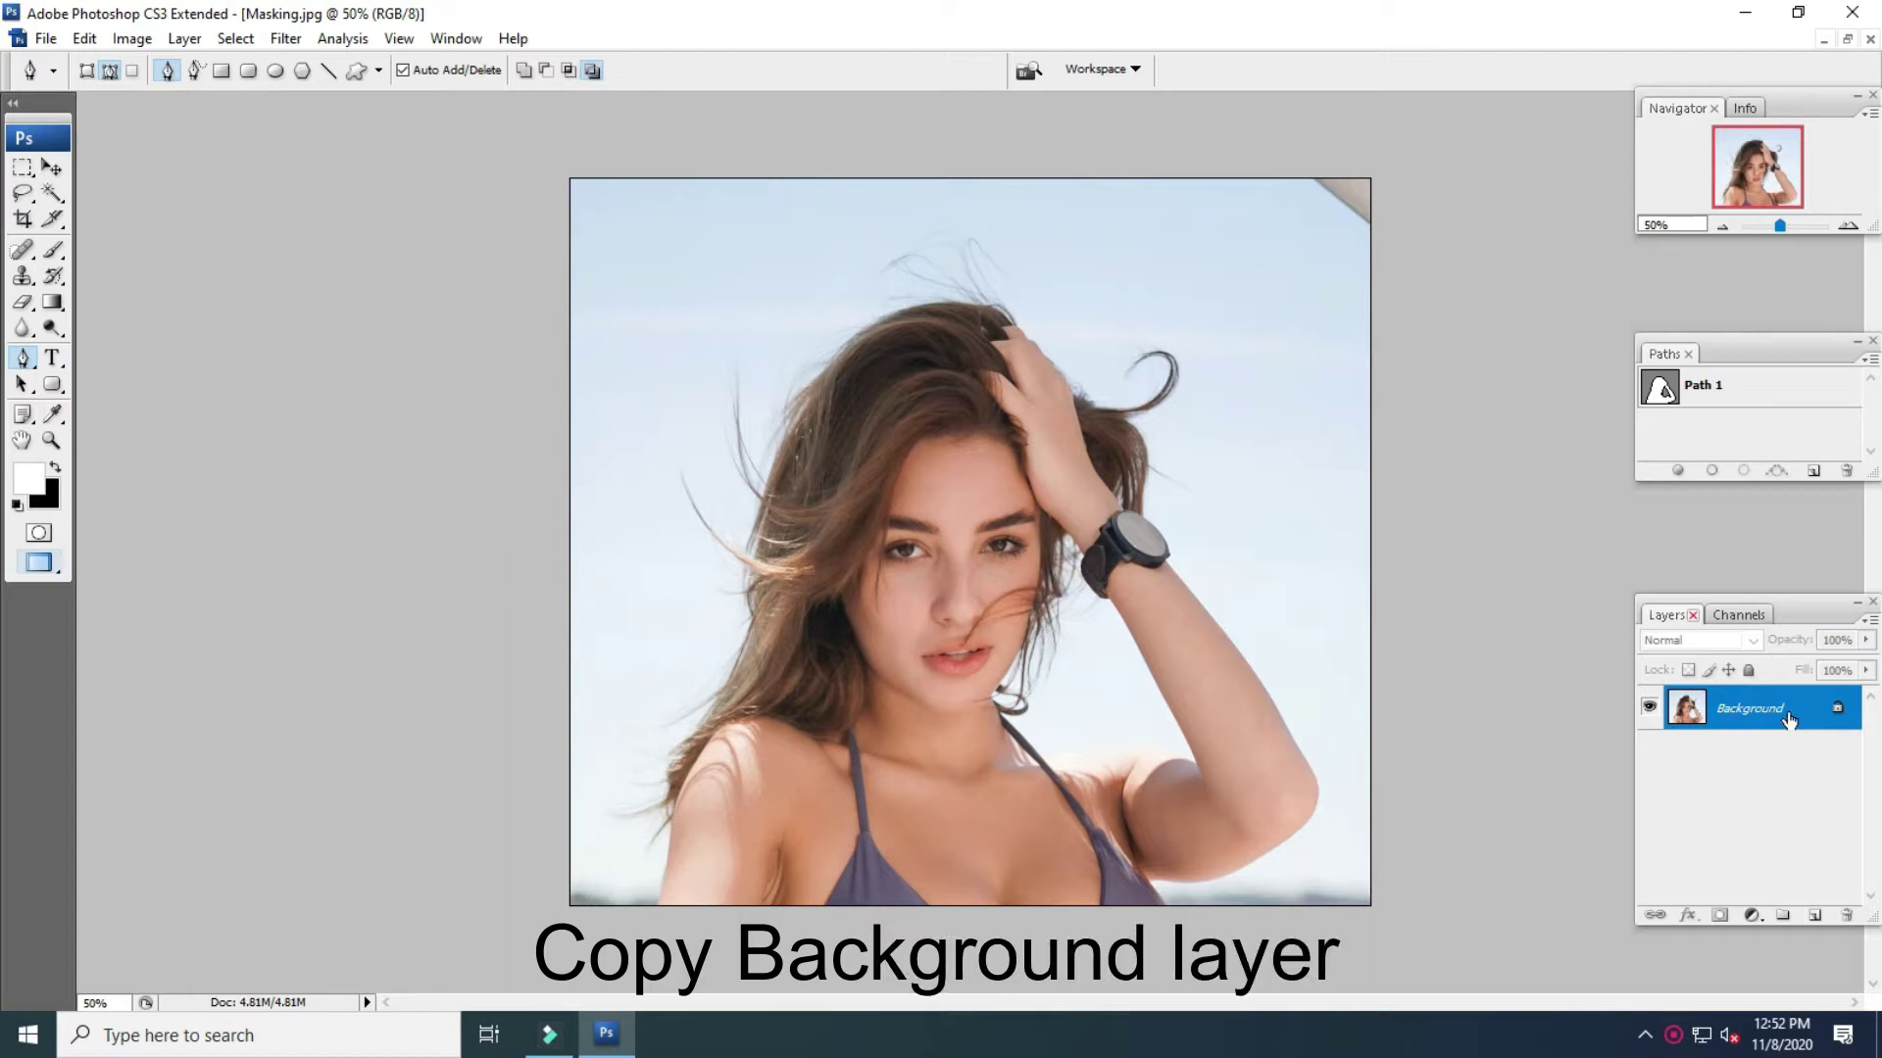
left_click_drag(1789, 721, 1813, 913)
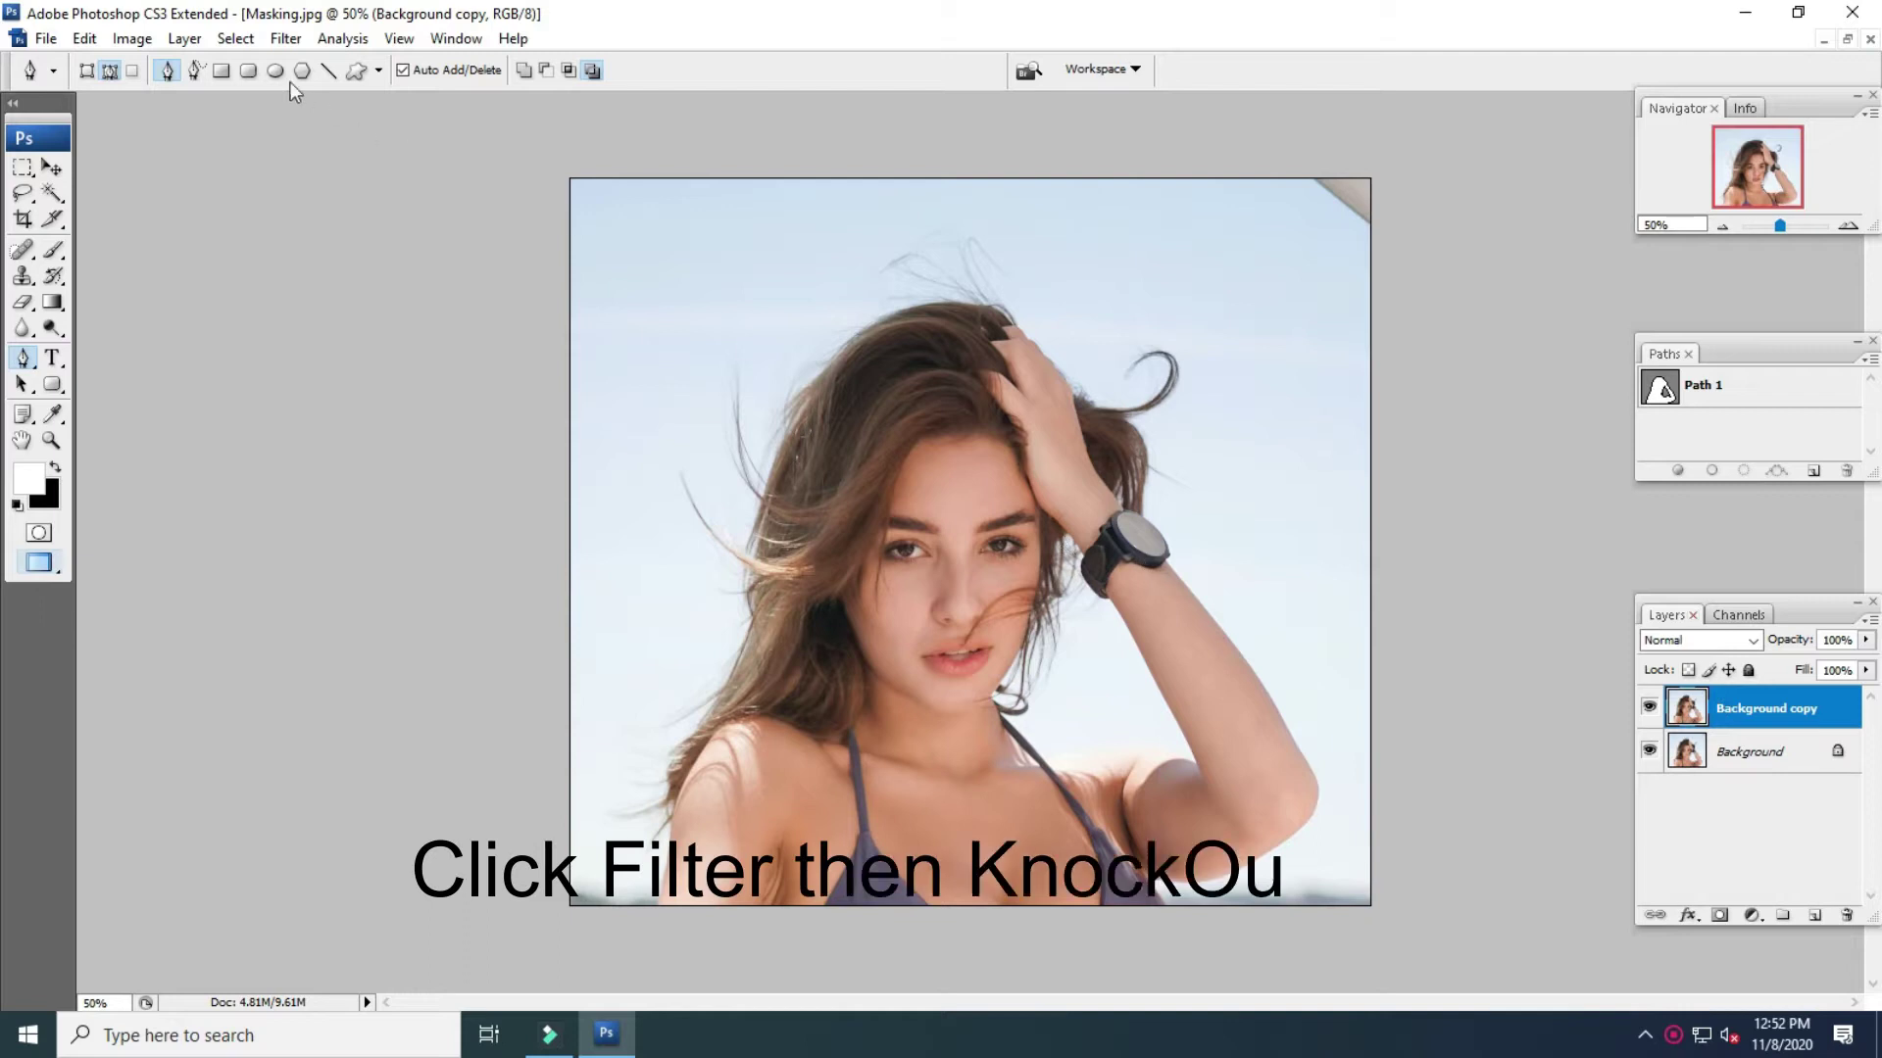
left_click(285, 39)
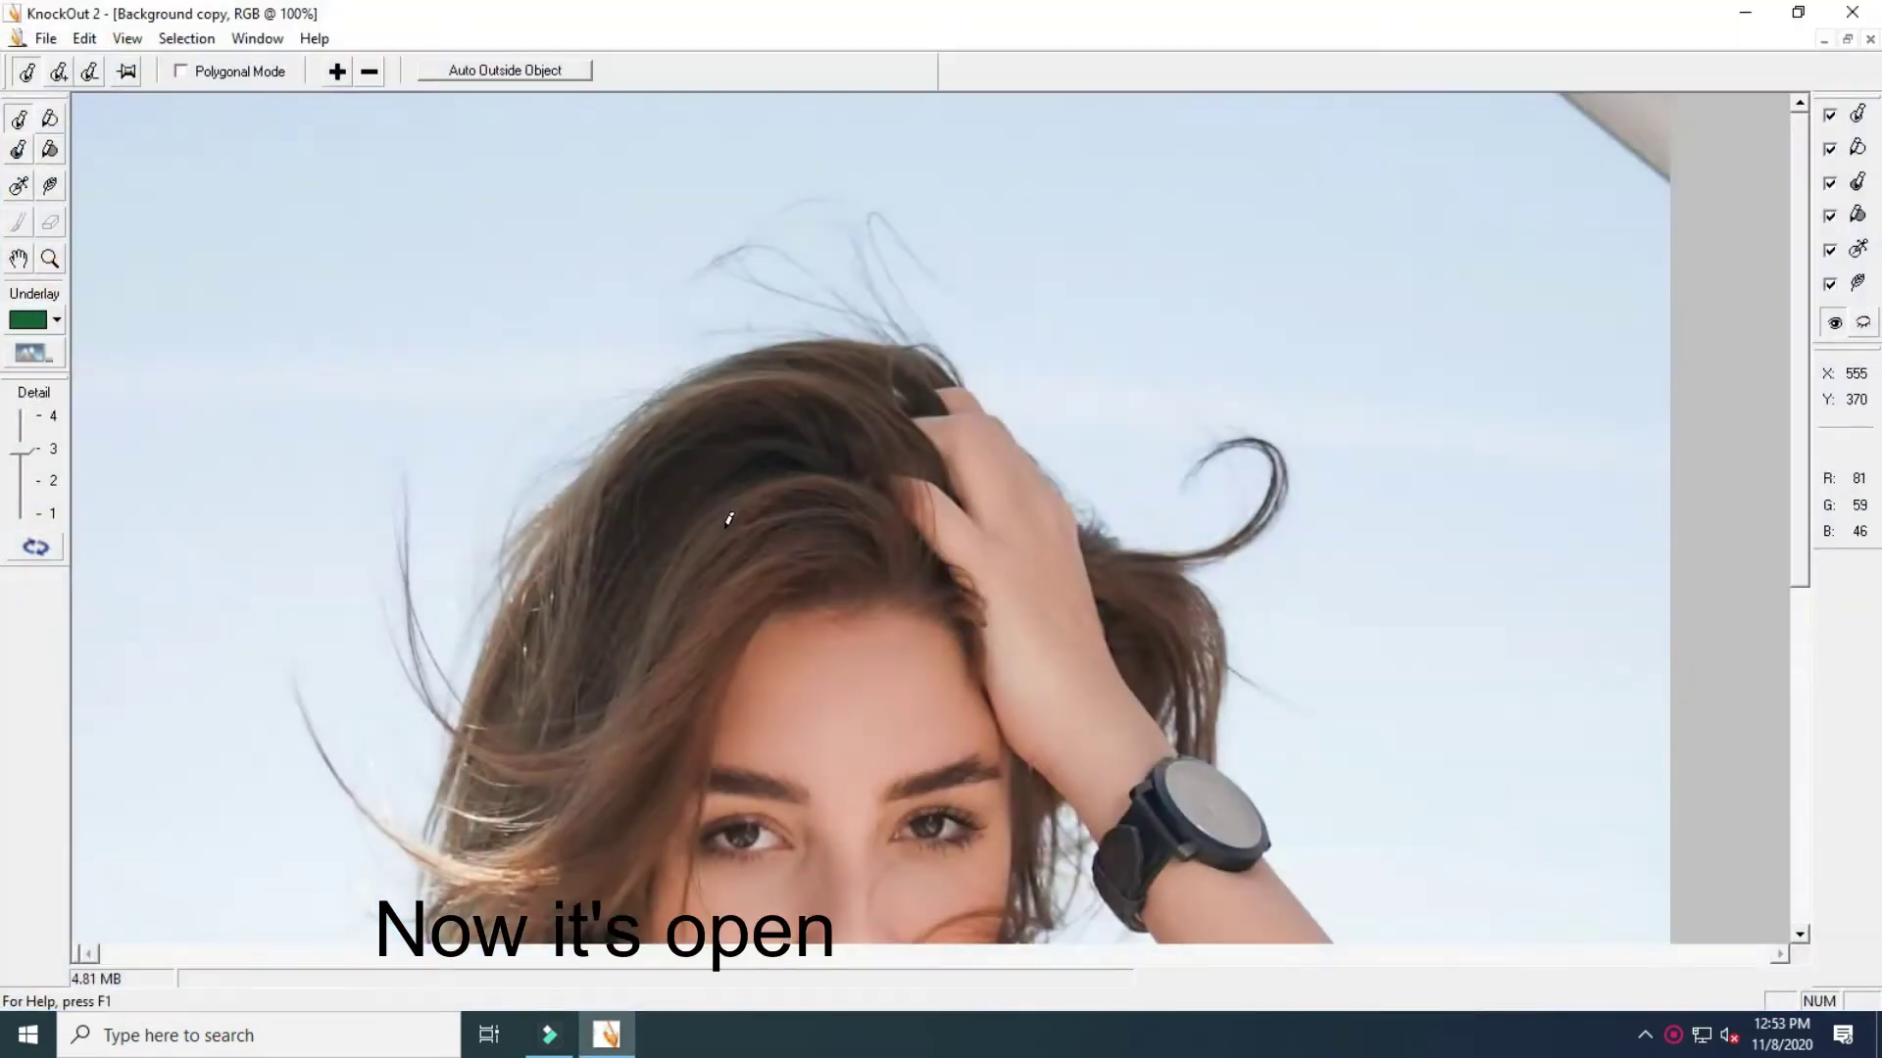
Zoom in to 300% on the windblown hair left of the face
scroll(732, 542, "down", 3)
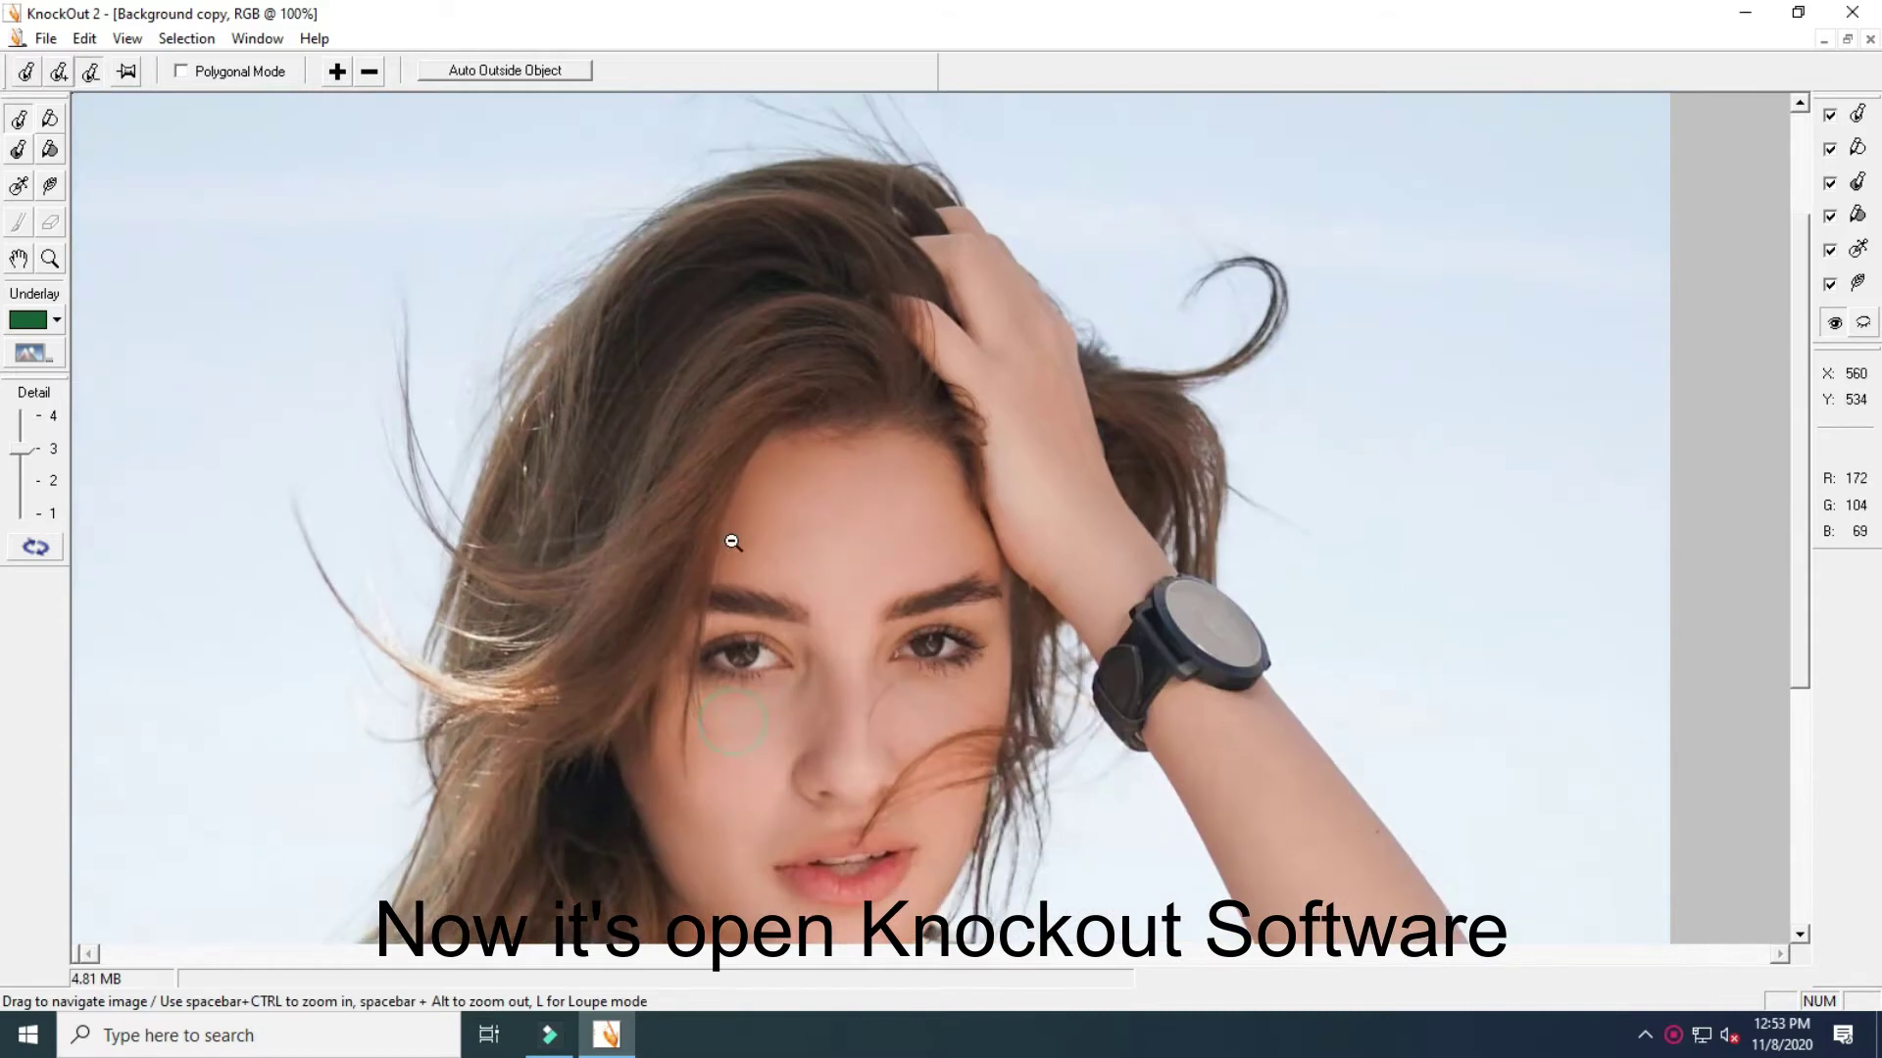
left_click(732, 542, "alt")
mouse_move(992, 509)
left_mouse_down()
mouse_move(995, 336)
mouse_move(900, 585)
left_mouse_up()
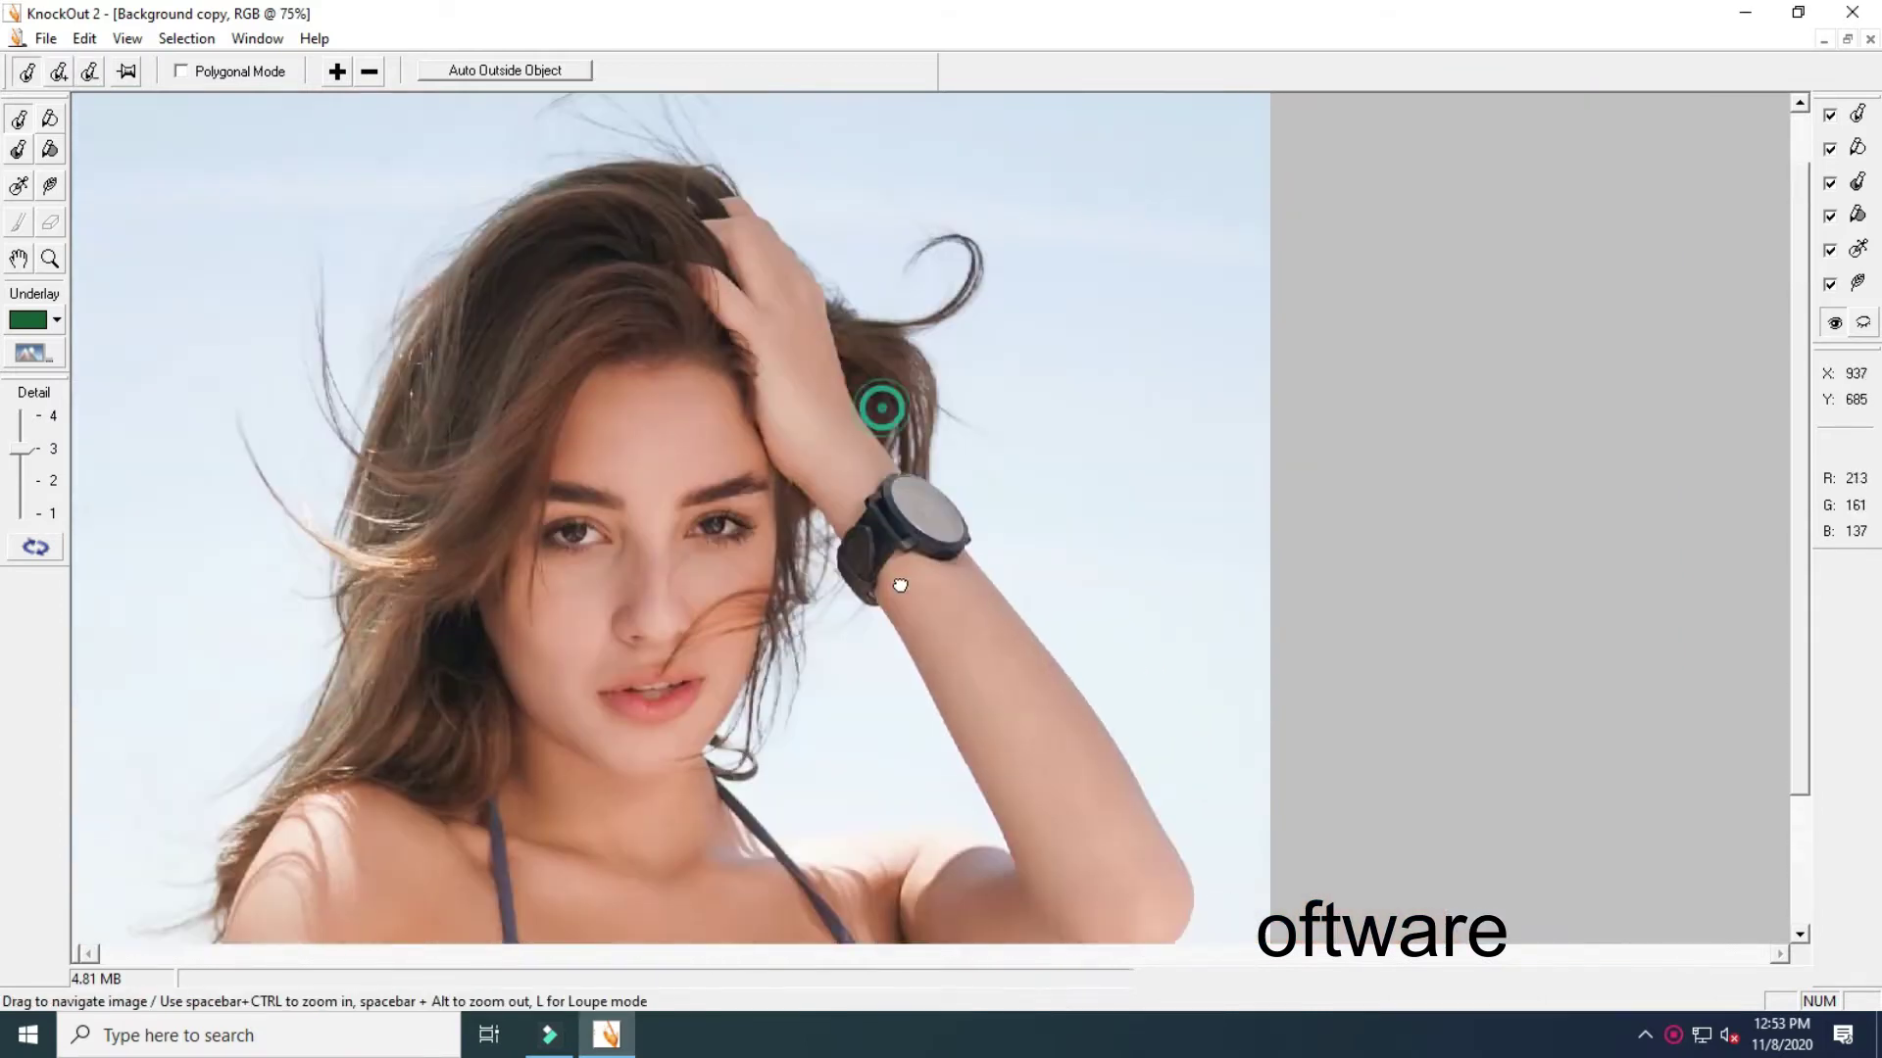
left_click(351, 697)
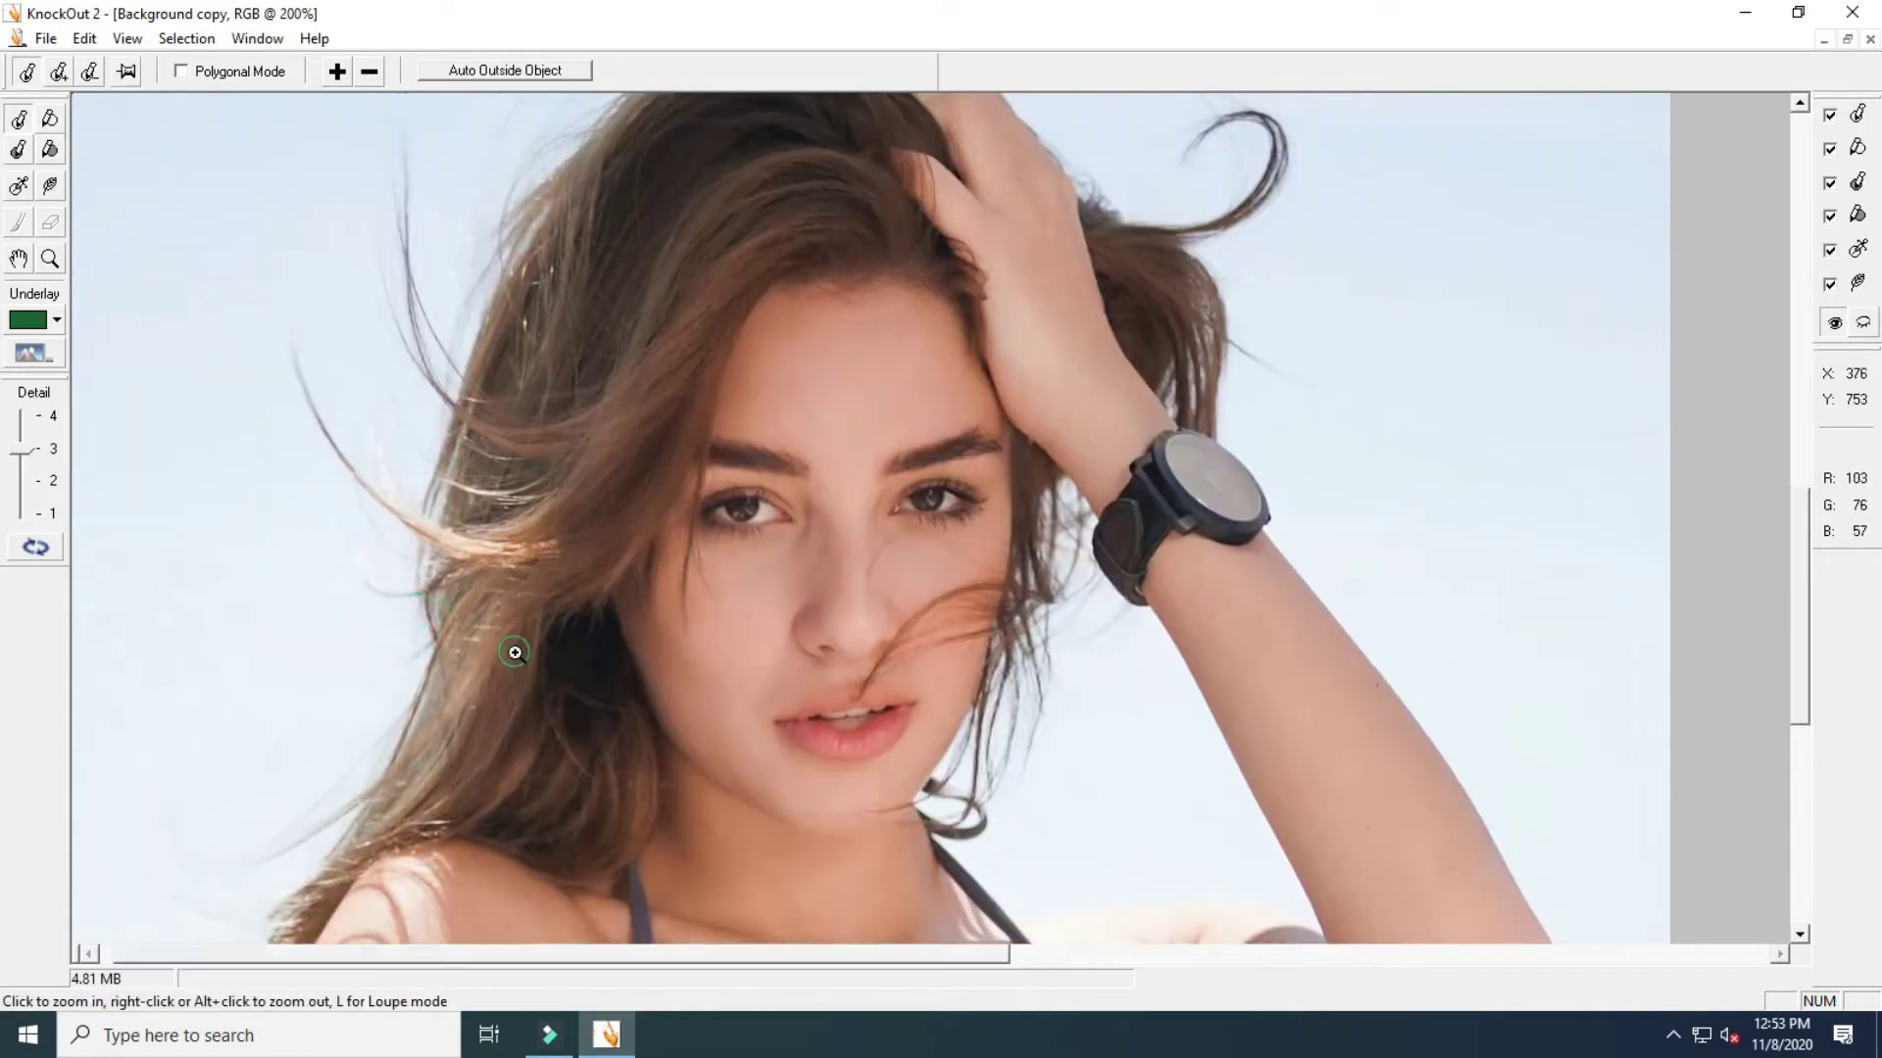
left_click(513, 651)
left_click_drag(897, 533, 833, 699)
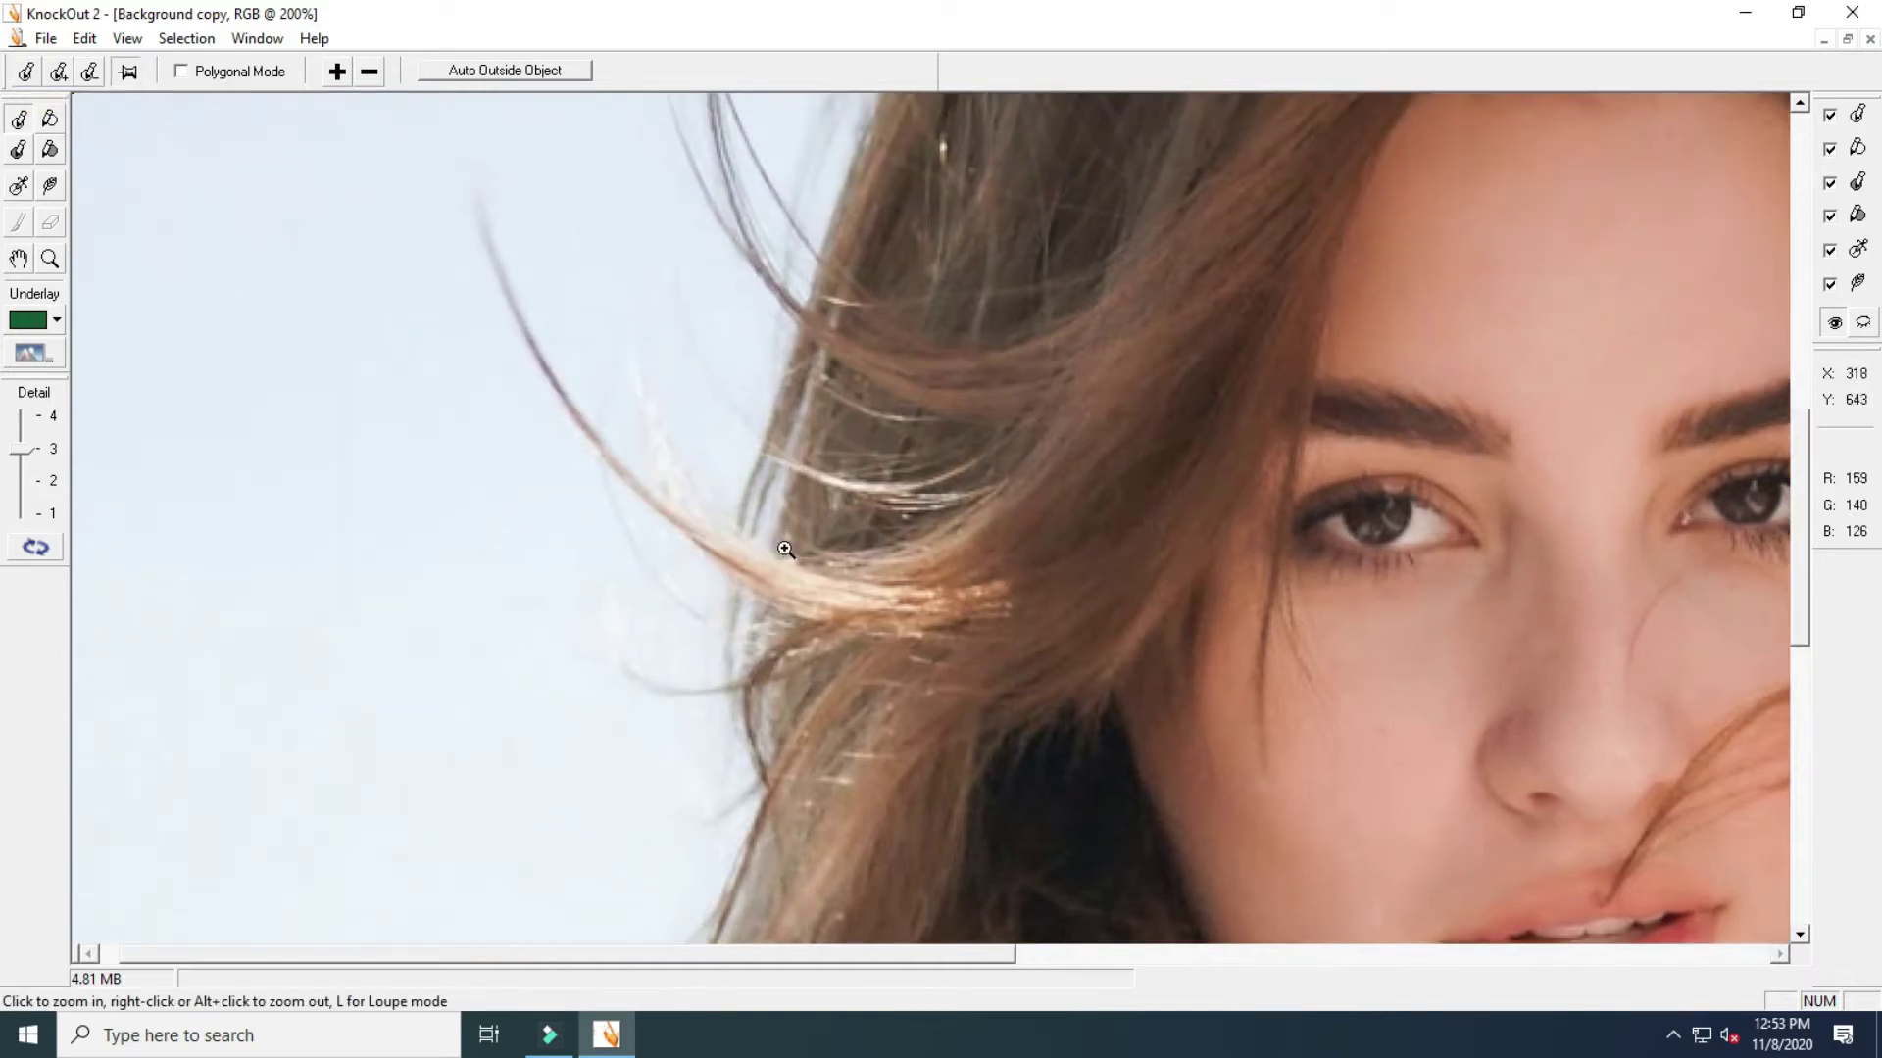
left_click(808, 625)
Trace an inside-object outline just within the left hair edge
left_click_drag(853, 642, 906, 365)
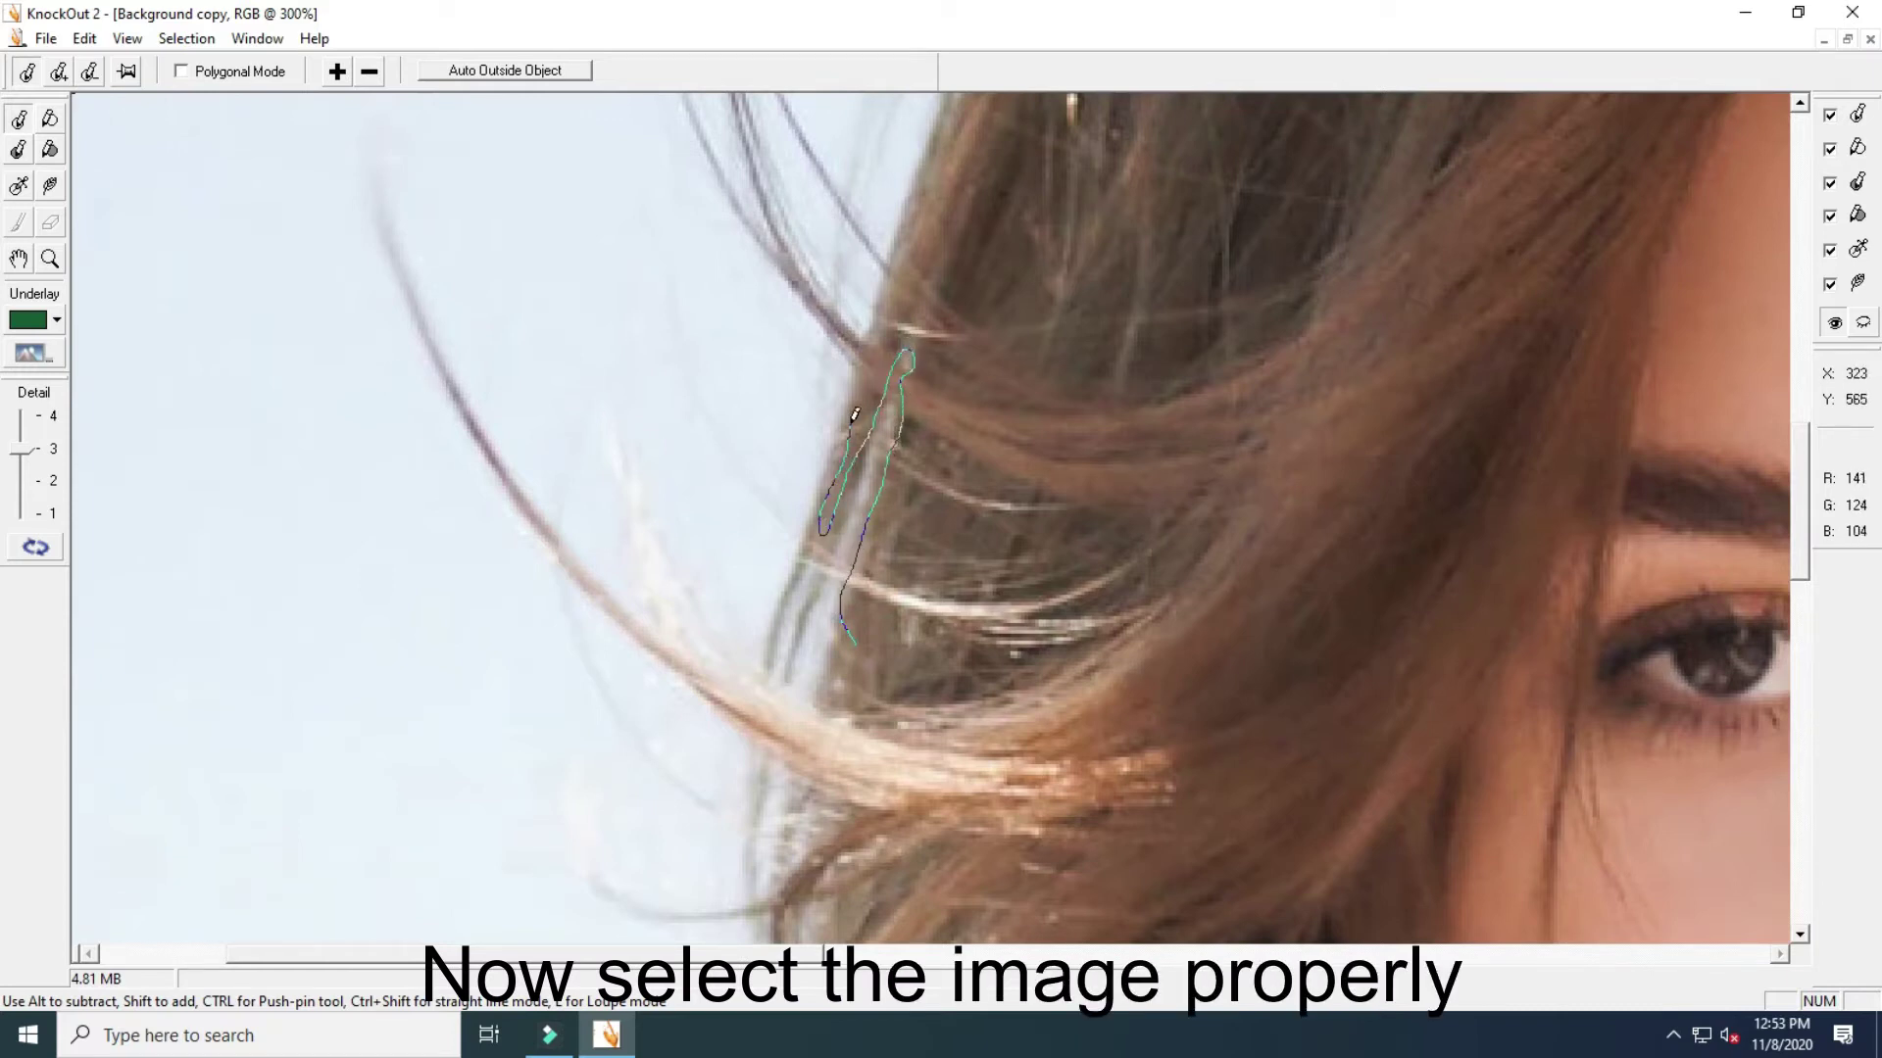
mouse_move(965, 98)
left_mouse_down()
mouse_move(980, 441)
mouse_move(925, 763)
left_mouse_up()
mouse_move(875, 831)
left_mouse_down()
mouse_move(963, 580)
mouse_move(1025, 486)
left_mouse_up()
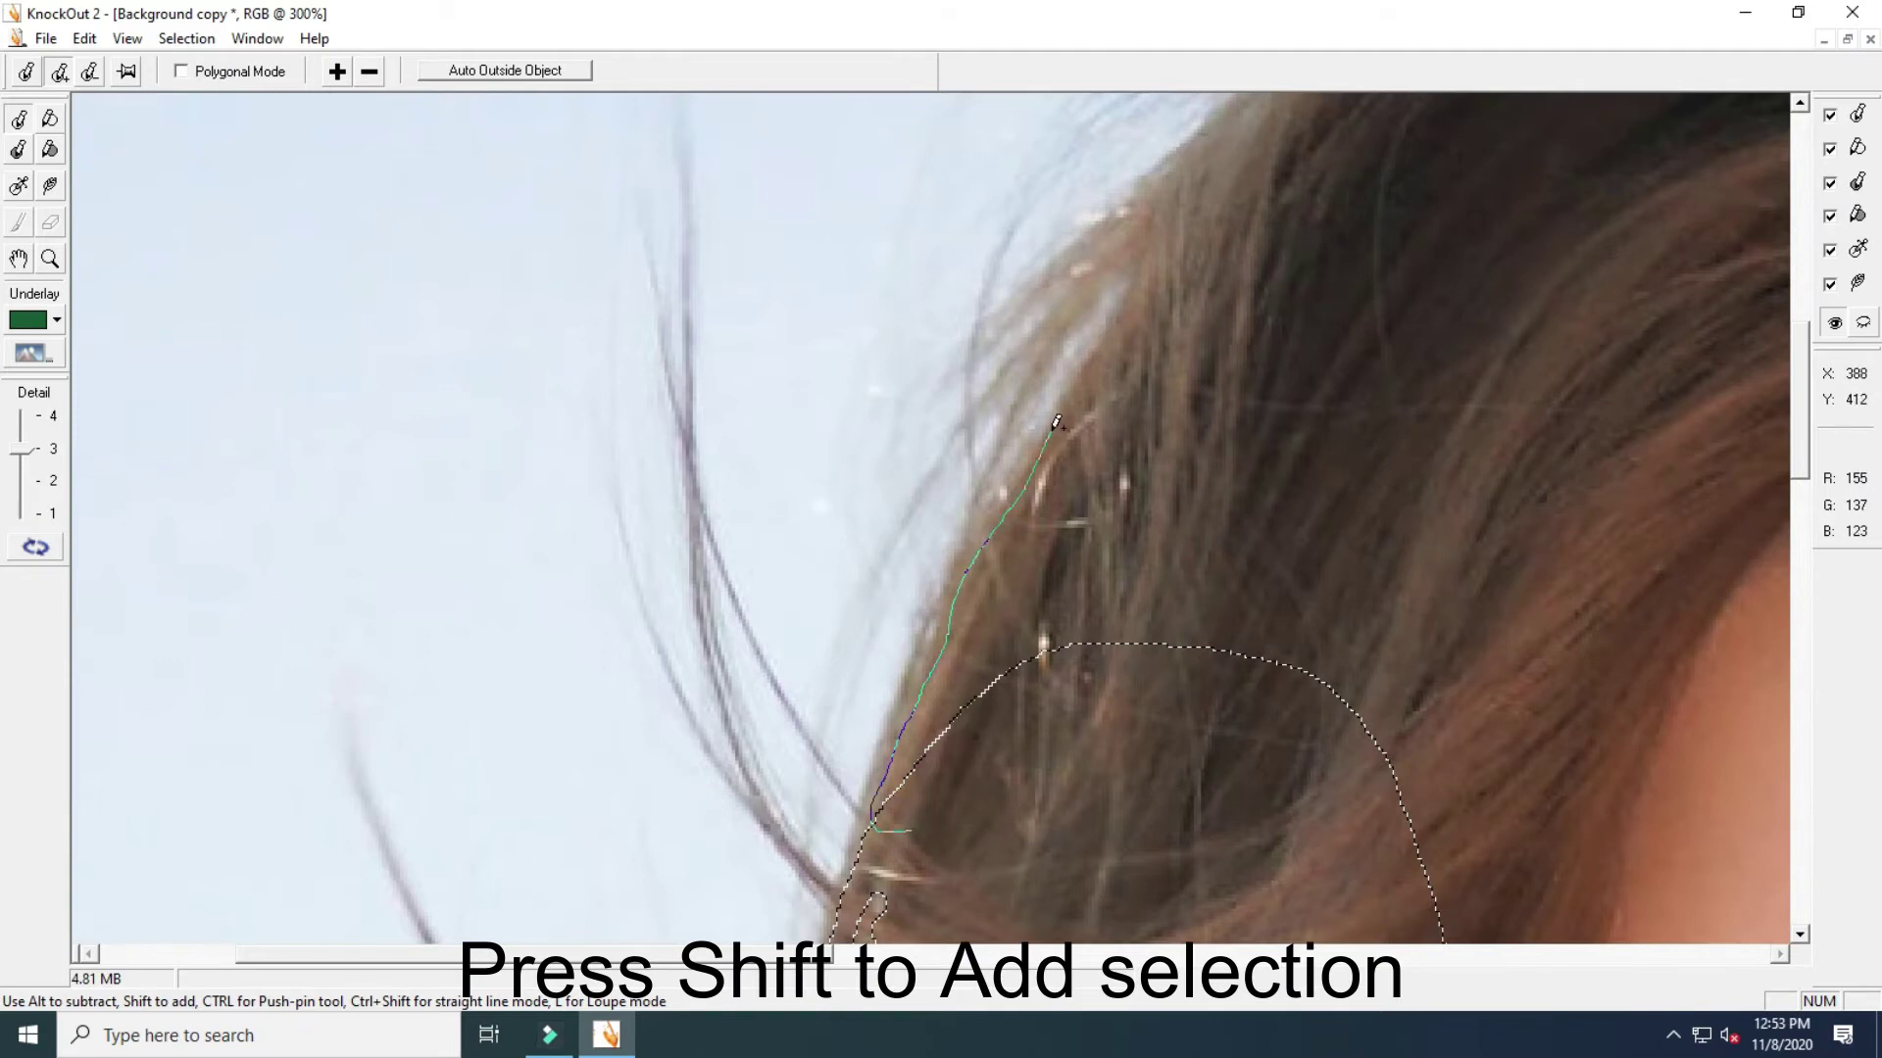
mouse_move(1101, 353)
left_mouse_down()
mouse_move(899, 808)
mouse_move(928, 579)
mouse_move(1035, 460)
left_mouse_up()
left_click_drag(1104, 392, 1313, 259)
mouse_move(777, 538)
left_mouse_down()
mouse_move(950, 386)
mouse_move(1086, 471)
mouse_move(1050, 454)
mouse_move(1001, 500)
left_mouse_up()
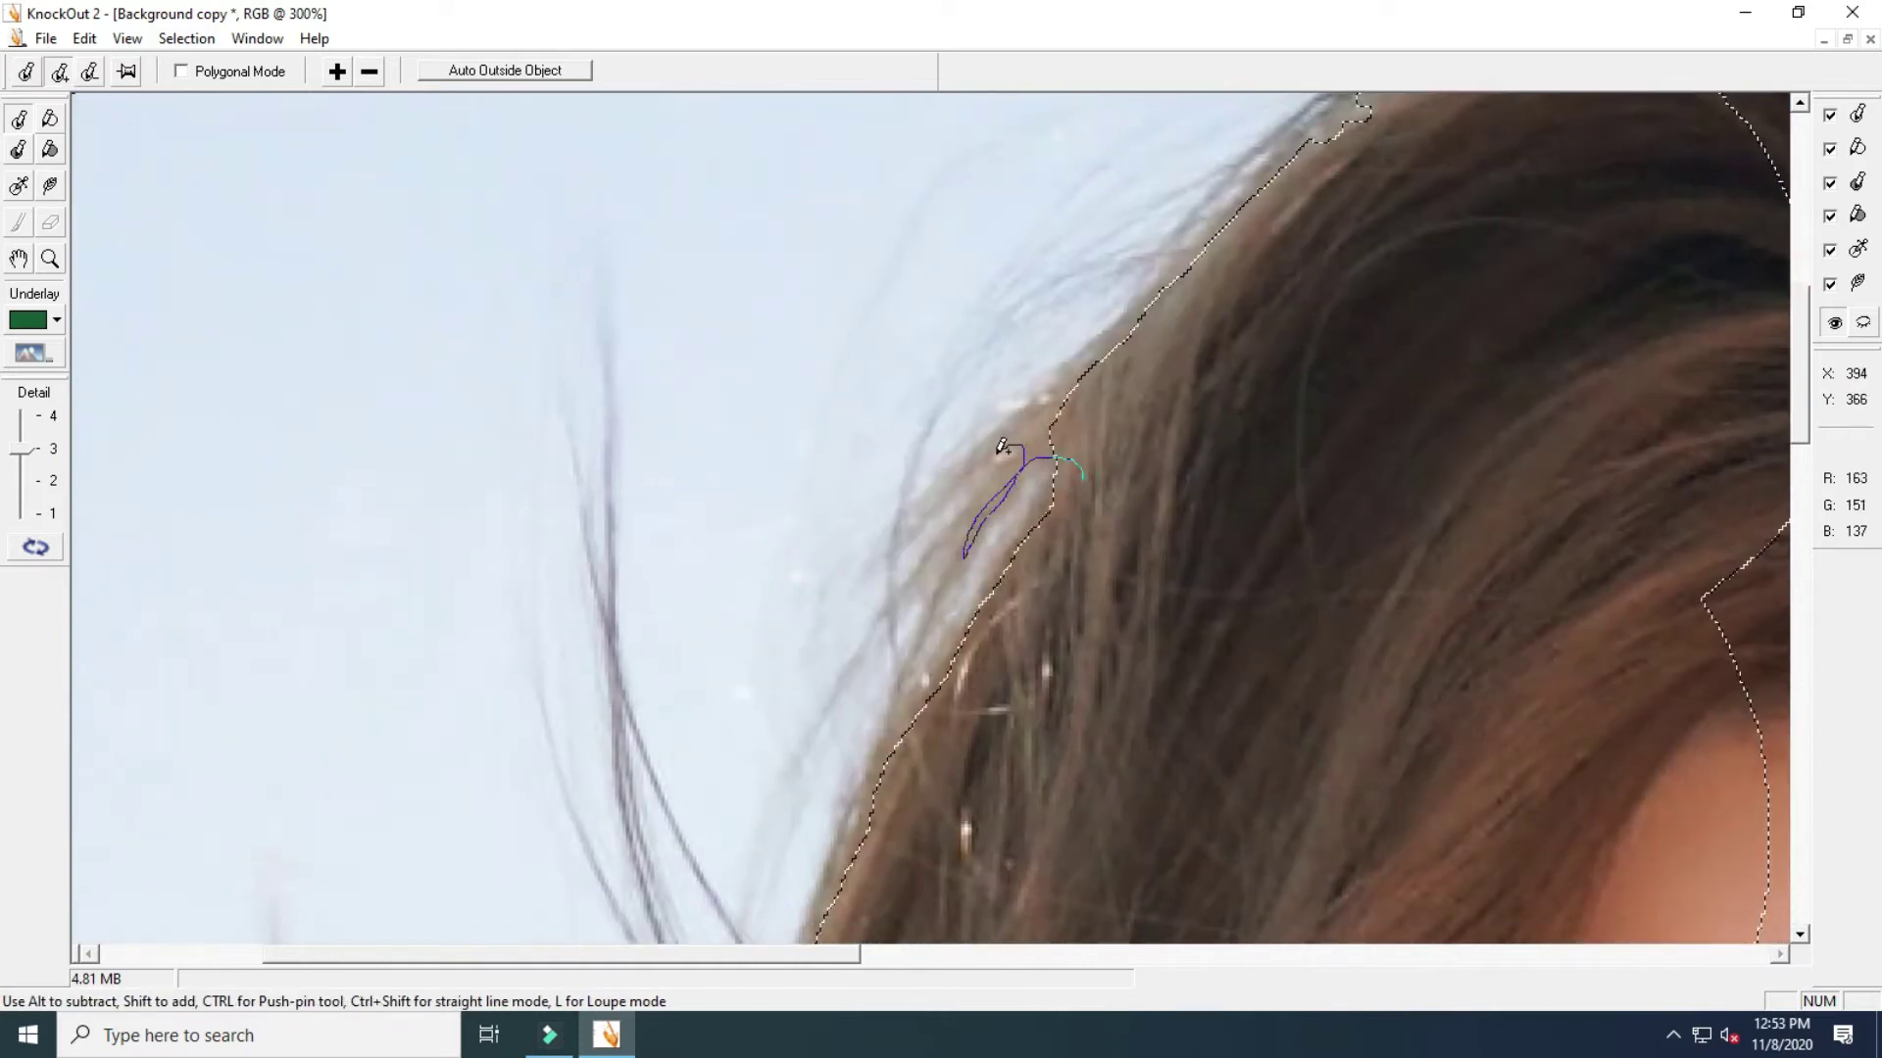
Add a small hair tuft and begin tracing across the top of the head
left_click_drag(1031, 412, 1042, 410)
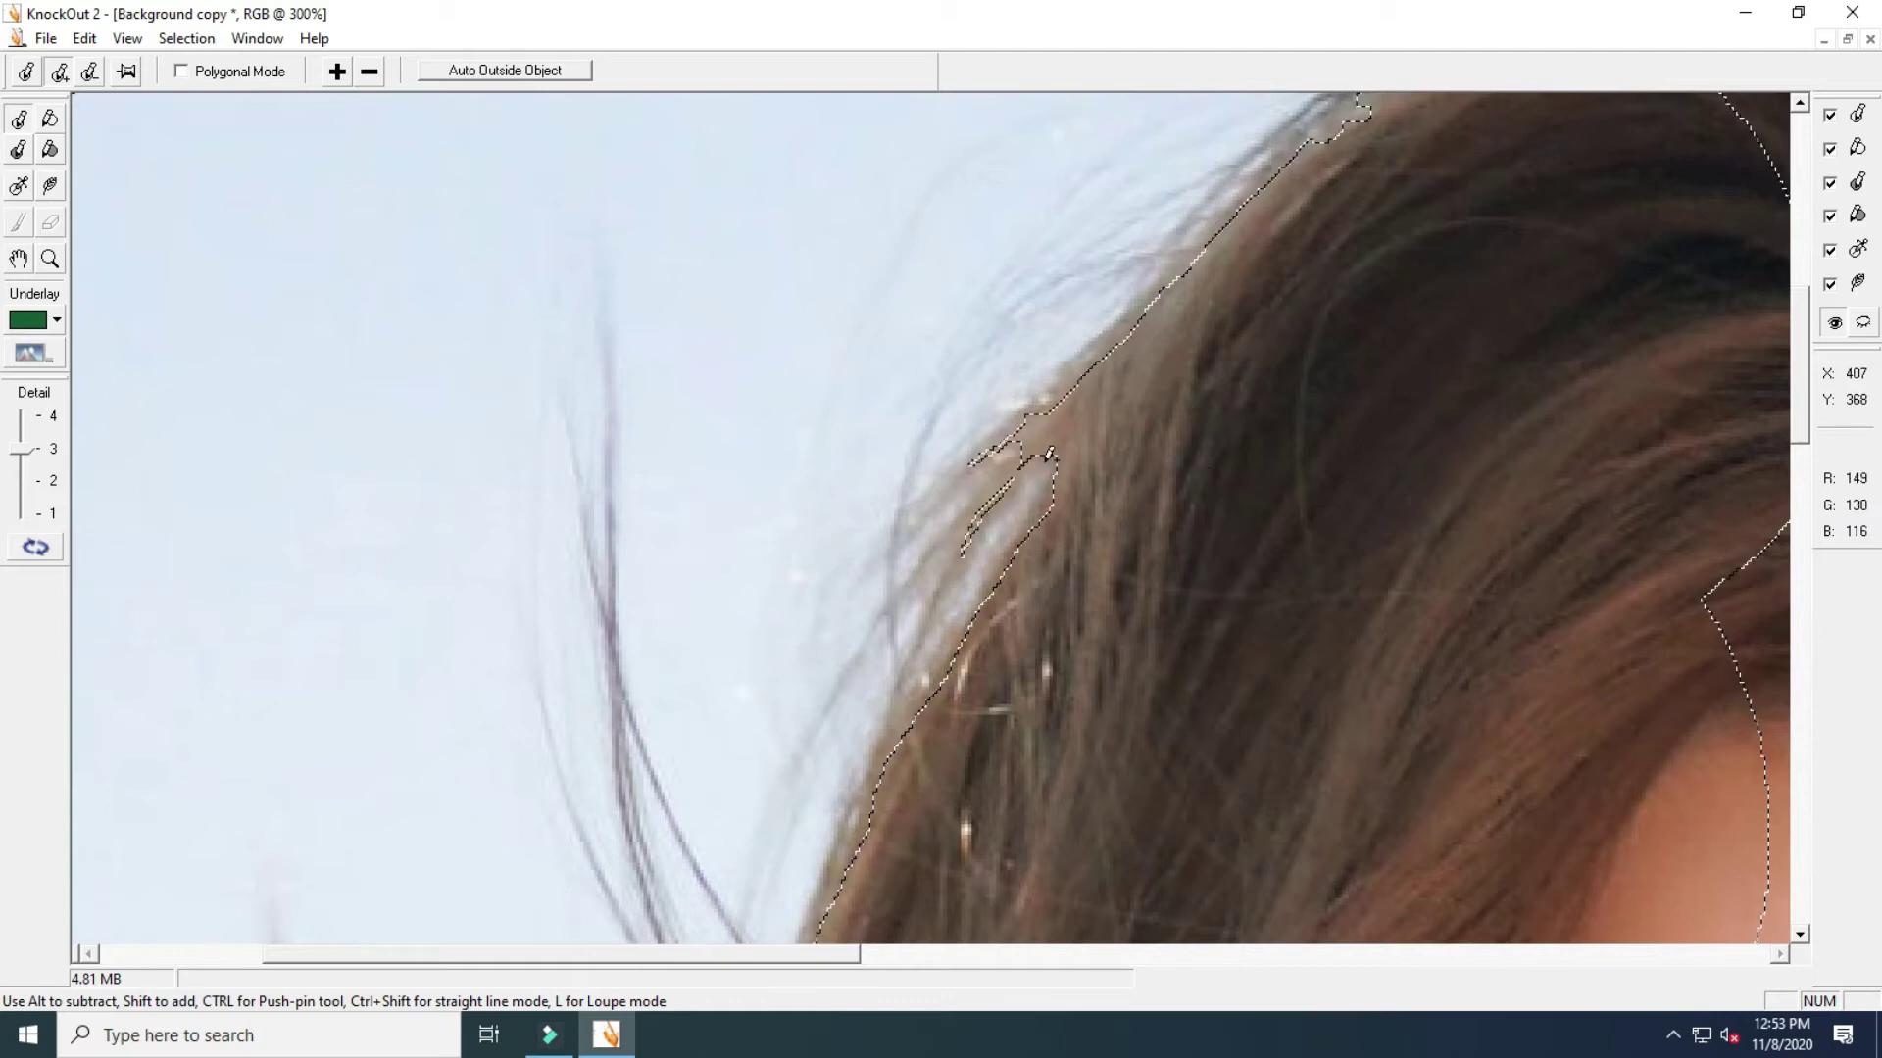
mouse_move(999, 475)
left_mouse_down()
mouse_move(1020, 461)
mouse_move(869, 635)
left_mouse_up()
mouse_move(1033, 634)
left_mouse_down()
mouse_move(853, 617)
mouse_move(1294, 651)
mouse_move(1429, 551)
left_mouse_up()
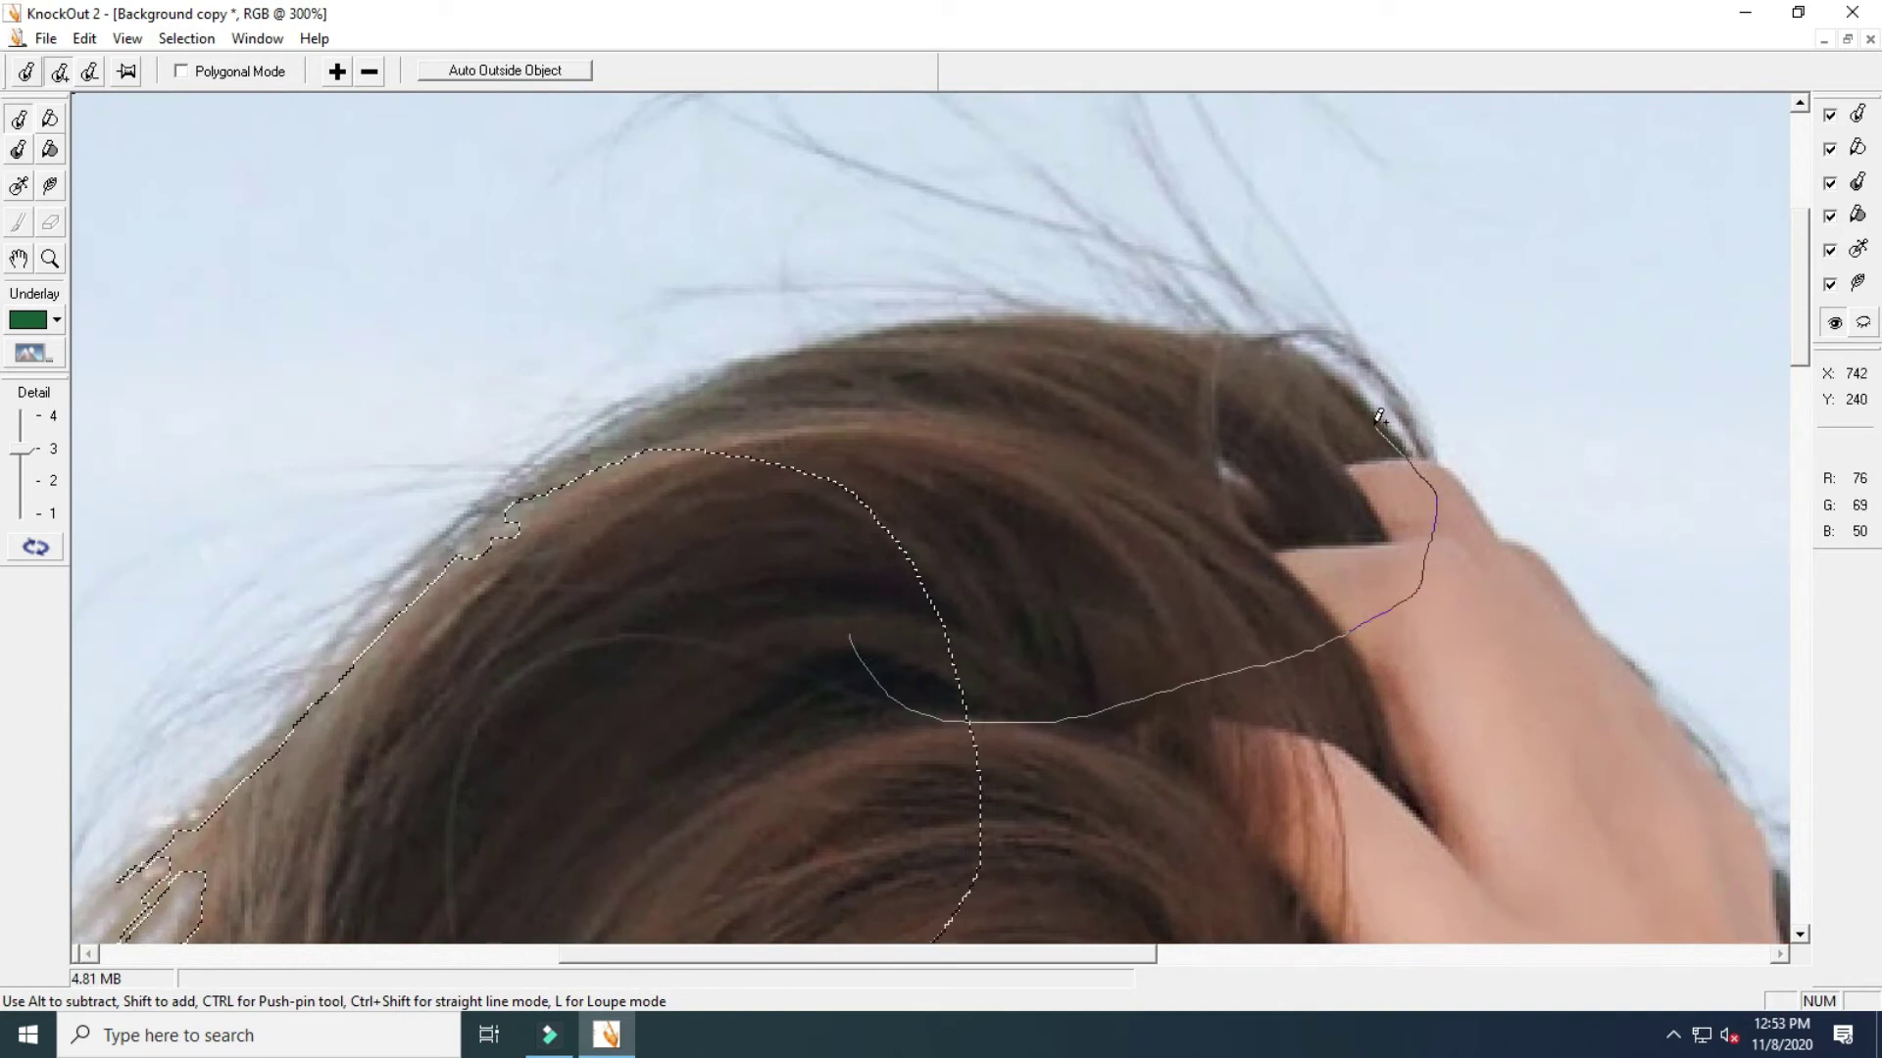
left_click_drag(1272, 342, 768, 364)
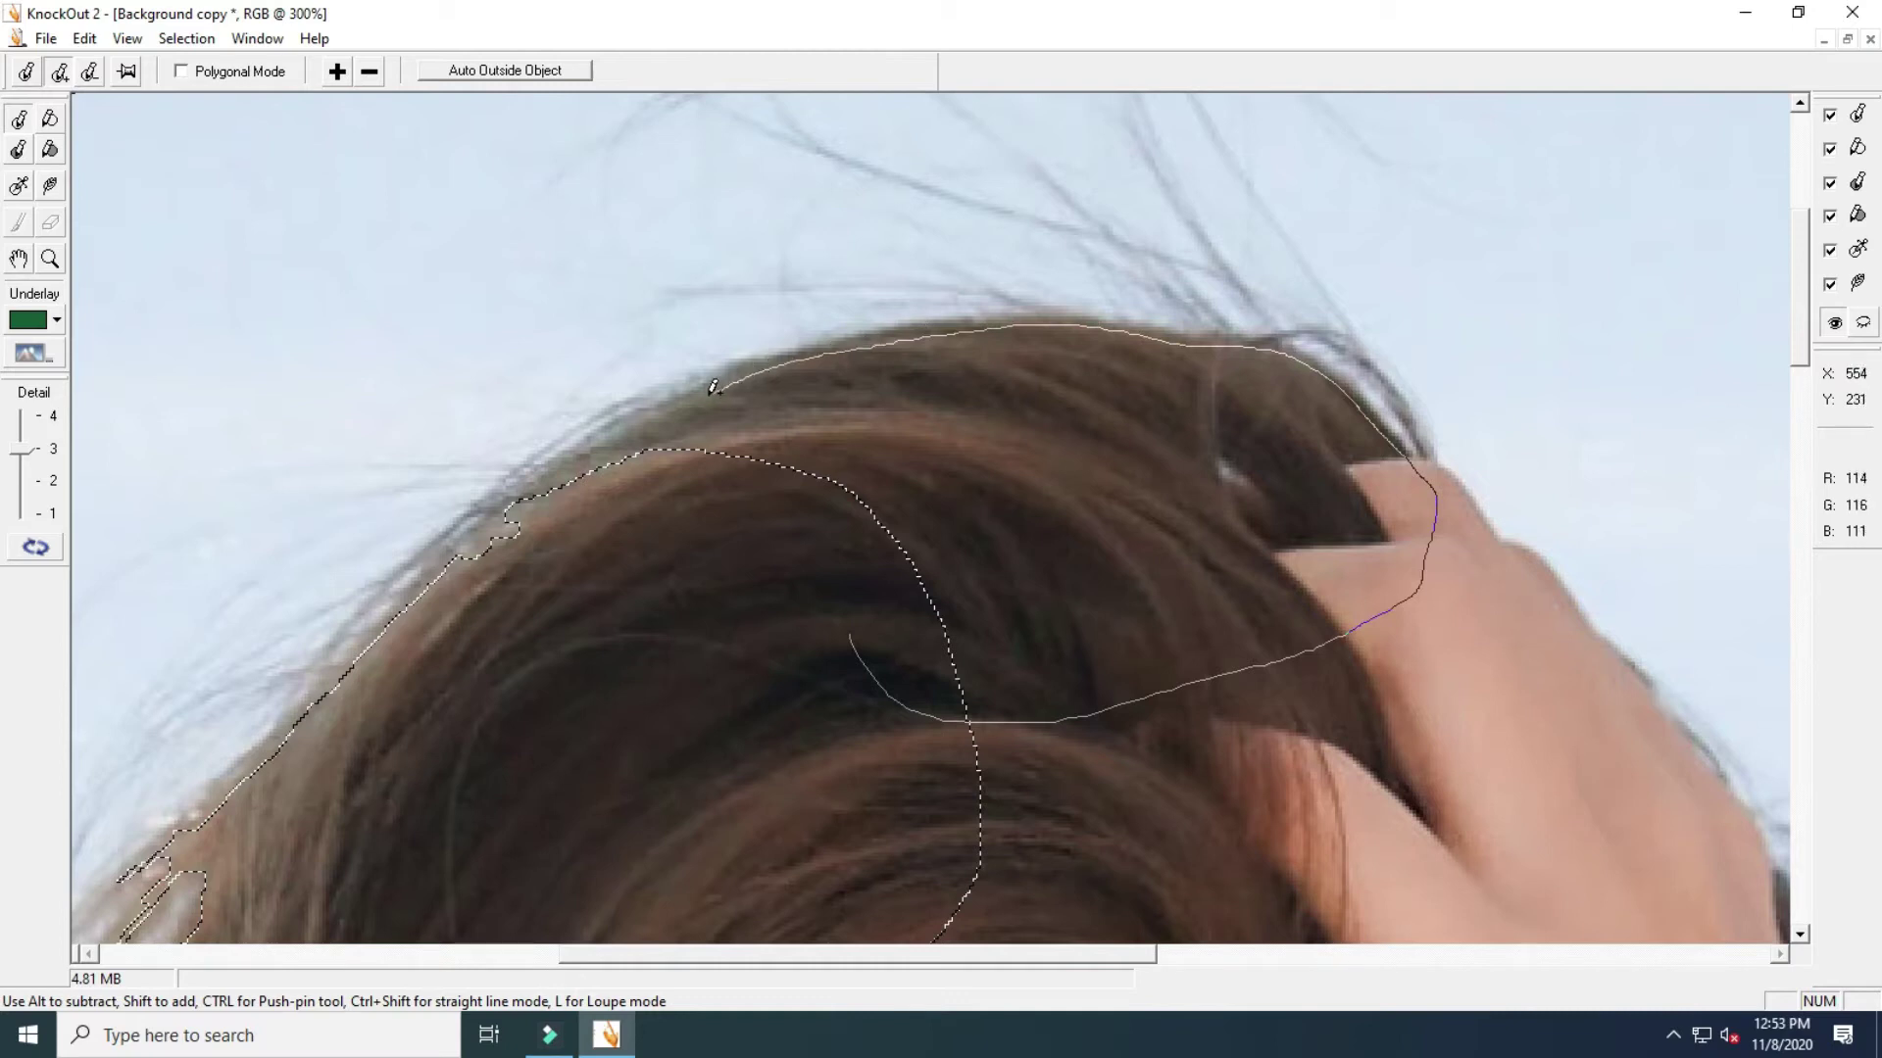
Close the top-of-head outline and add the raised hand to the inside selection
left_click_drag(552, 540, 539, 530)
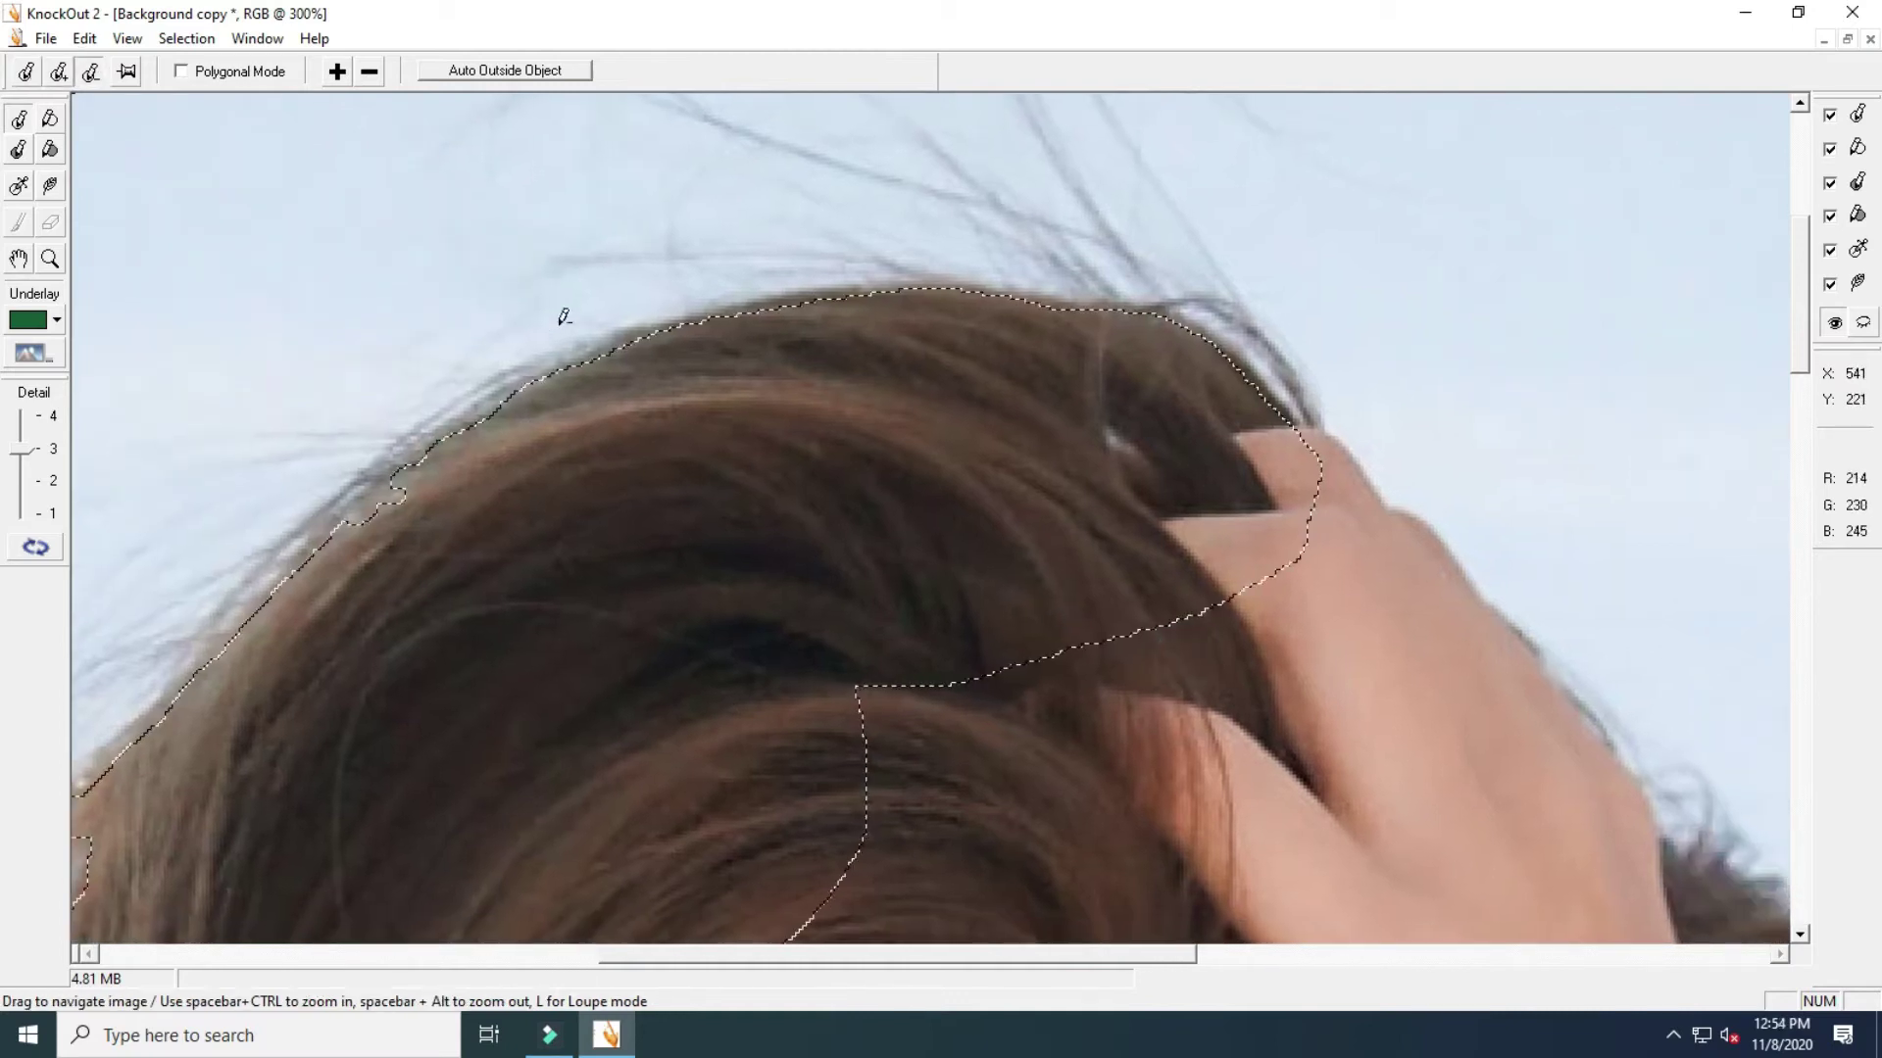
left_click_drag(584, 331, 98, 775)
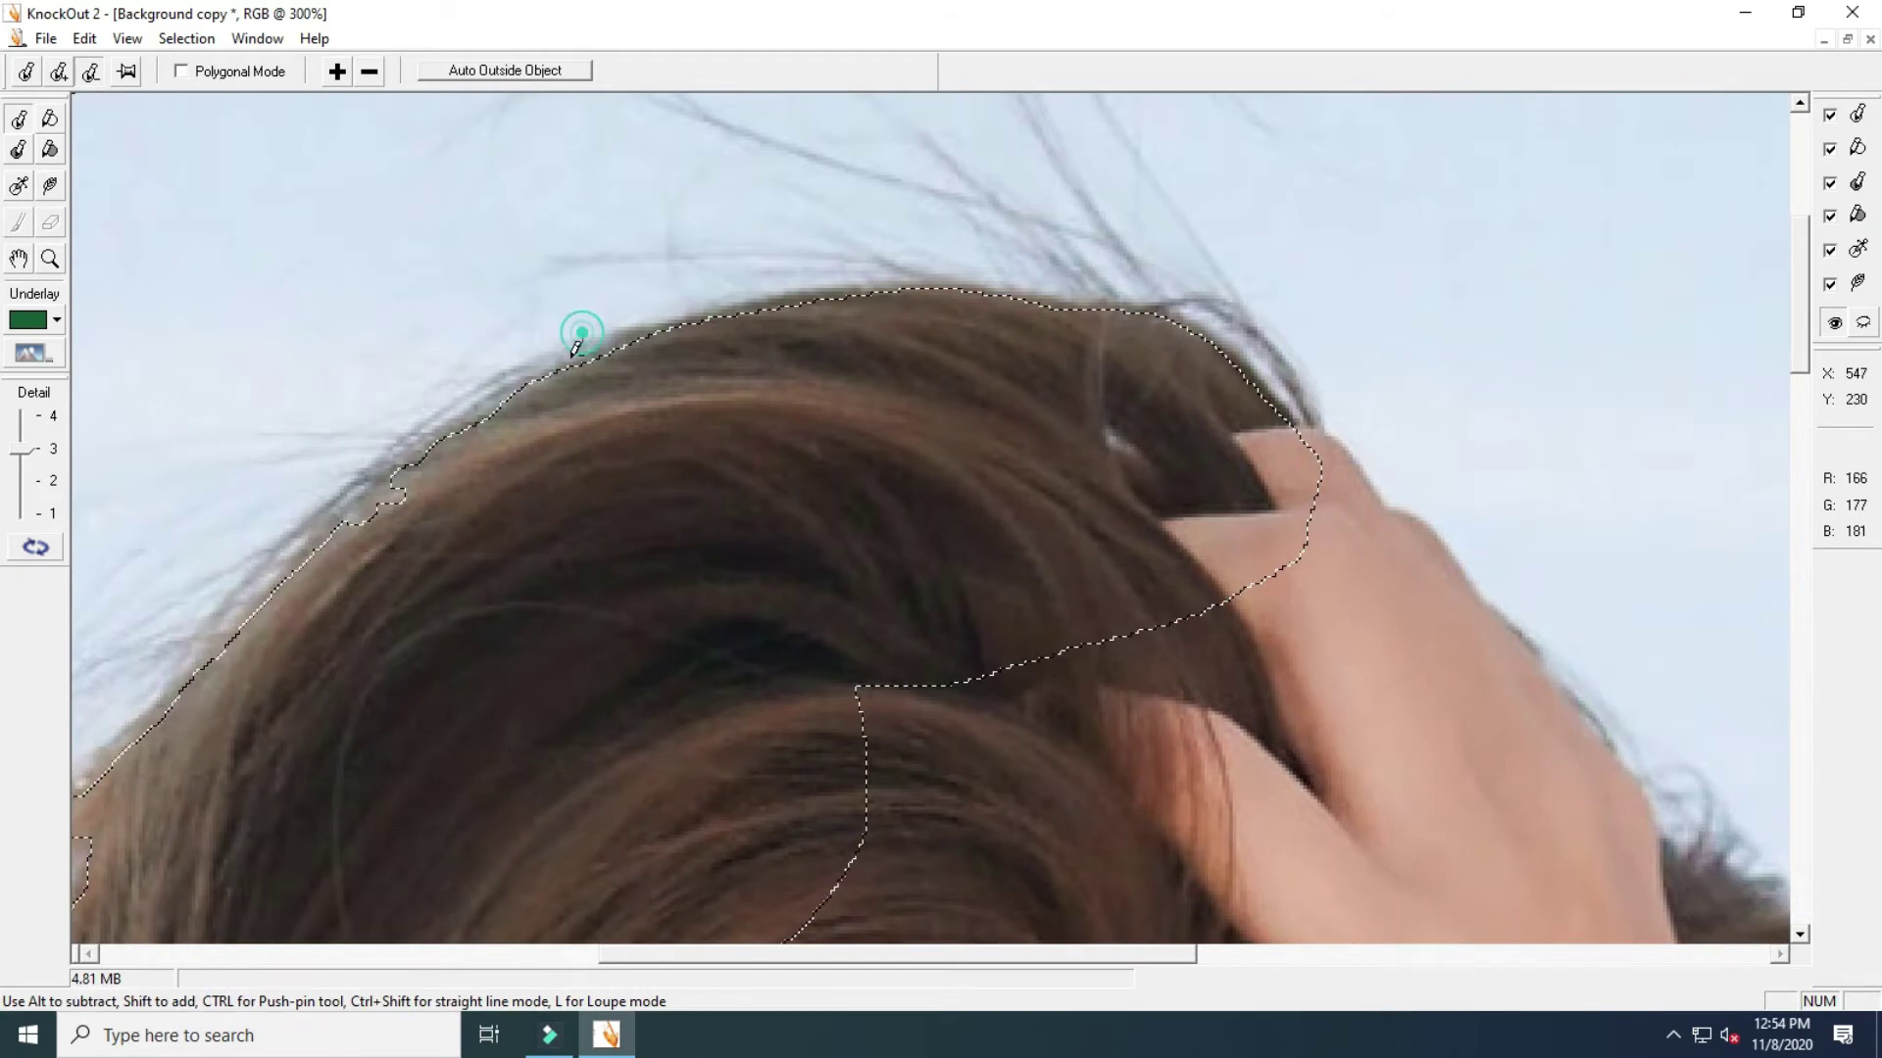
mouse_move(1078, 586)
left_mouse_down()
mouse_move(654, 450)
mouse_move(673, 462)
left_mouse_up()
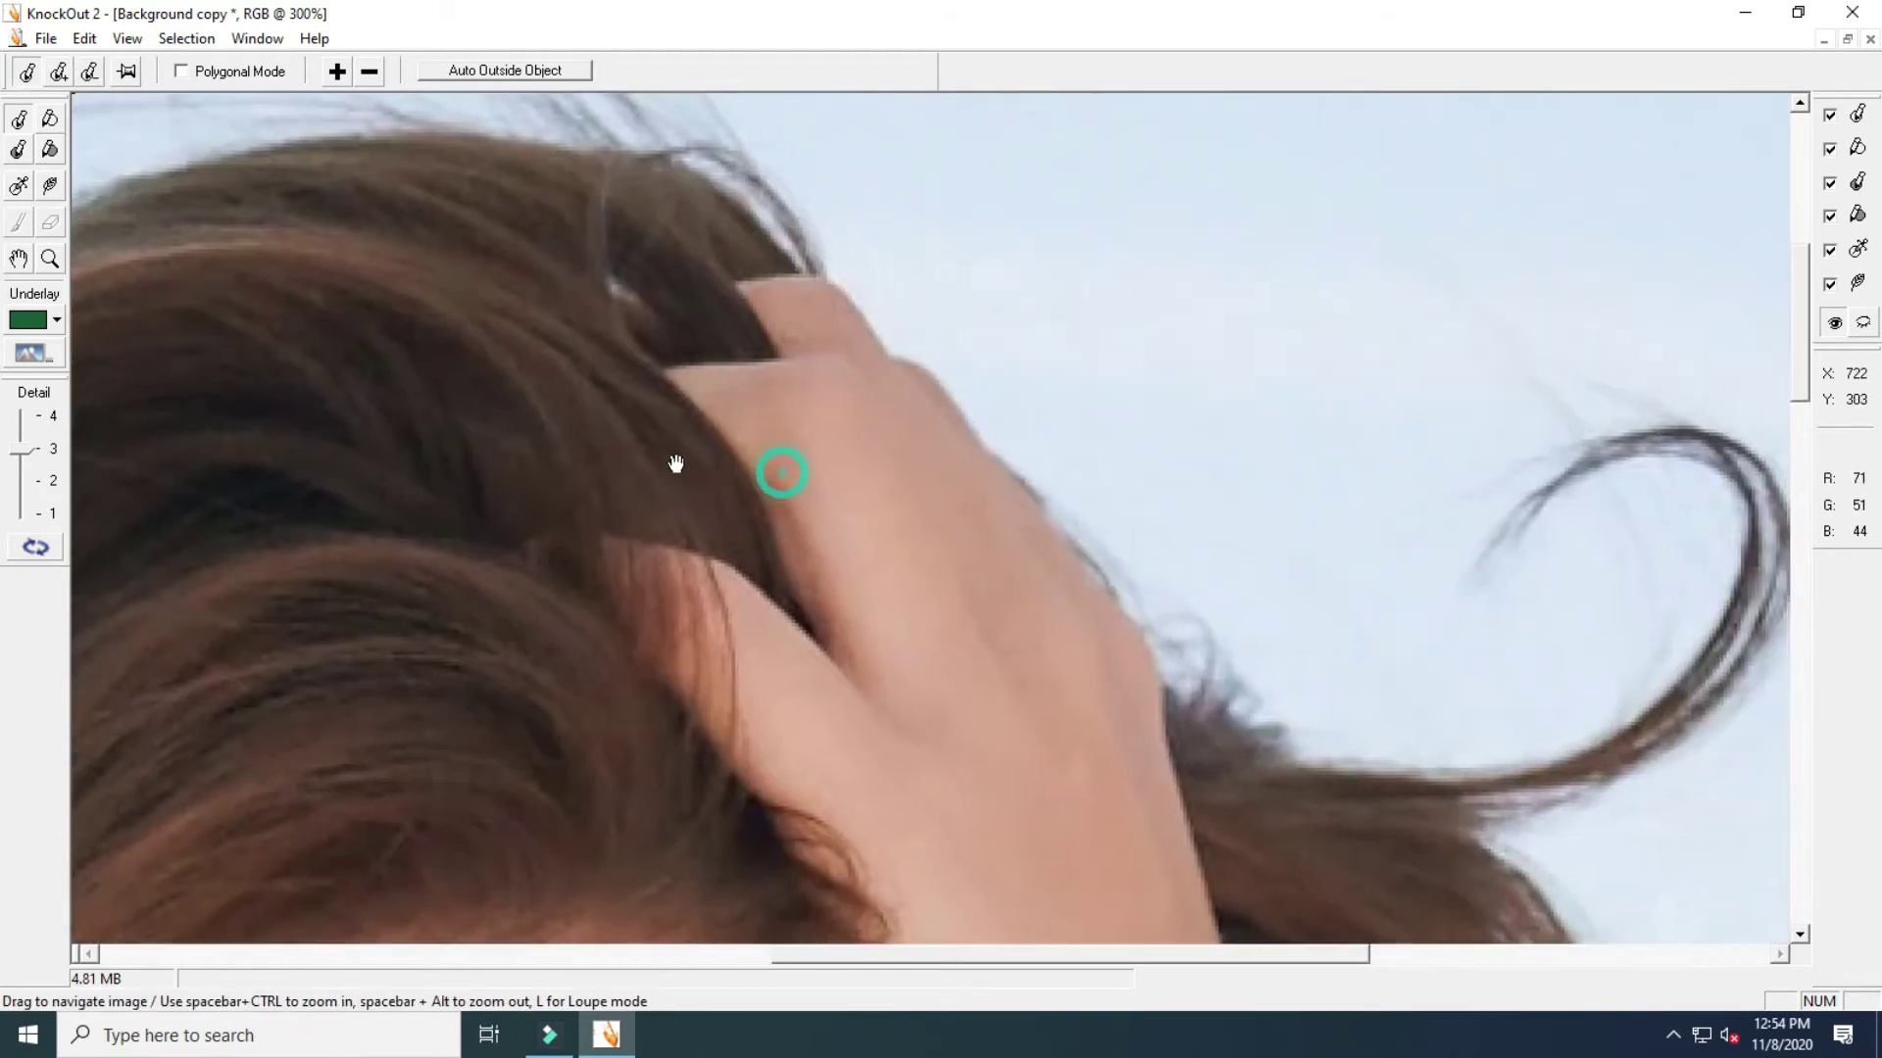
left_click_drag(474, 454, 1396, 859)
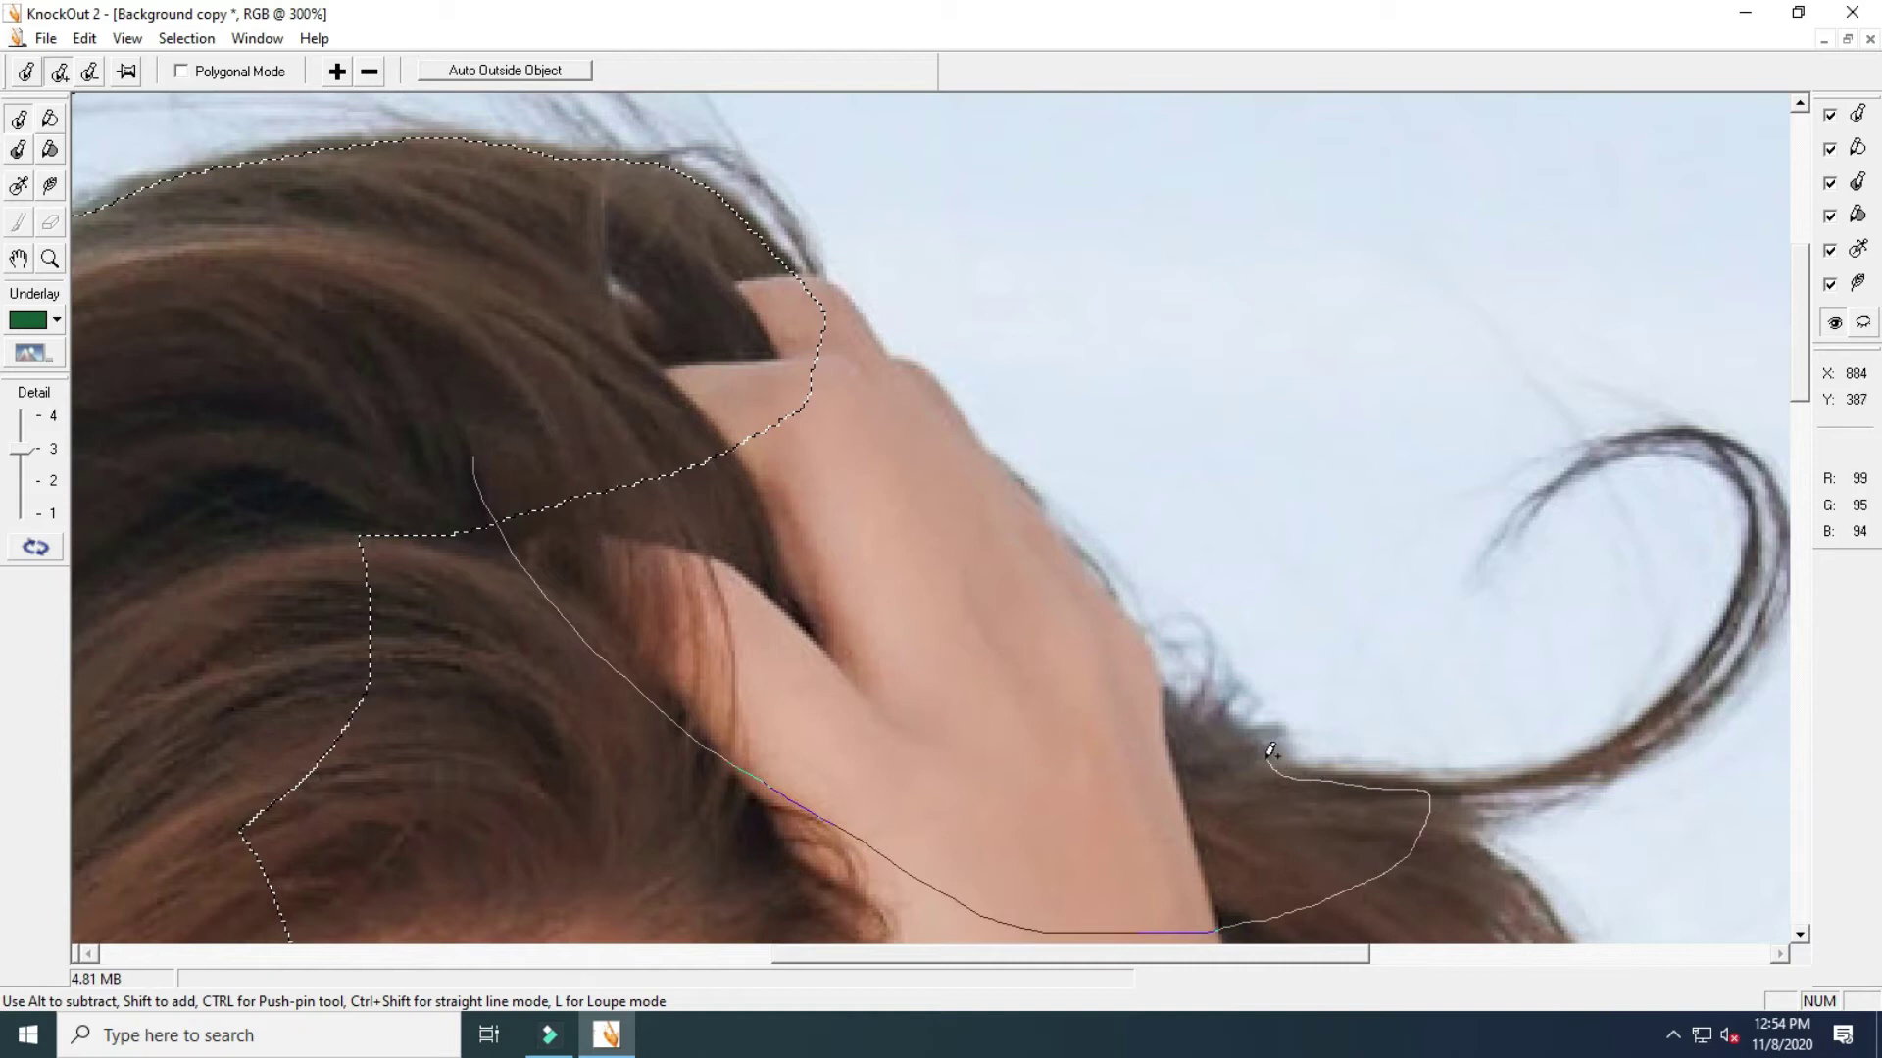
left_click_drag(1165, 683, 1115, 602)
left_click_drag(1021, 480, 755, 369)
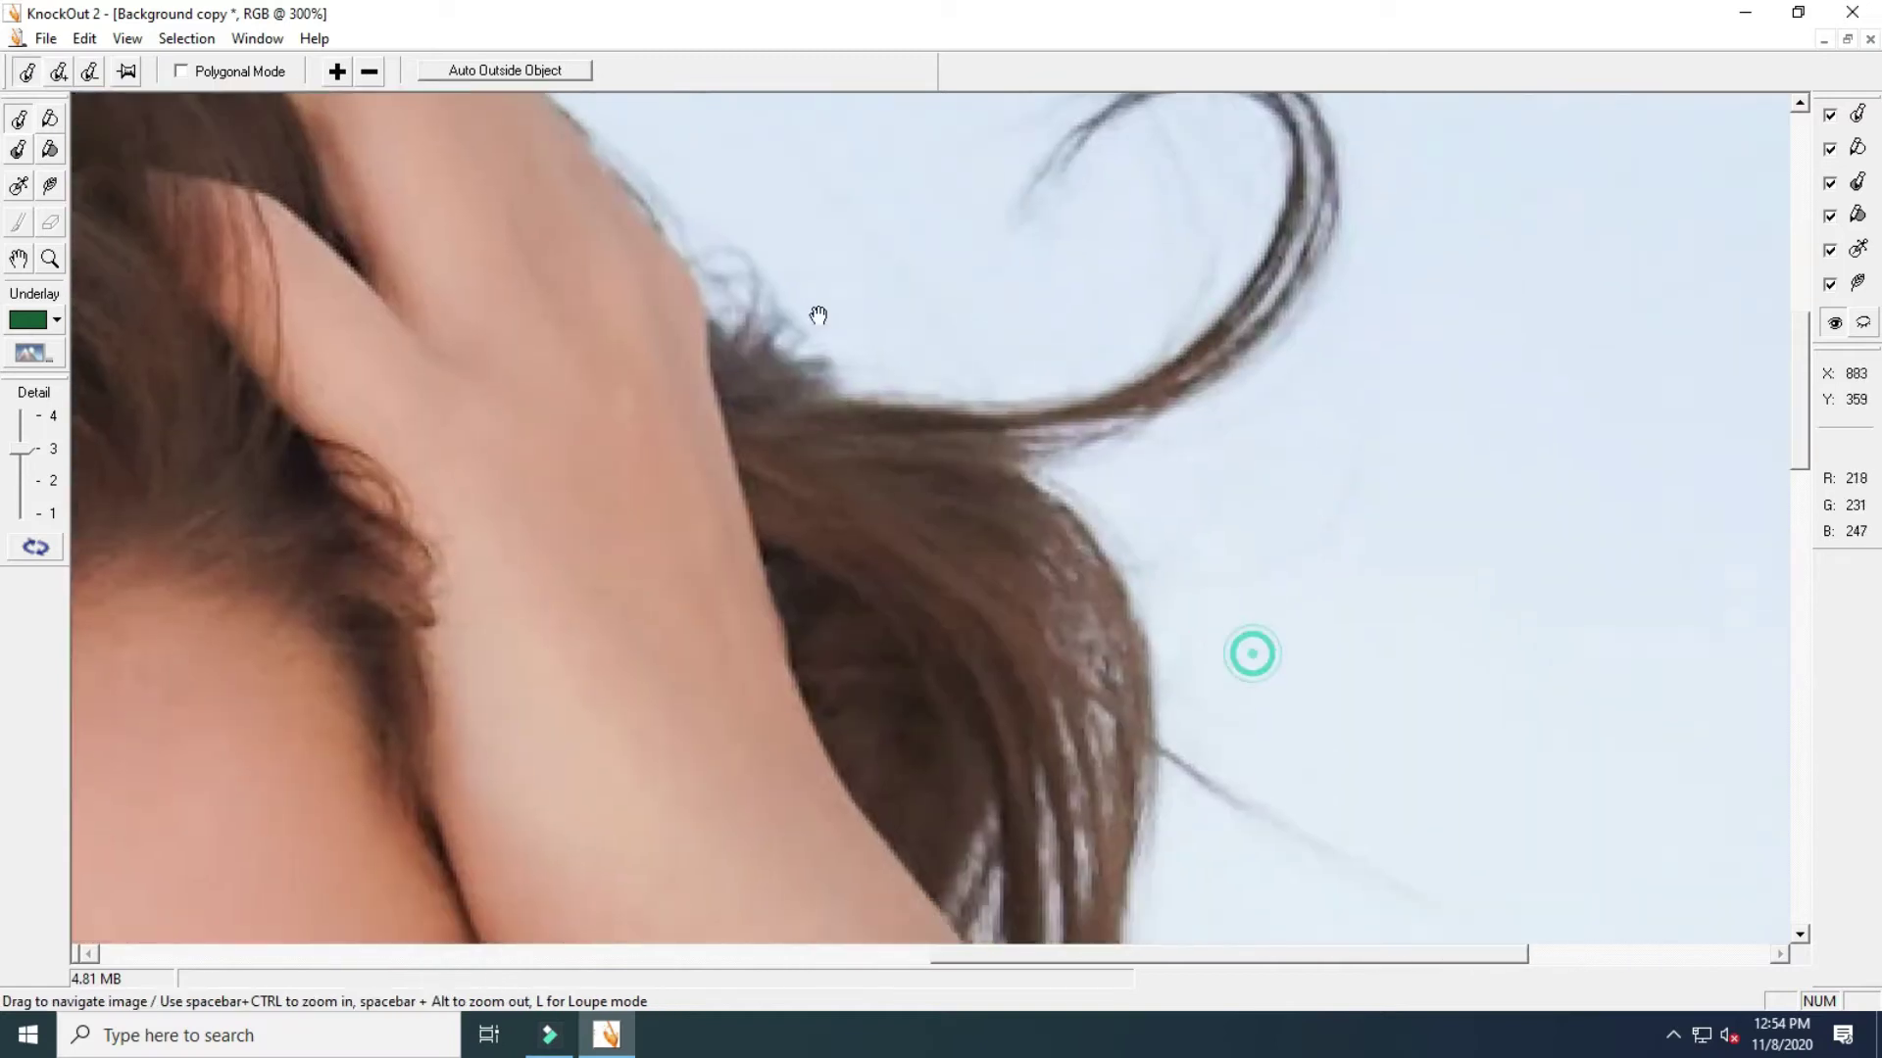
Trace the forearm and the hair strands beside the watch into the selection
left_click_drag(1247, 651, 936, 429)
mouse_move(869, 483)
left_mouse_down()
mouse_move(718, 227)
mouse_move(827, 664)
mouse_move(1020, 698)
left_mouse_up()
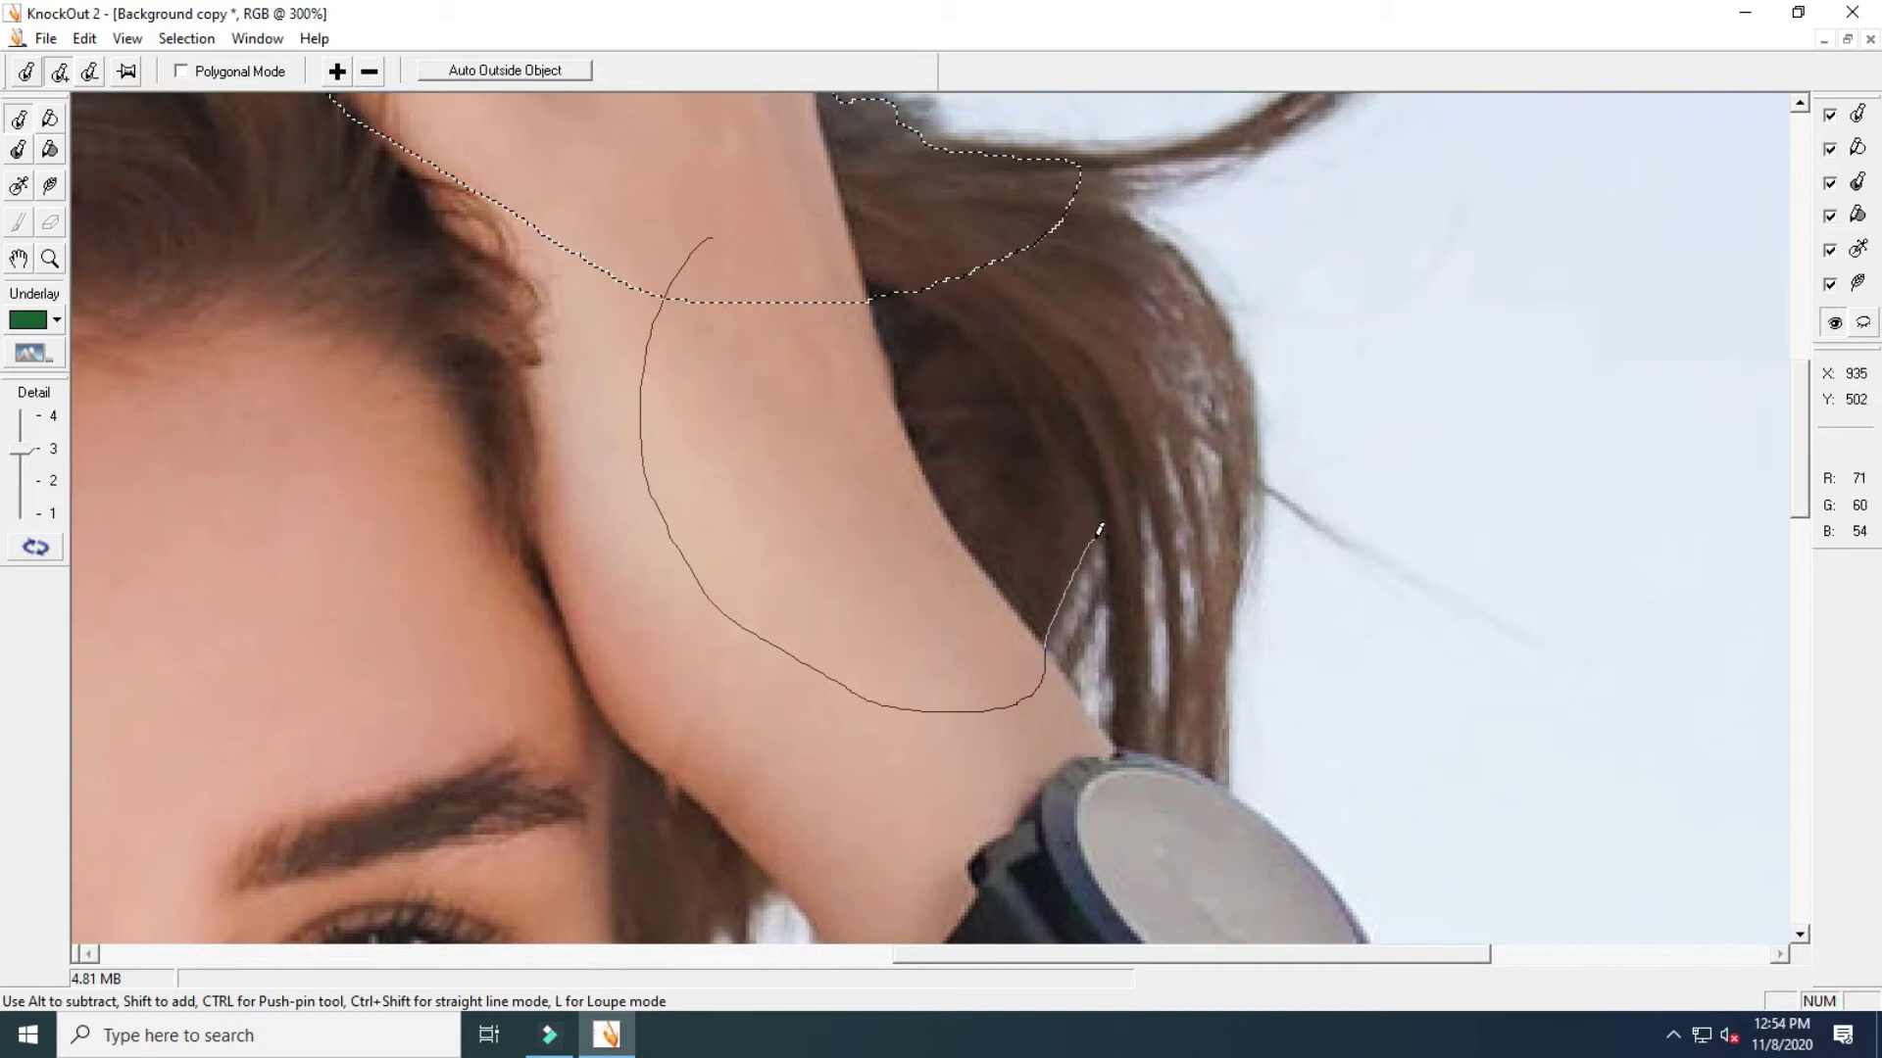
mouse_move(1122, 780)
left_mouse_down()
mouse_move(1157, 783)
mouse_move(1149, 587)
left_mouse_up()
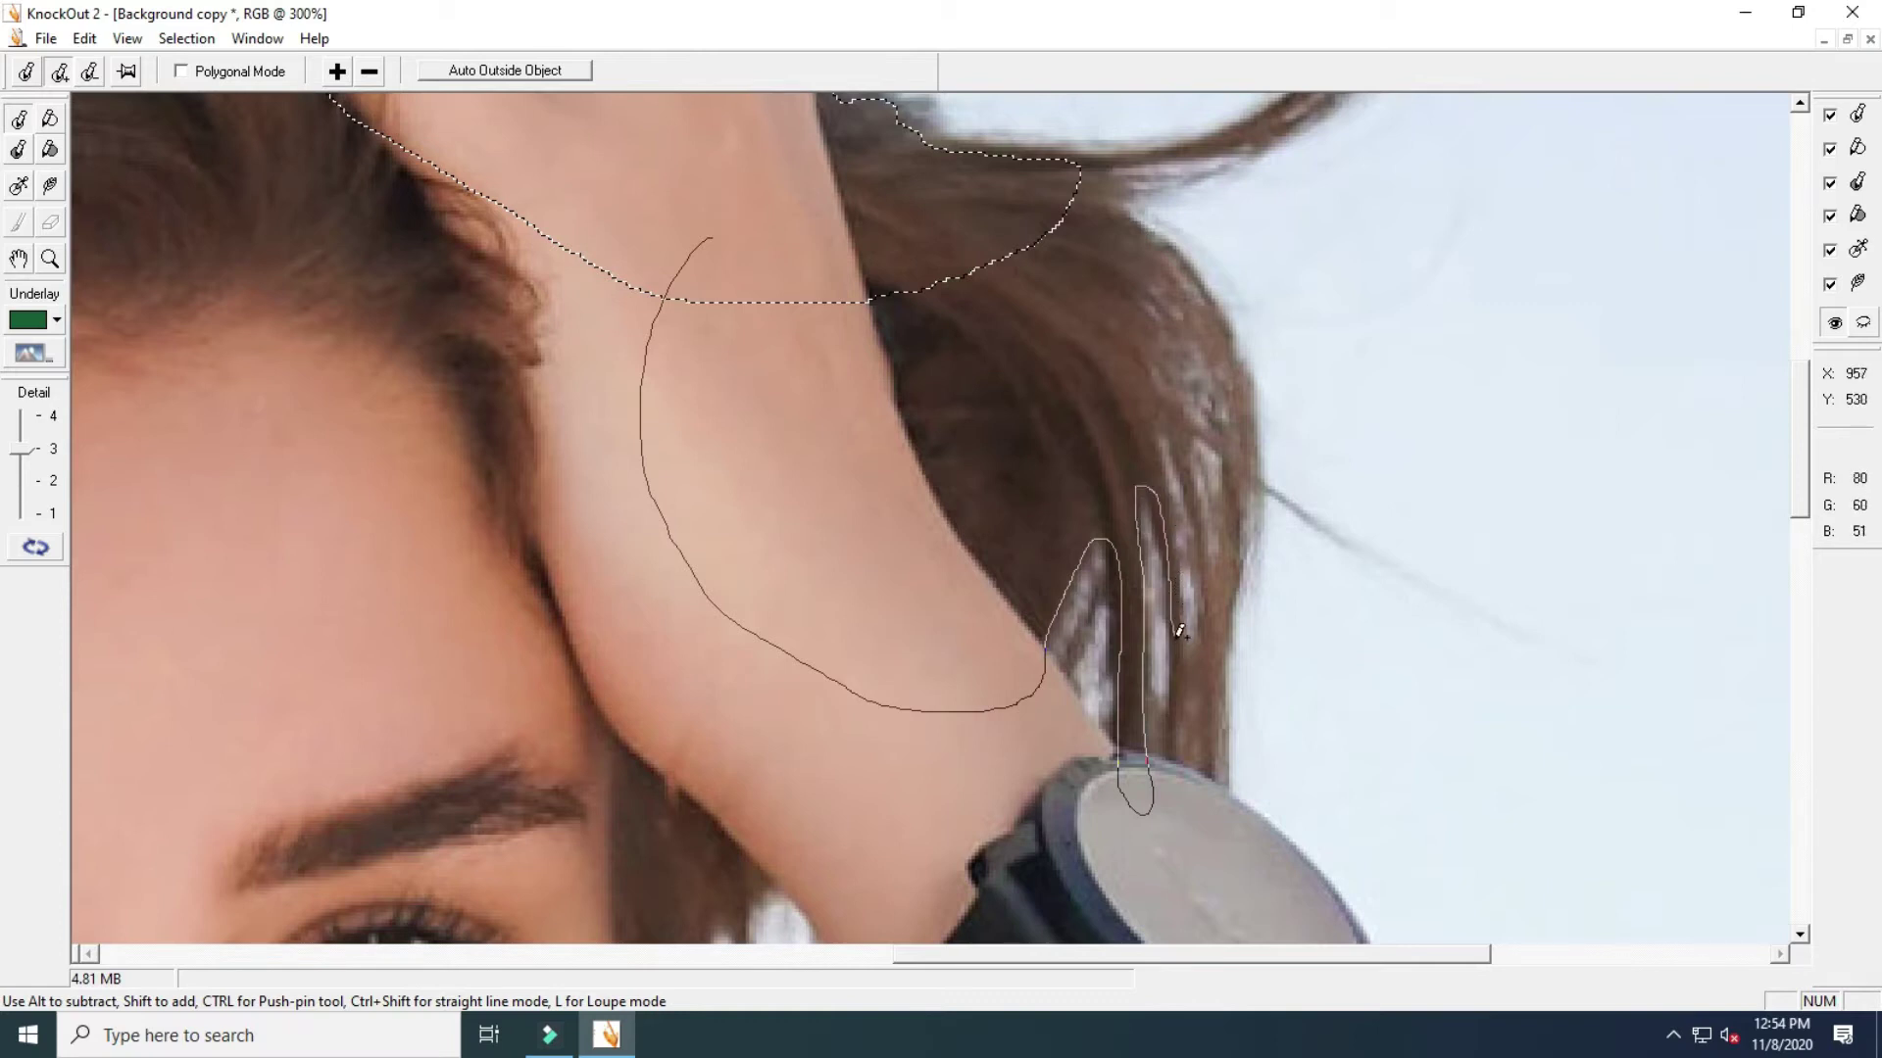
left_click_drag(1182, 691, 1182, 745)
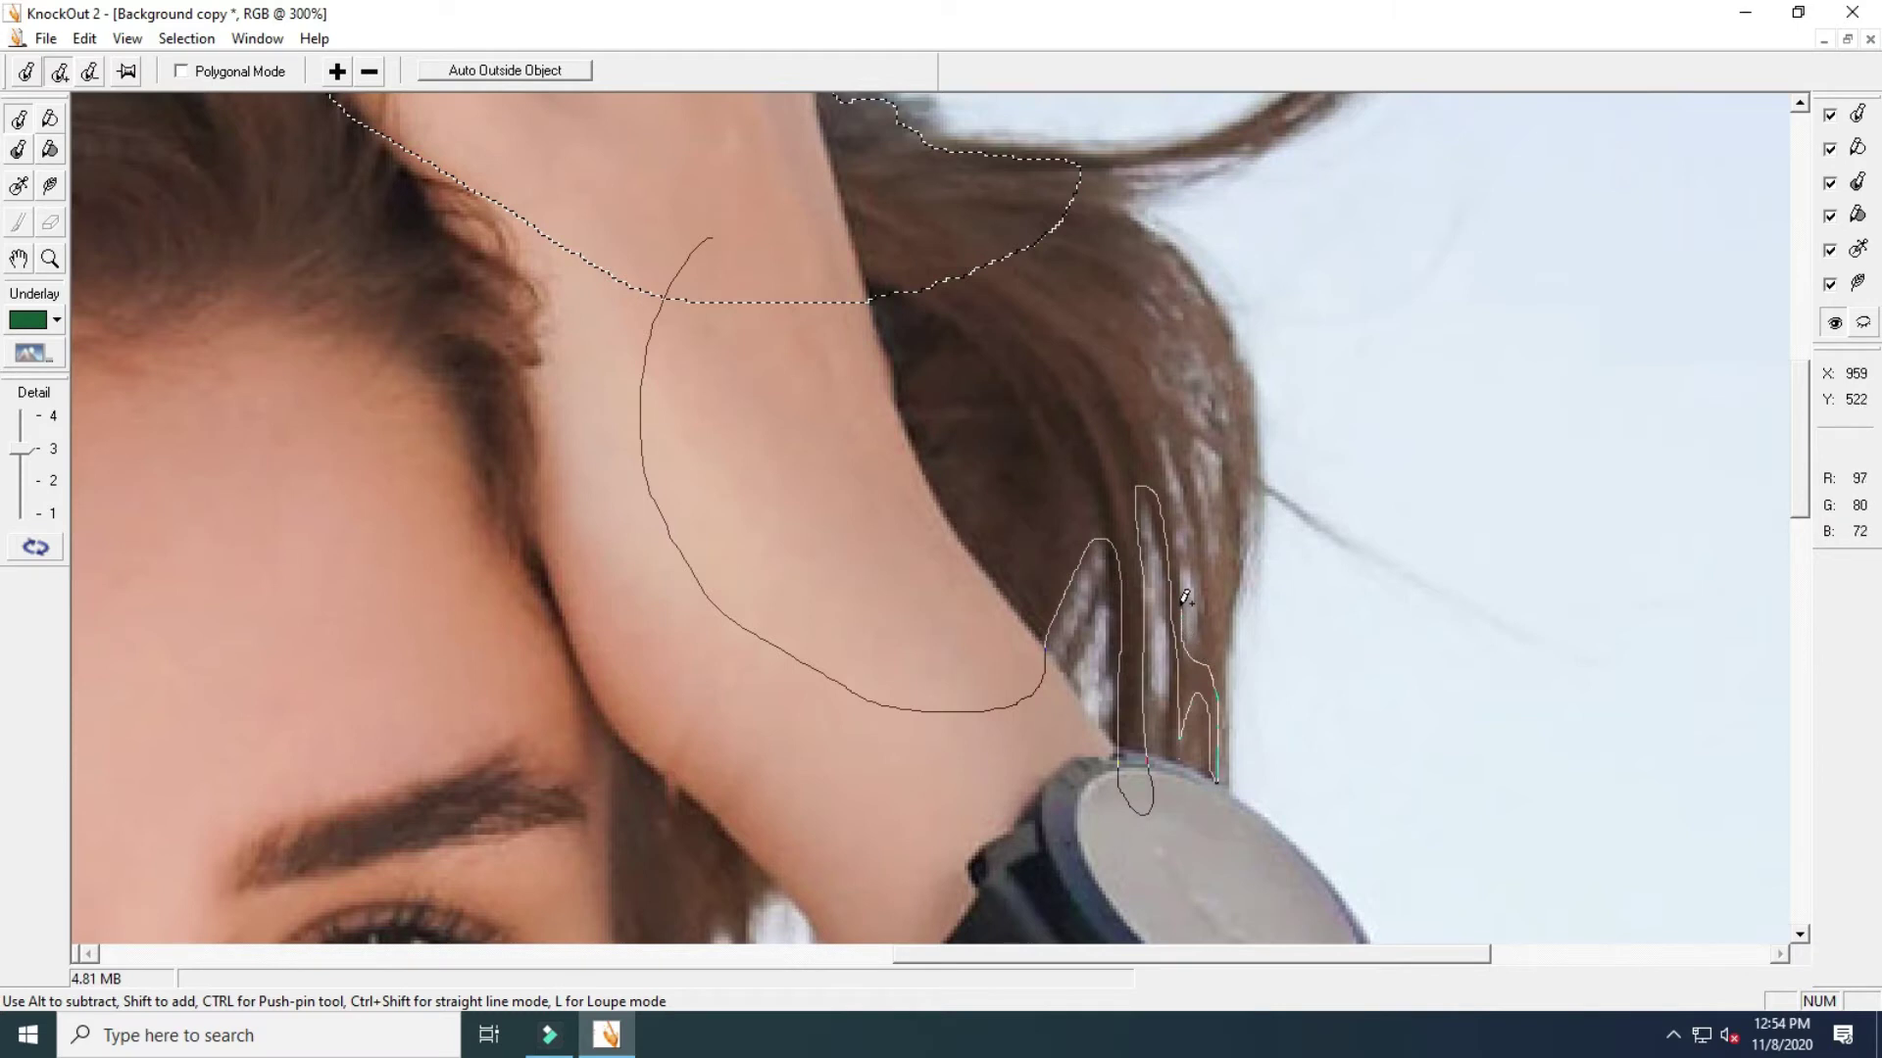
left_click_drag(1171, 510, 1164, 426)
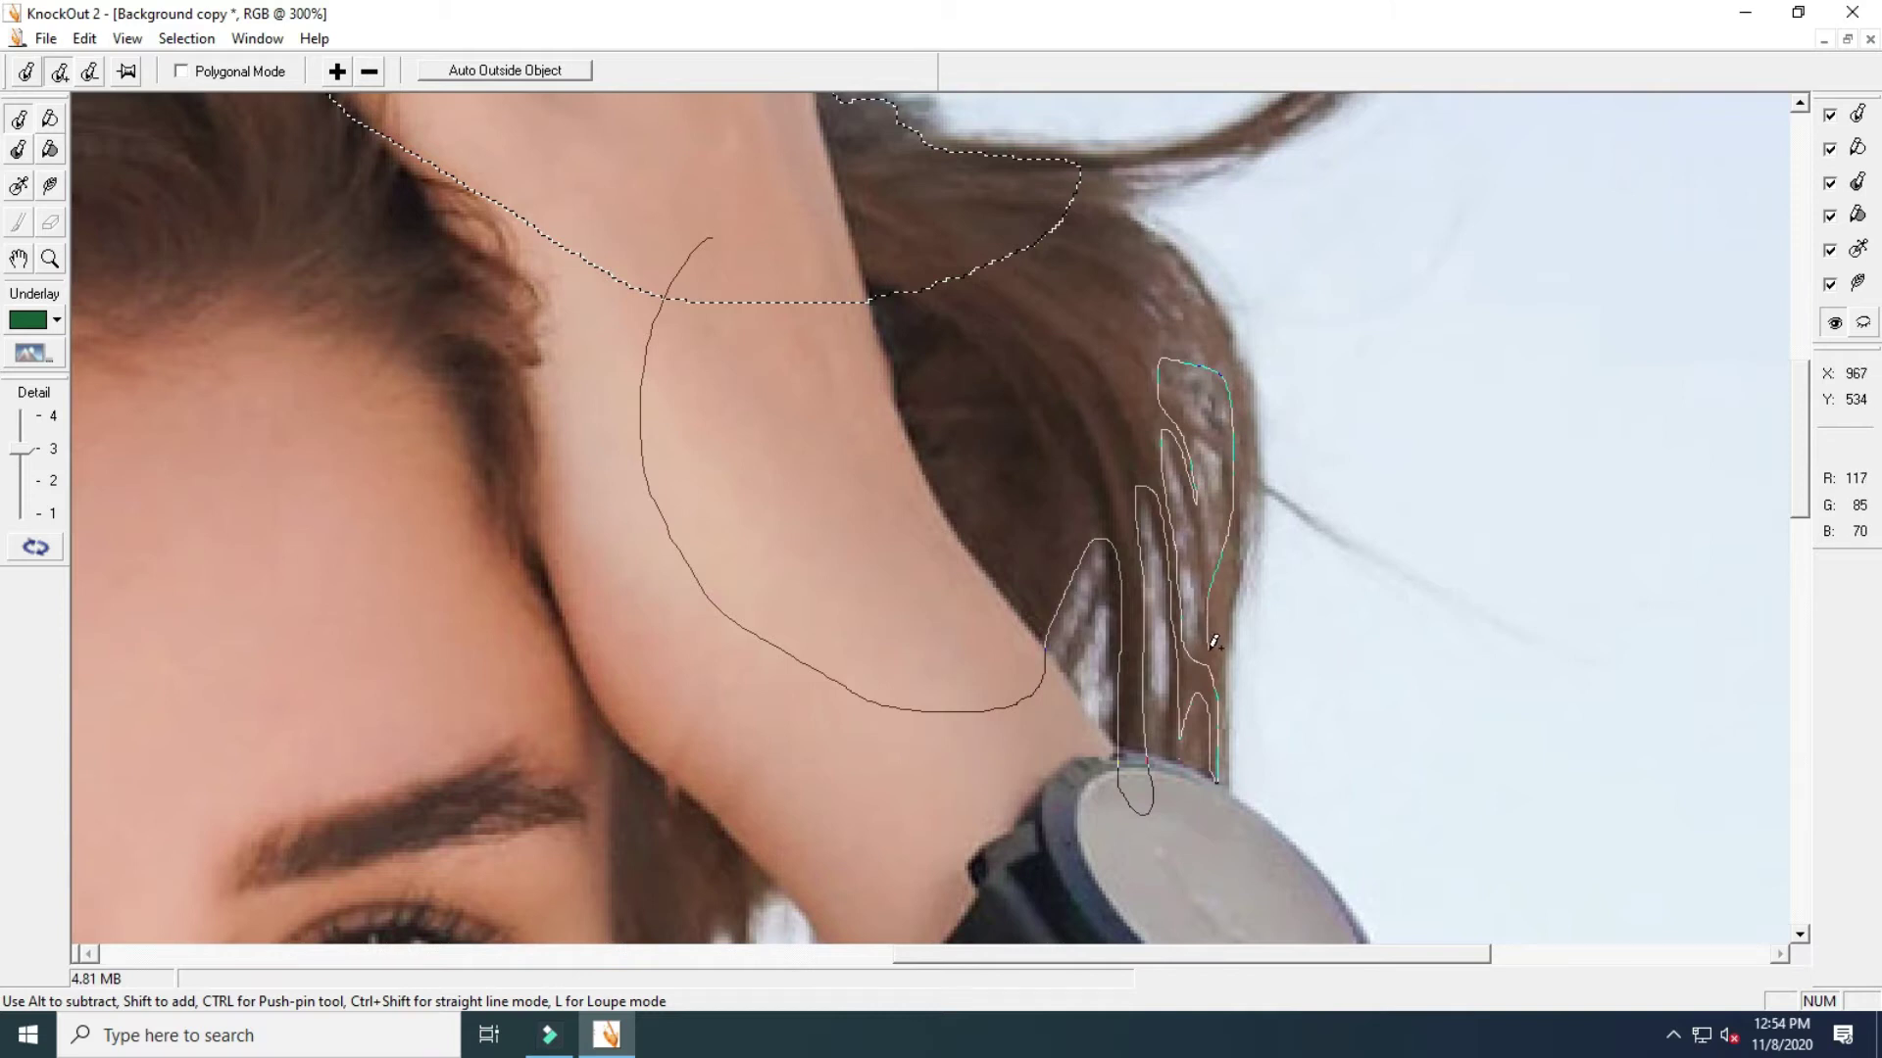
left_click_drag(1246, 417, 1239, 357)
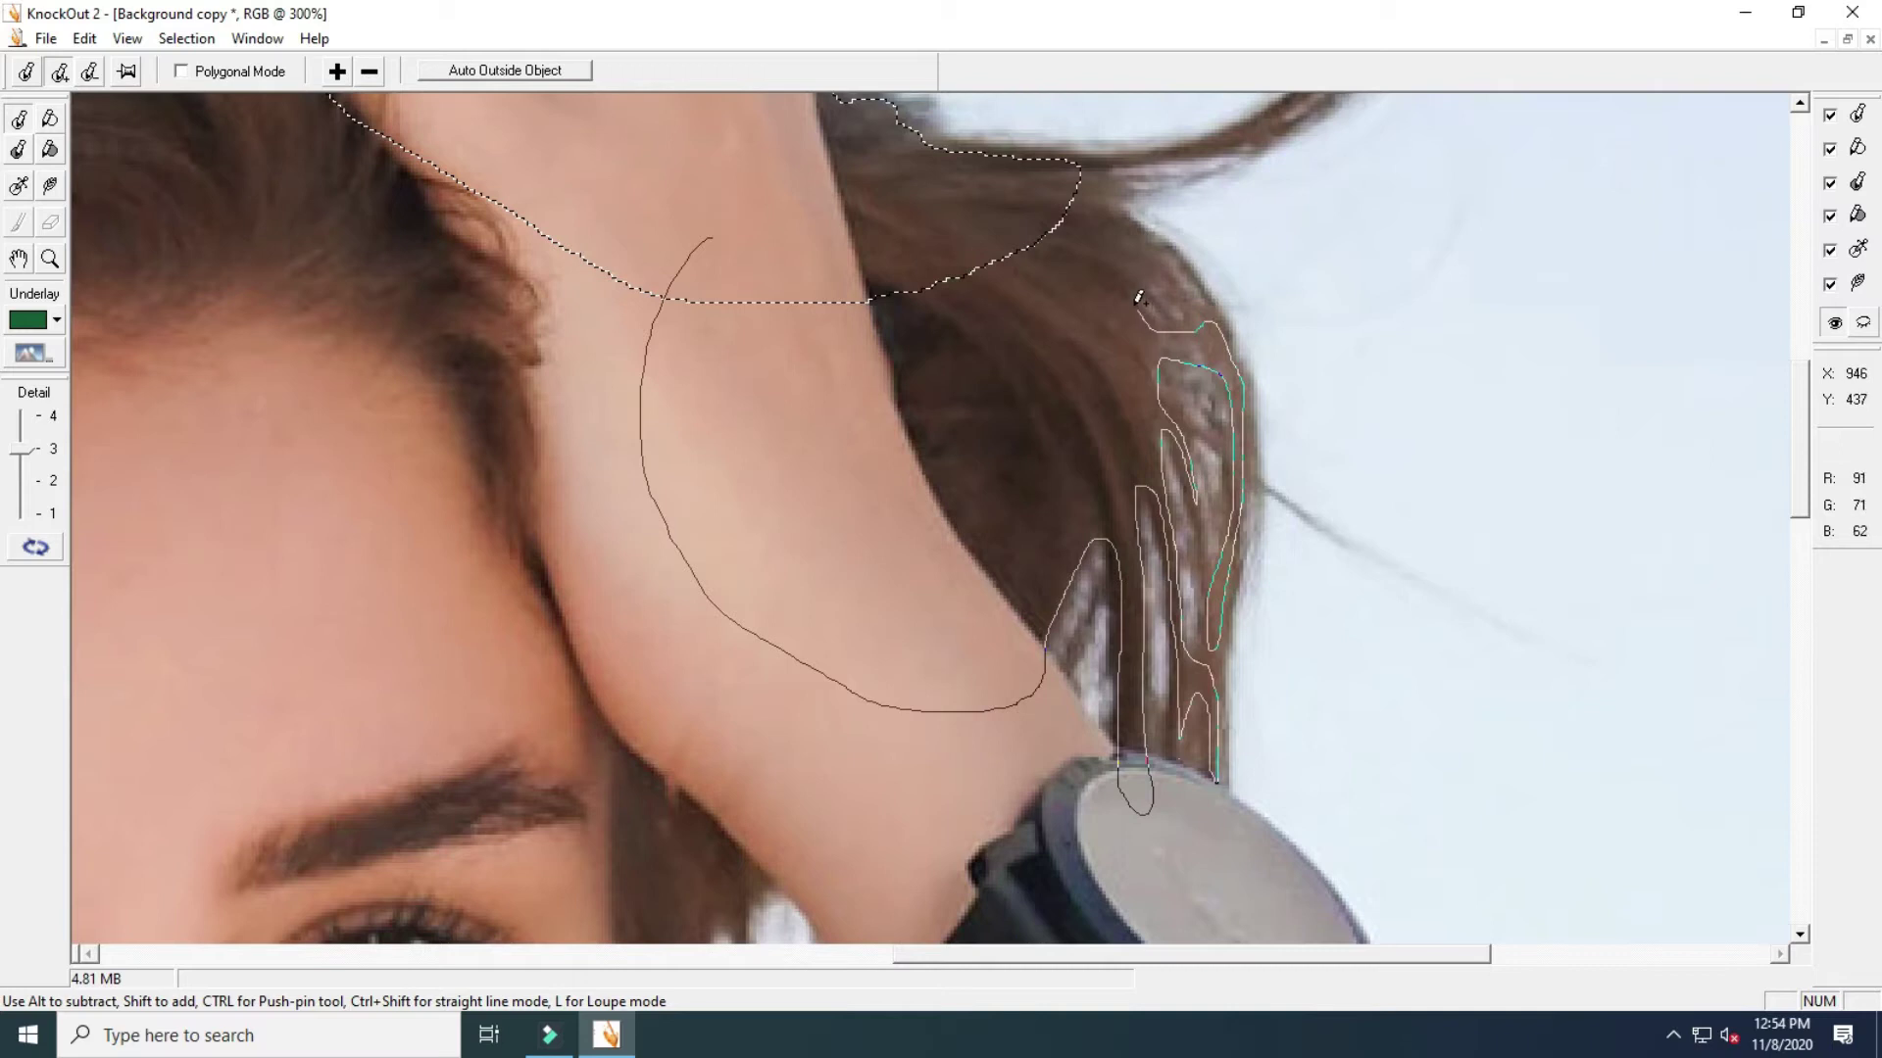
mouse_move(1115, 188)
left_mouse_down()
mouse_move(1076, 165)
mouse_move(771, 559)
mouse_move(740, 529)
left_mouse_up()
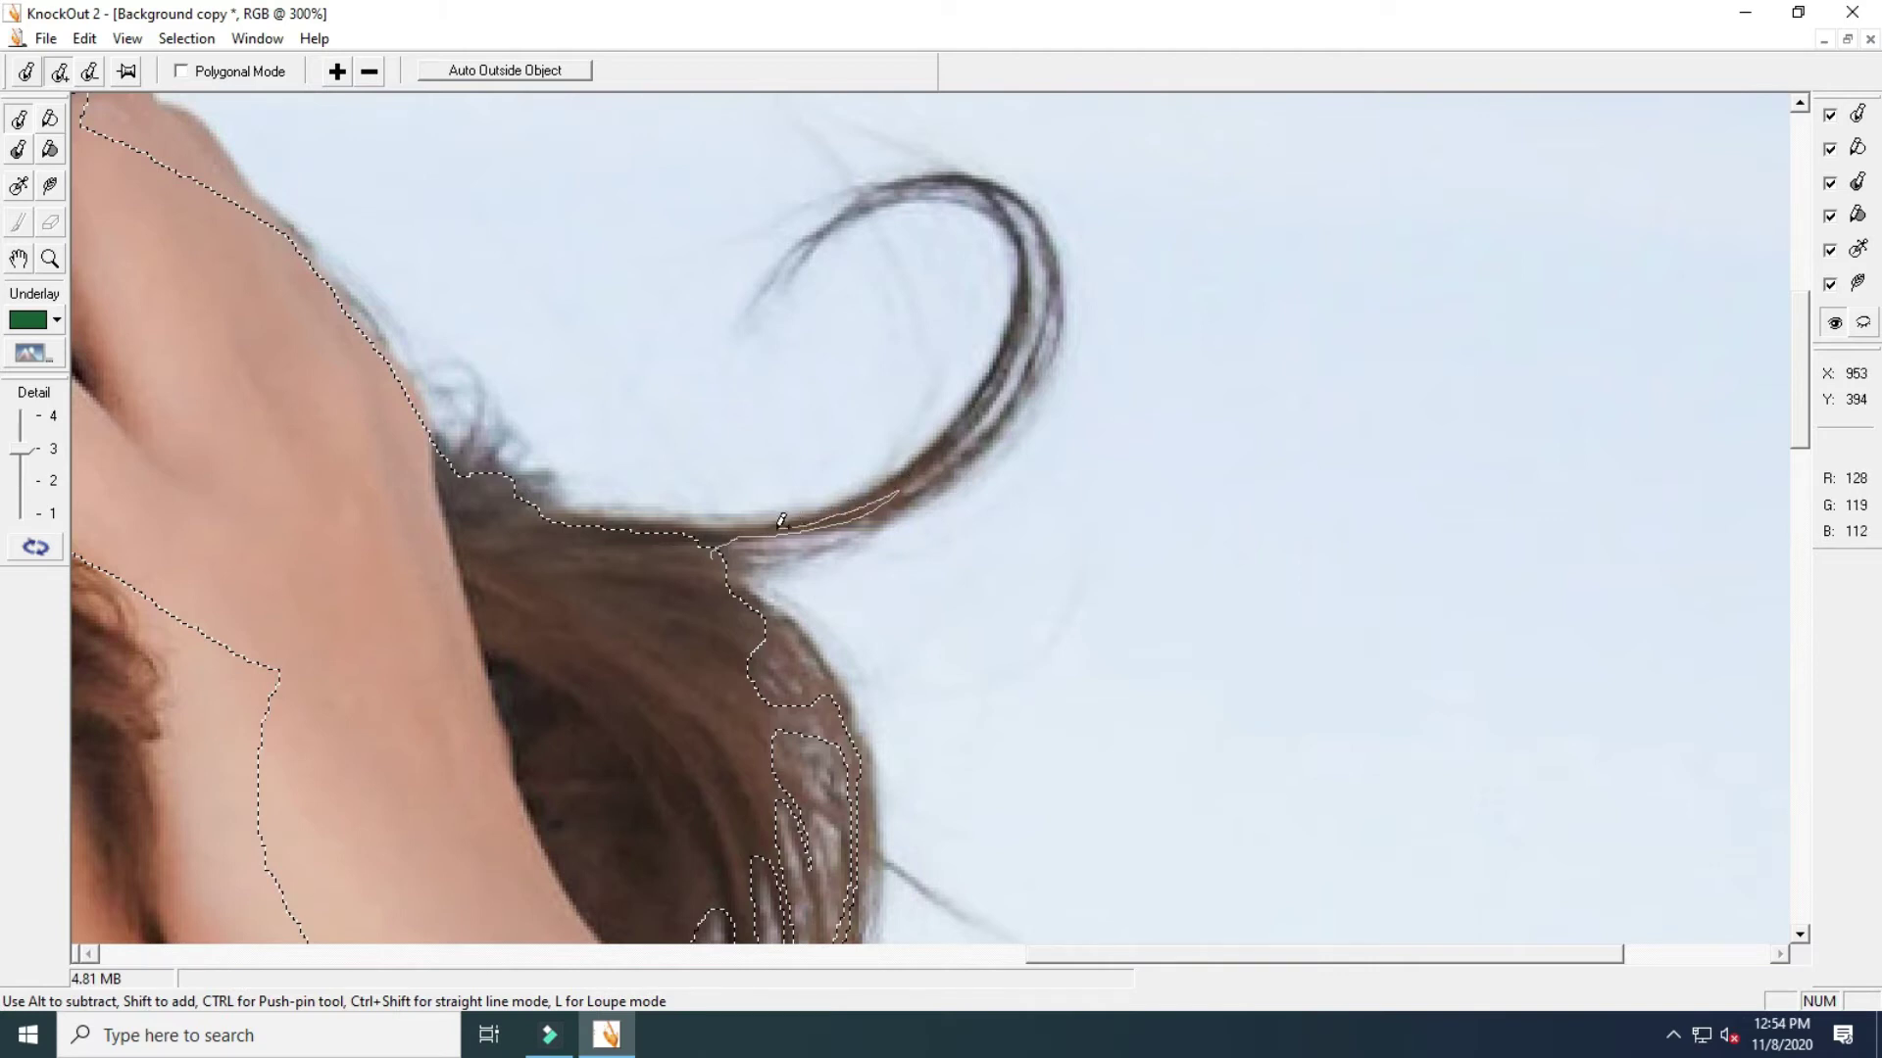
Add the curled strand, forearm edge and watch strap to the inside-object selection
mouse_move(739, 526)
left_mouse_down()
mouse_move(627, 642)
mouse_move(795, 701)
mouse_move(759, 804)
left_mouse_up()
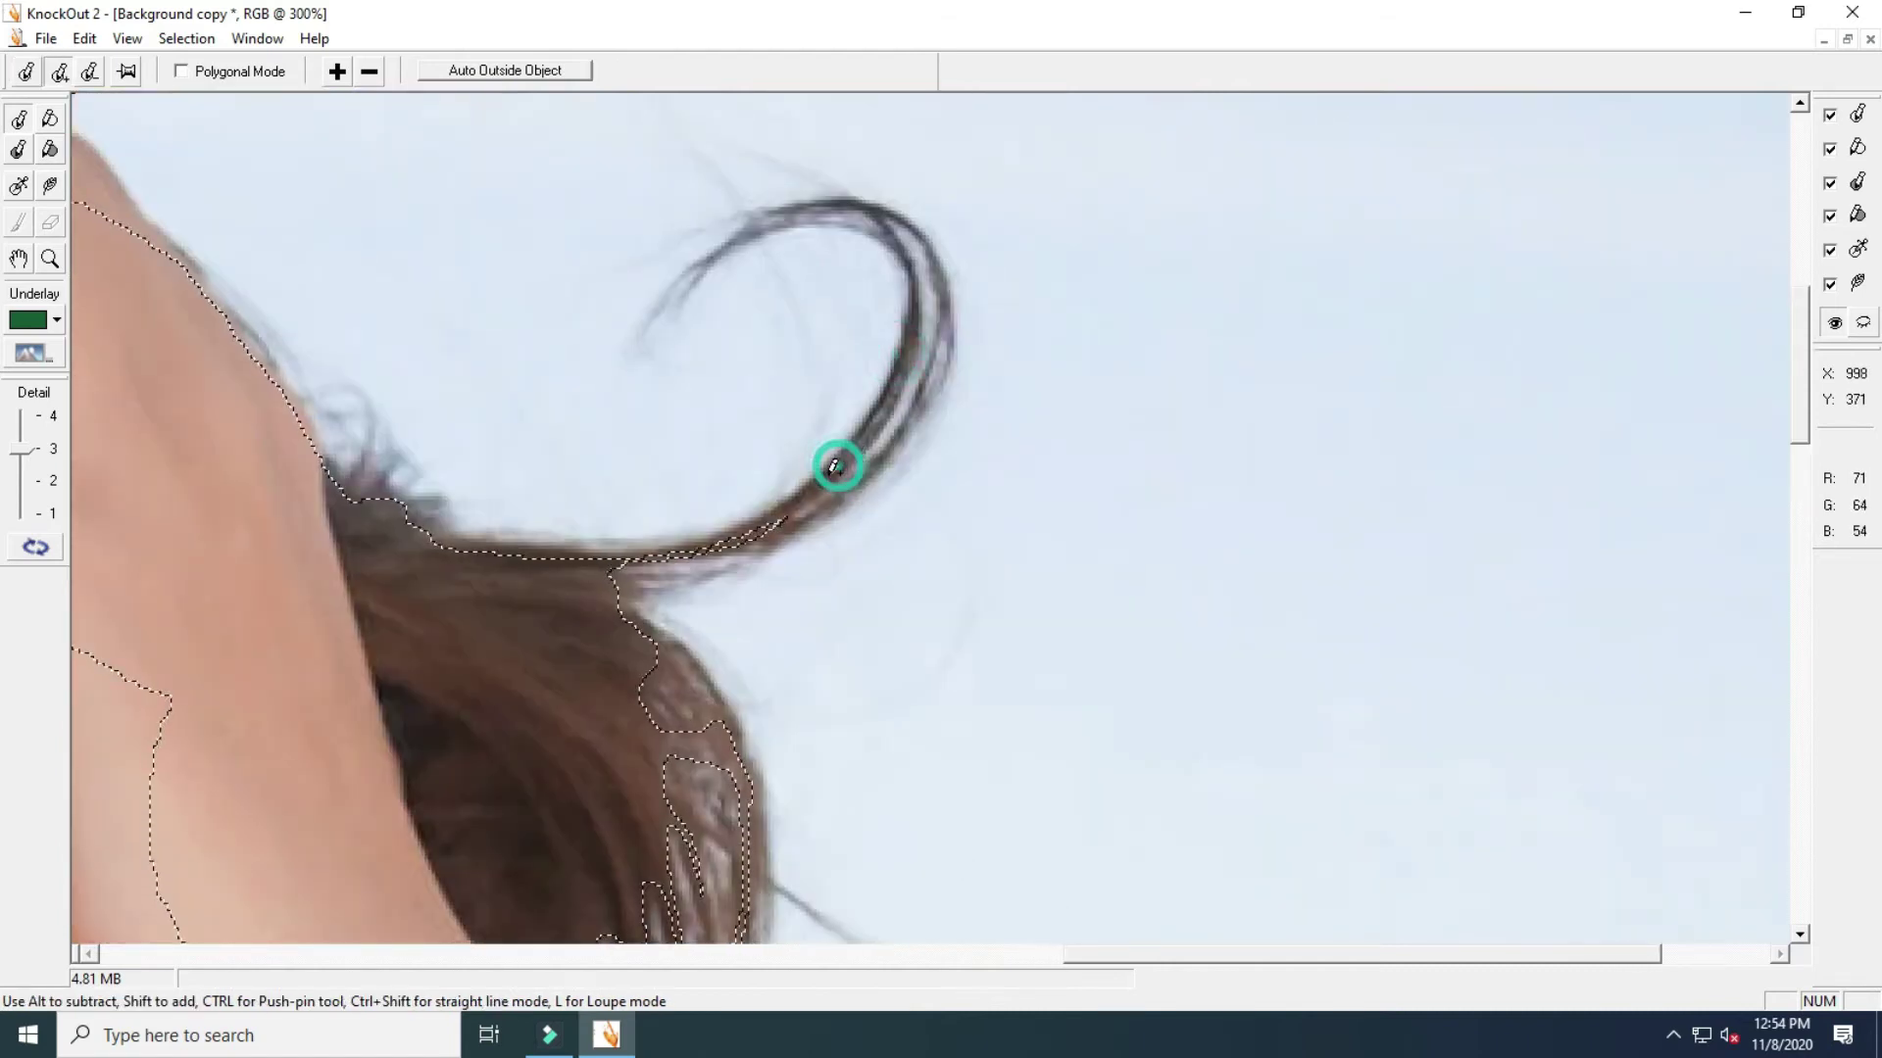
left_click_drag(832, 705, 892, 408)
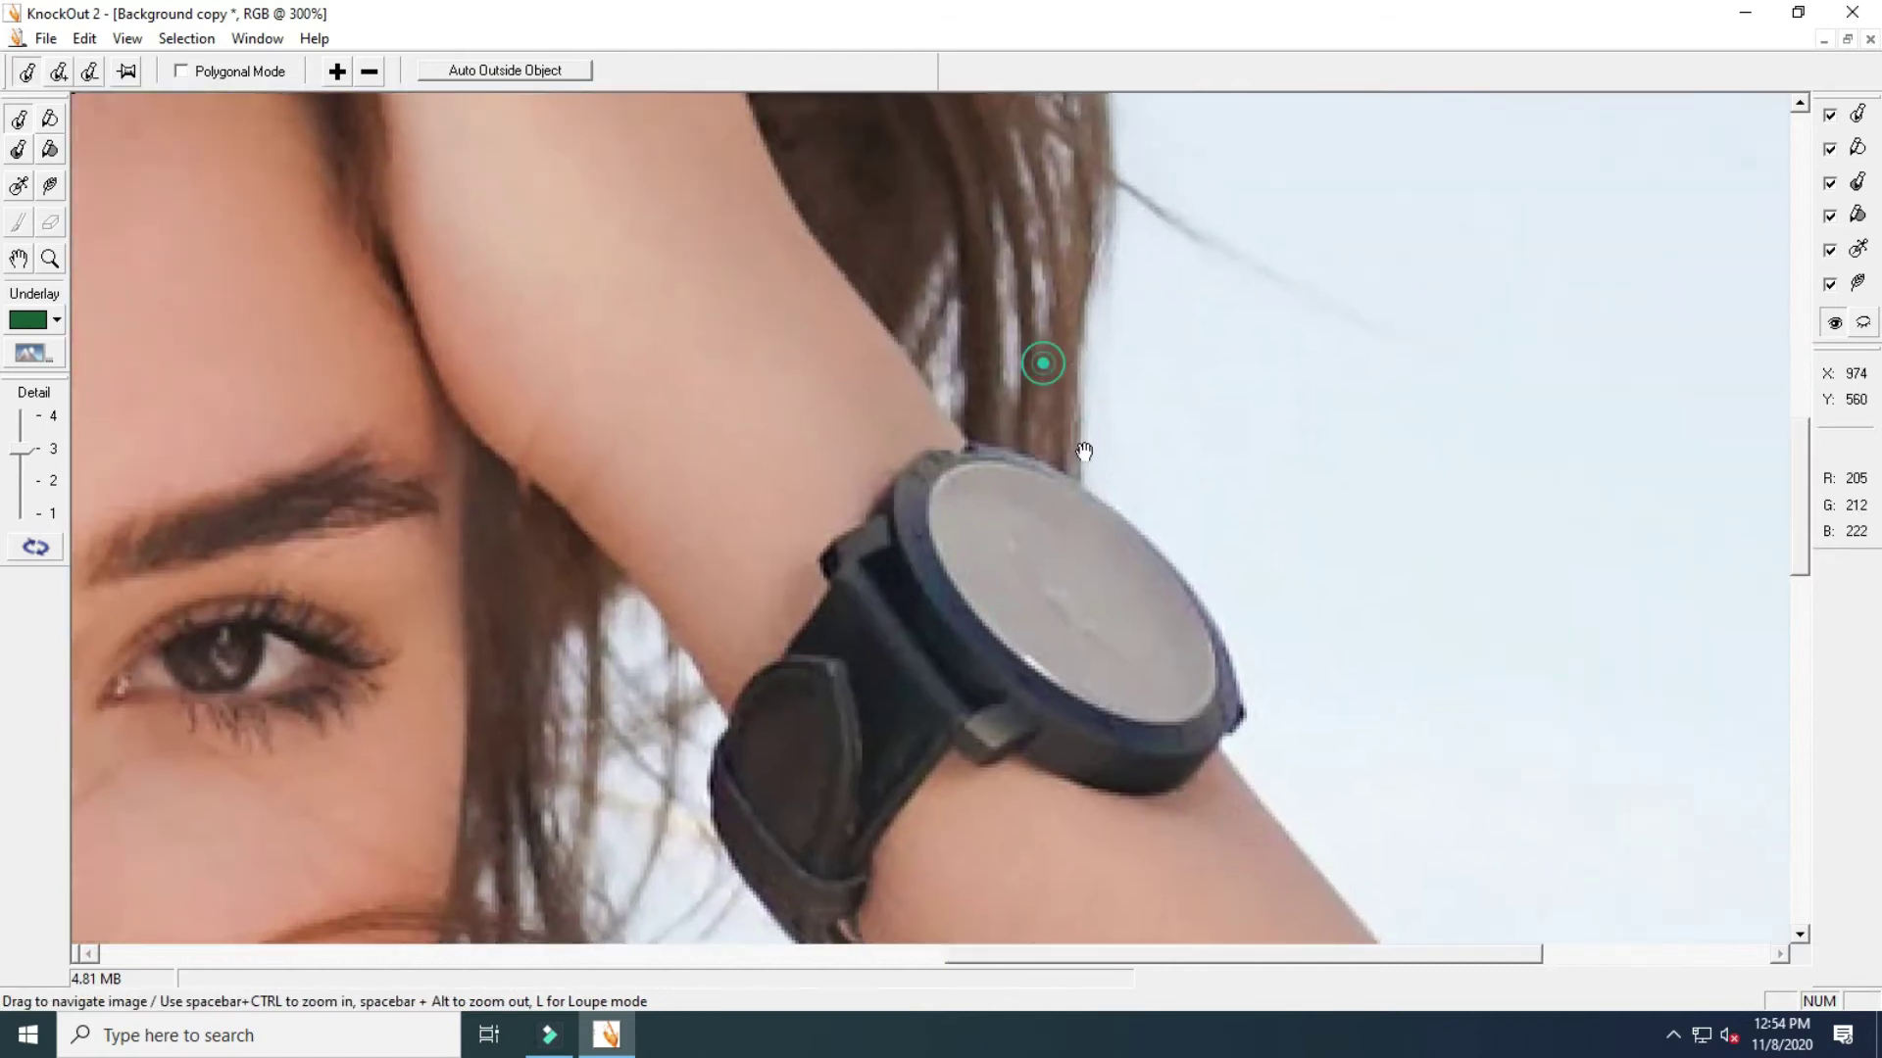
left_click_drag(787, 331, 1000, 446)
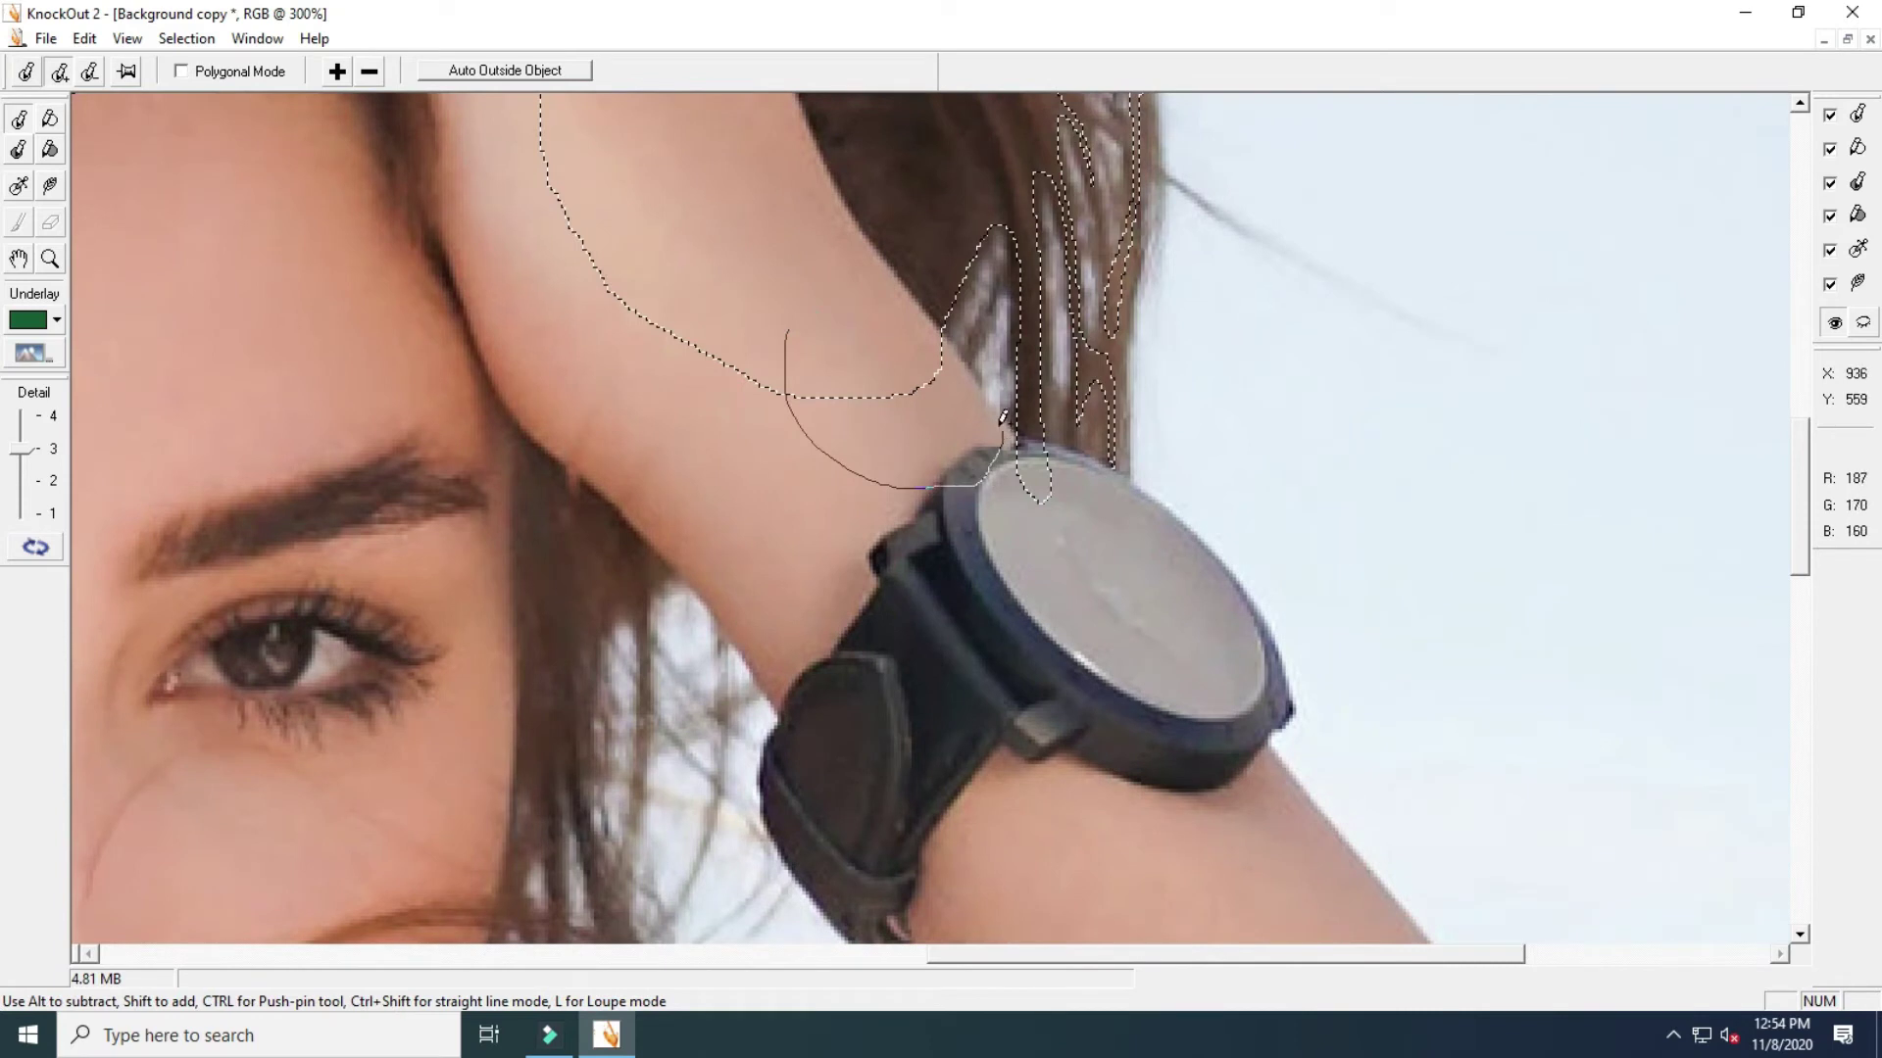
left_click_drag(972, 374, 822, 294)
left_click_drag(922, 490, 1128, 250)
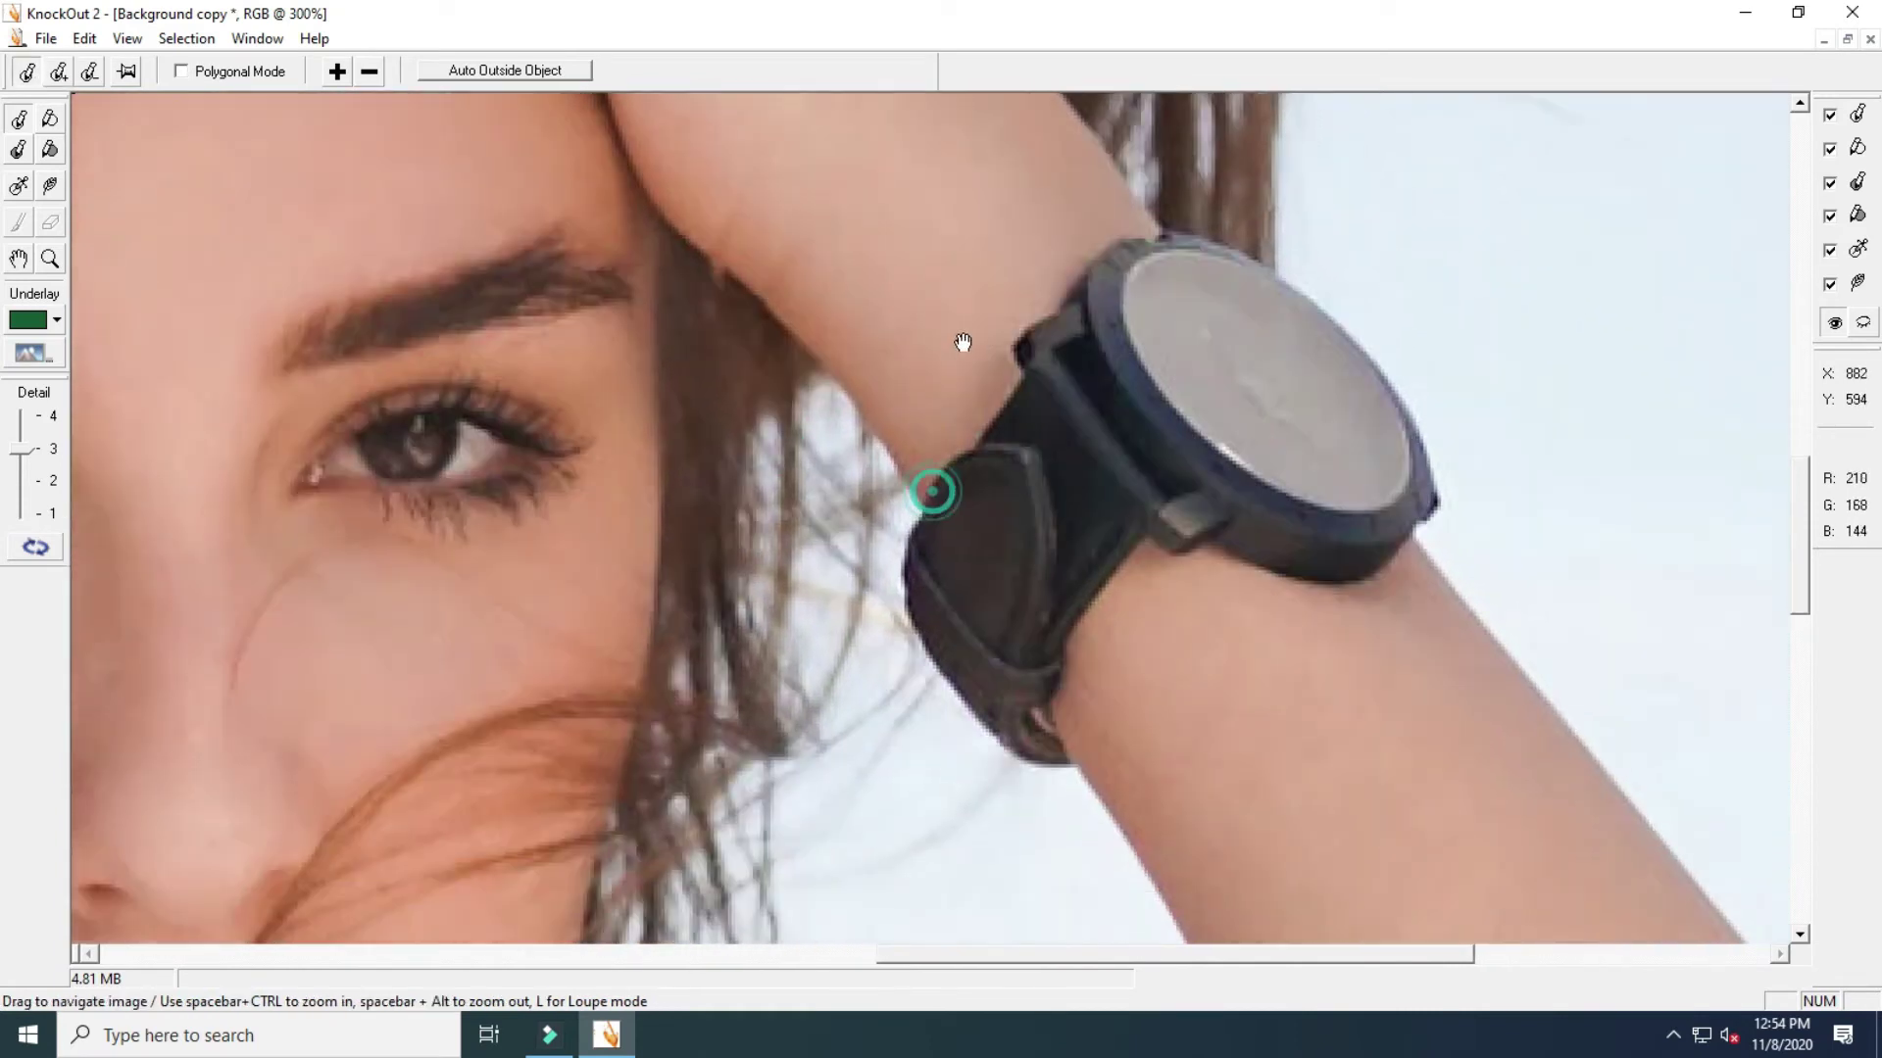
left_click_drag(1127, 168, 1066, 645)
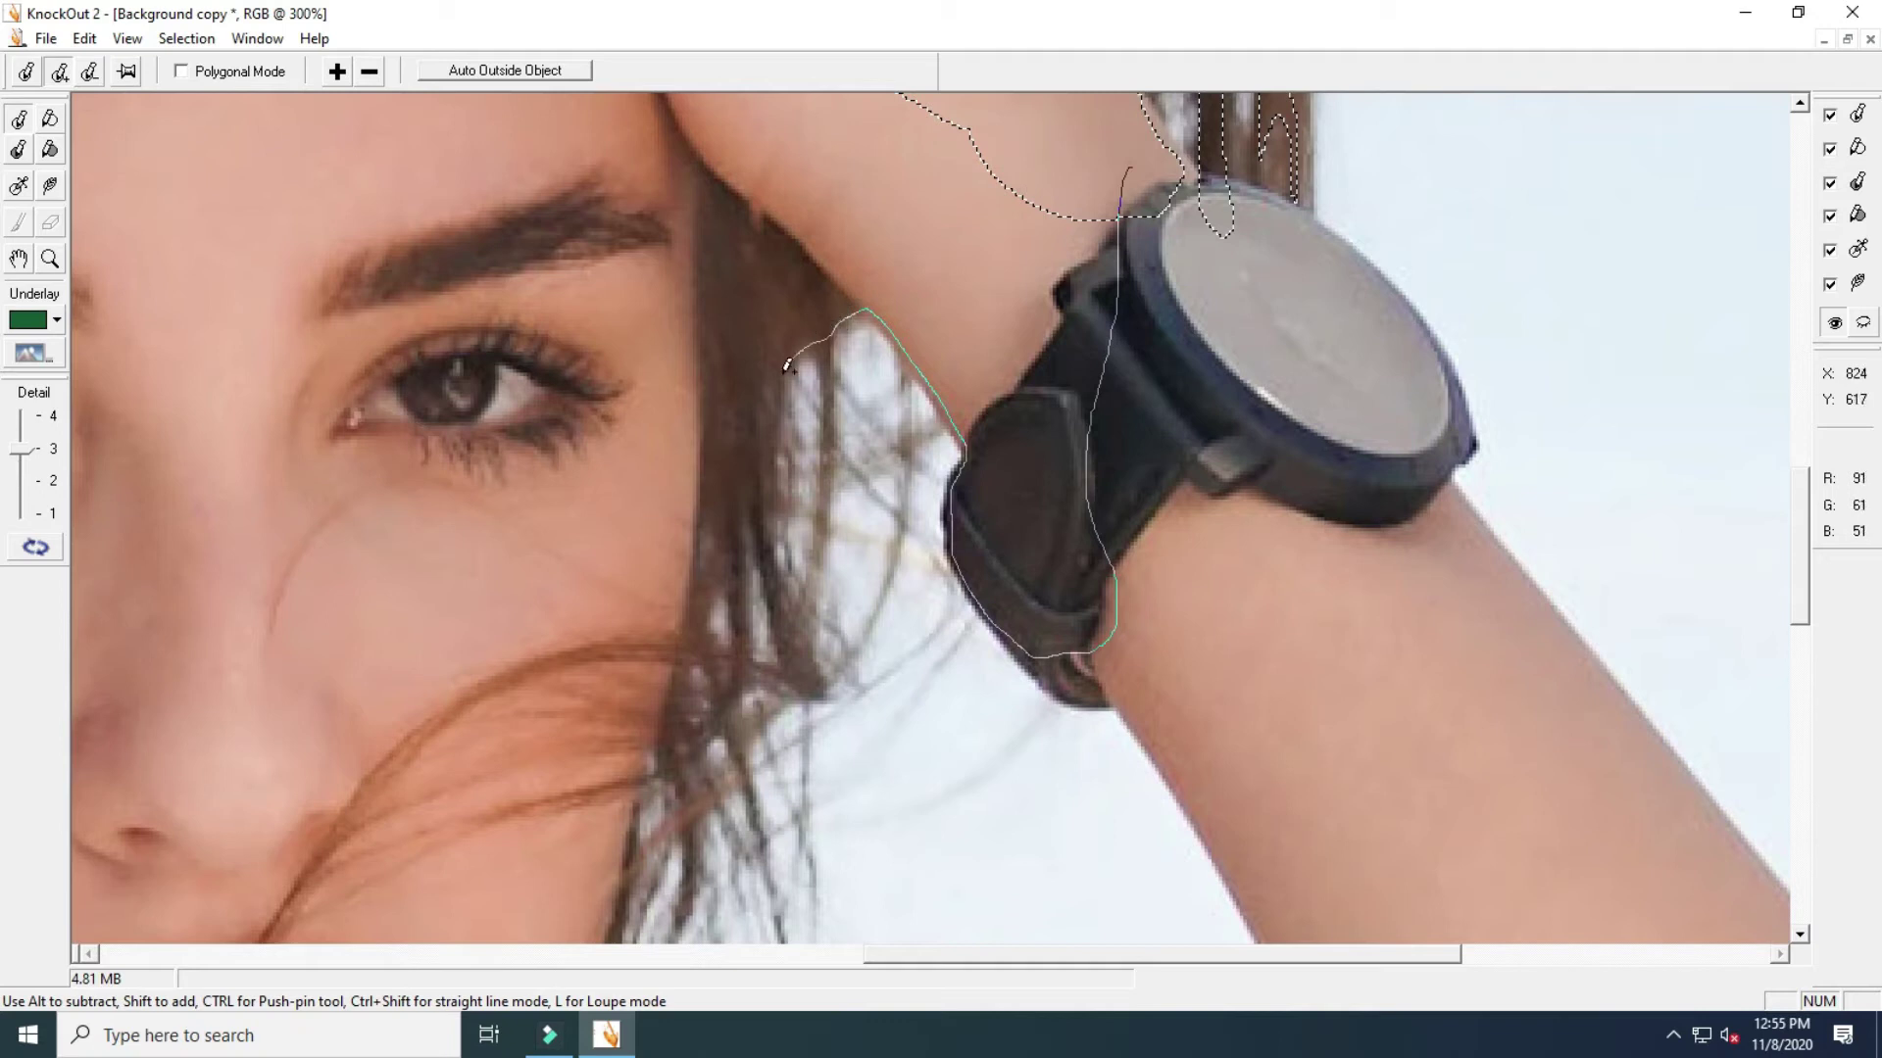
Enclose the eye area and the hair strands beside the cheek
left_click_drag(787, 365, 1038, 145)
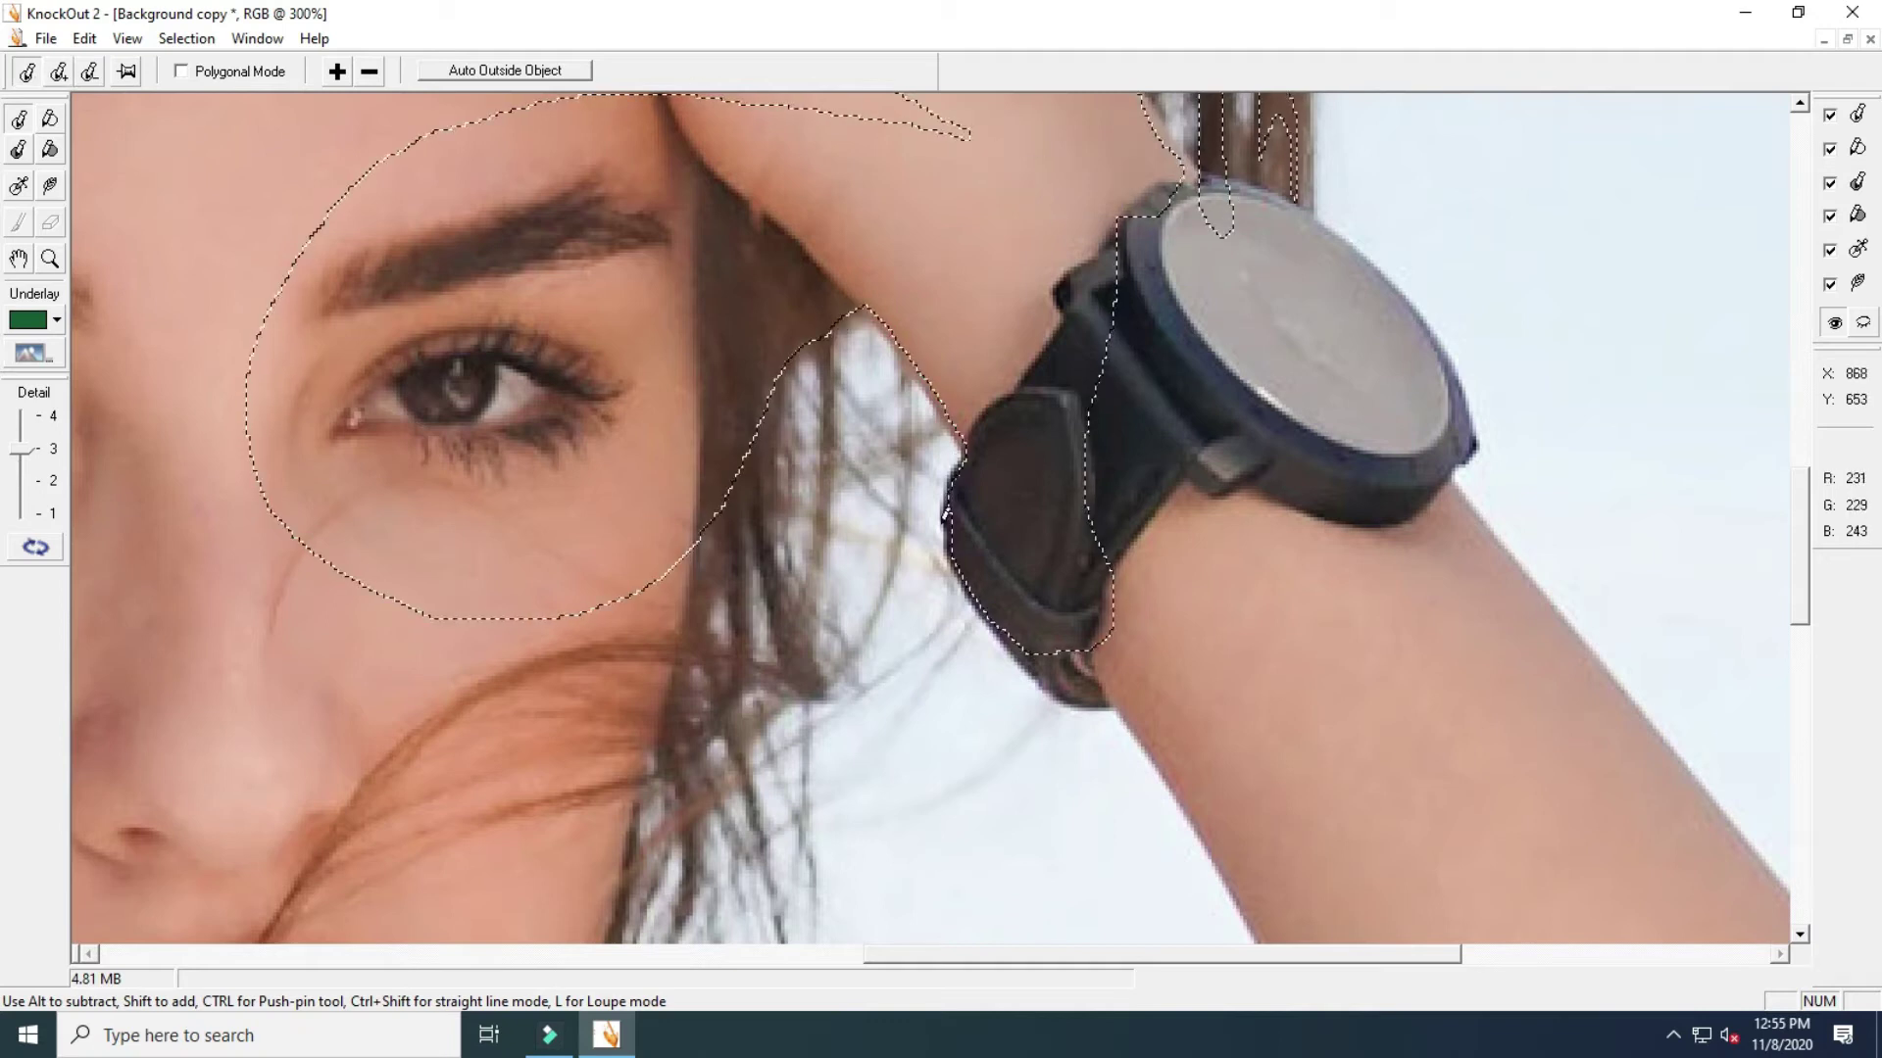
mouse_move(945, 512)
left_mouse_down()
mouse_move(1047, 676)
mouse_move(1029, 625)
left_mouse_up()
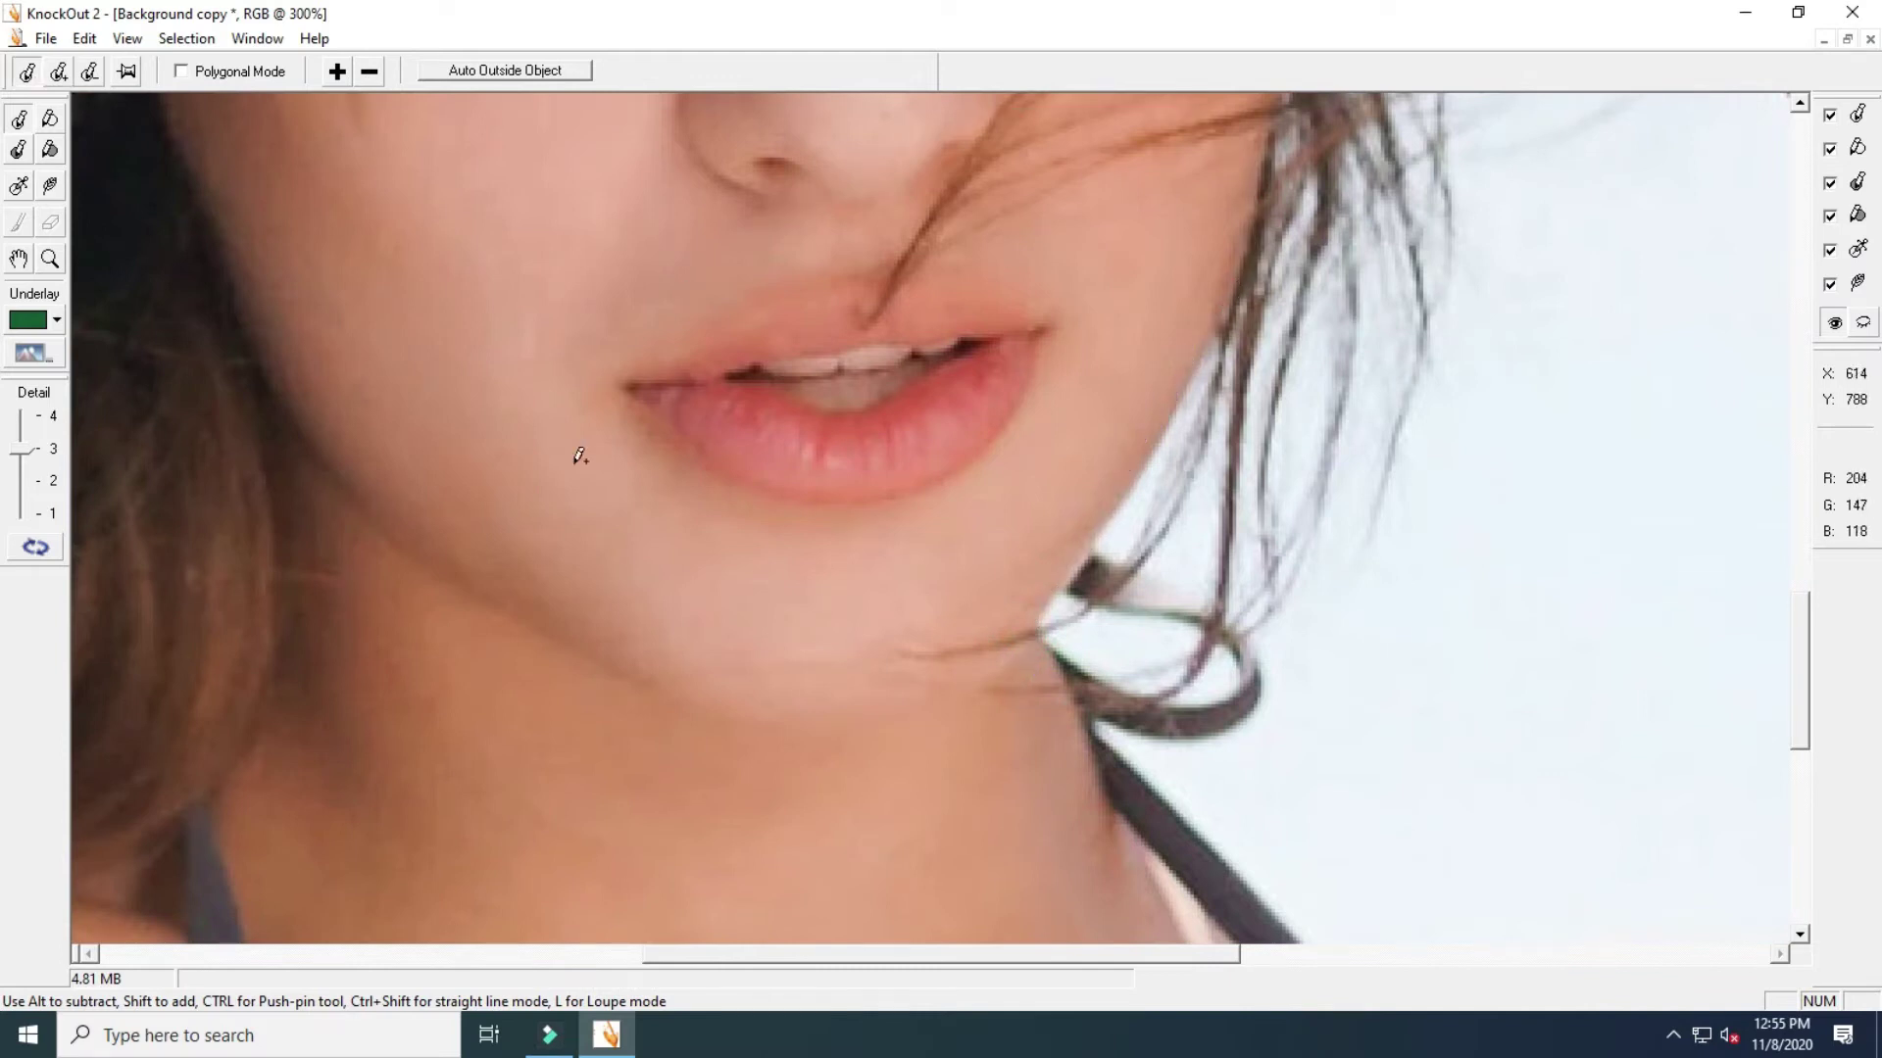
left_click_drag(579, 454, 373, 924)
left_click_drag(1064, 674, 1067, 624)
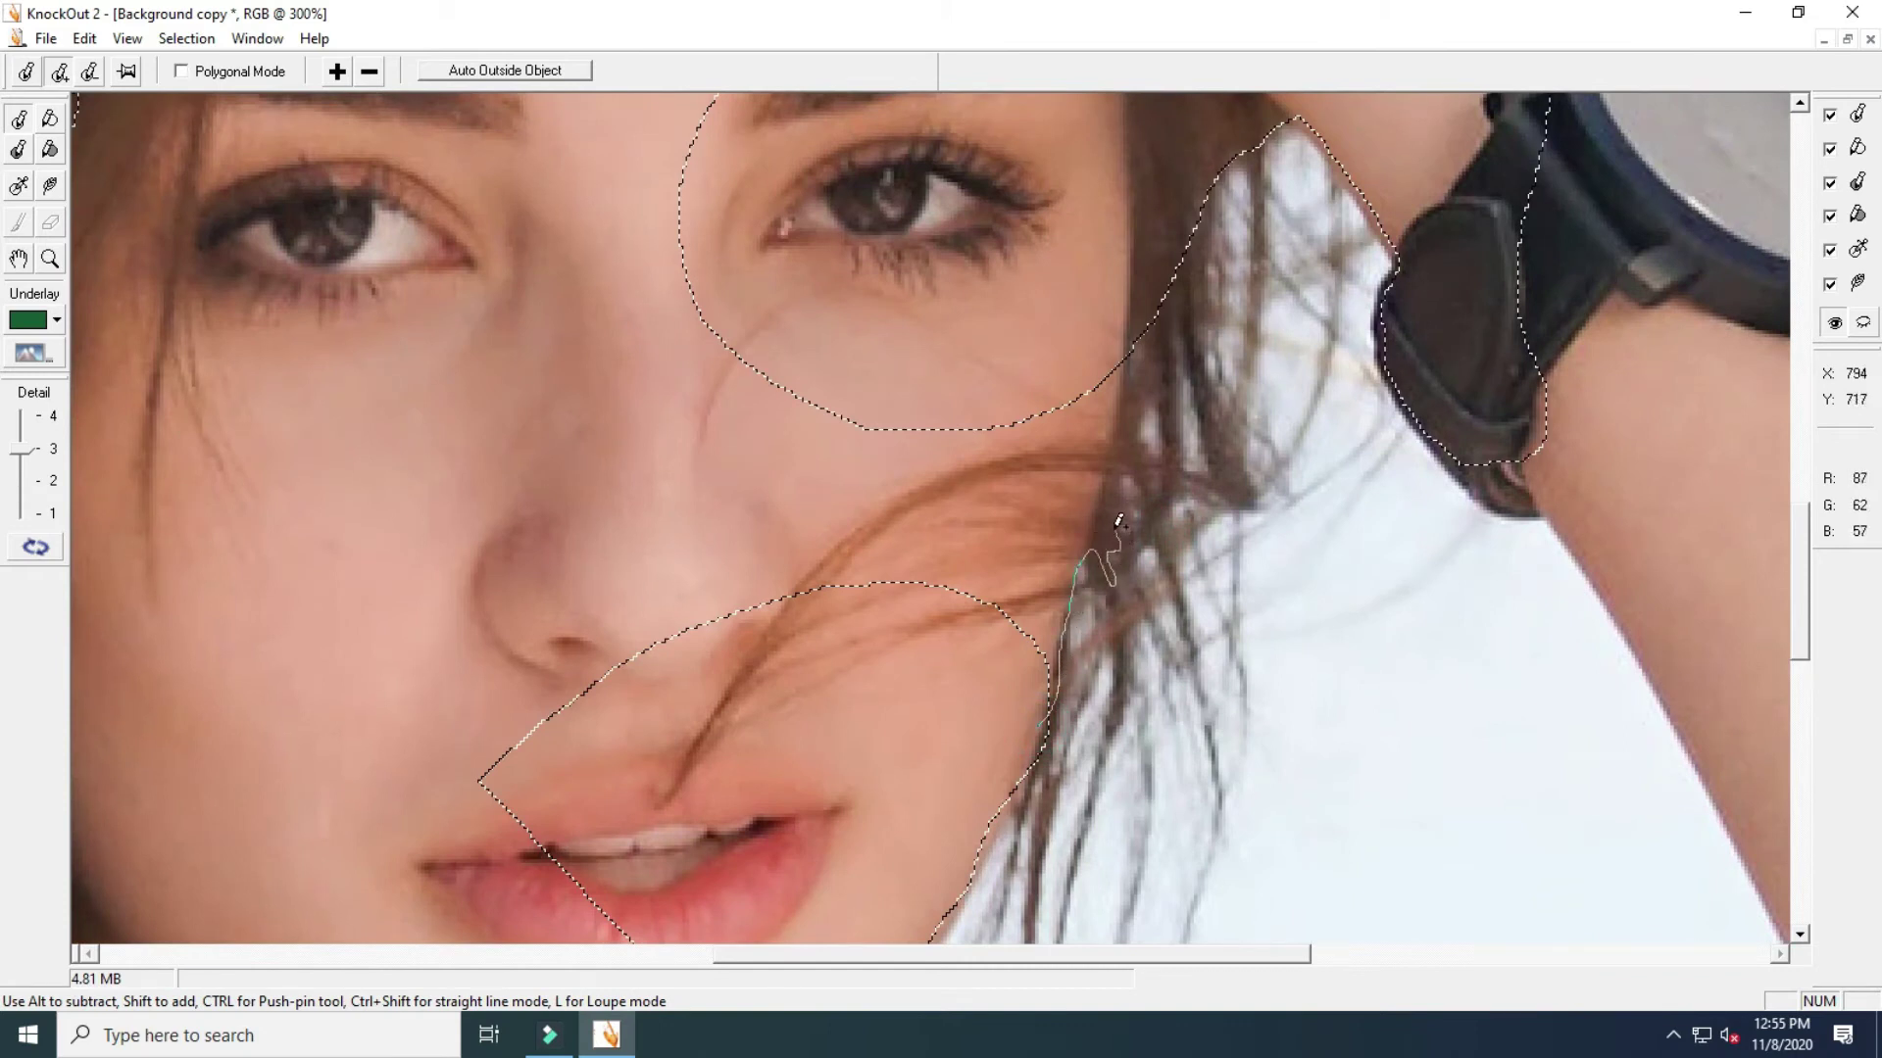
left_click_drag(1148, 469, 1177, 537)
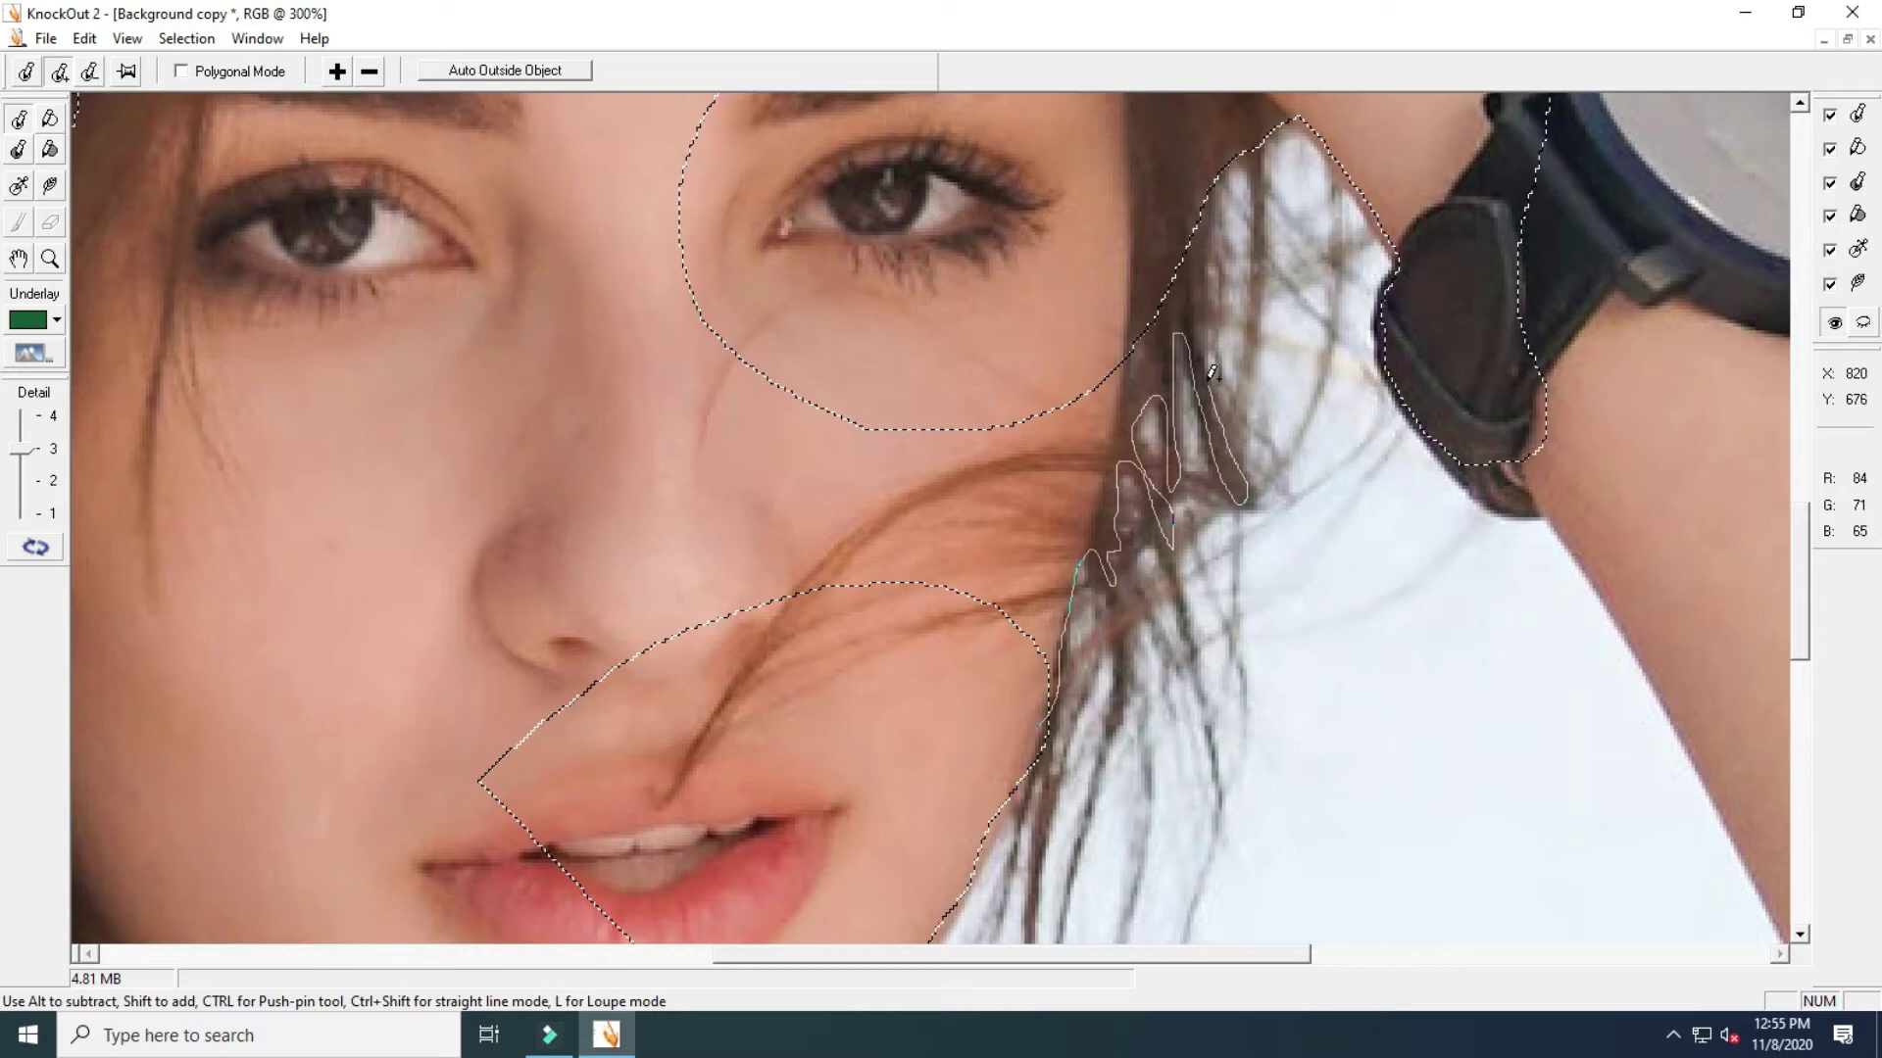
left_click_drag(1172, 520, 915, 798)
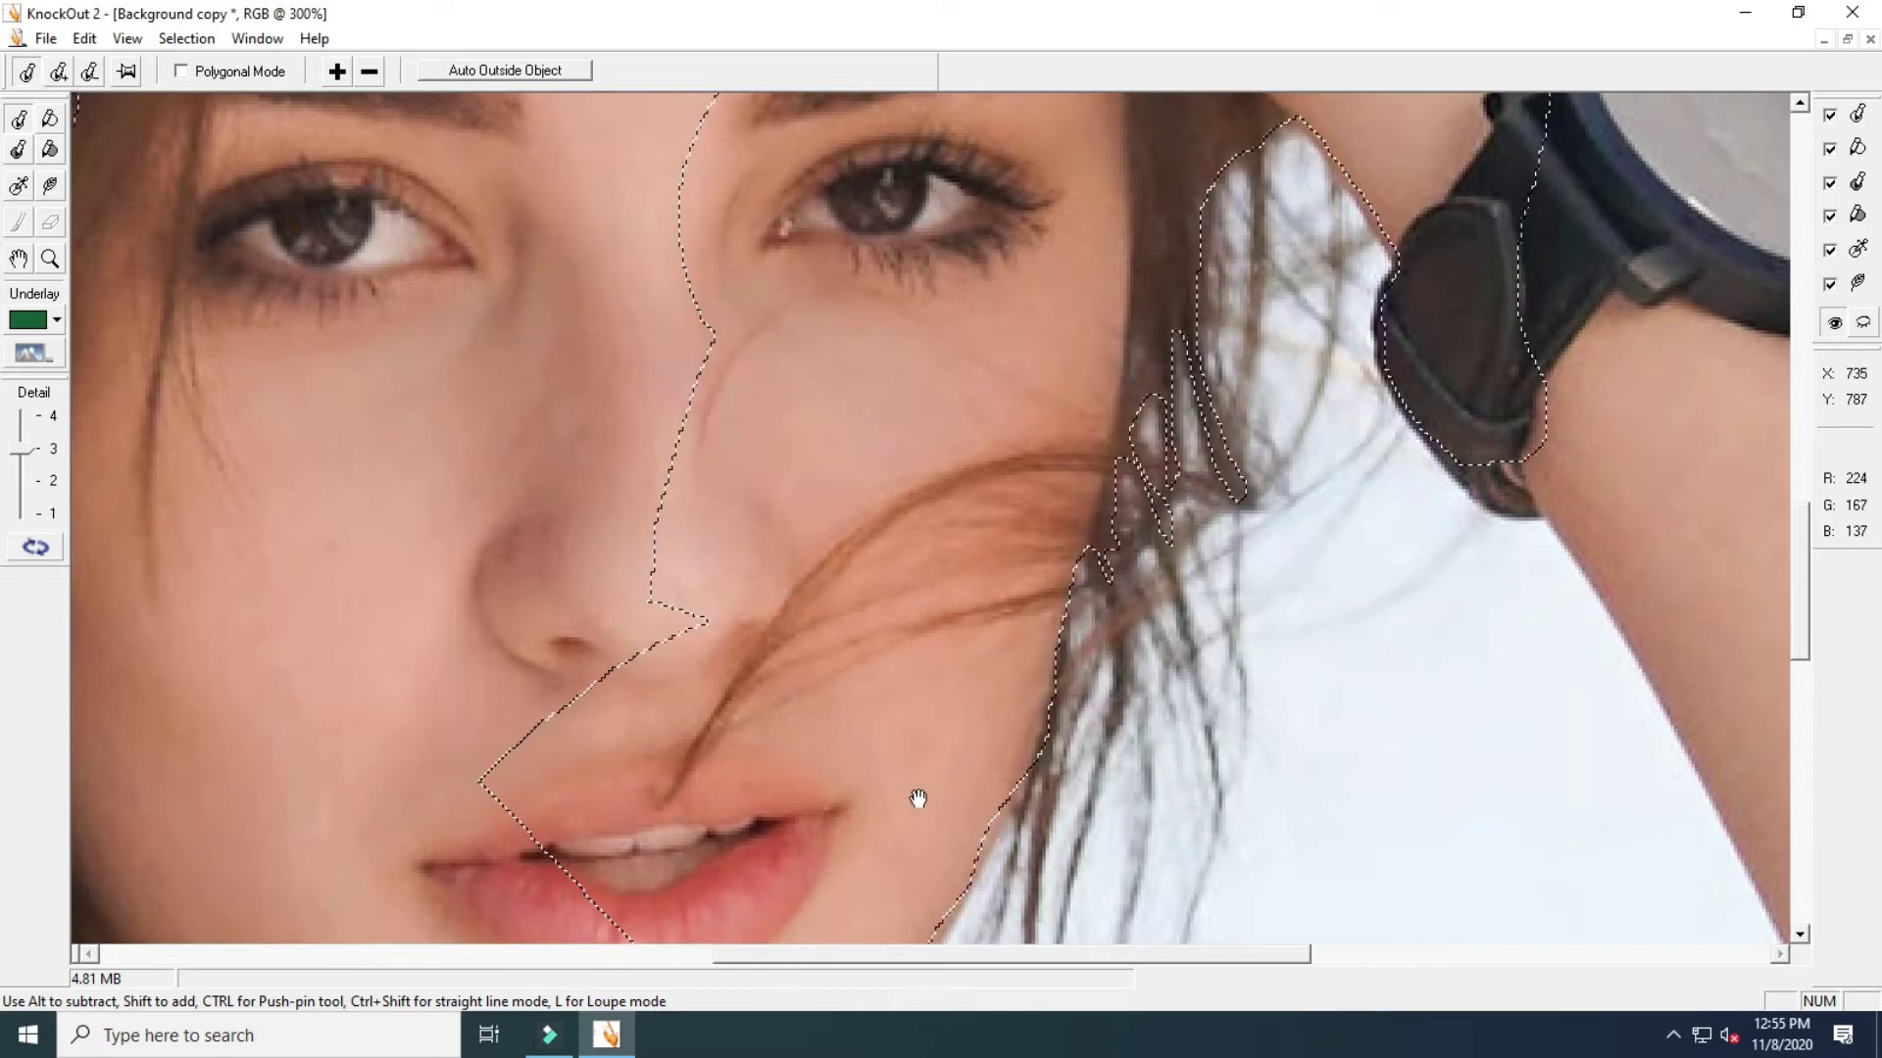
Add the lips, chin and jaw area, then start along the shoulder edge
left_click_drag(1100, 516, 1172, 390)
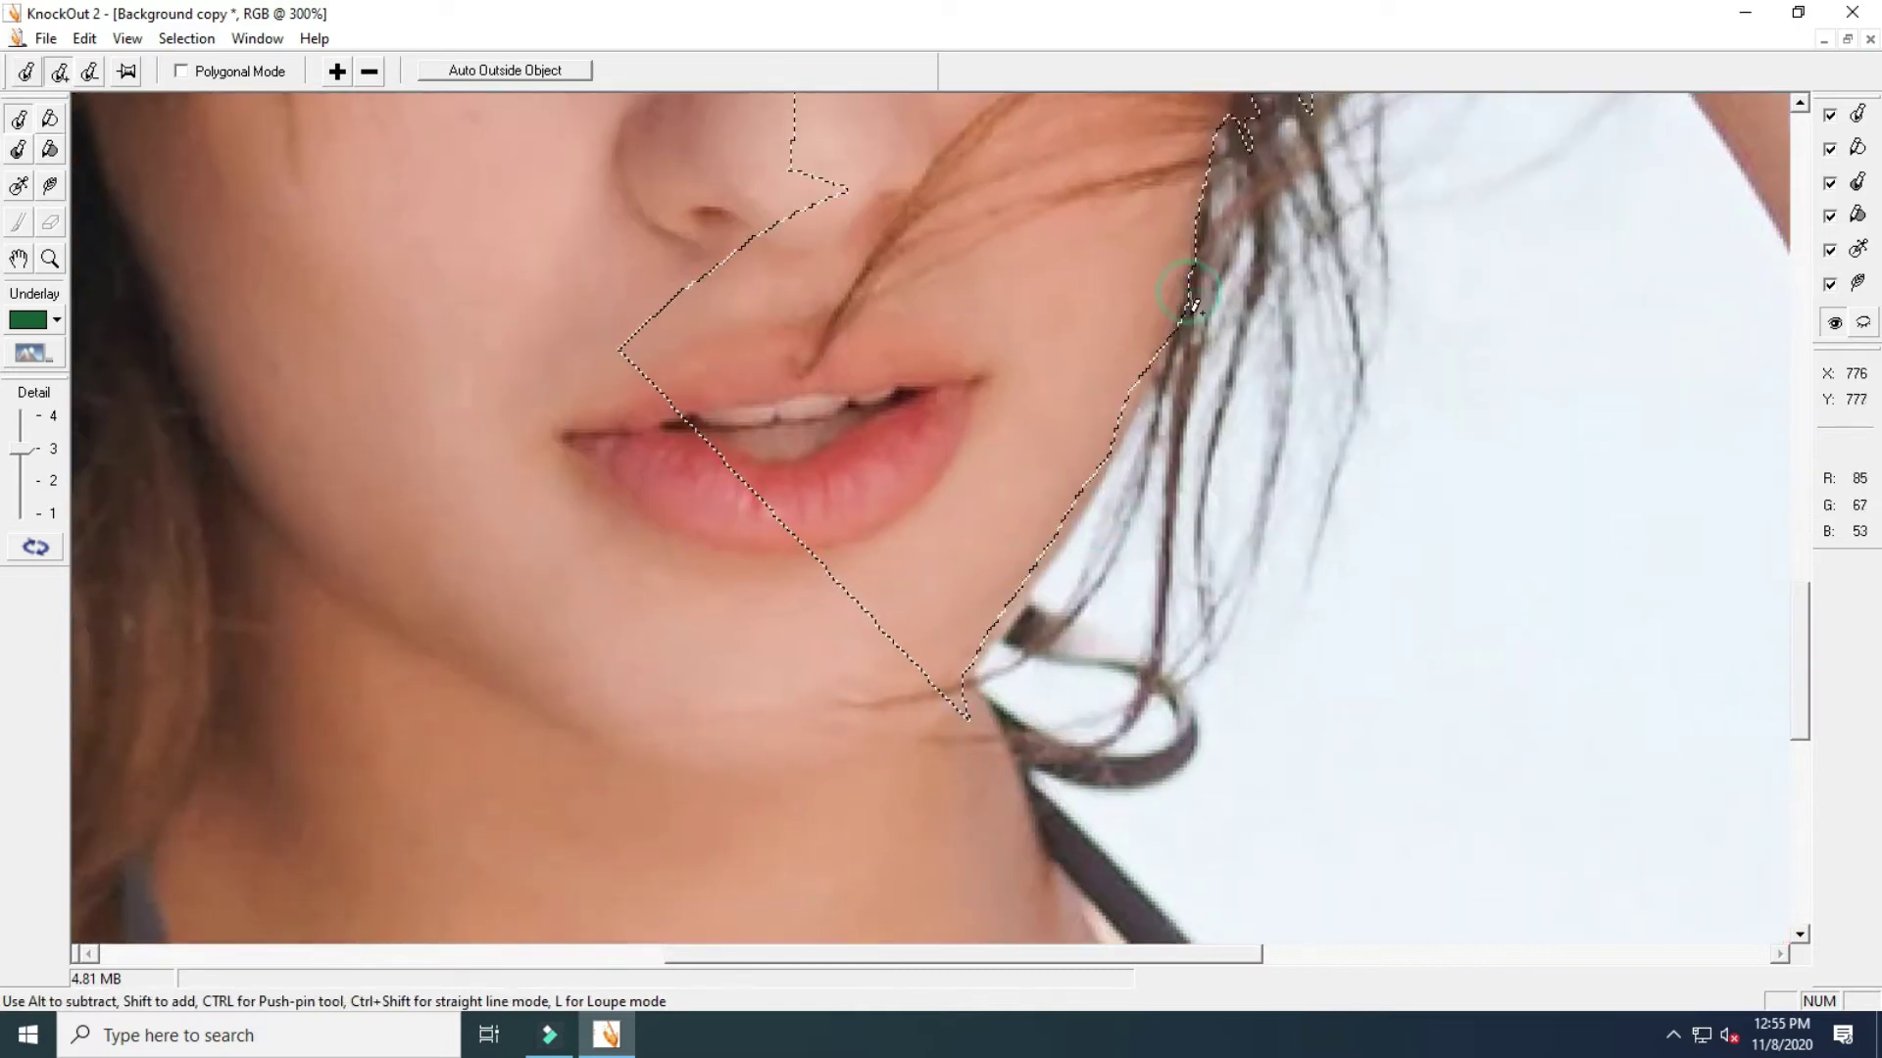
left_click_drag(1012, 583, 1043, 473)
mouse_move(931, 424)
left_mouse_down()
mouse_move(1026, 582)
mouse_move(979, 466)
mouse_move(1029, 505)
mouse_move(962, 748)
left_mouse_up()
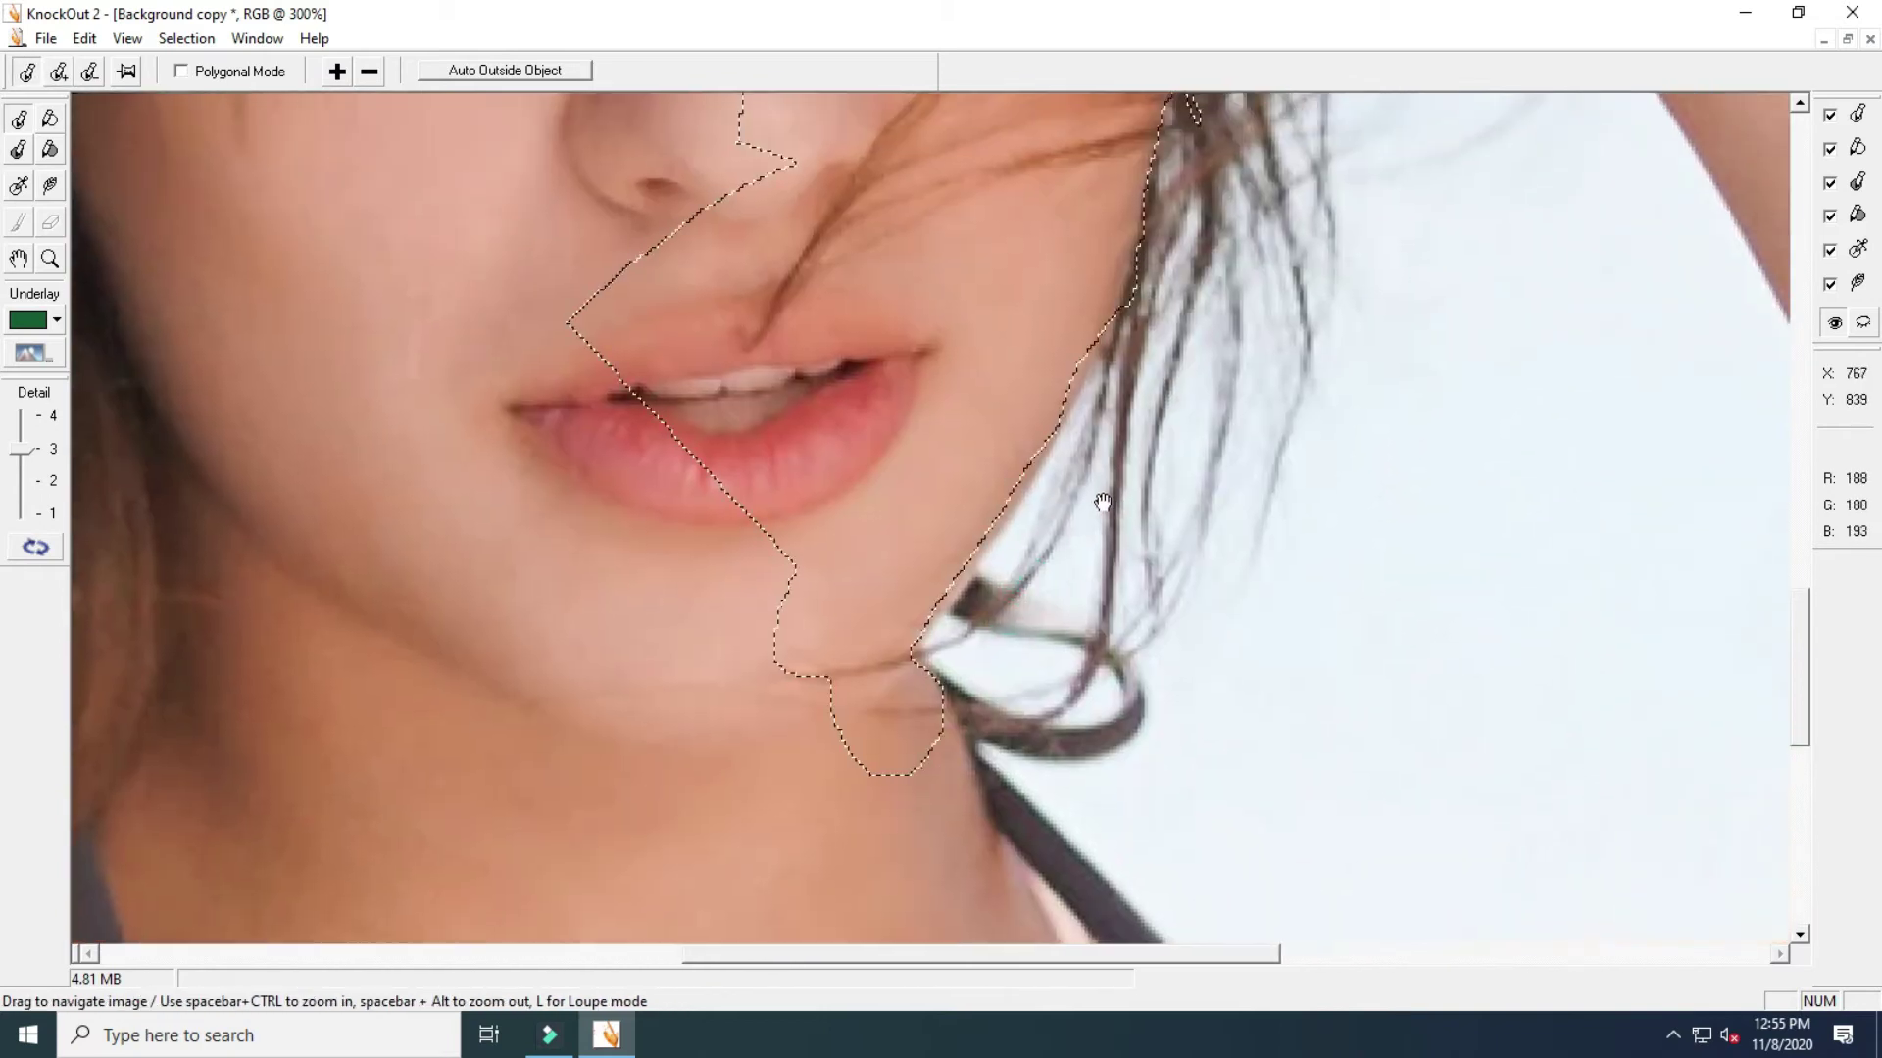
mouse_move(901, 634)
left_mouse_down()
mouse_move(1272, 416)
mouse_move(1197, 487)
mouse_move(1007, 471)
mouse_move(773, 561)
mouse_move(779, 698)
left_mouse_up()
left_click_drag(774, 764, 705, 708)
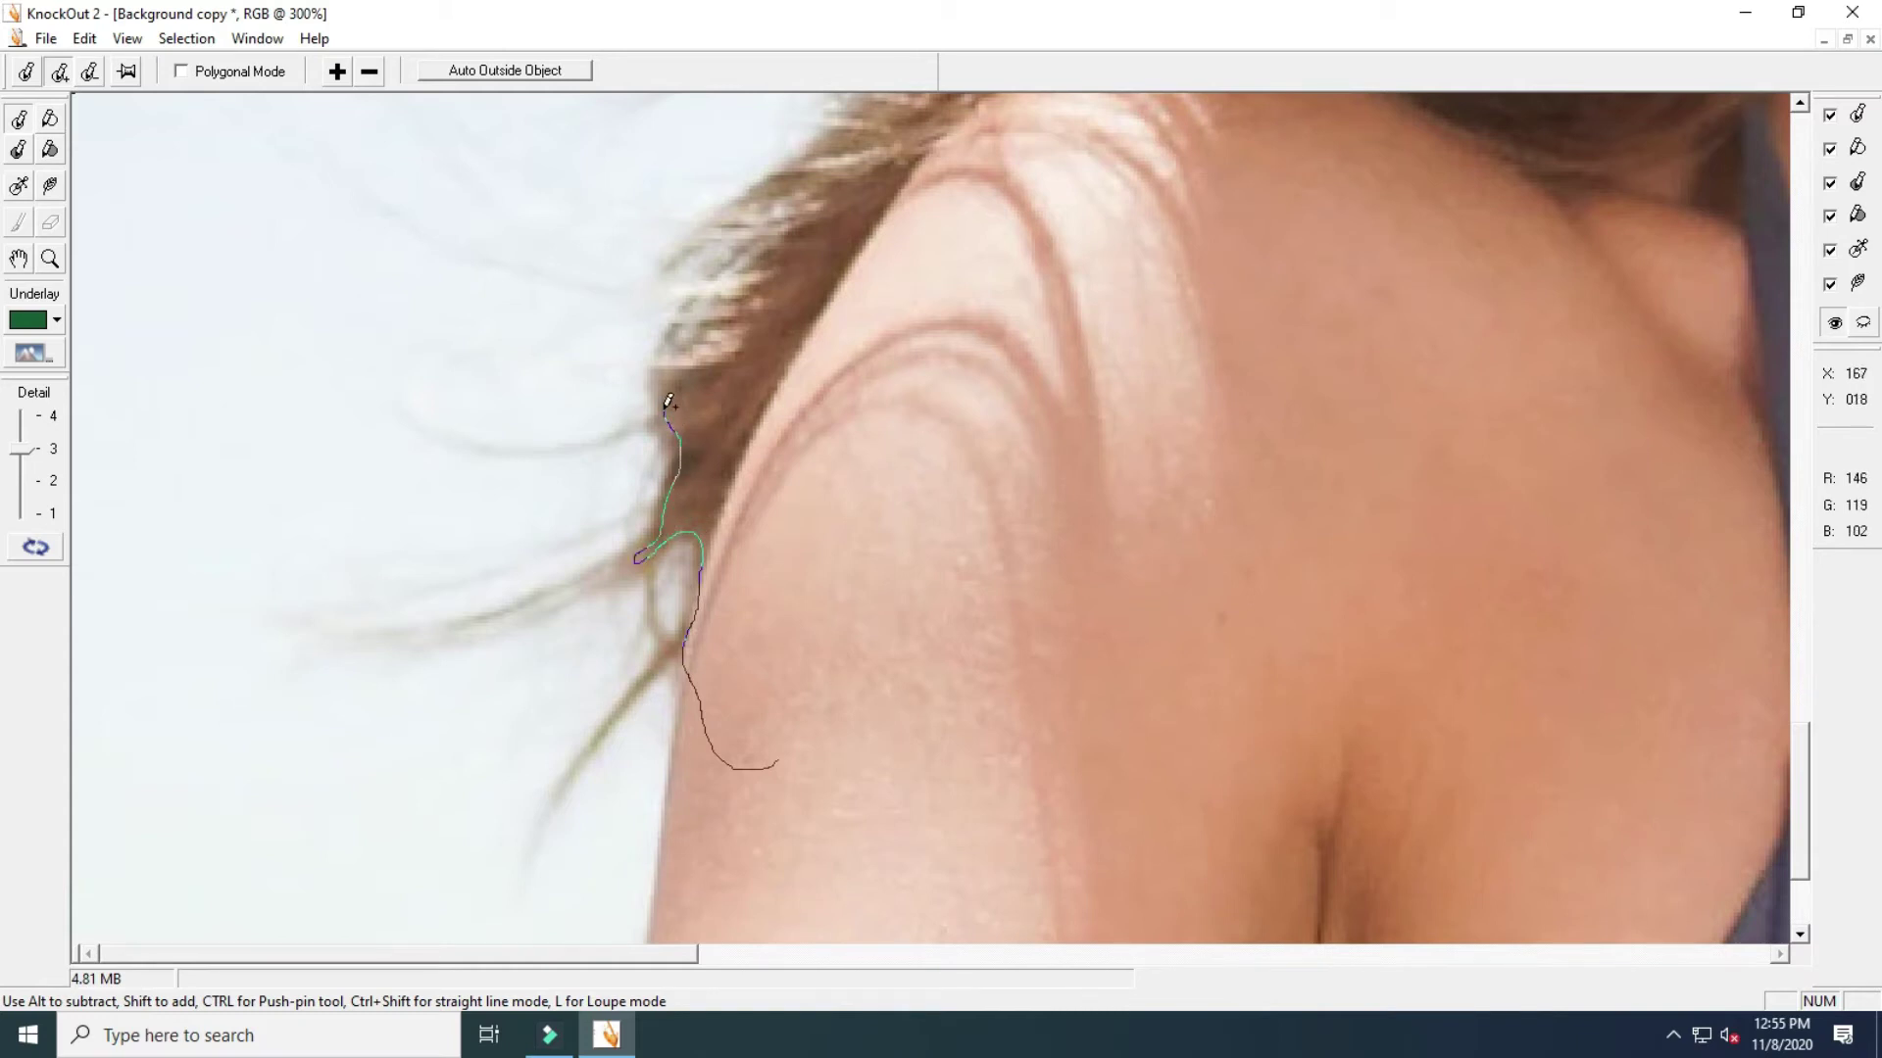
Add the left shoulder and the hair edge above it to the selection
left_click_drag(1313, 446, 840, 853)
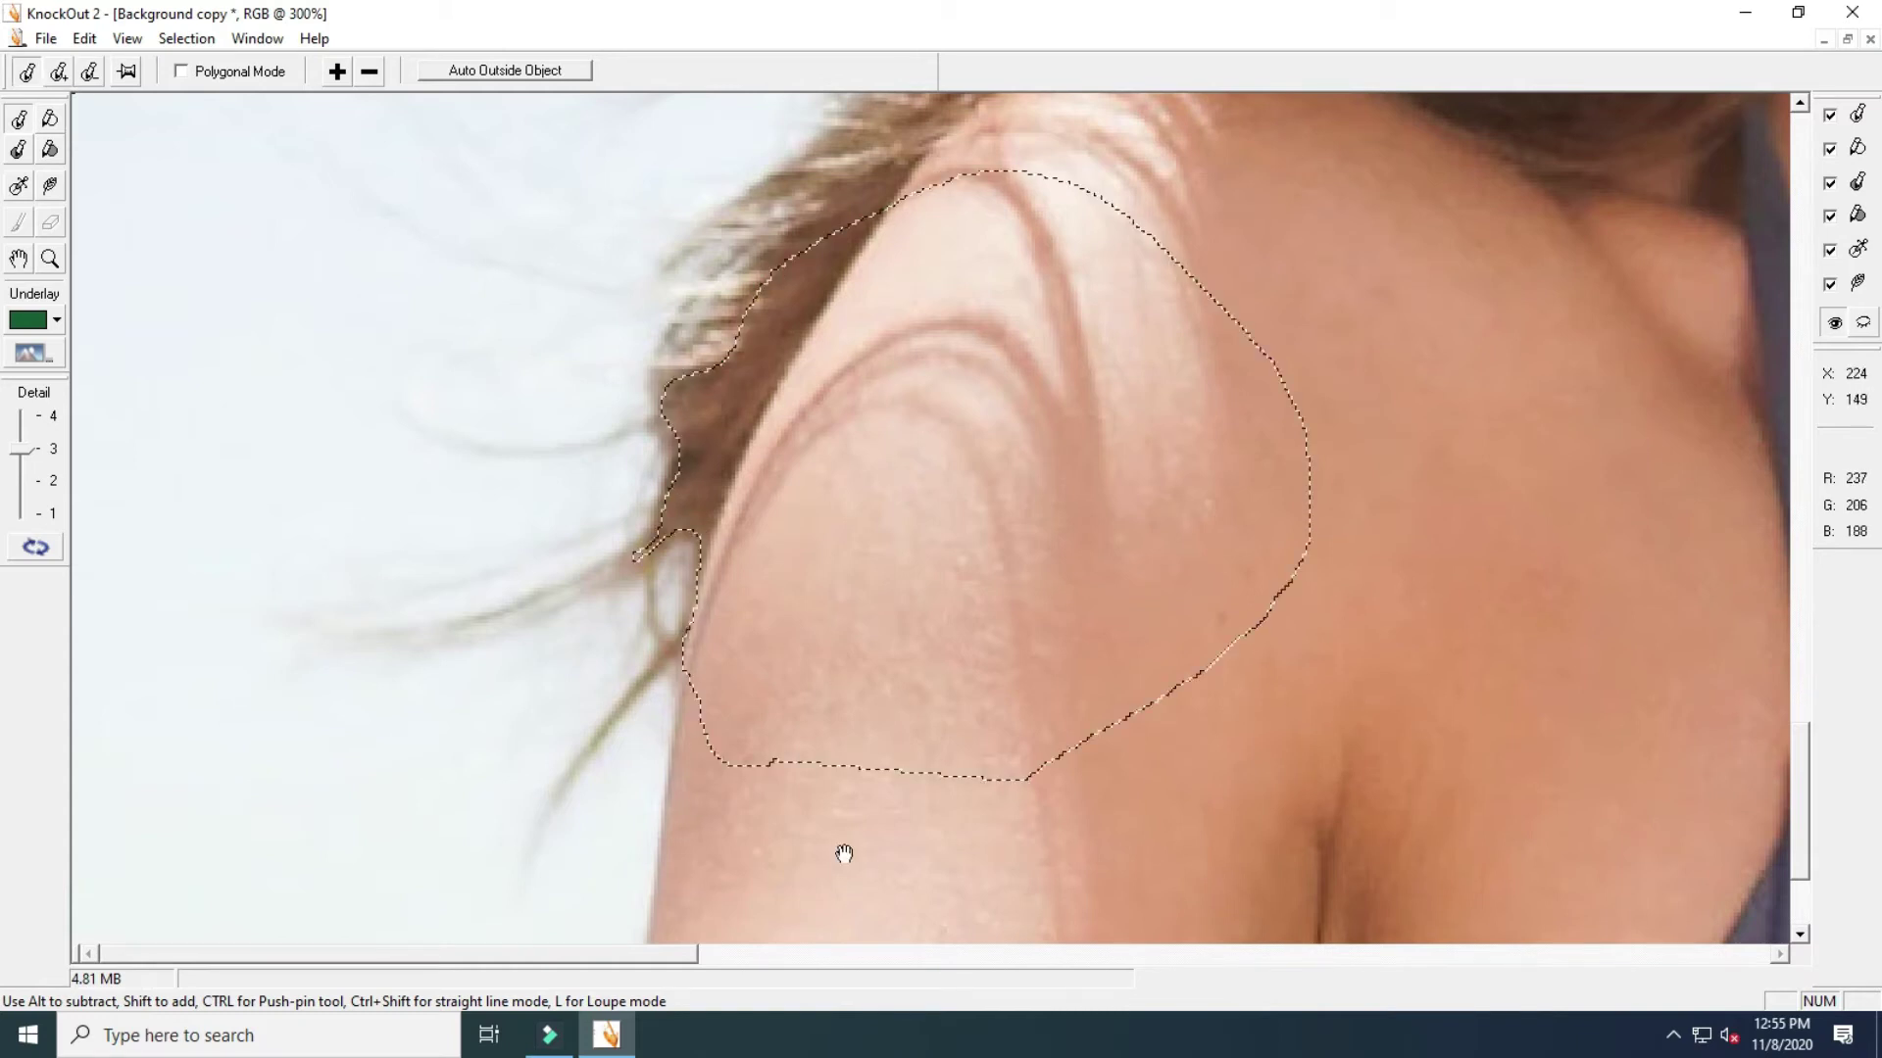
left_click_drag(862, 196, 807, 713)
left_click_drag(813, 840, 726, 776)
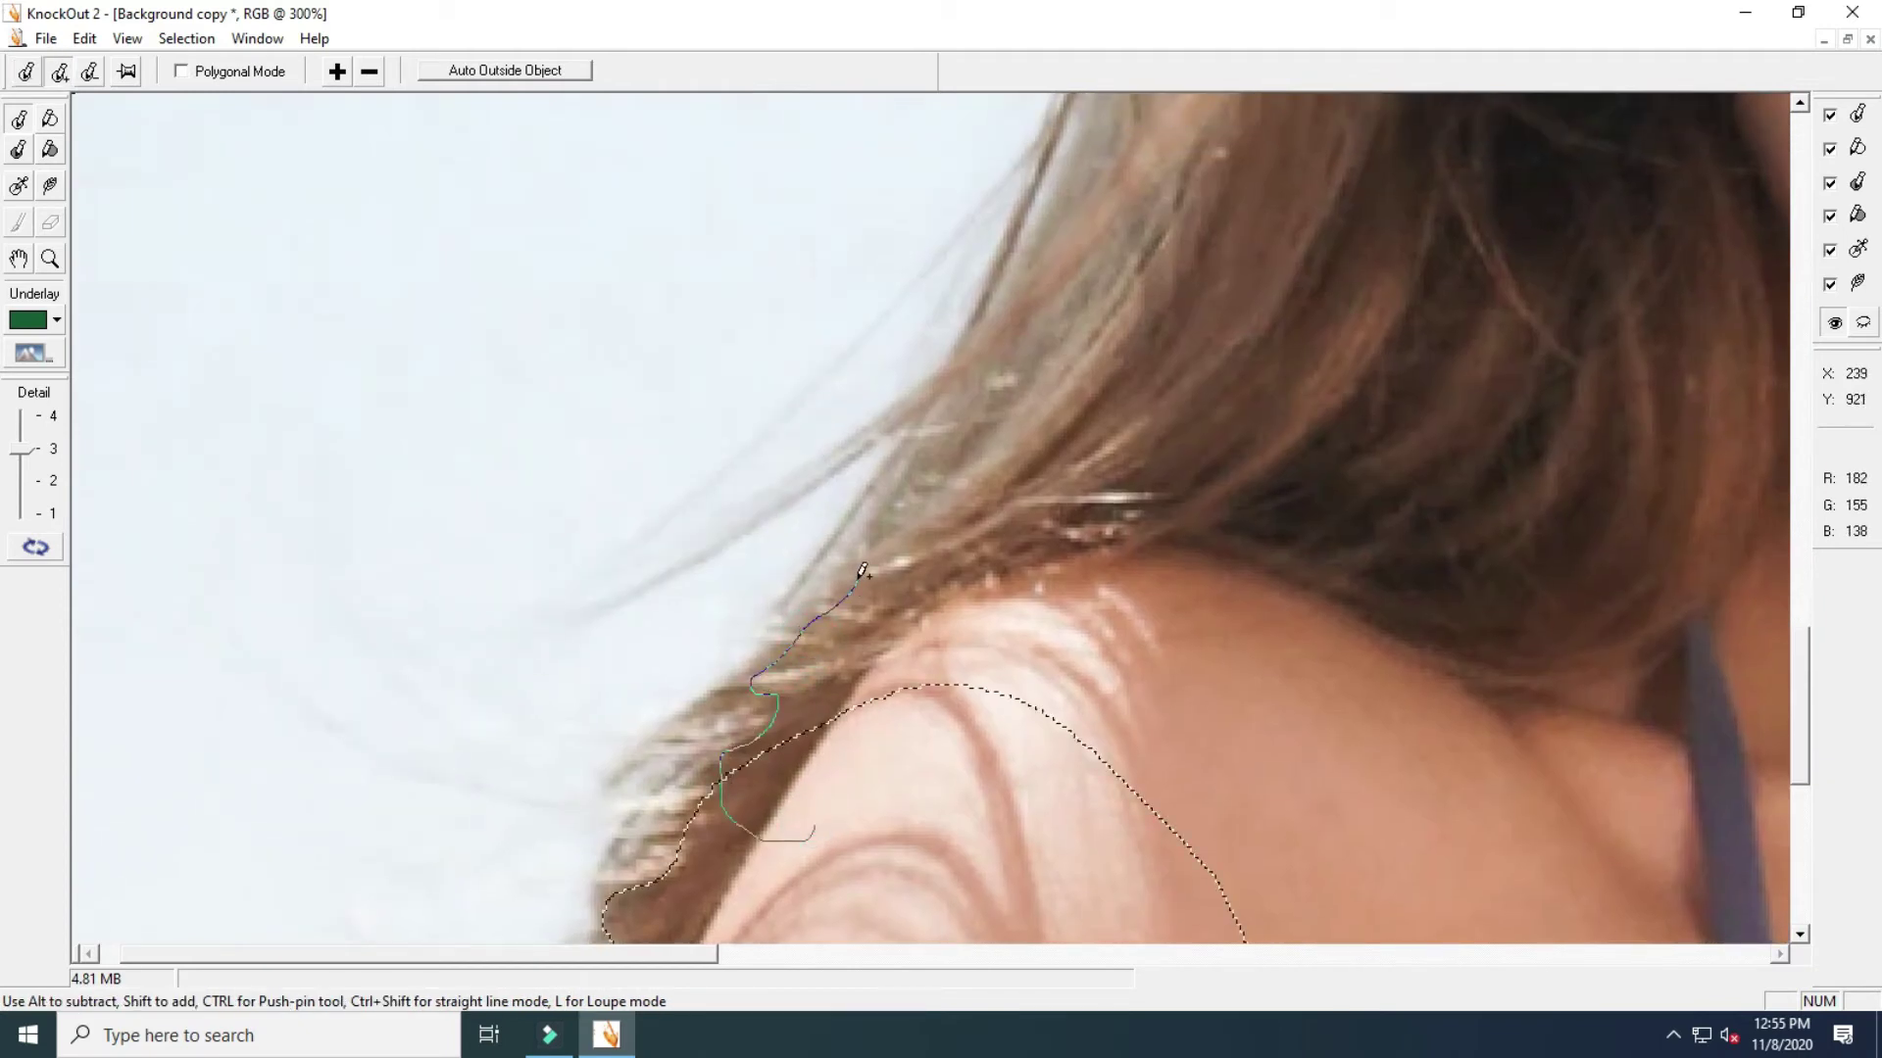
left_click_drag(1287, 162, 1294, 157)
mouse_move(1037, 538)
left_mouse_down()
mouse_move(1025, 748)
mouse_move(944, 766)
left_mouse_up()
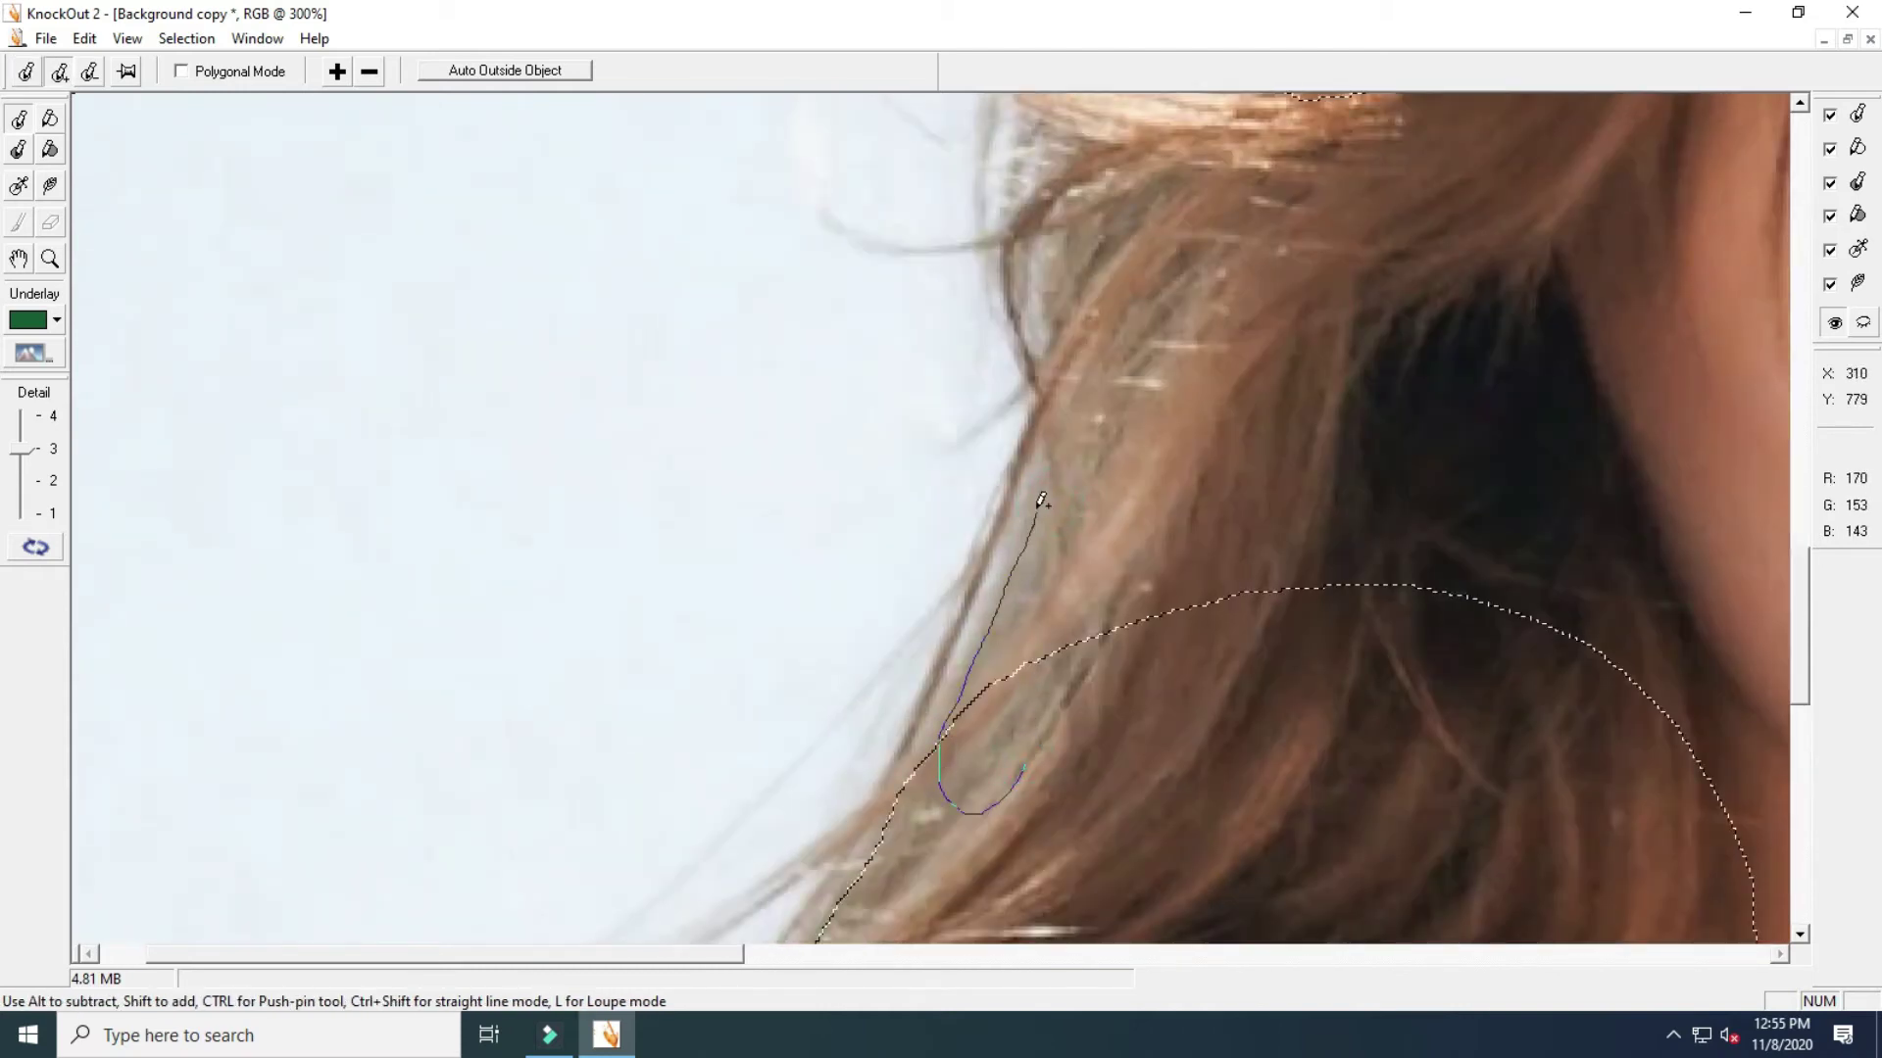
left_click_drag(1143, 147, 1146, 143)
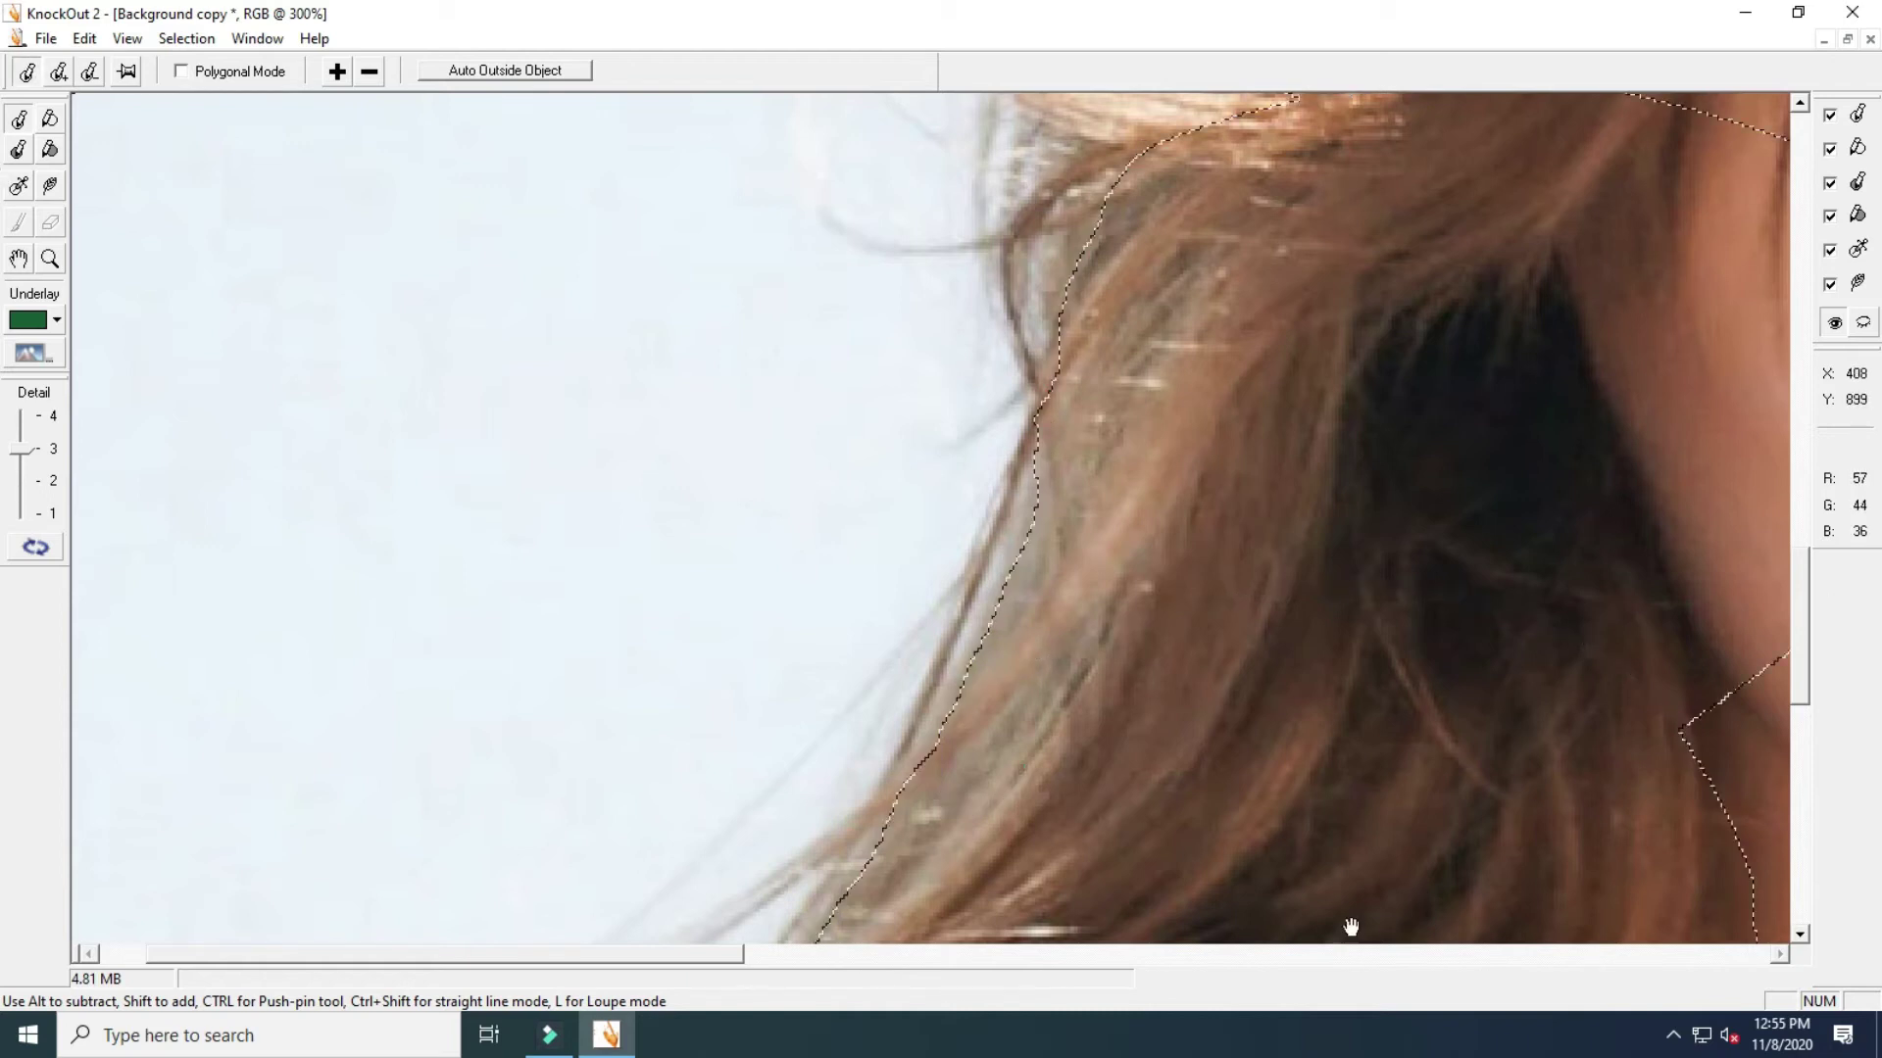
left_click_drag(1352, 924, 1196, 601)
left_click_drag(1269, 781, 1262, 804)
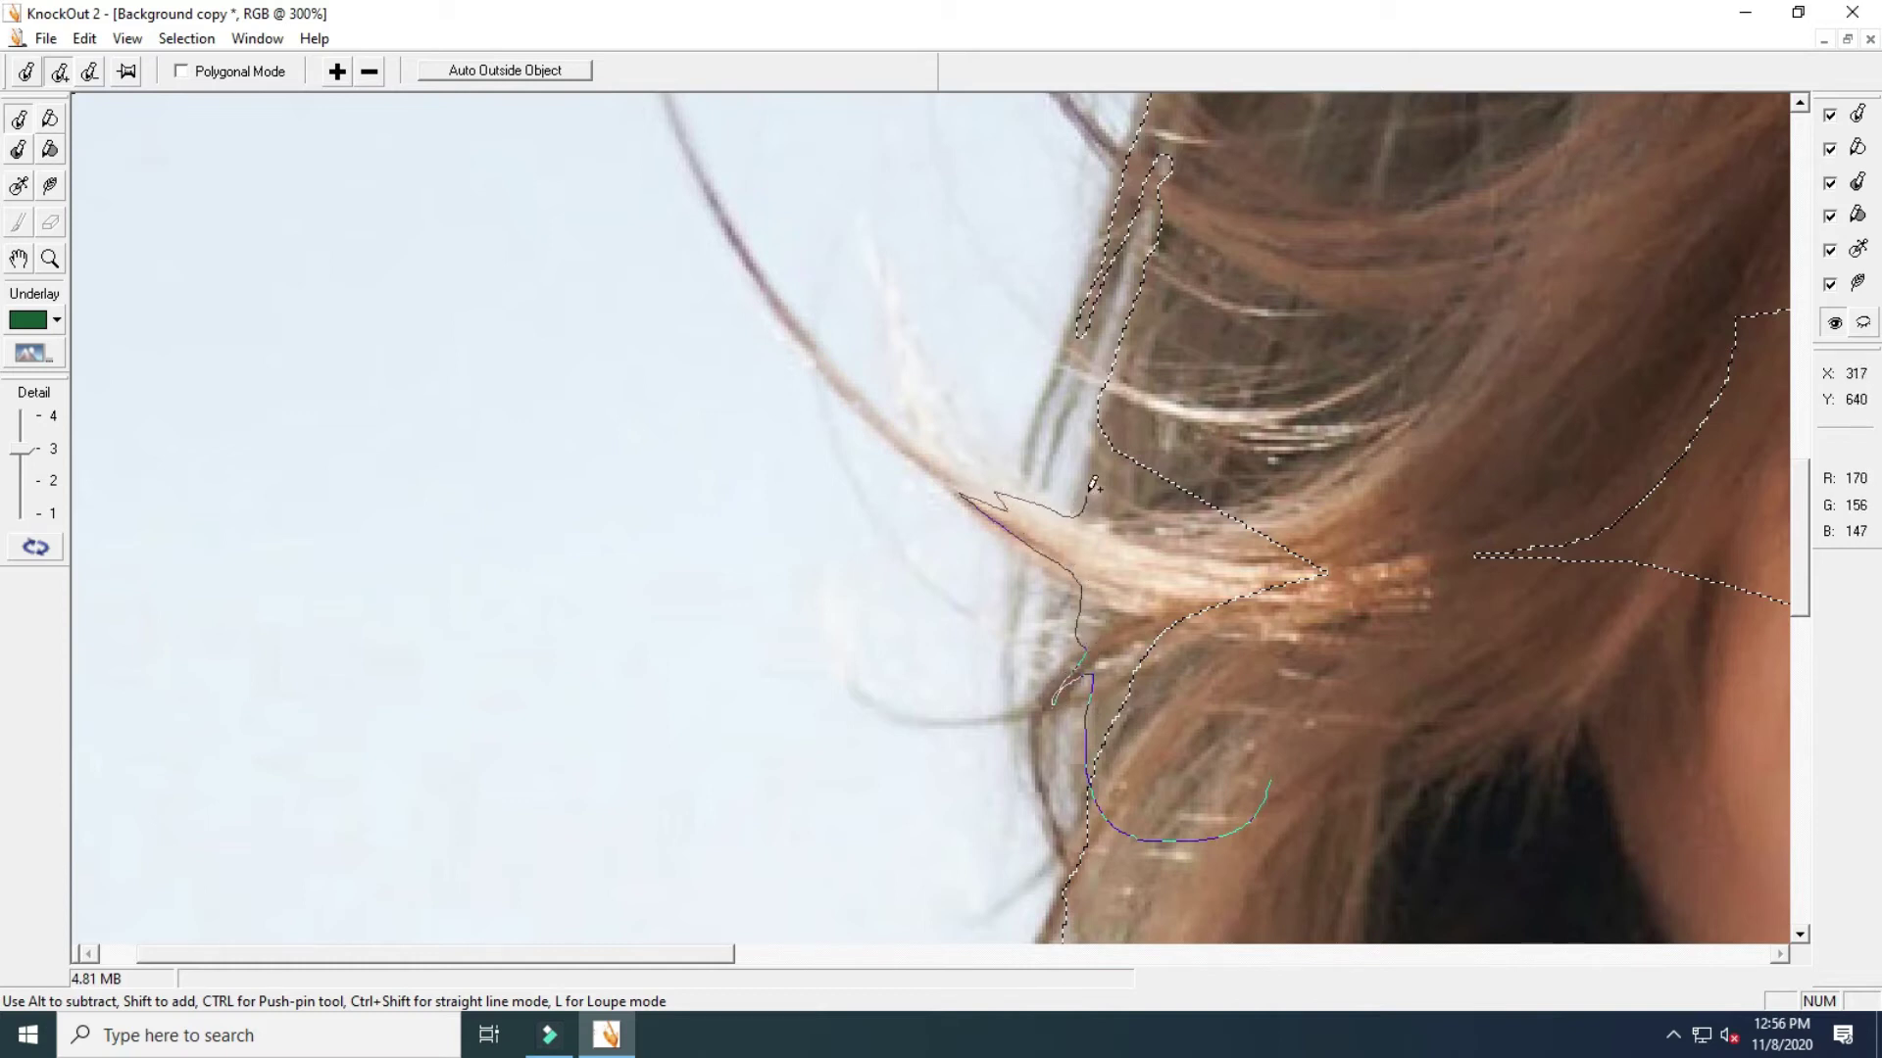
mouse_move(1552, 351)
left_mouse_down()
mouse_move(1314, 722)
mouse_move(1068, 477)
mouse_move(1068, 588)
left_mouse_up()
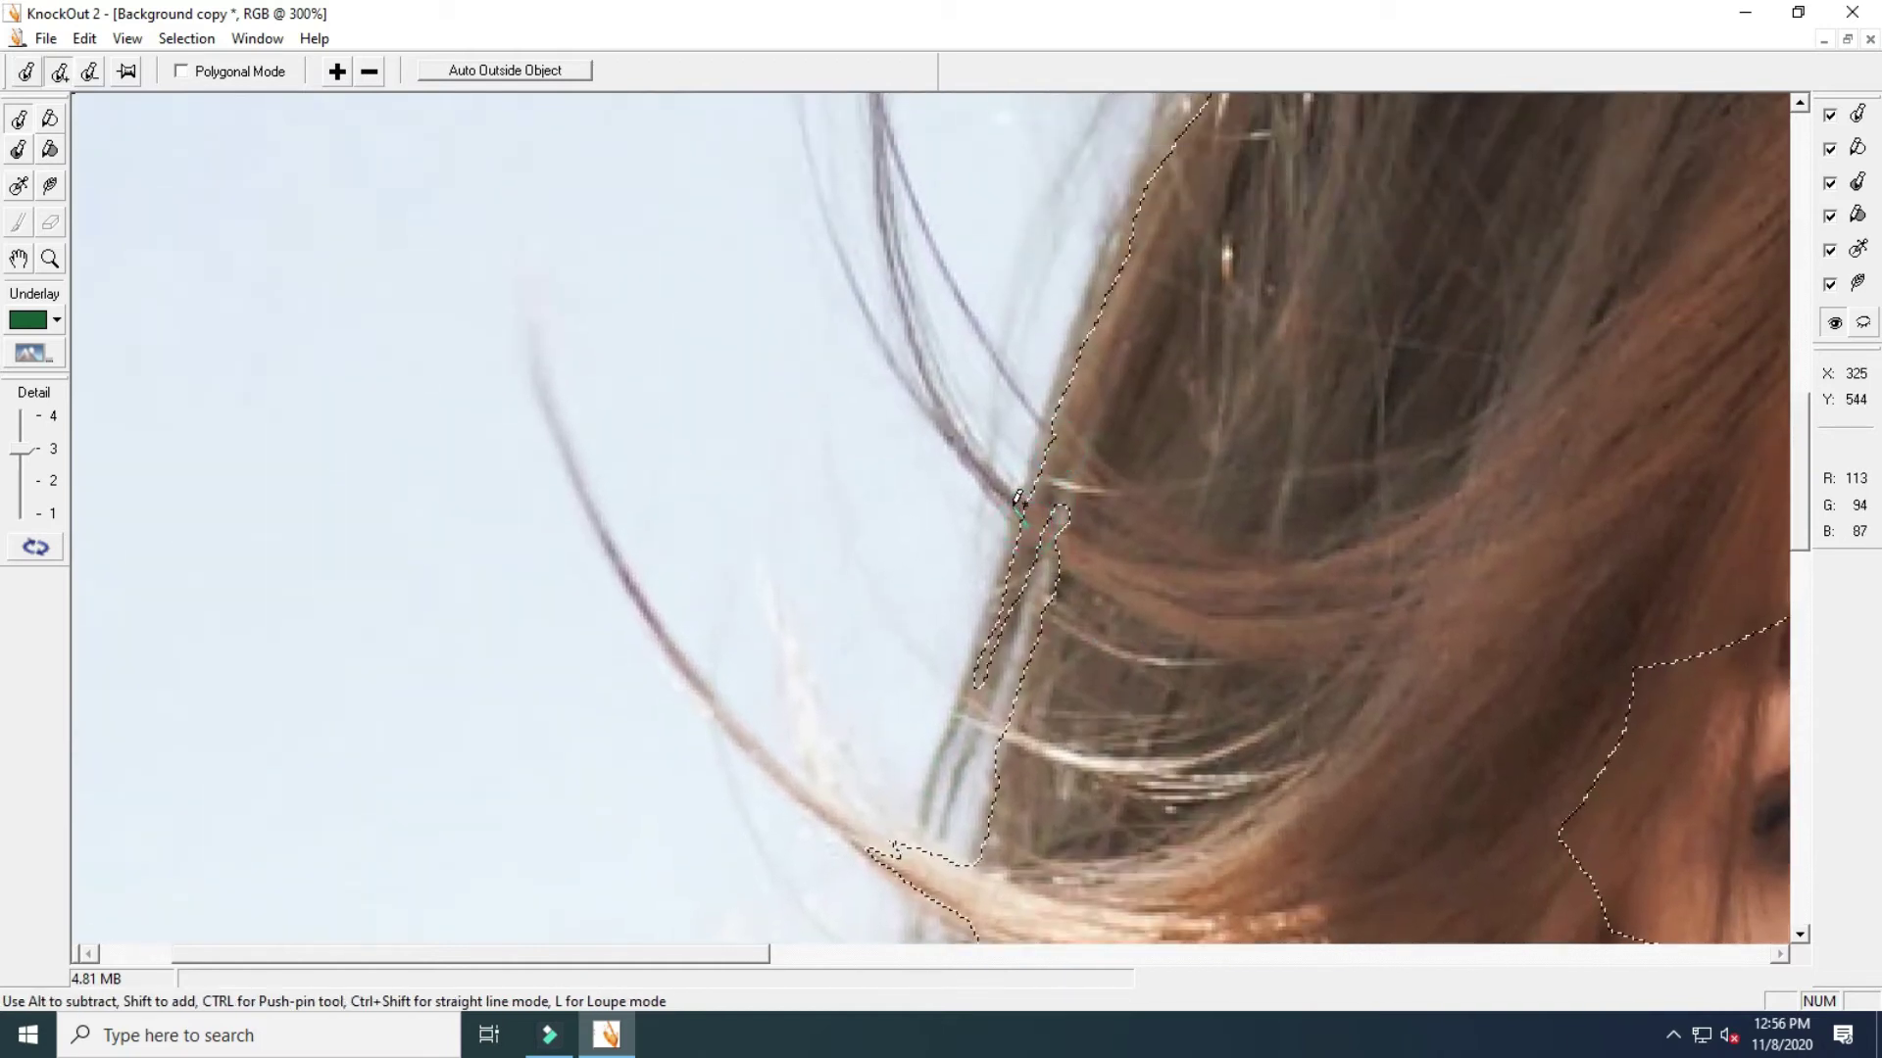
Extend the selection across the inner shoulder and upper arm
scroll(1065, 537, "down", 3)
scroll(1059, 677, "down", 3)
mouse_move(1067, 694)
left_mouse_down()
mouse_move(1163, 373)
mouse_move(1109, 252)
left_mouse_up()
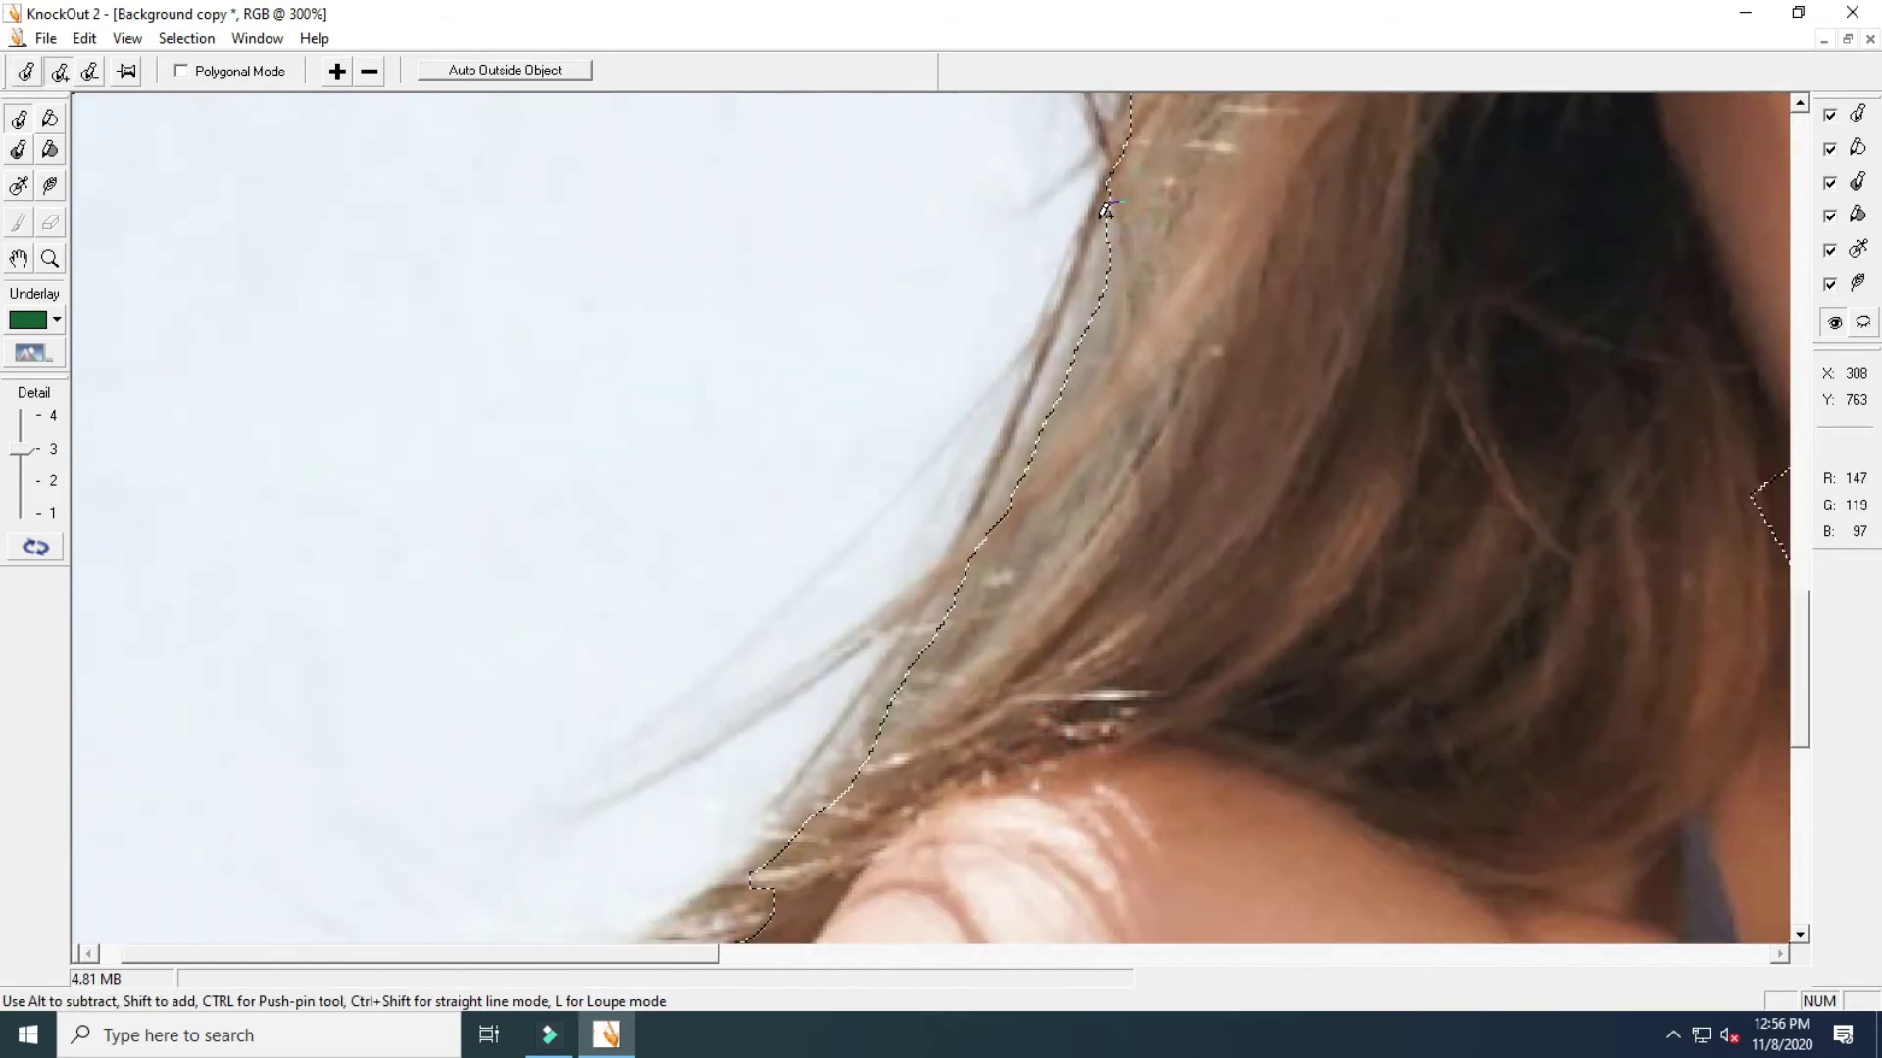
left_click_drag(1079, 630, 1251, 327)
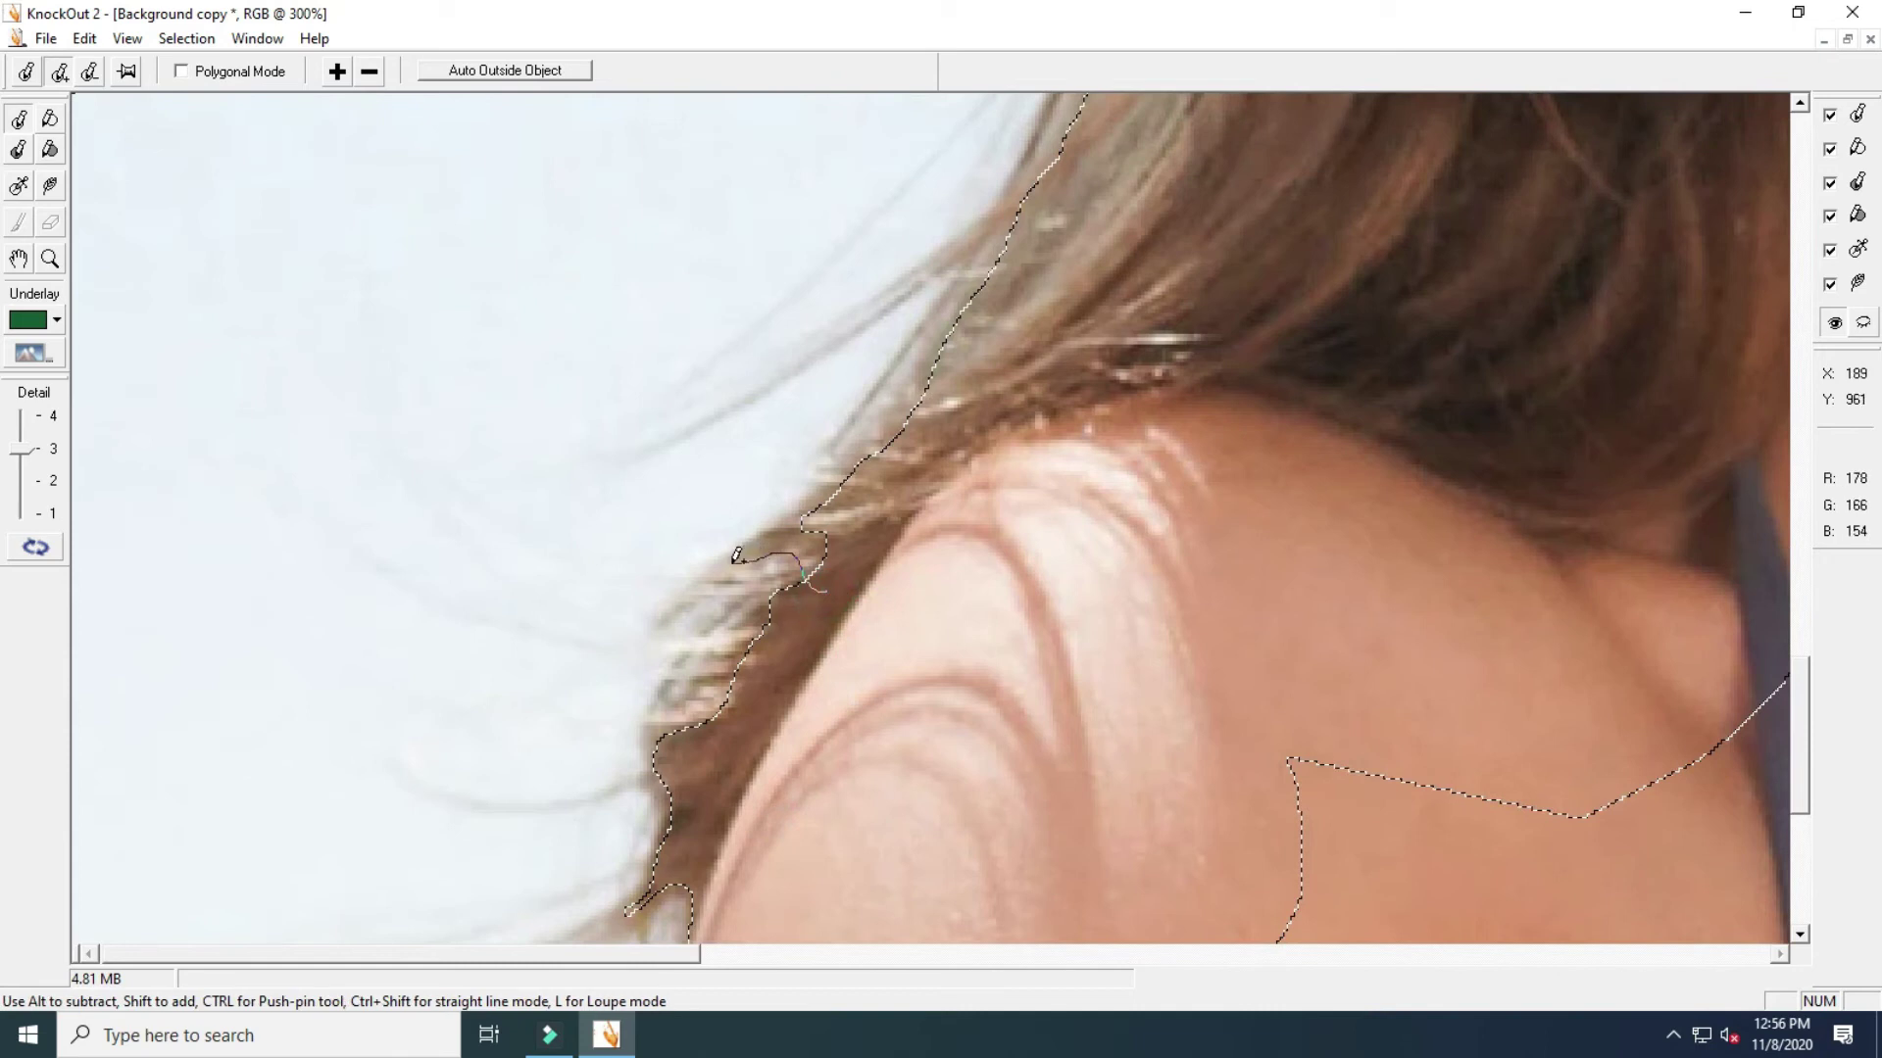
left_click_drag(899, 580, 908, 427)
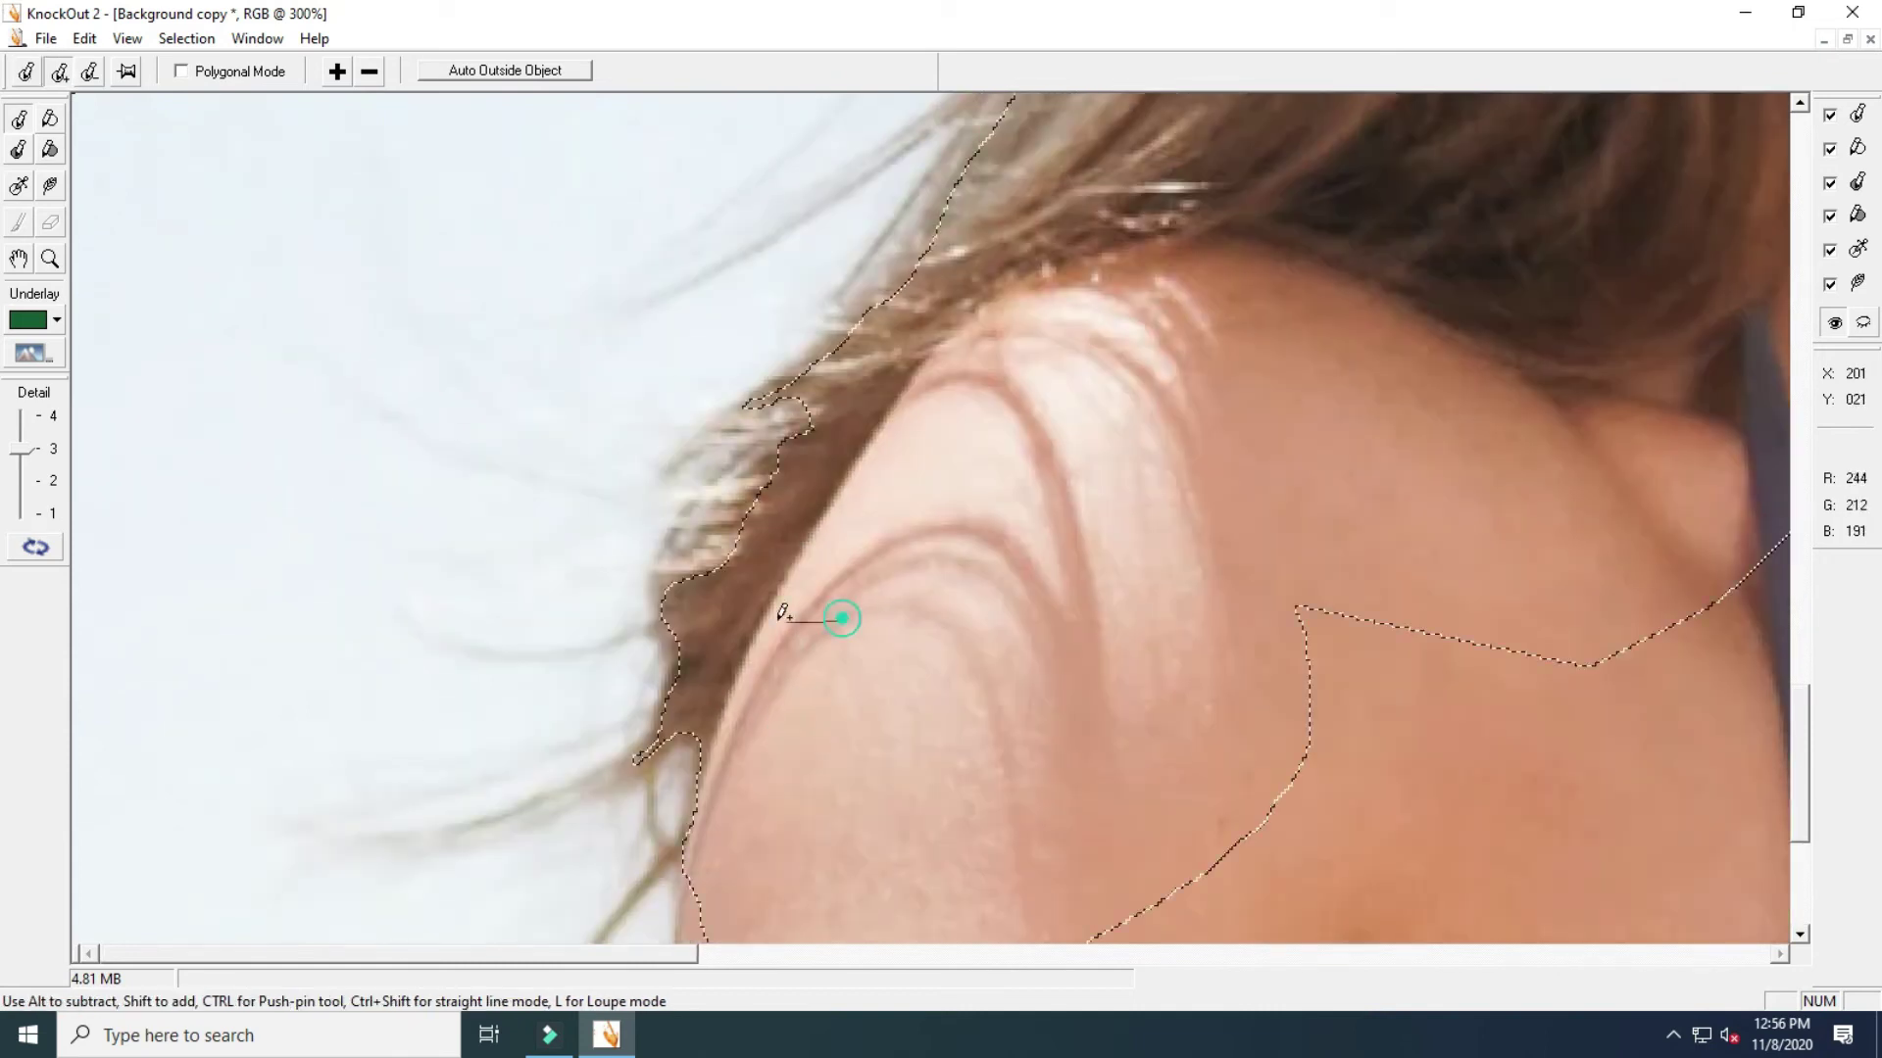
mouse_move(867, 907)
left_mouse_down()
mouse_move(832, 588)
mouse_move(767, 764)
left_mouse_up()
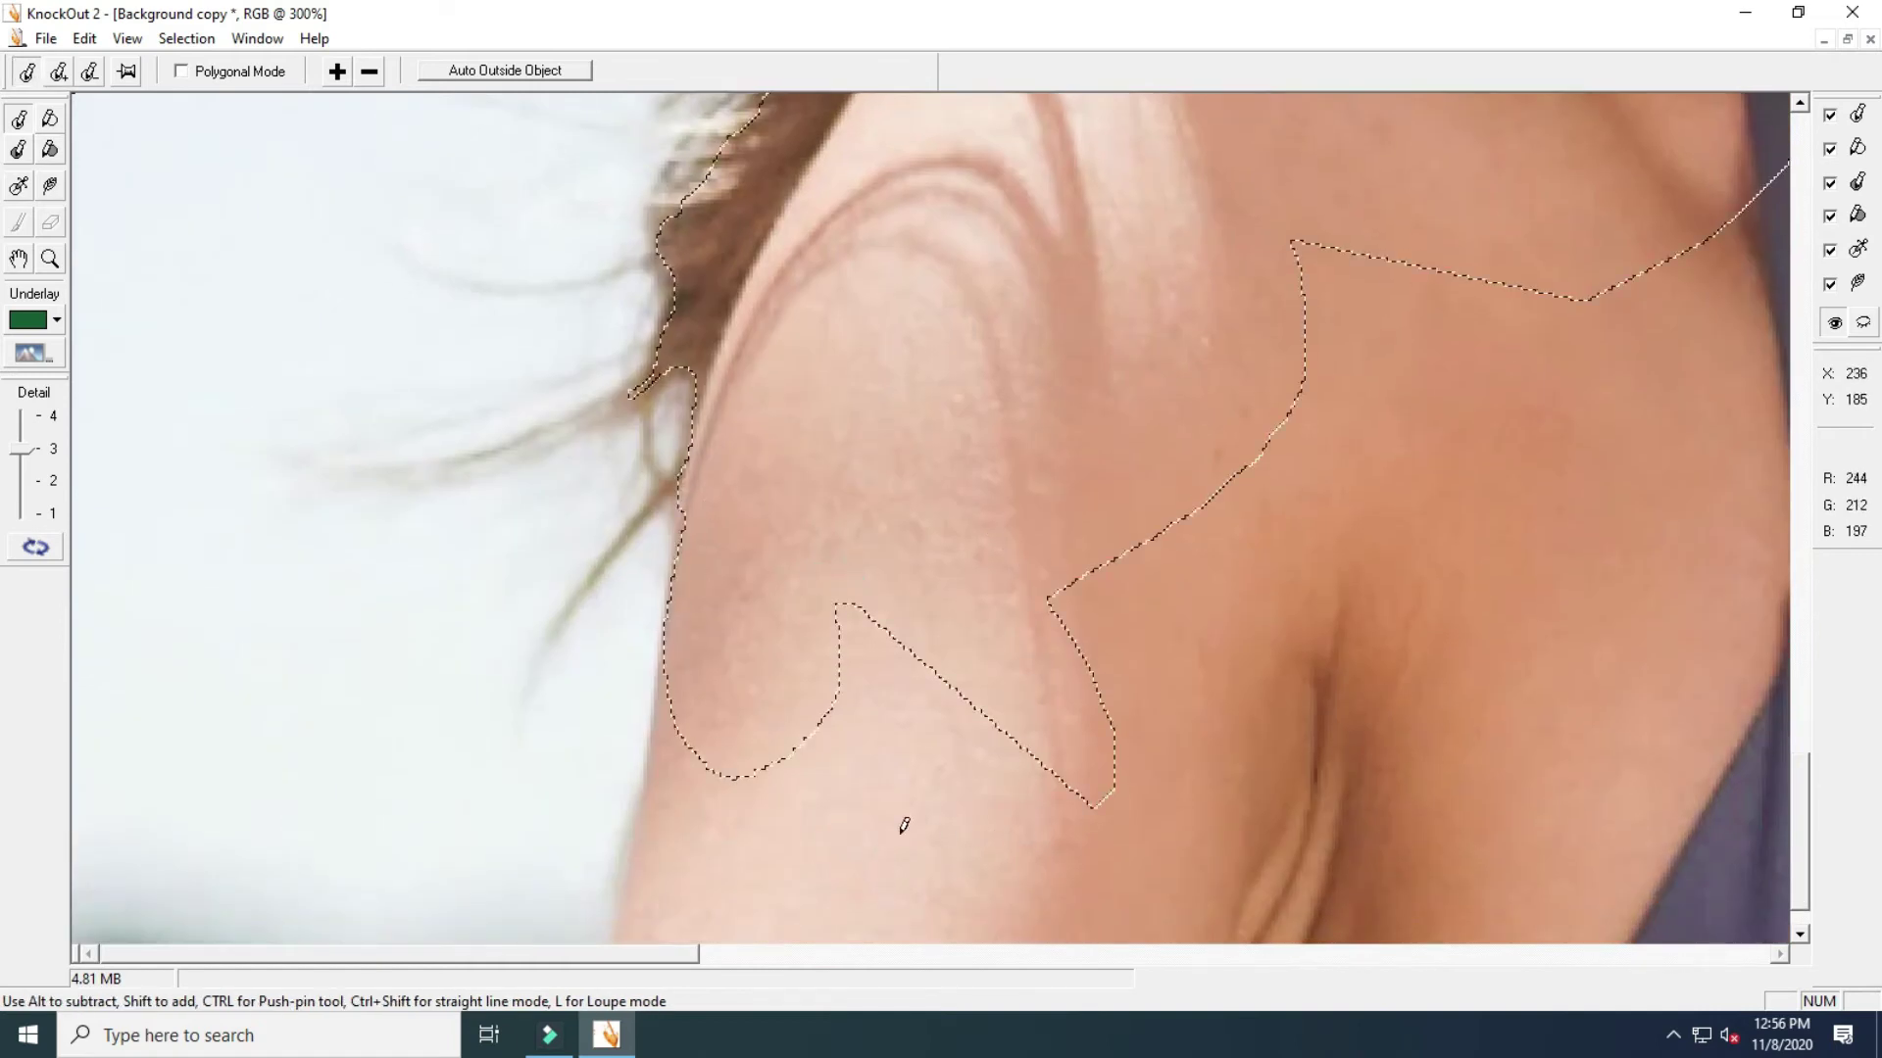
mouse_move(678, 551)
left_mouse_down()
mouse_move(672, 613)
mouse_move(601, 555)
left_mouse_up()
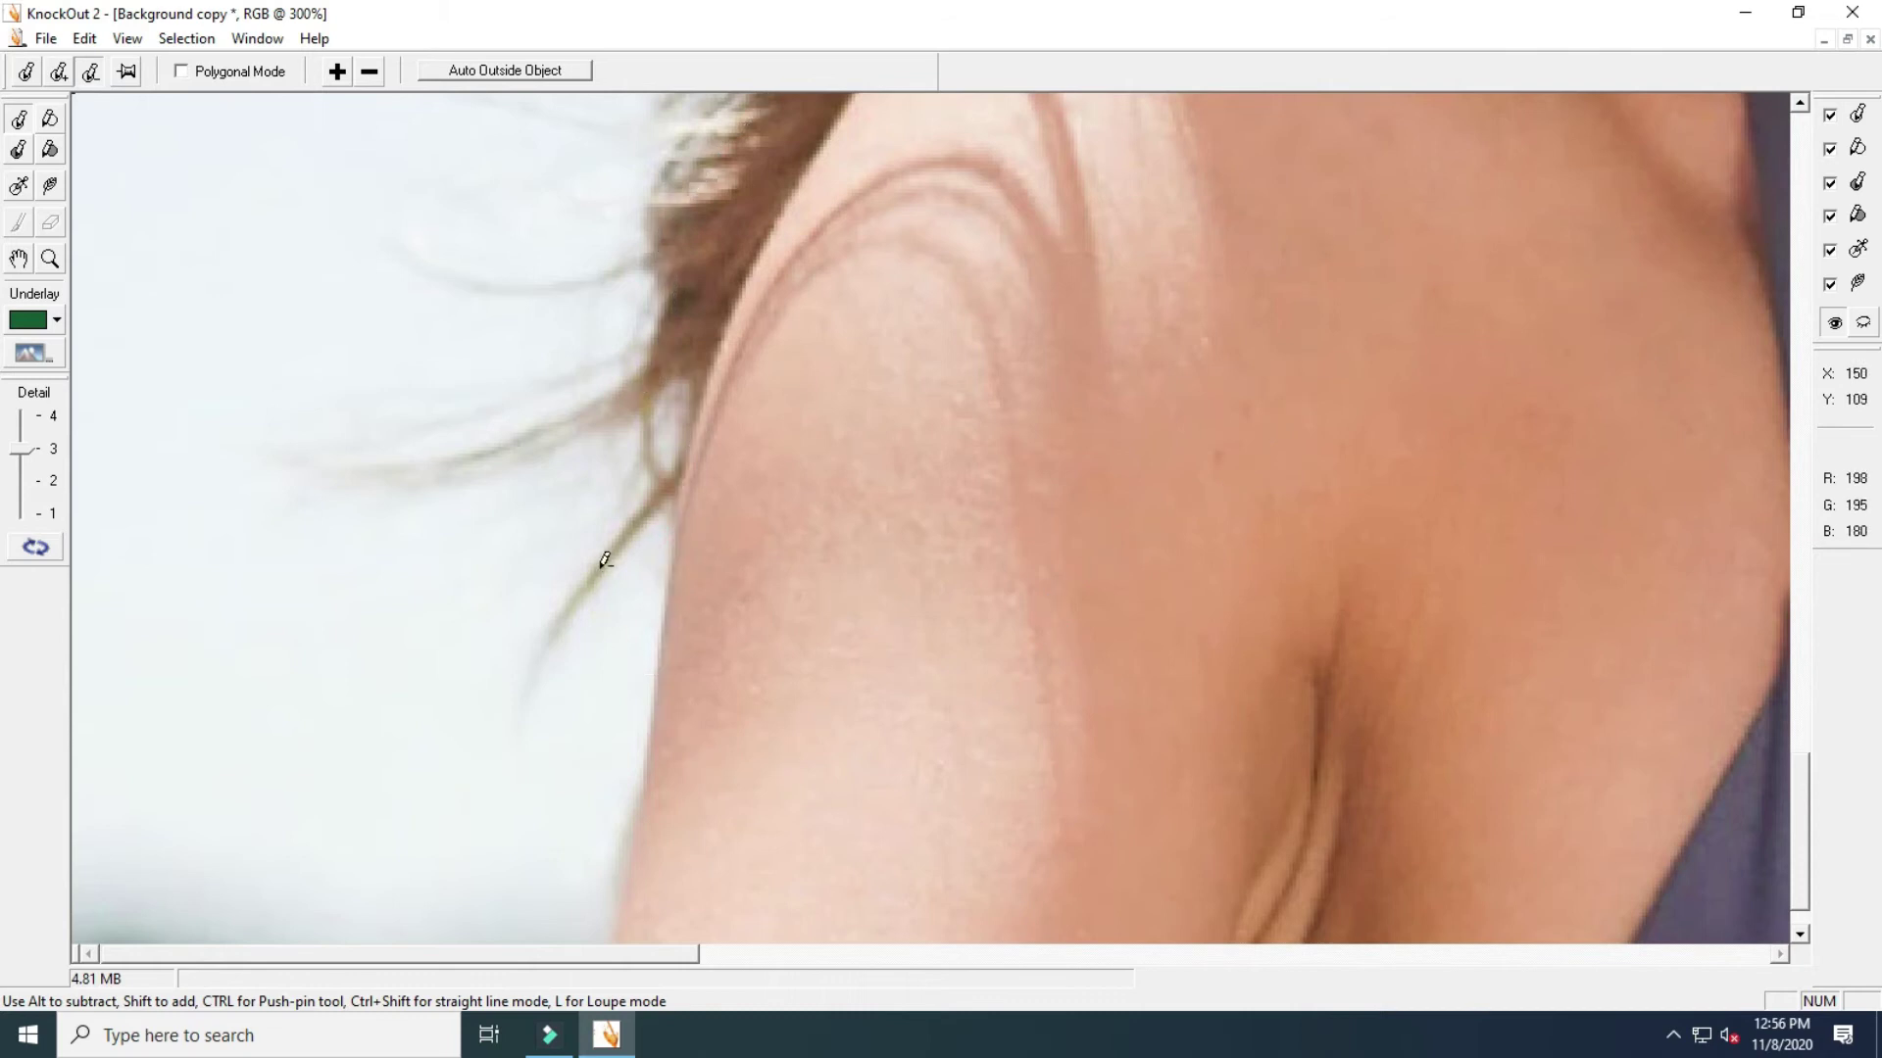
Complete the inside selection over the head and raised hand
left_click(994, 546, "alt")
mouse_move(496, 655)
left_mouse_down()
mouse_move(871, 610)
mouse_move(875, 787)
left_mouse_up()
left_click_drag(372, 658, 411, 686)
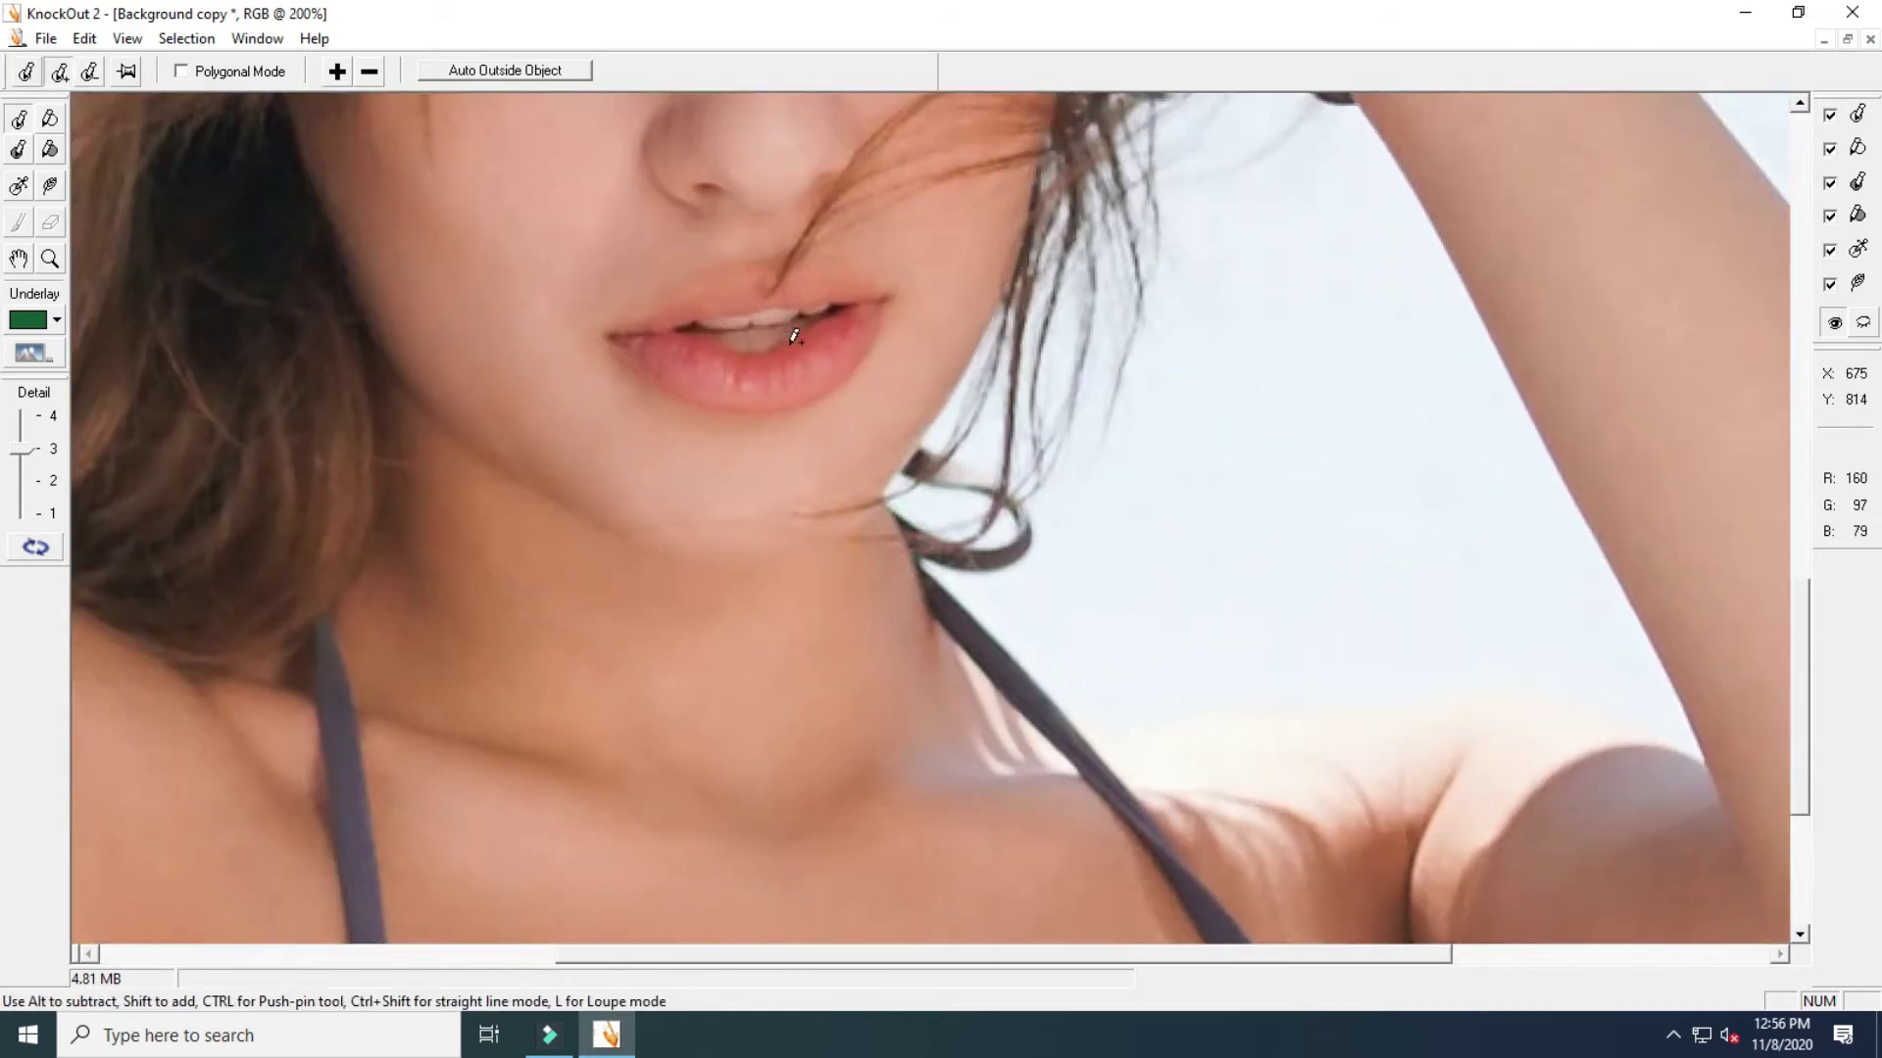
left_click(777, 399, "alt")
mouse_move(777, 399)
left_mouse_down()
mouse_move(1056, 495)
mouse_move(1115, 481)
left_mouse_up()
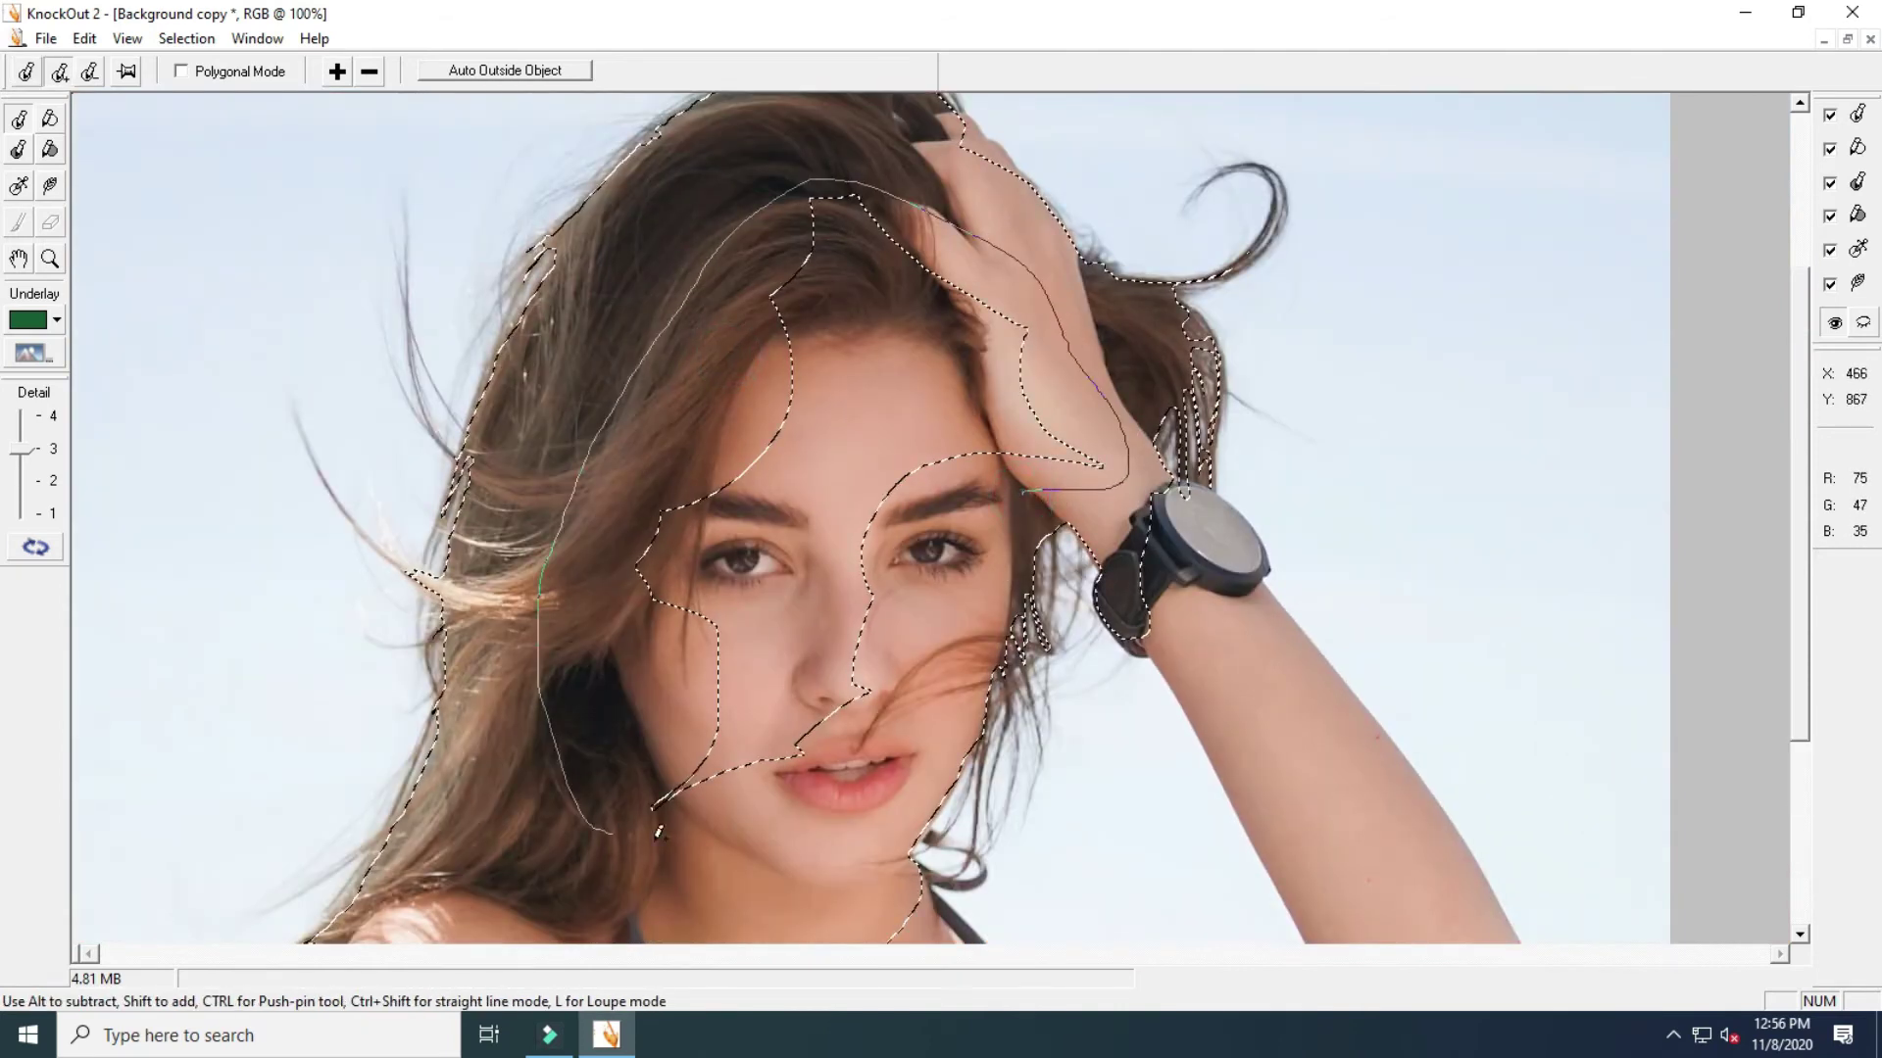
left_click_drag(905, 693, 910, 691)
left_click_drag(1008, 471, 1008, 608)
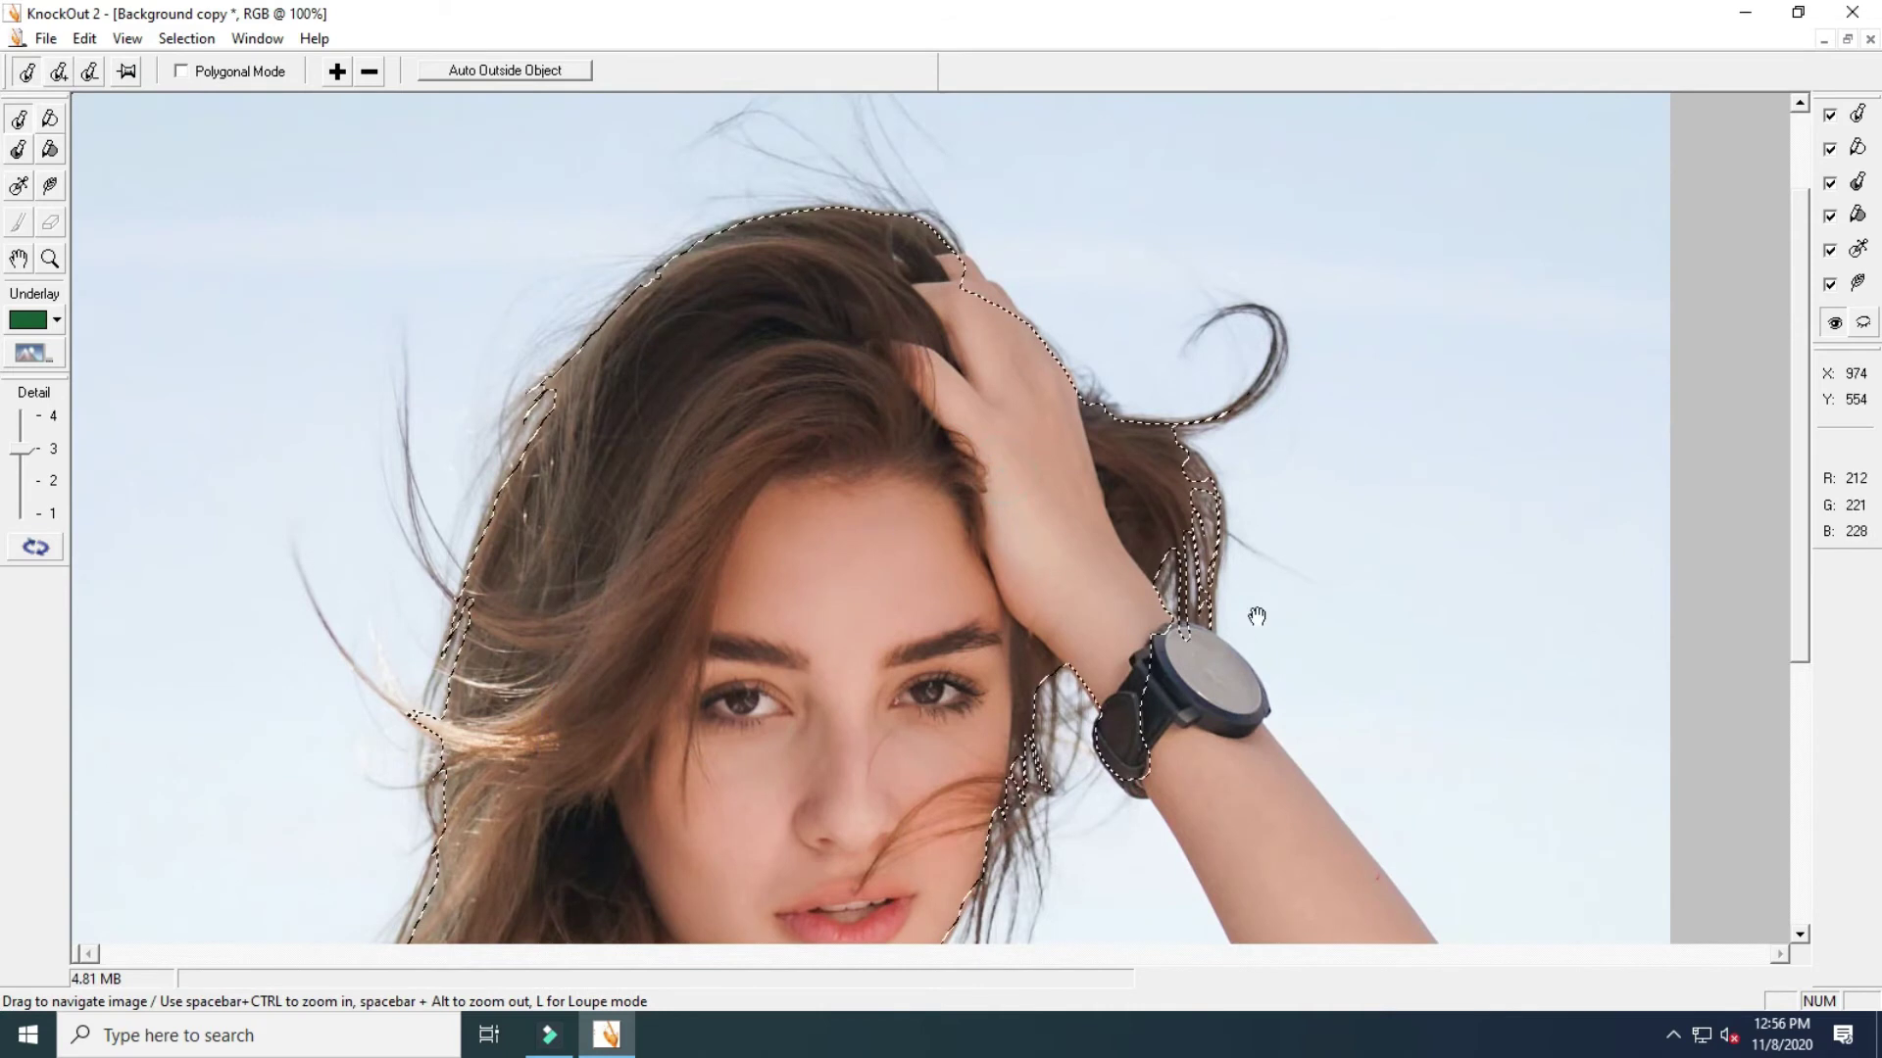
Add the watch face to the inside selection
left_click(1117, 427, "ctrl")
mouse_move(650, 794)
left_mouse_down()
mouse_move(799, 549)
mouse_move(838, 534)
mouse_move(804, 573)
left_mouse_up()
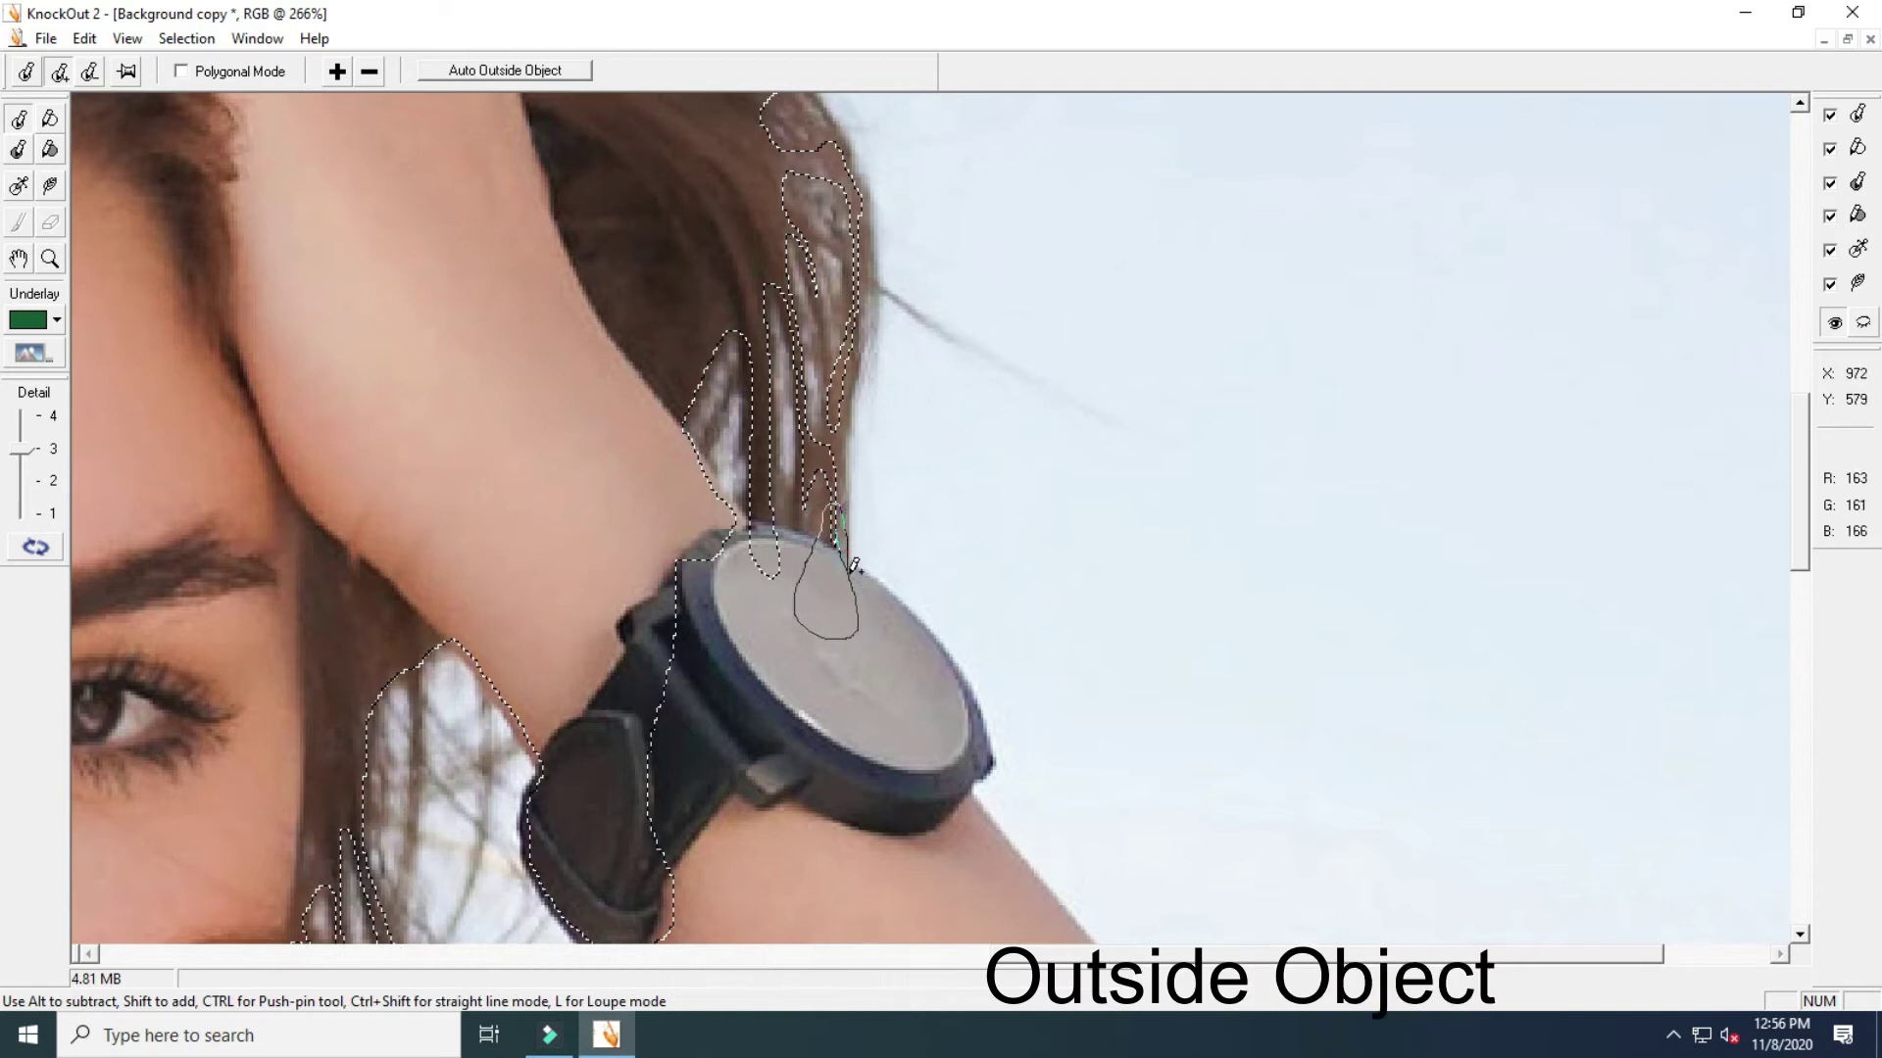
left_click_drag(842, 498, 861, 566)
key("ctrl+minus")
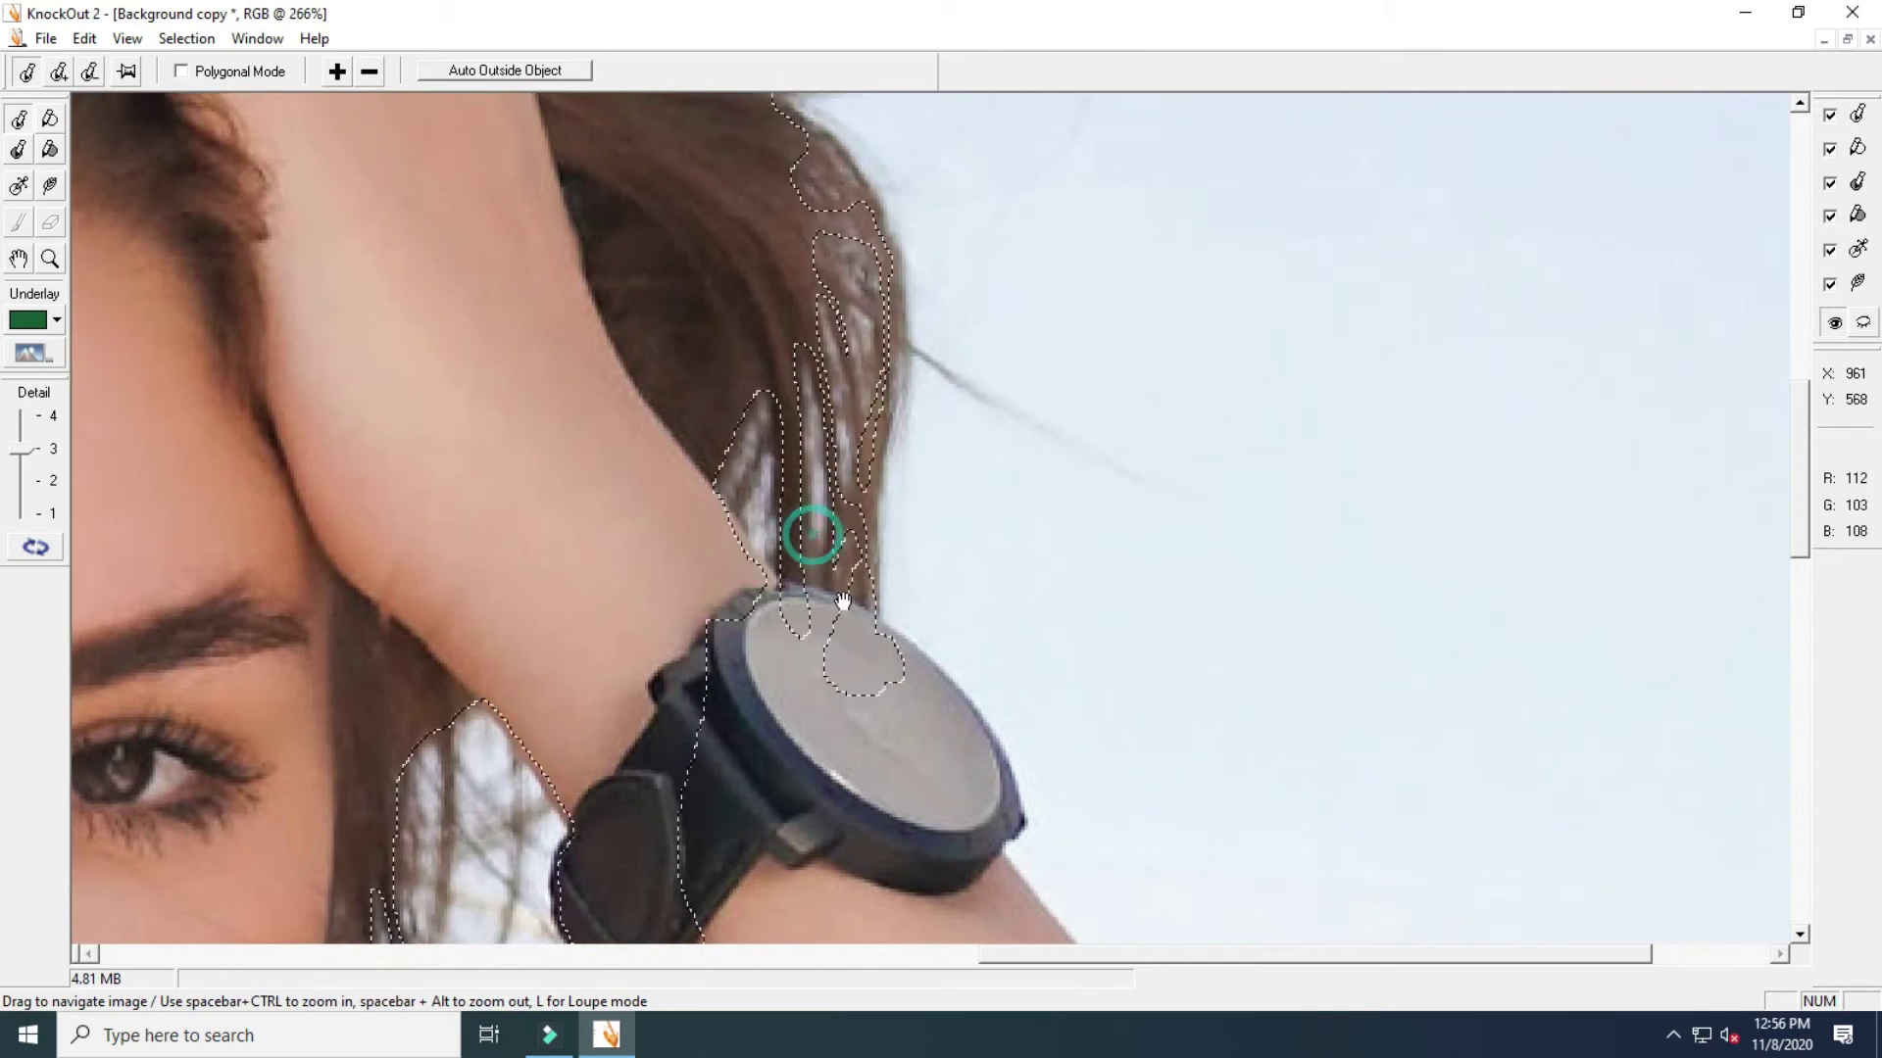
left_click_drag(581, 722, 737, 395)
key("ctrl+minus")
key("ctrl+minus")
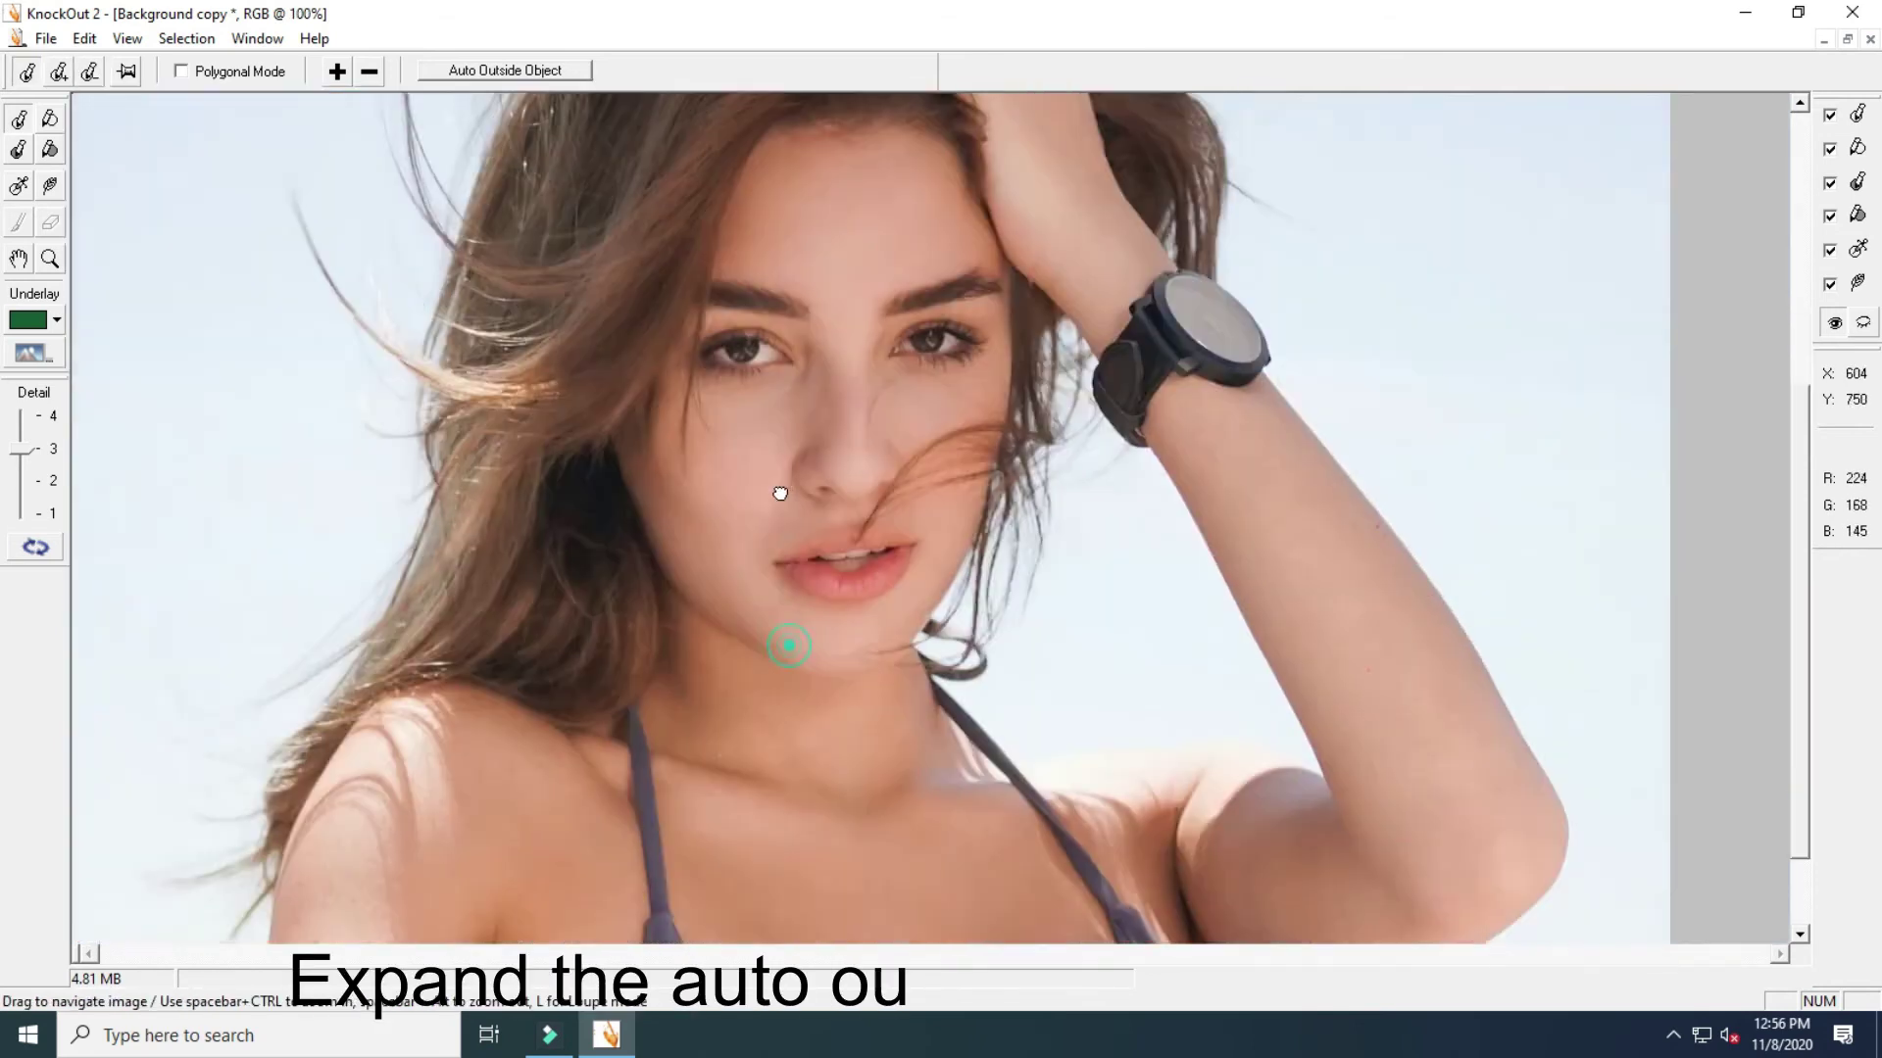
Review the complete outline around the woman at several zoom levels
left_click(774, 549, "ctrl")
left_click_drag(1262, 514, 1252, 768)
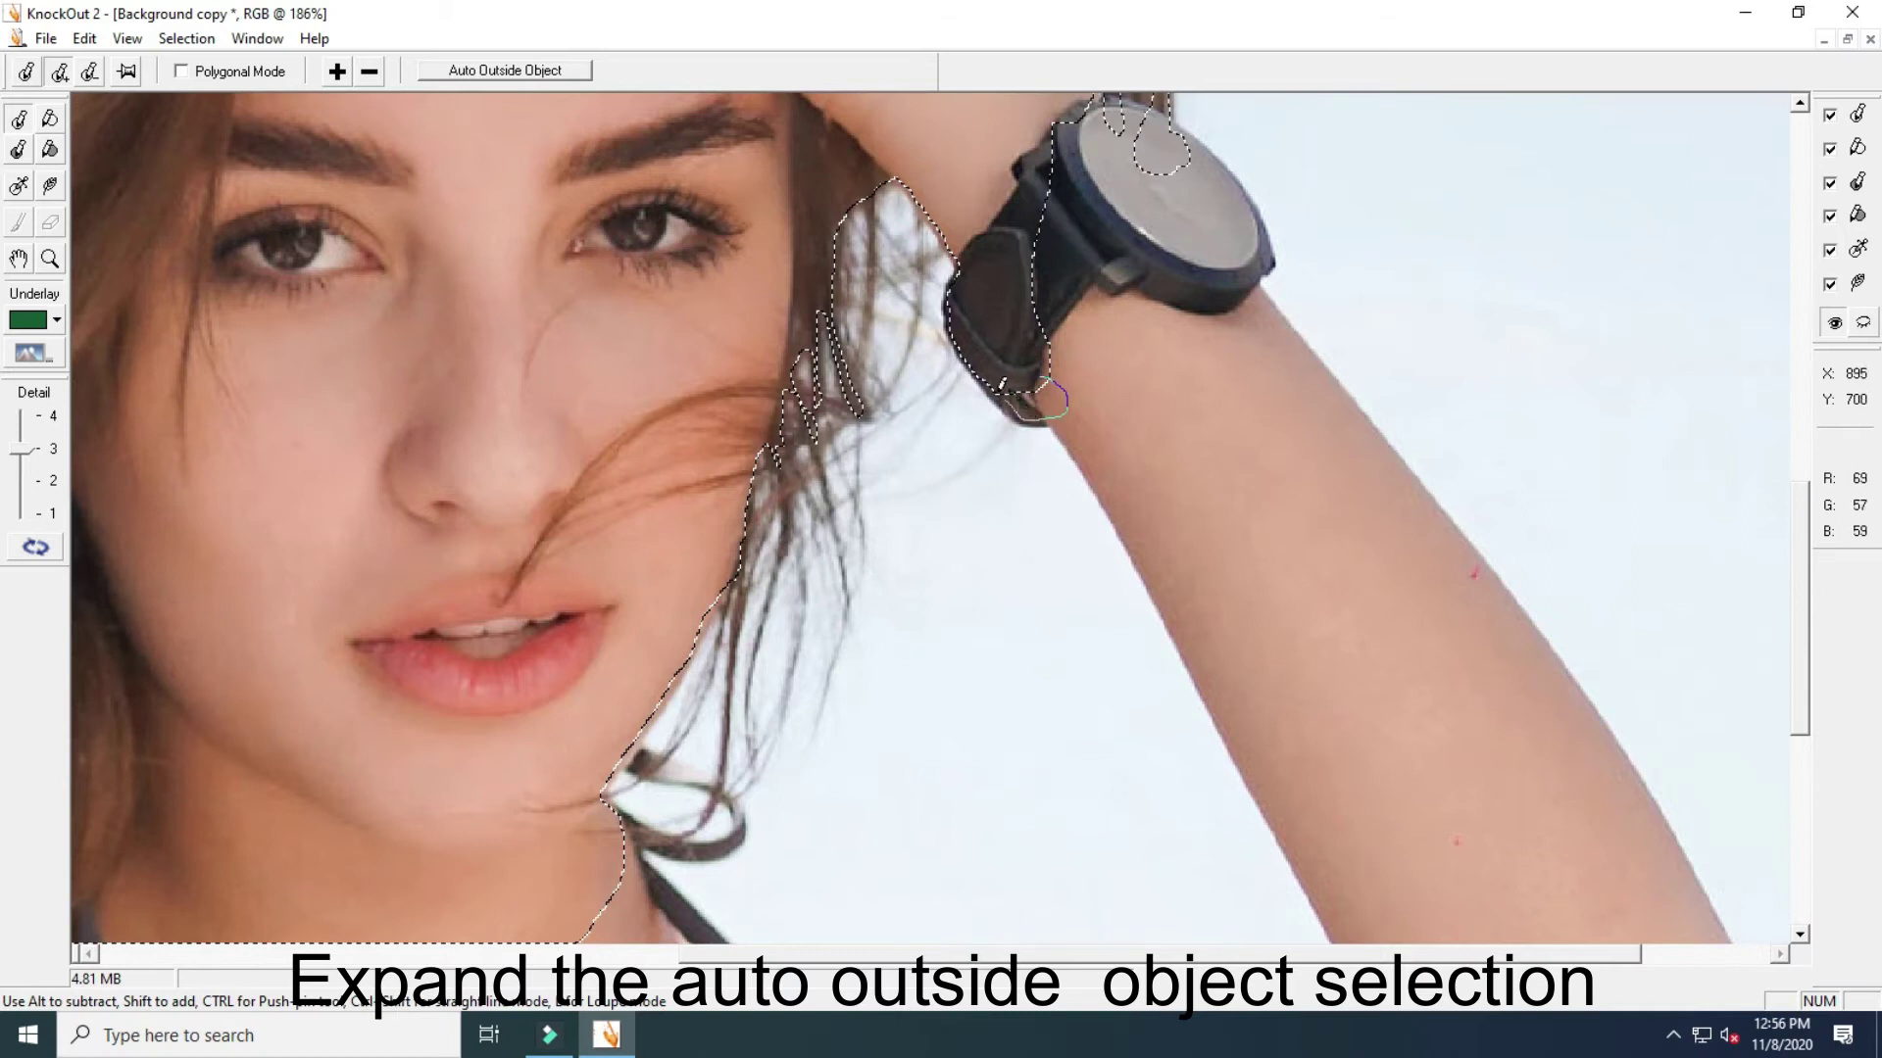
left_click(1009, 437, "alt")
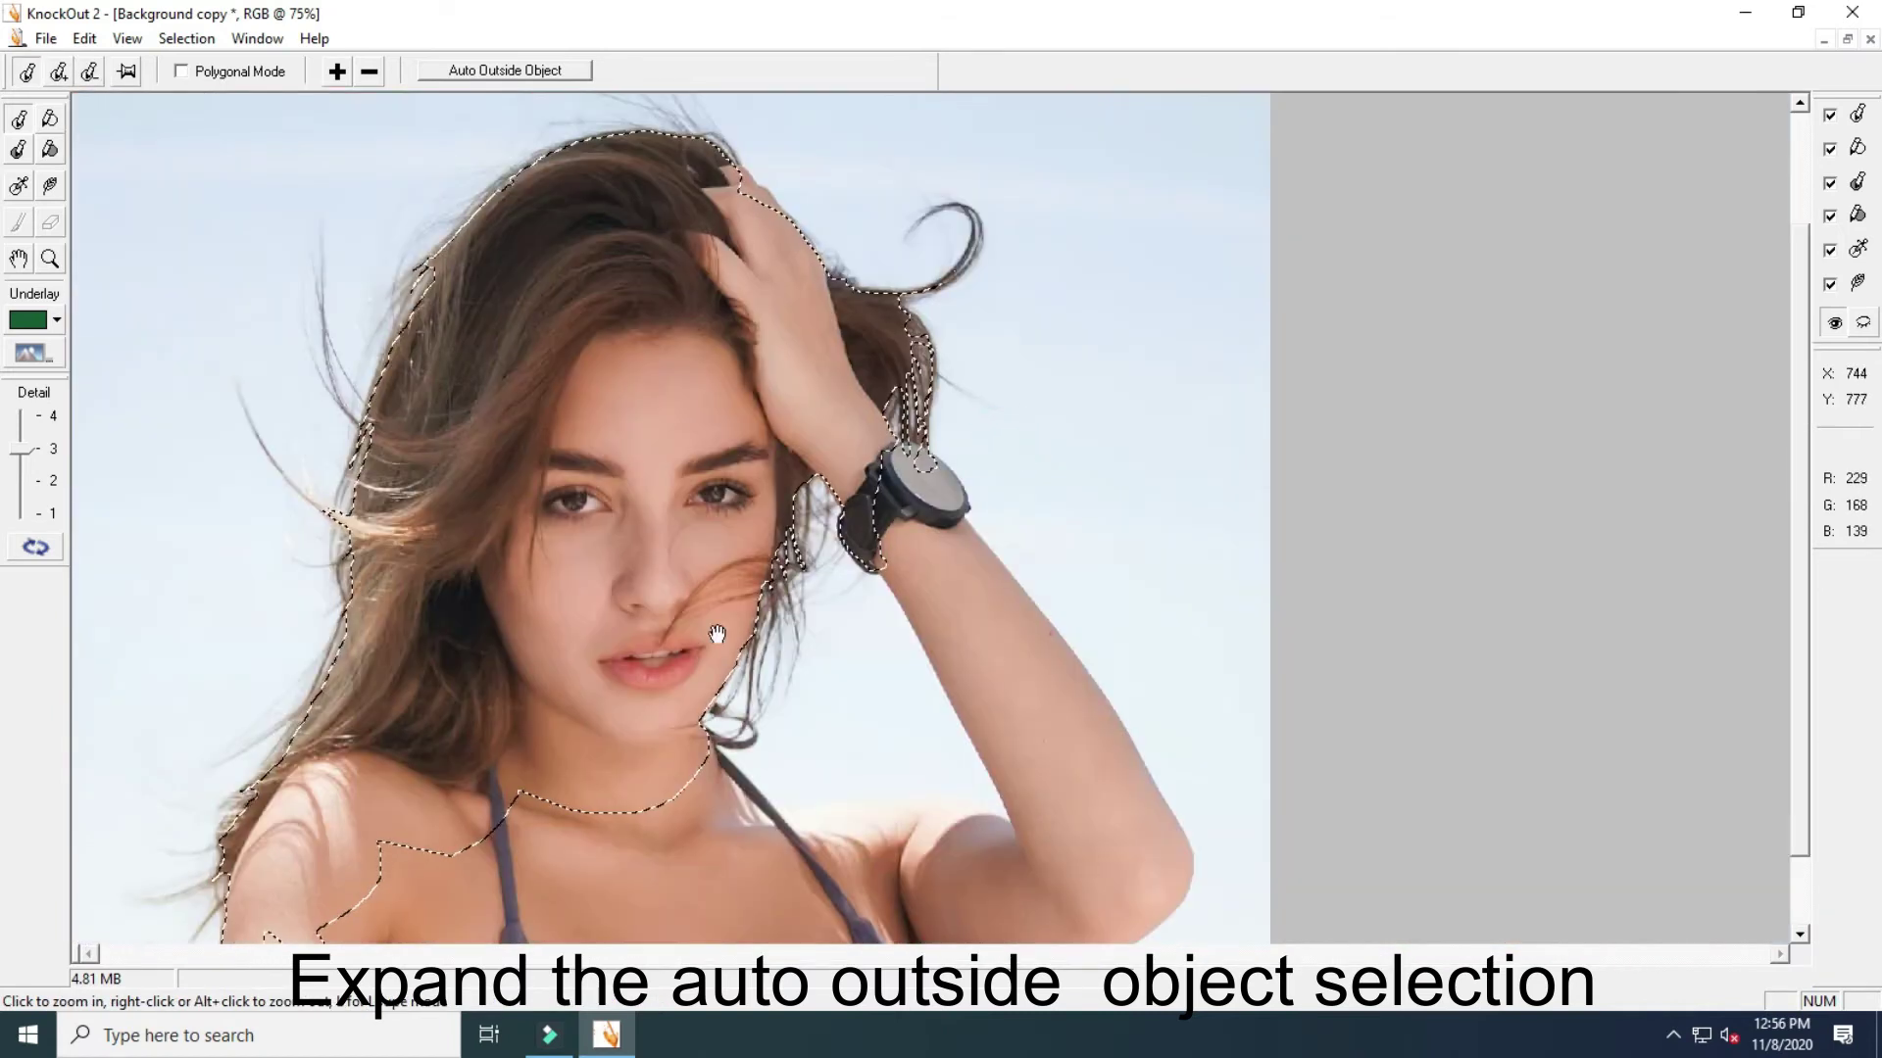
left_click_drag(717, 634, 745, 490)
left_click(811, 526, "alt")
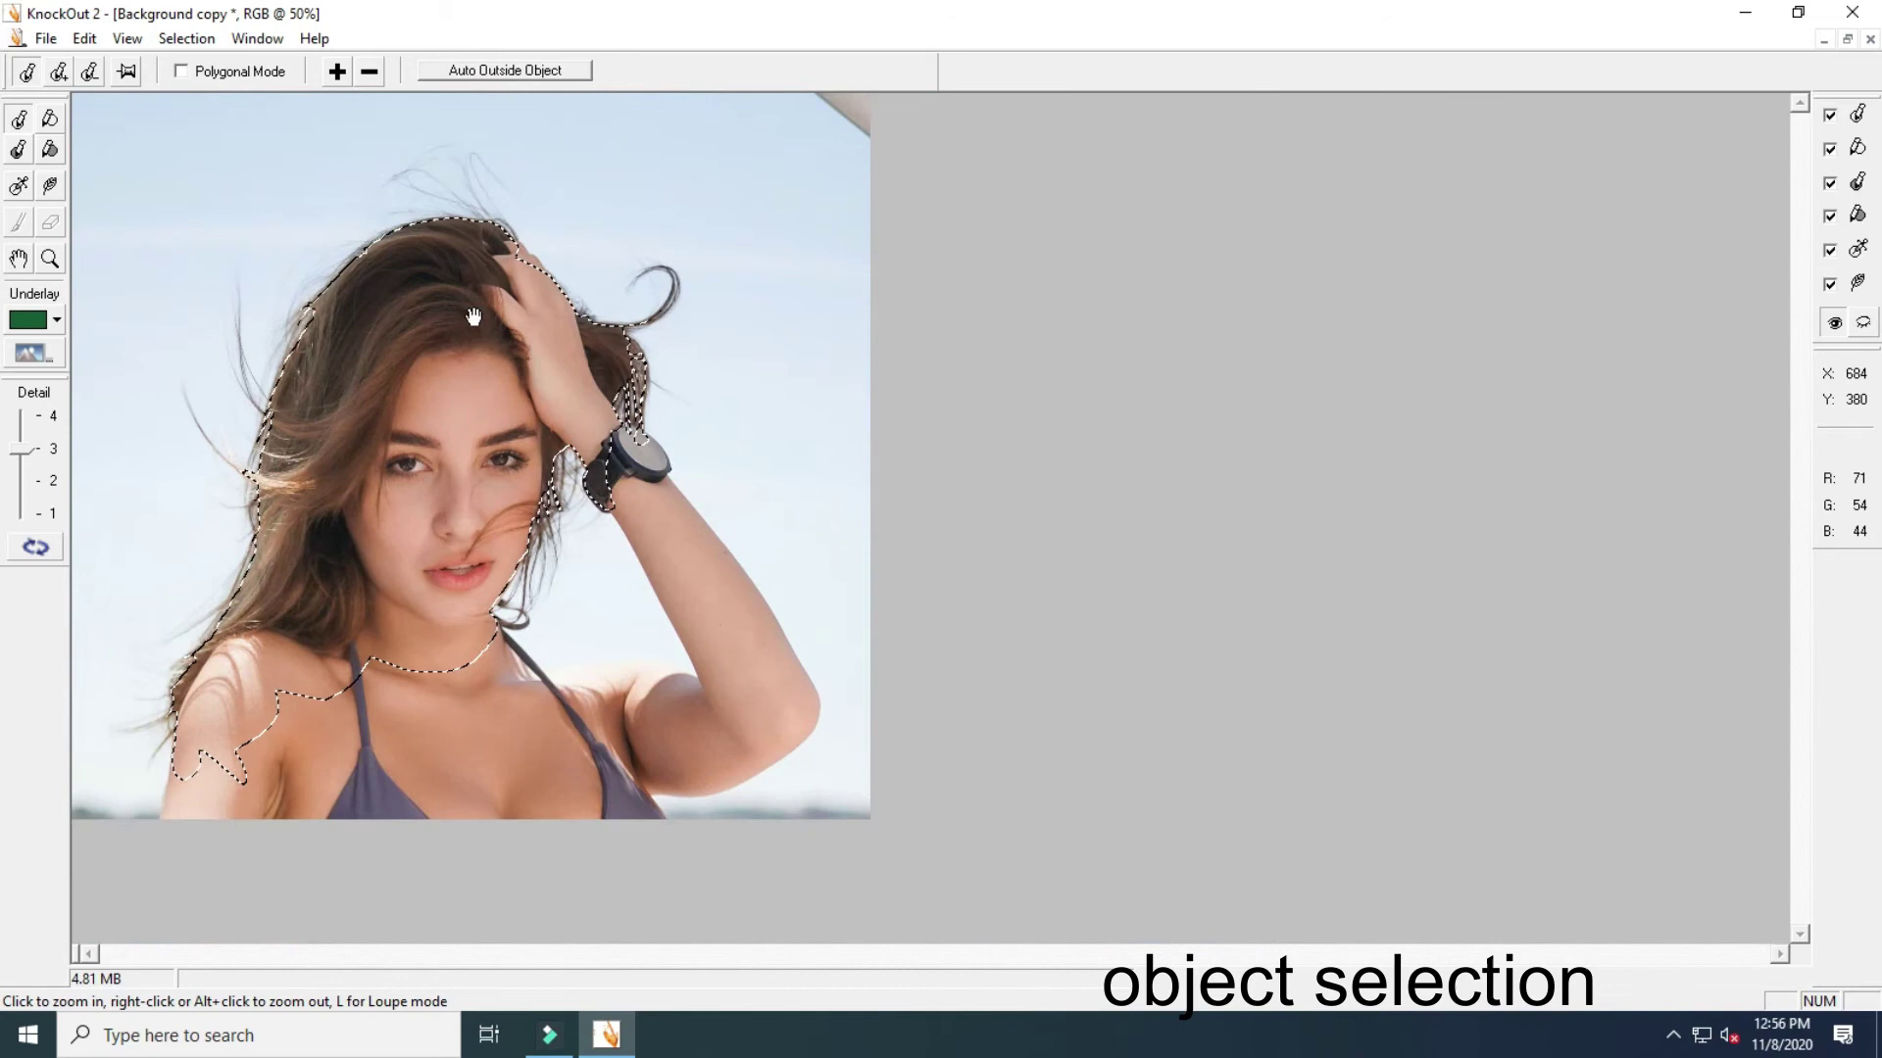
left_click(474, 316)
left_click_drag(621, 496, 621, 420)
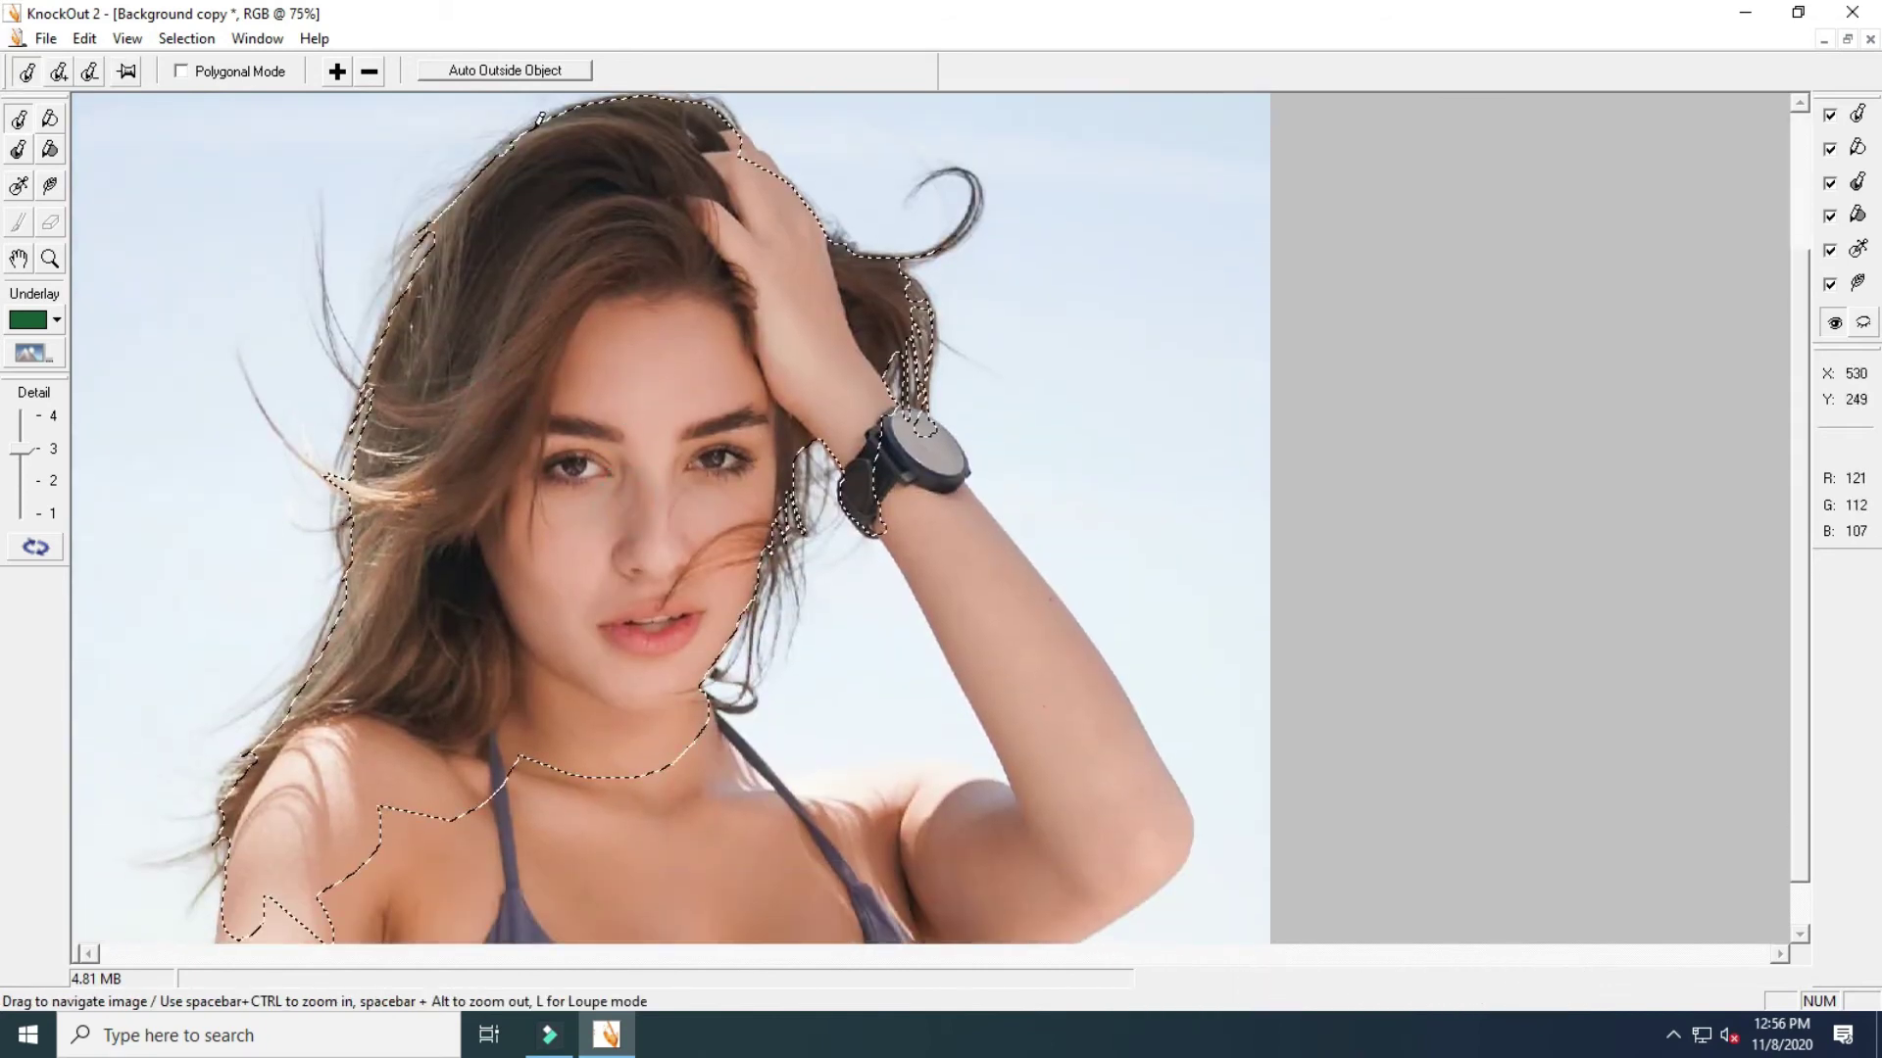
Auto-generate the inside object outline and inspect it around the face and watch
left_click(517, 70)
left_click_drag(419, 796, 419, 742)
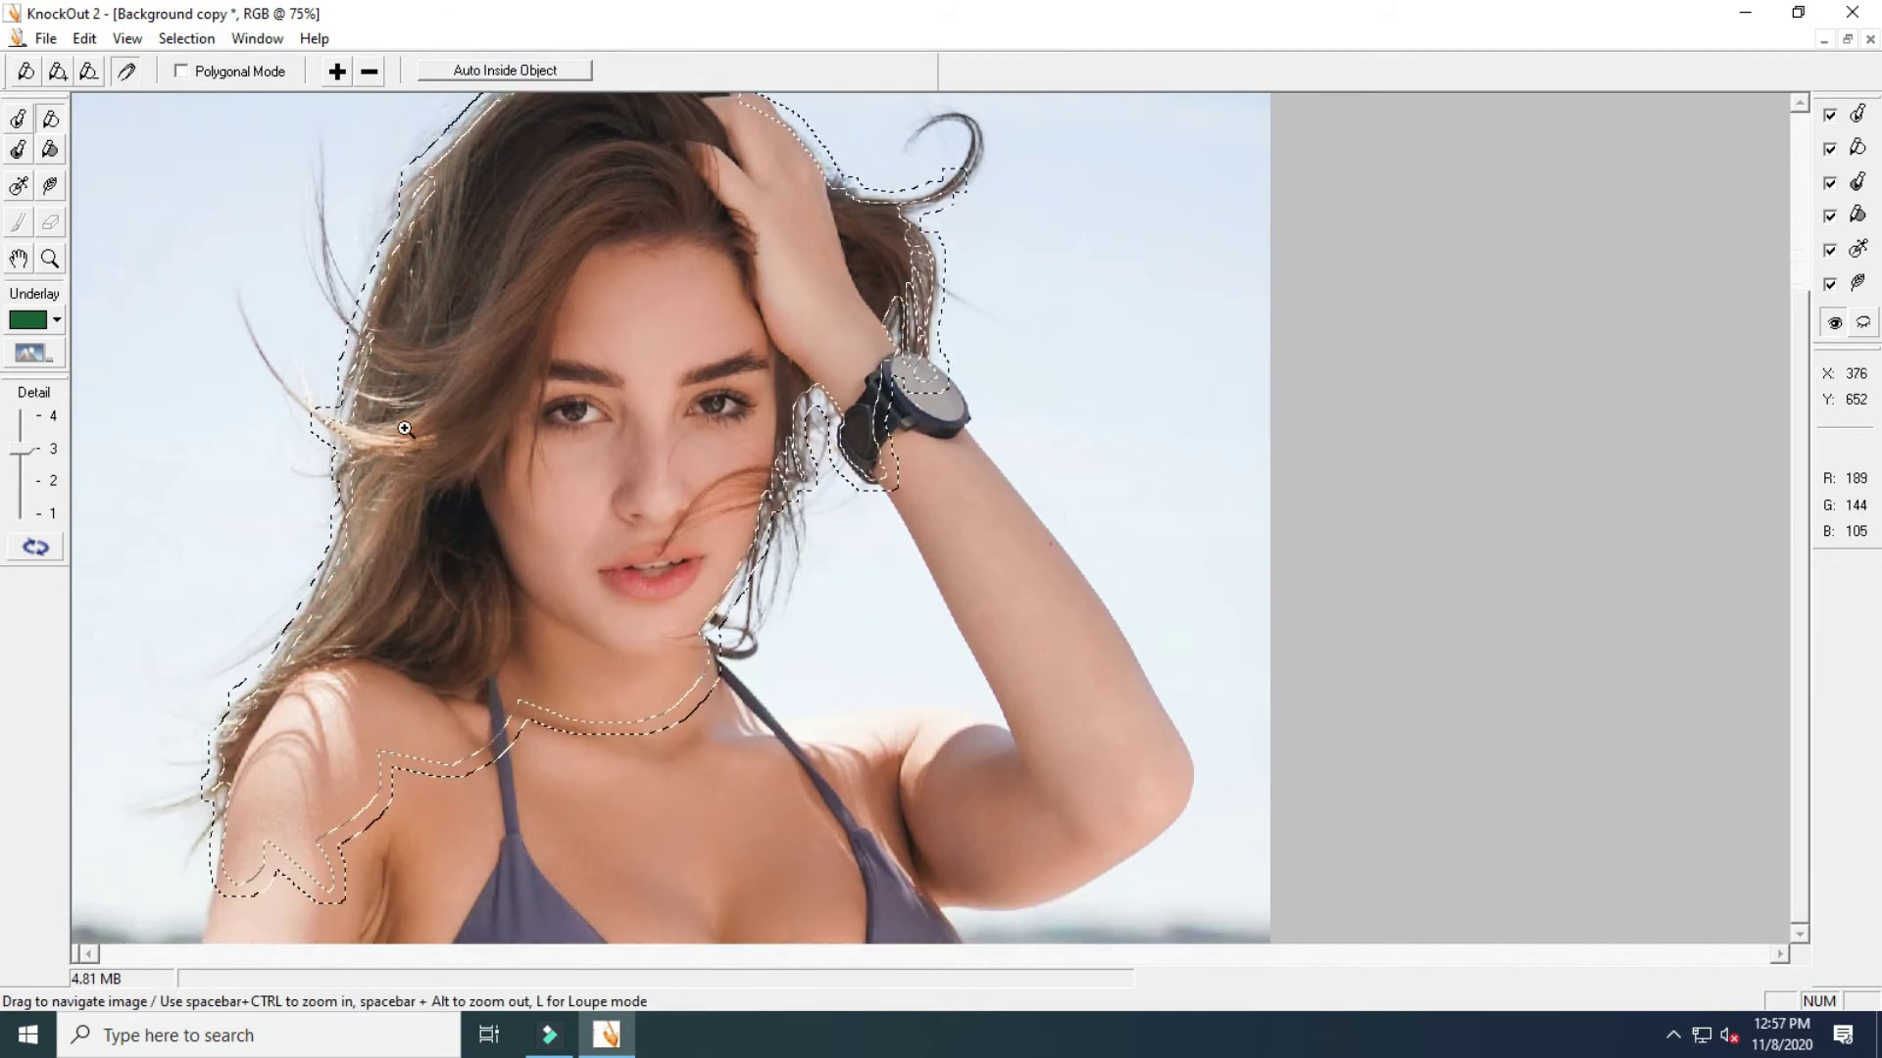
left_click(650, 294)
left_click_drag(912, 760, 1035, 502)
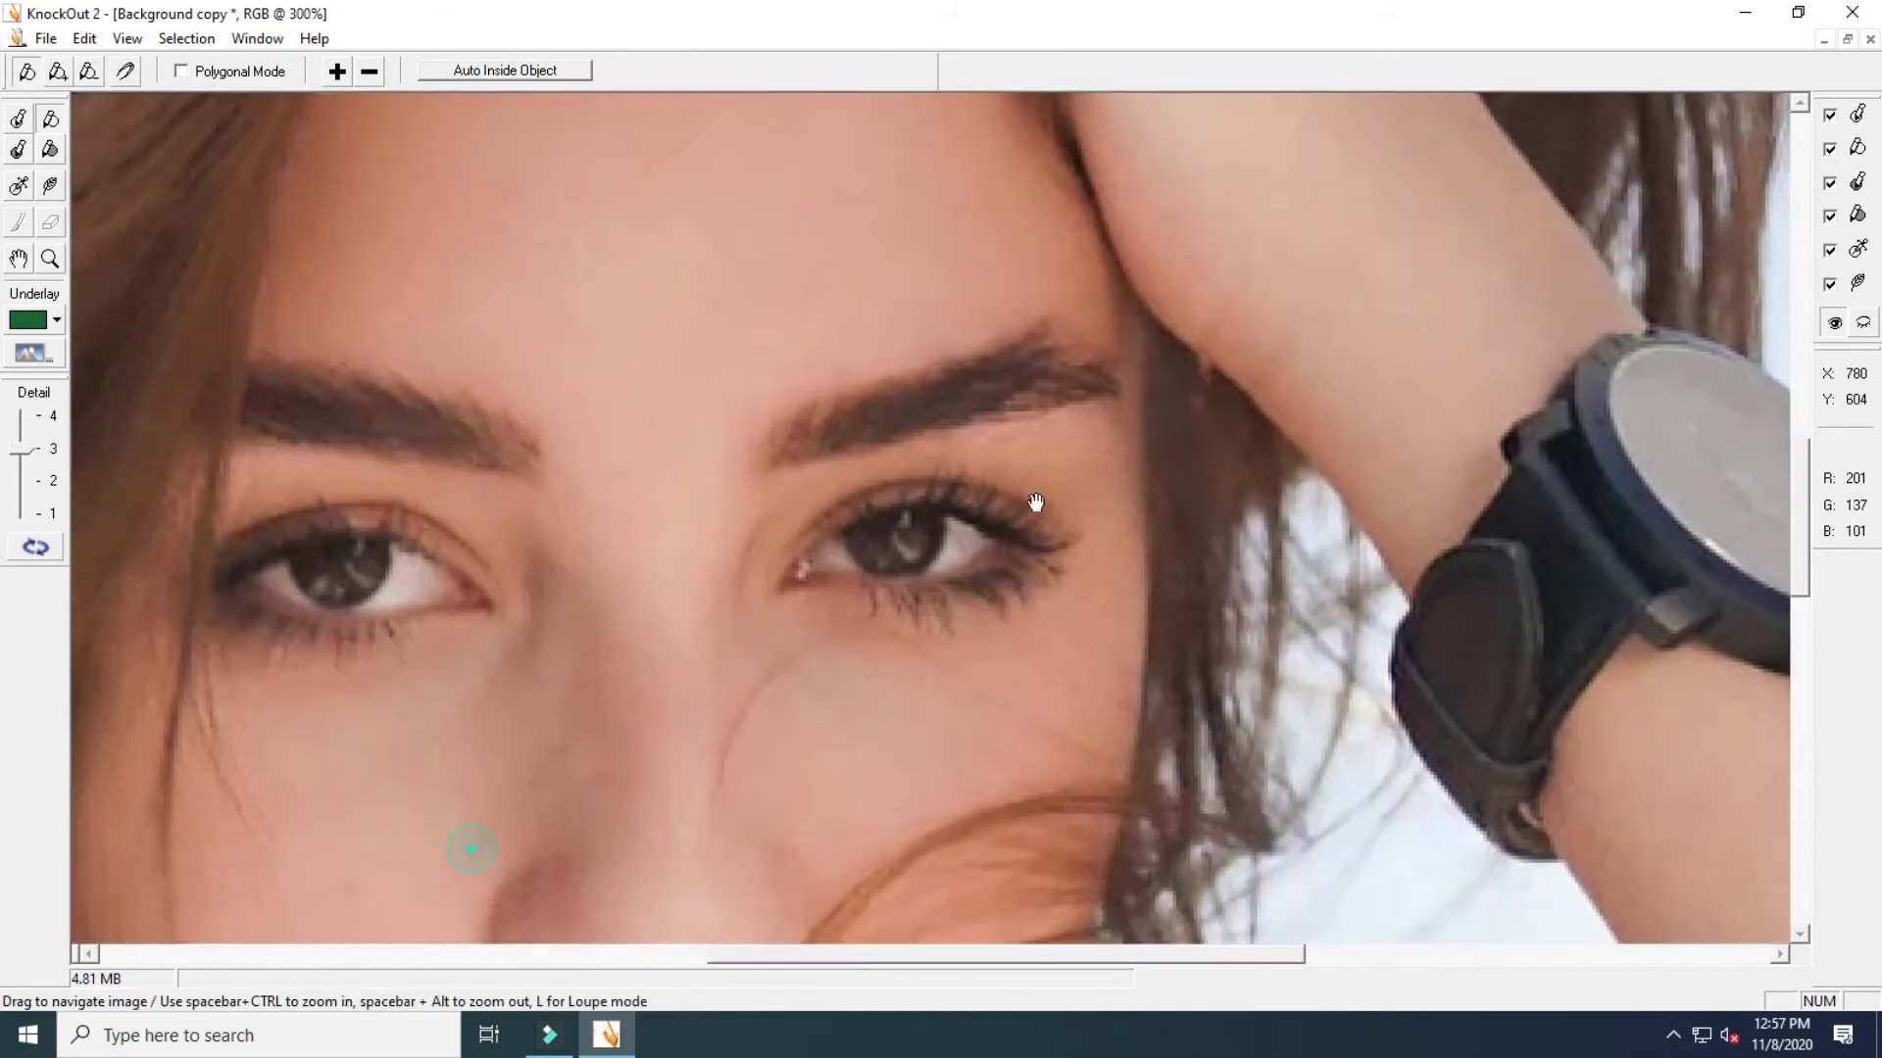
left_click(1036, 502, "alt")
scroll(882, 588, "down", 3)
Trace an outer boundary around the left shoulder, stray strands and flyaway hair
left_click_drag(300, 931, 263, 829)
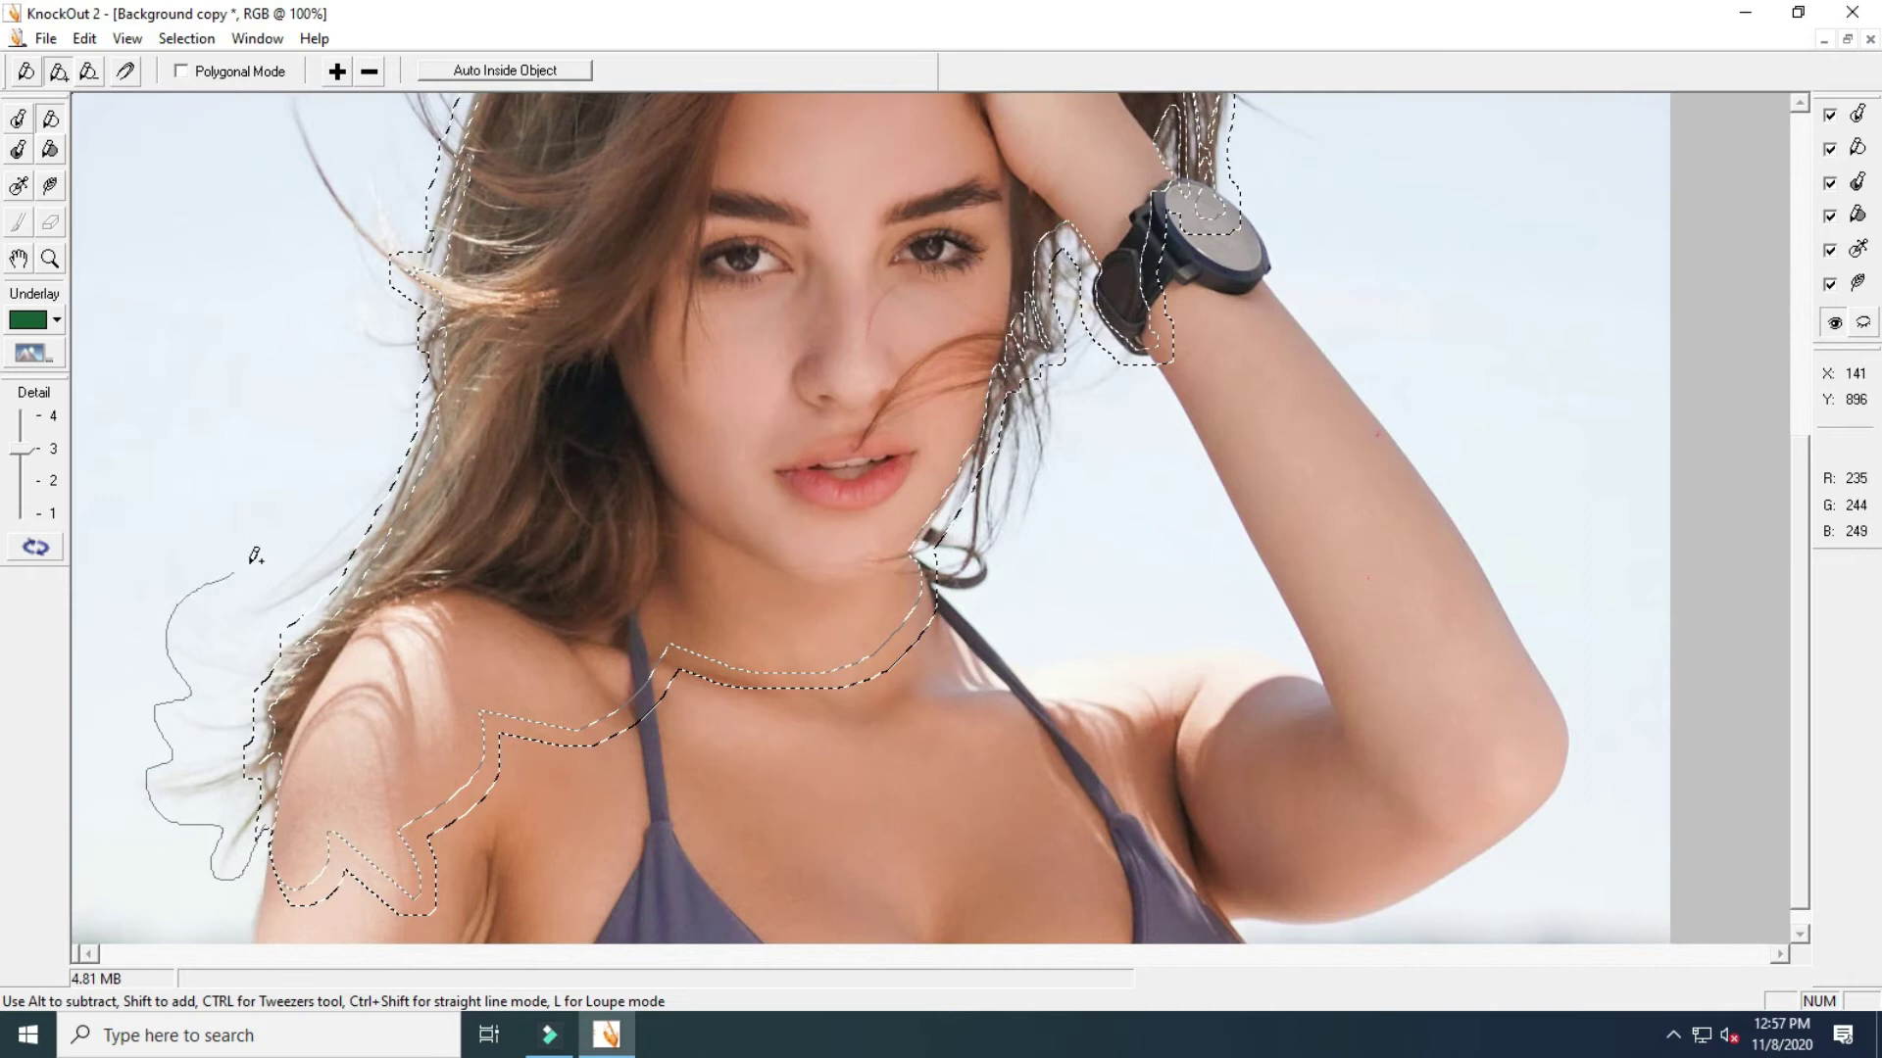
left_click_drag(605, 815, 604, 814)
mouse_move(400, 416)
left_mouse_down()
mouse_move(399, 825)
mouse_move(365, 754)
left_mouse_up()
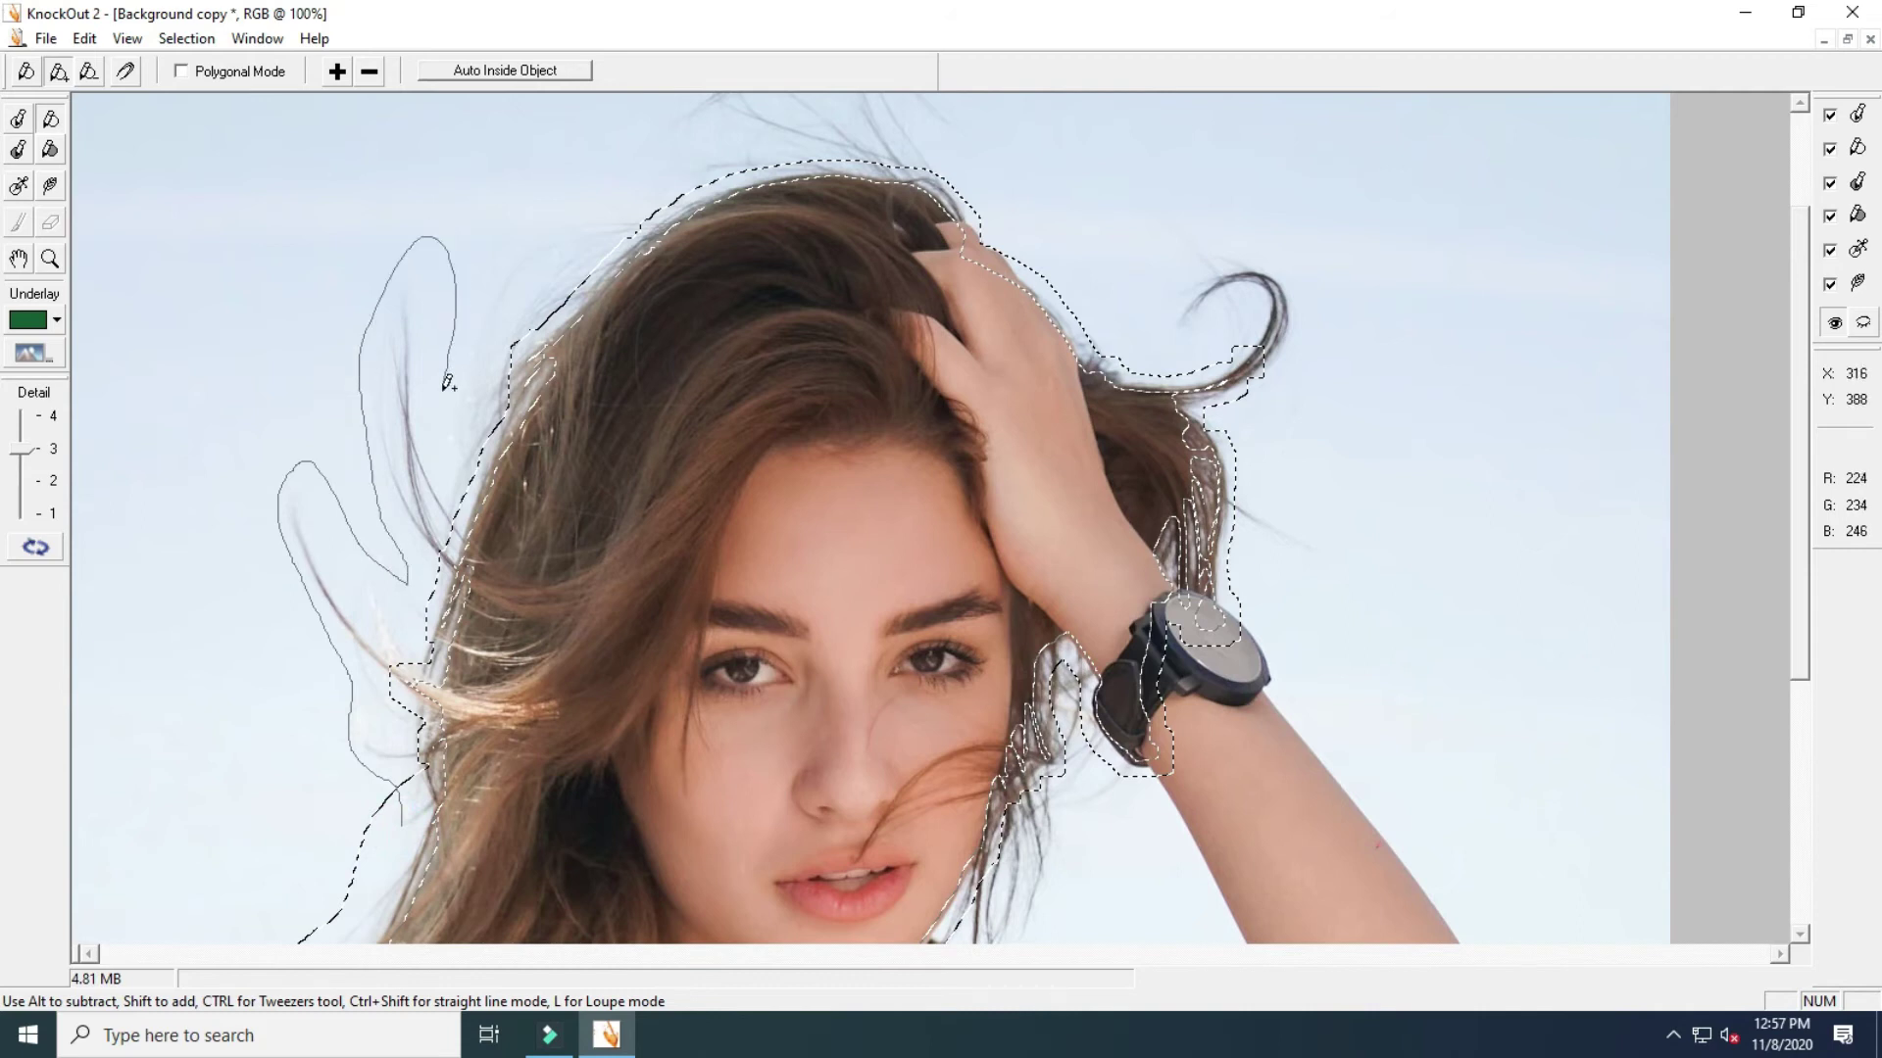
left_click_drag(707, 159, 712, 329)
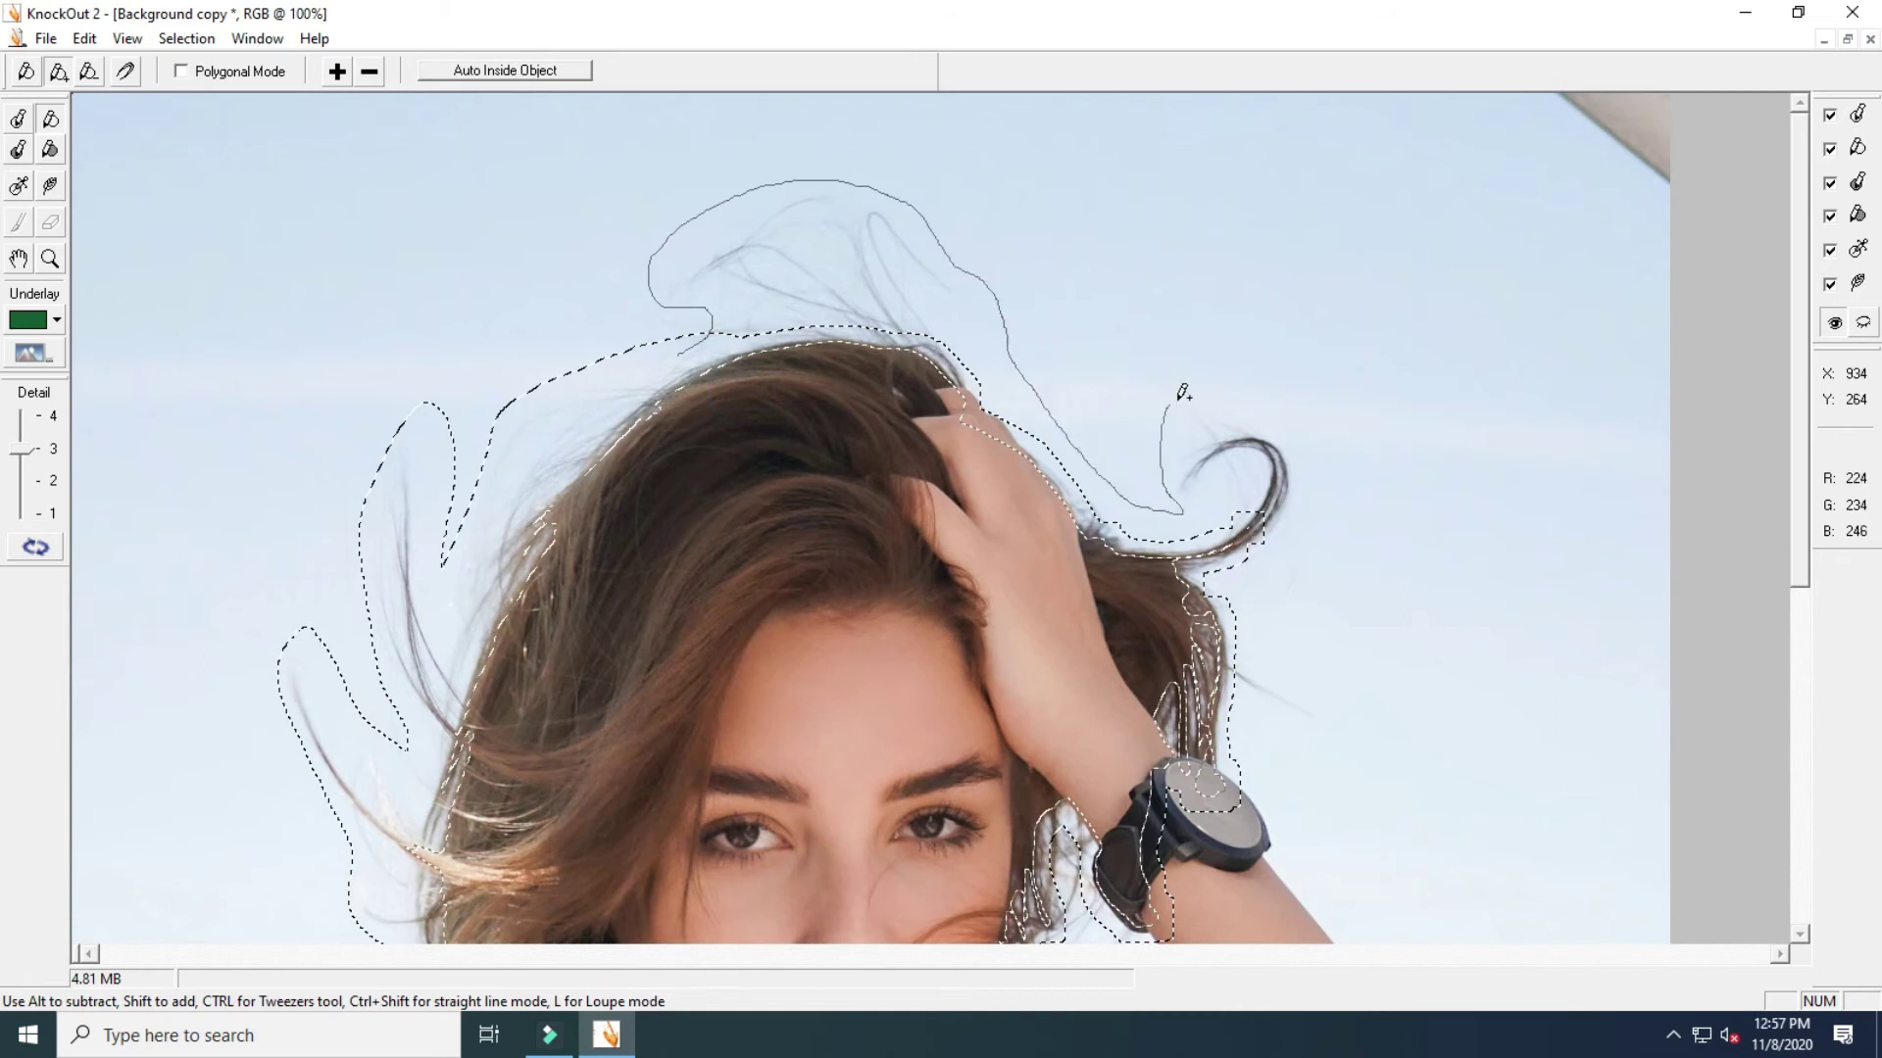
left_click_drag(802, 642, 659, 416)
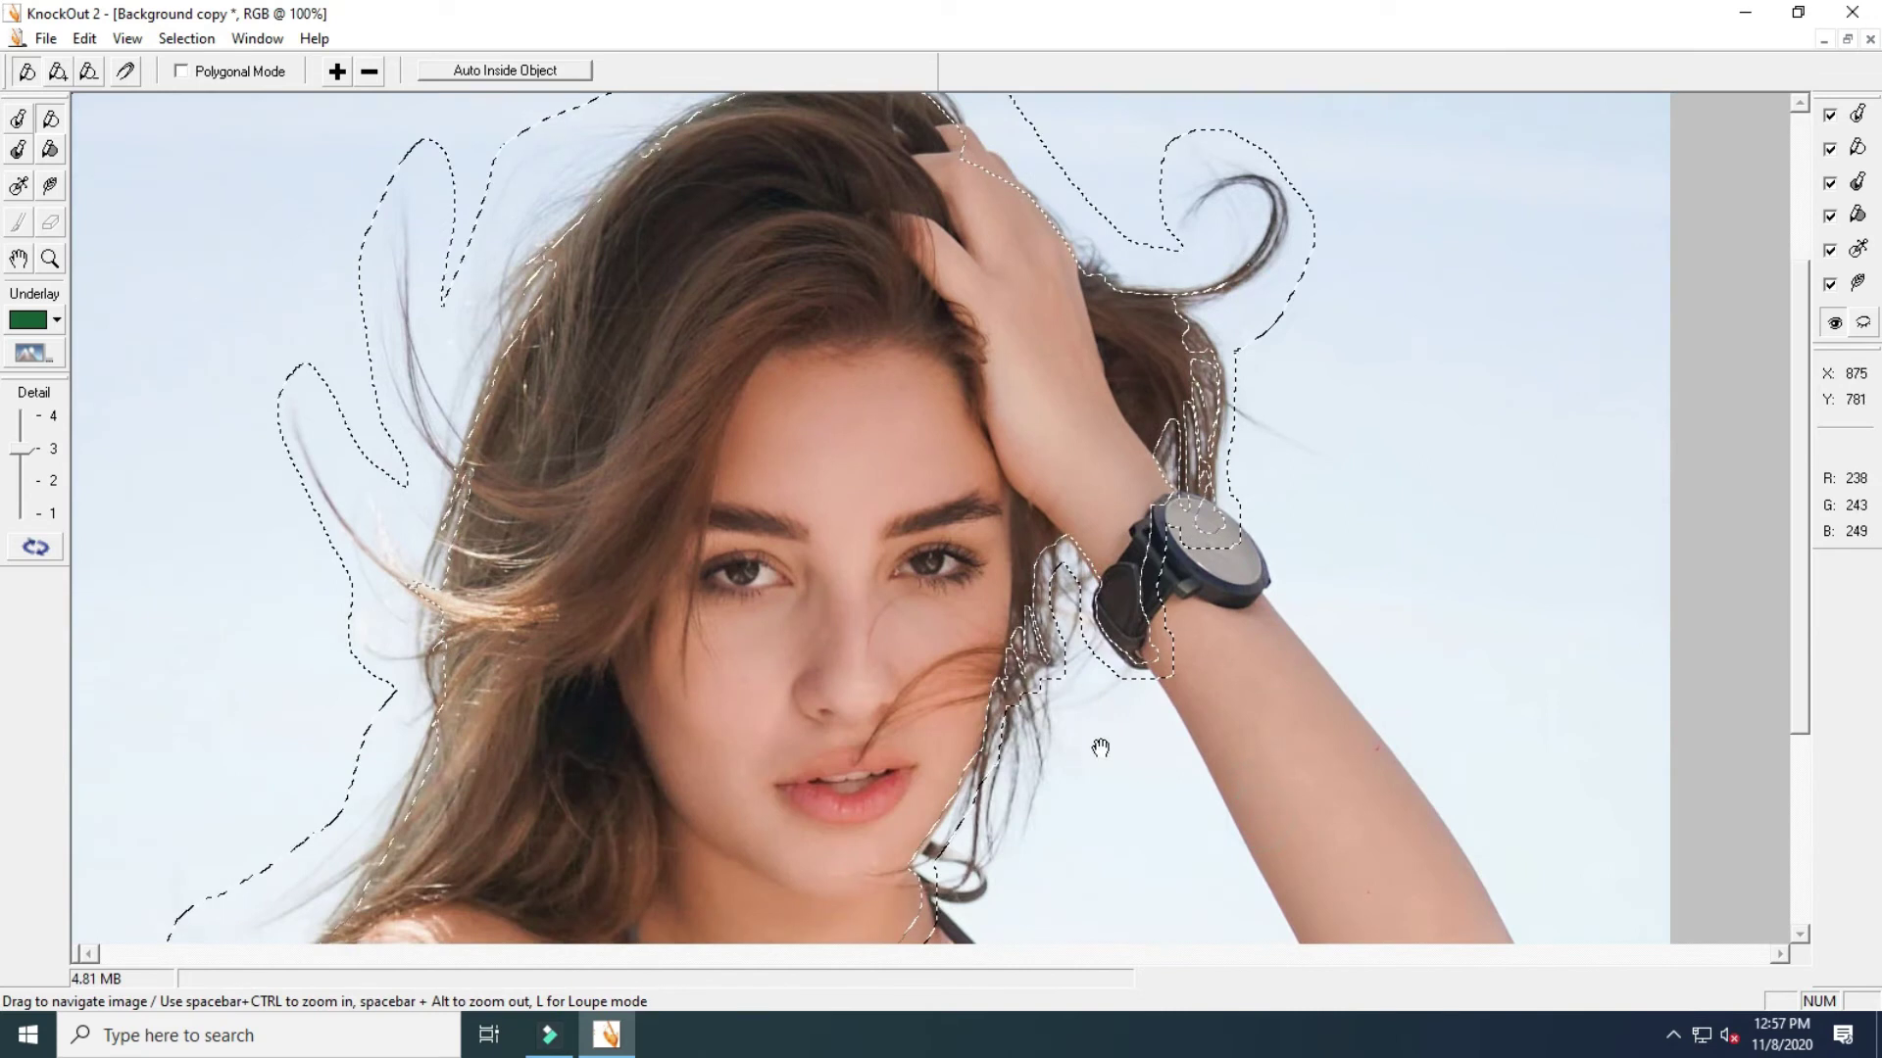
left_click_drag(1097, 748, 1031, 618)
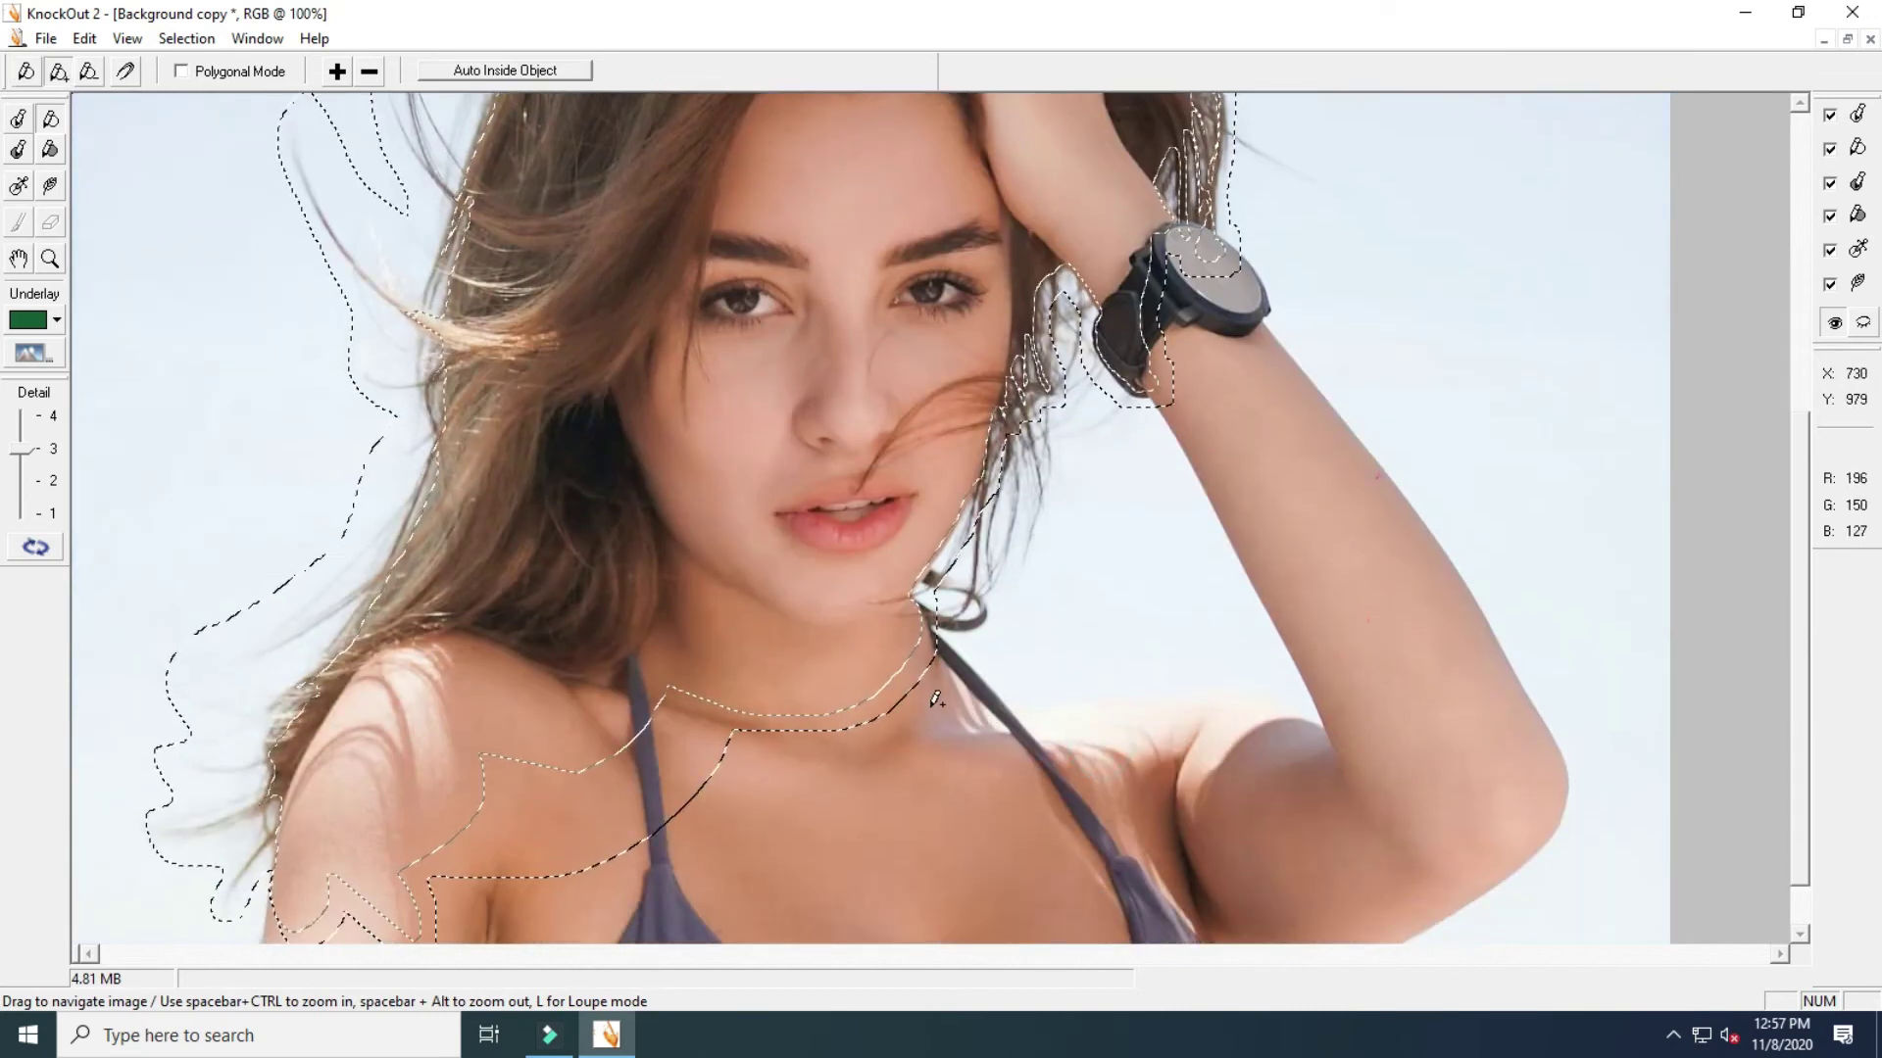
Outline around the raised arm and watch, adding to the existing selection
left_click_drag(928, 630, 939, 620)
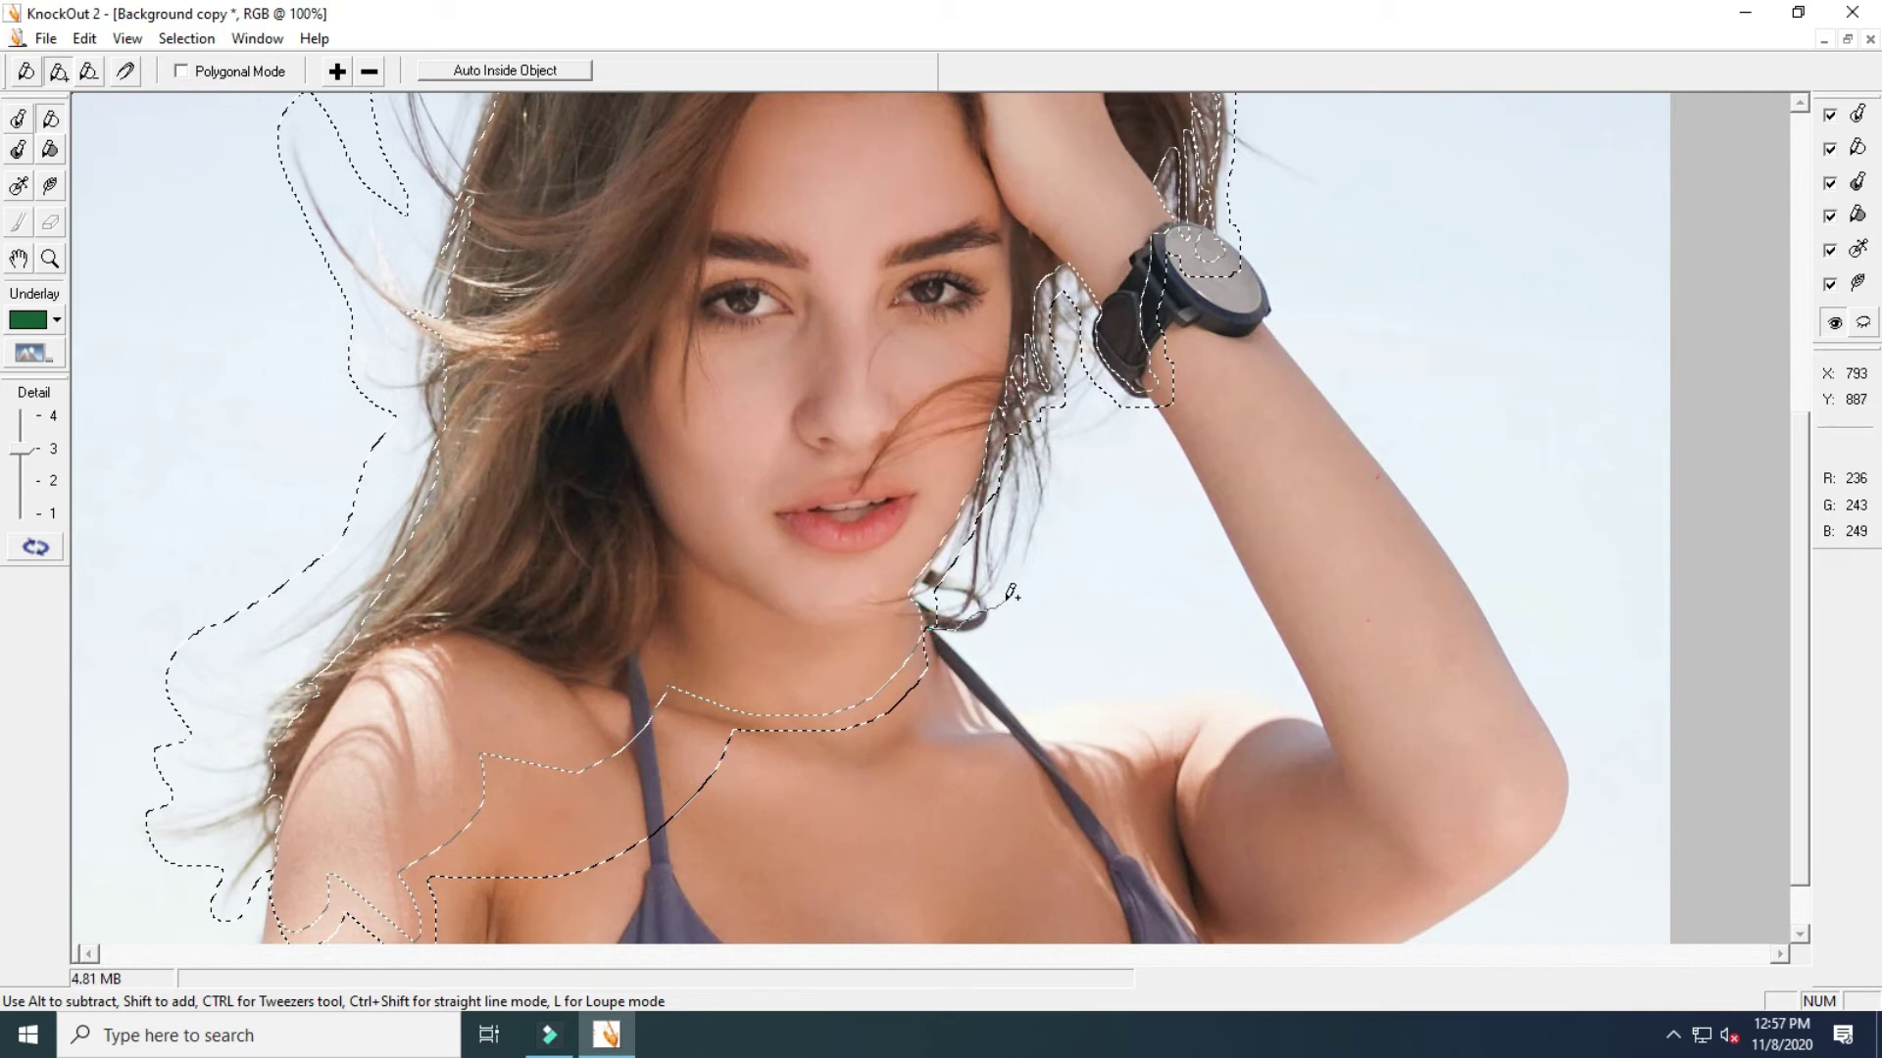
left_click_drag(1085, 207, 1205, 98)
mouse_move(1112, 427)
left_mouse_down()
mouse_move(1113, 558)
mouse_move(1151, 537)
mouse_move(1154, 606)
mouse_move(1197, 672)
left_mouse_up()
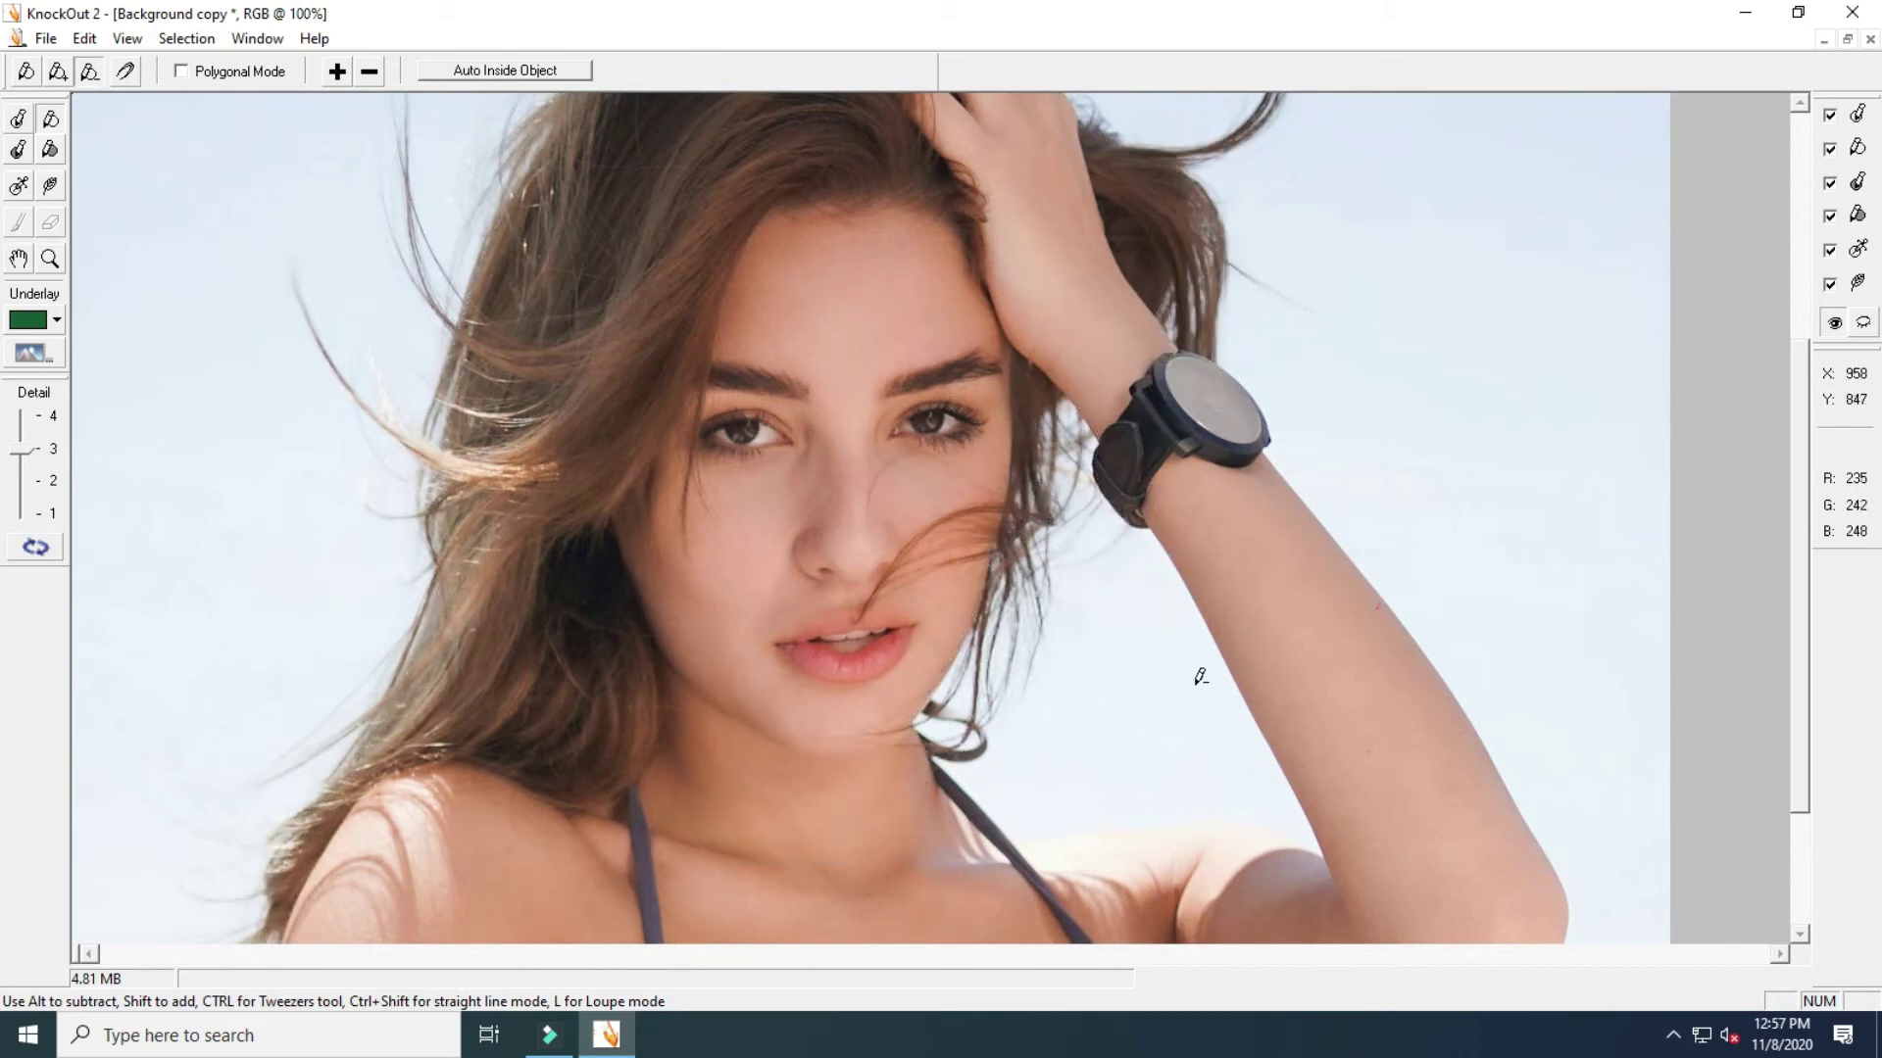
key("shift")
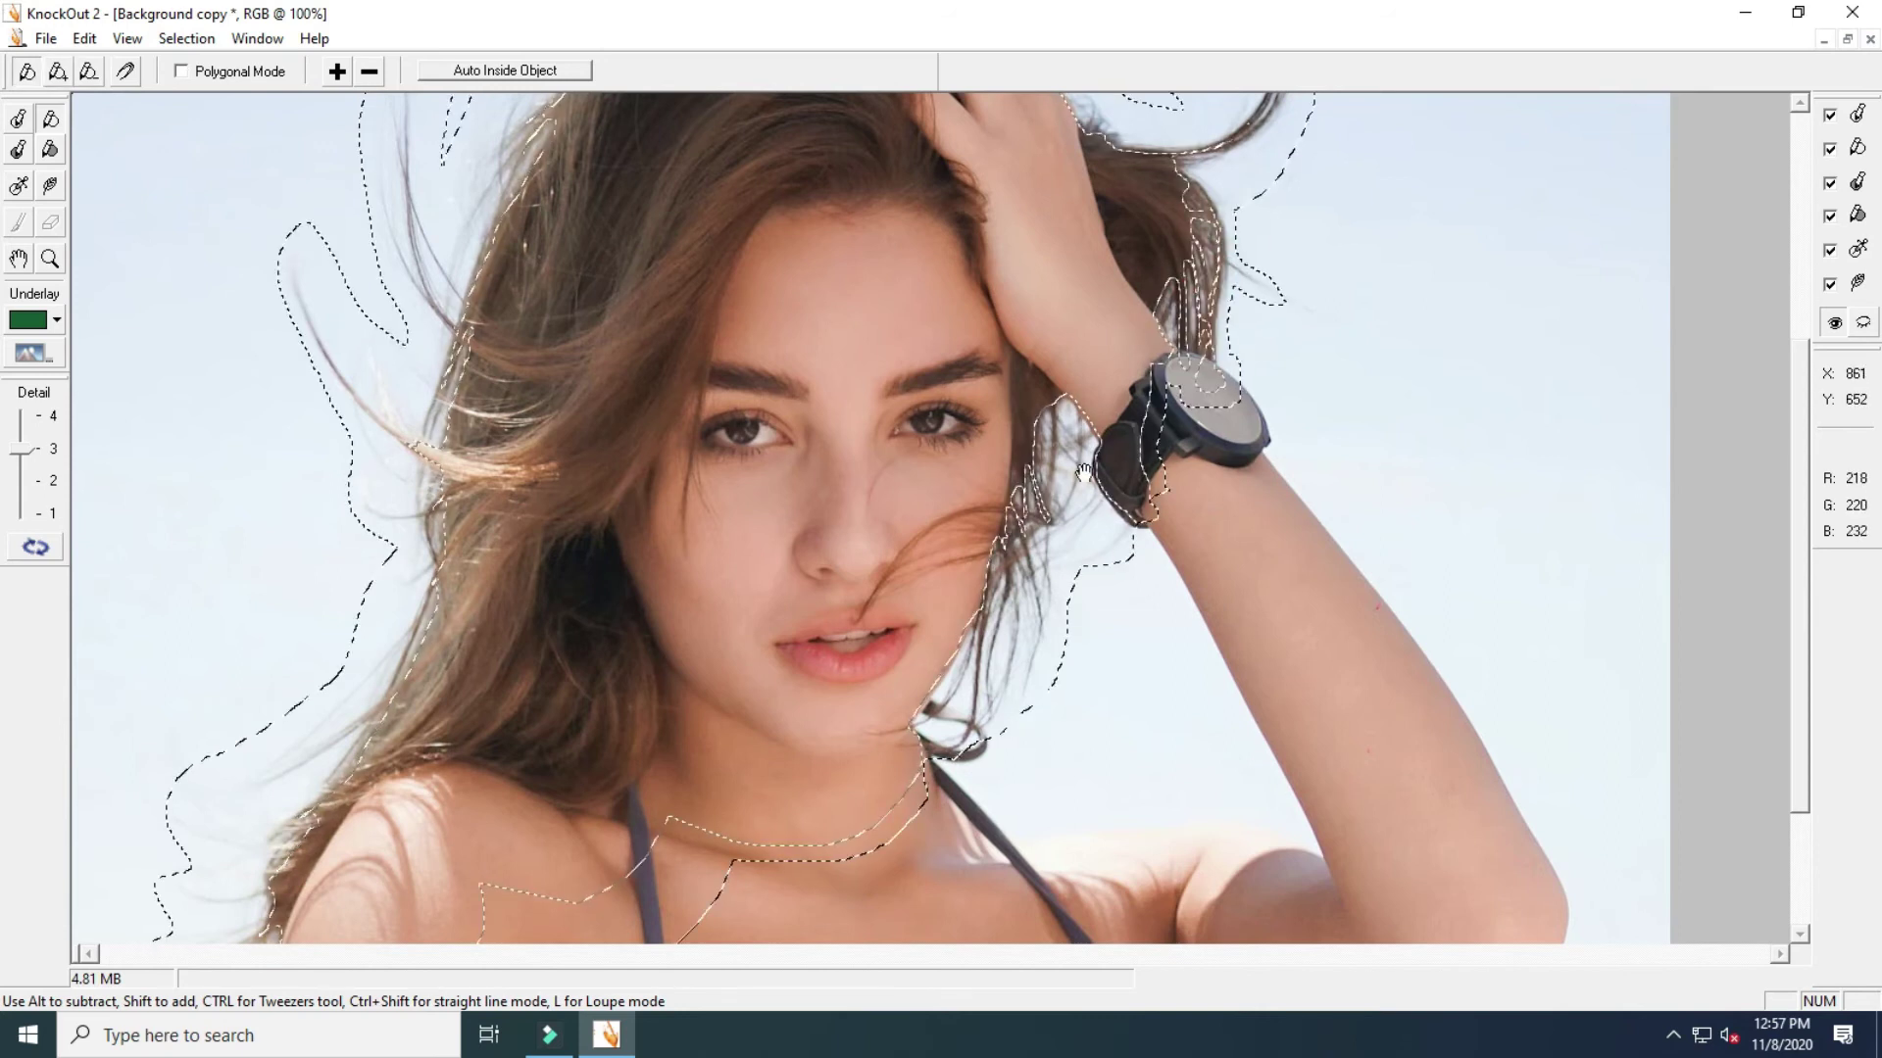
left_click_drag(1260, 285, 1260, 342)
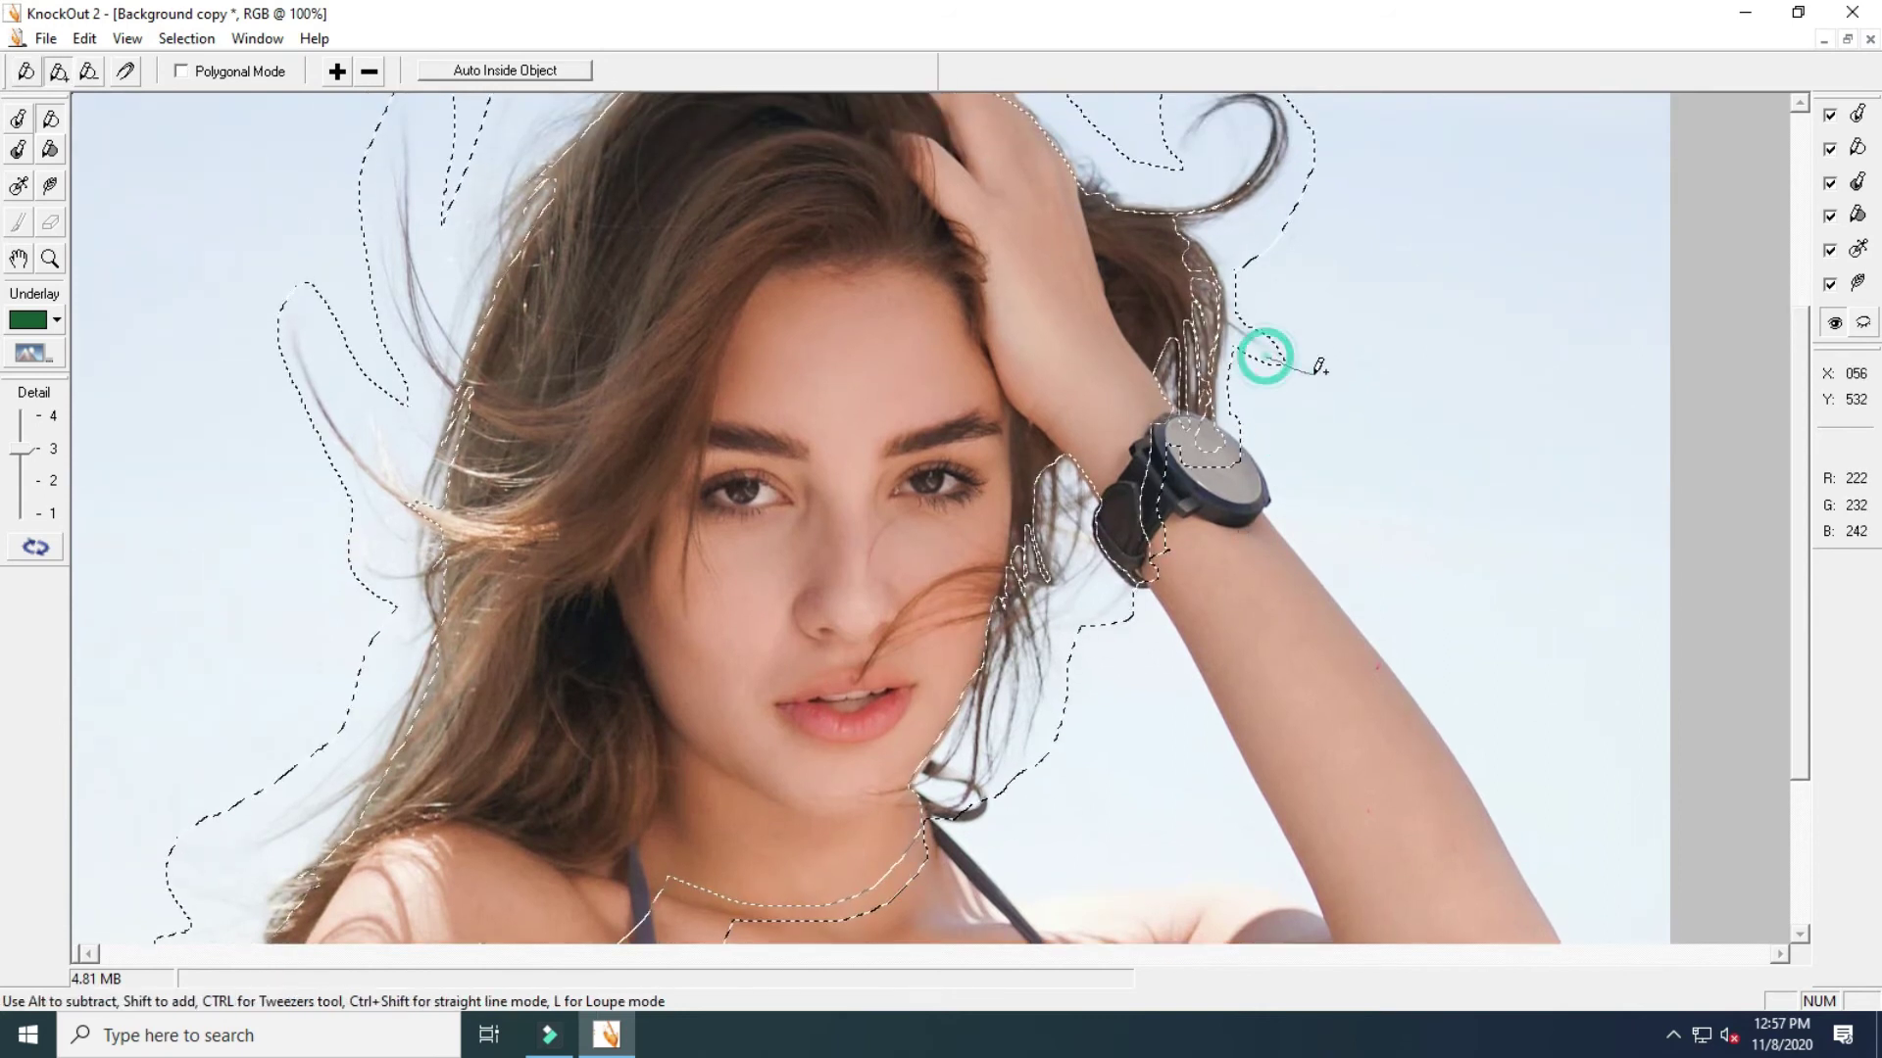
left_click_drag(1027, 703, 1071, 510)
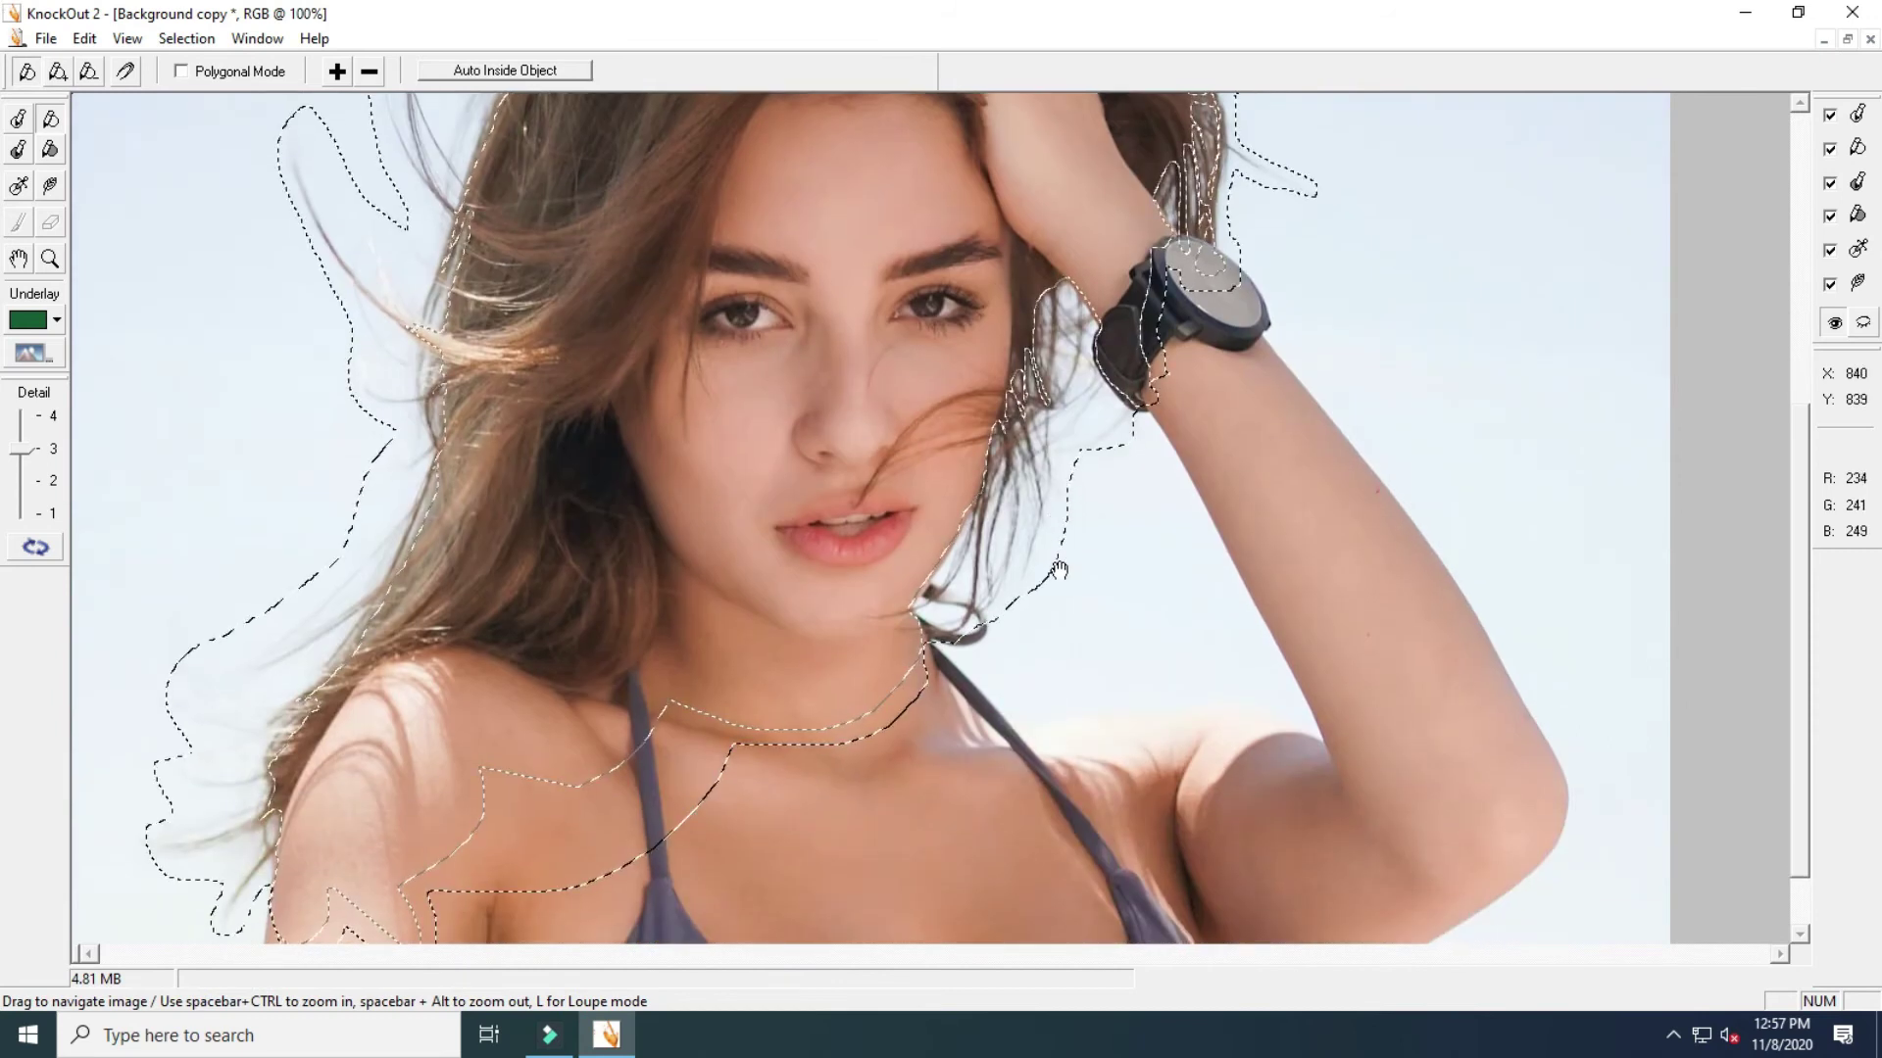
Loop the hair strand beside the neck into the selection
left_click(639, 522, "ctrl")
left_click(789, 520)
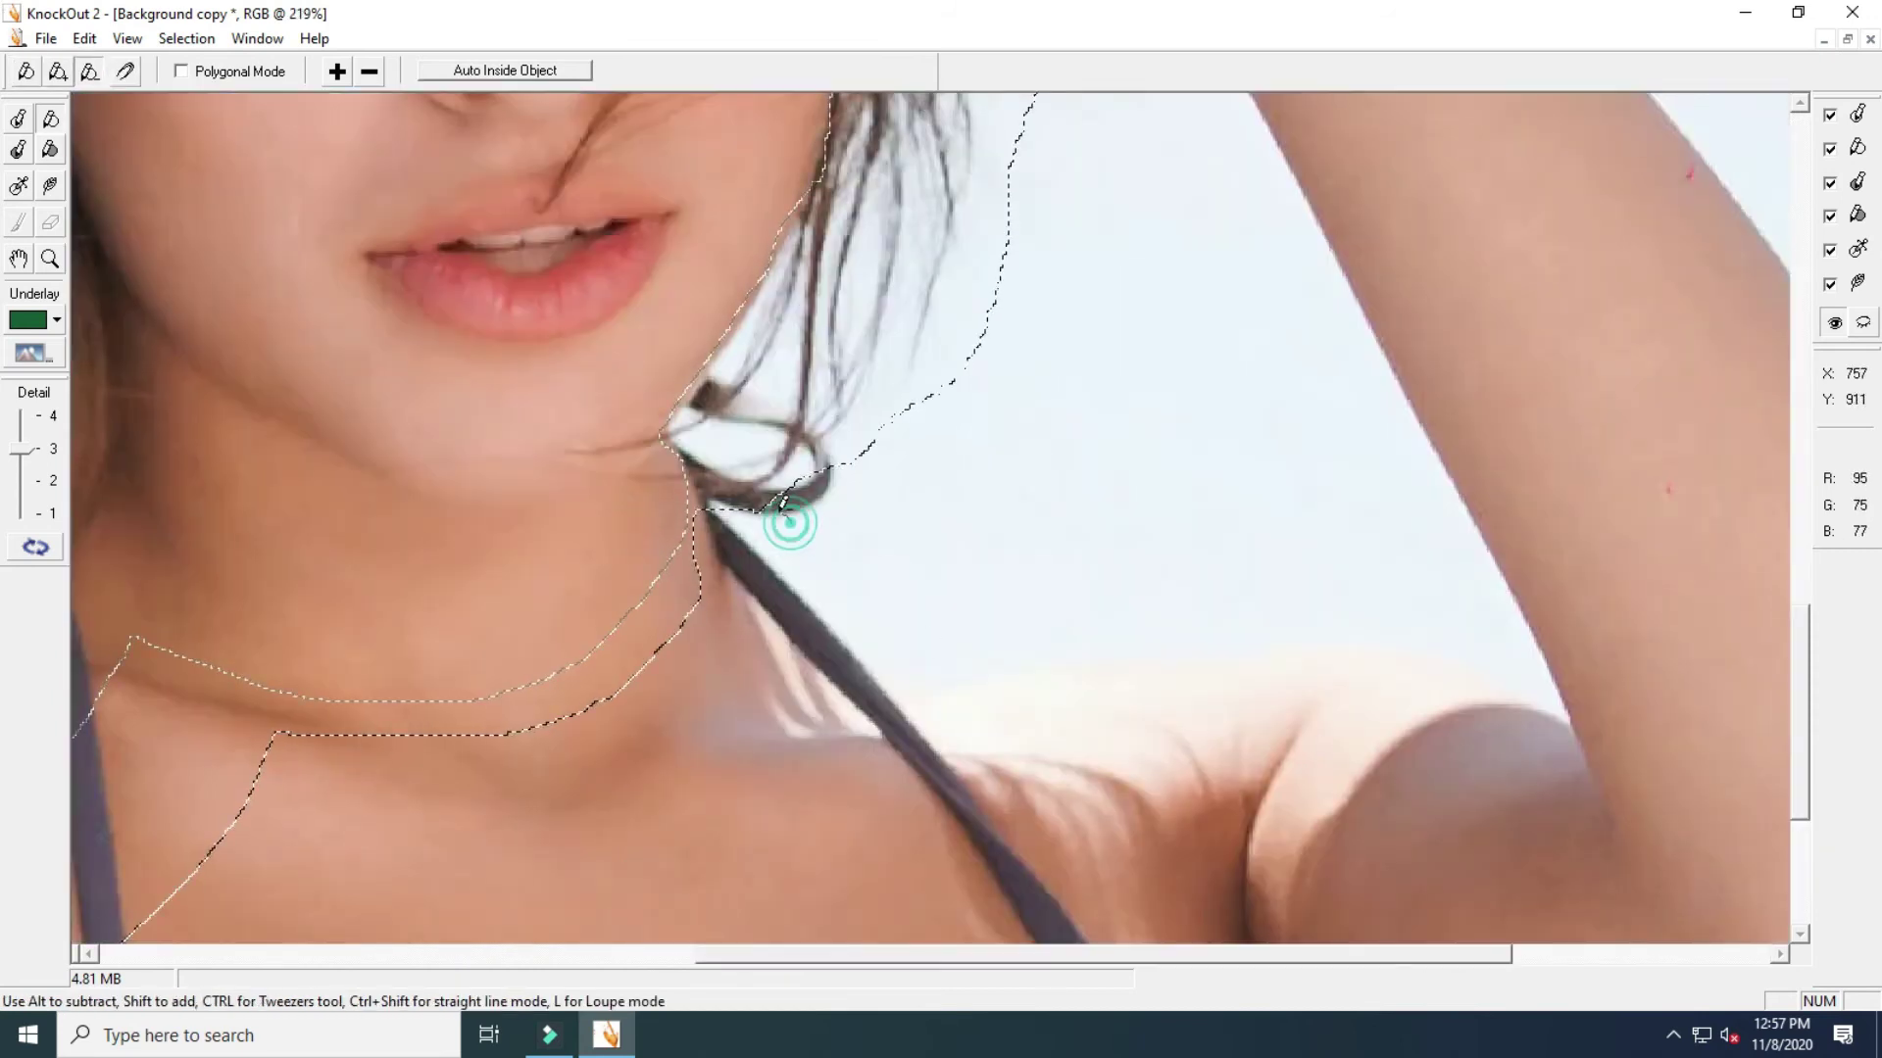
left_click_drag(720, 440, 727, 495)
left_click_drag(882, 460, 737, 448)
left_click_drag(774, 382, 775, 384)
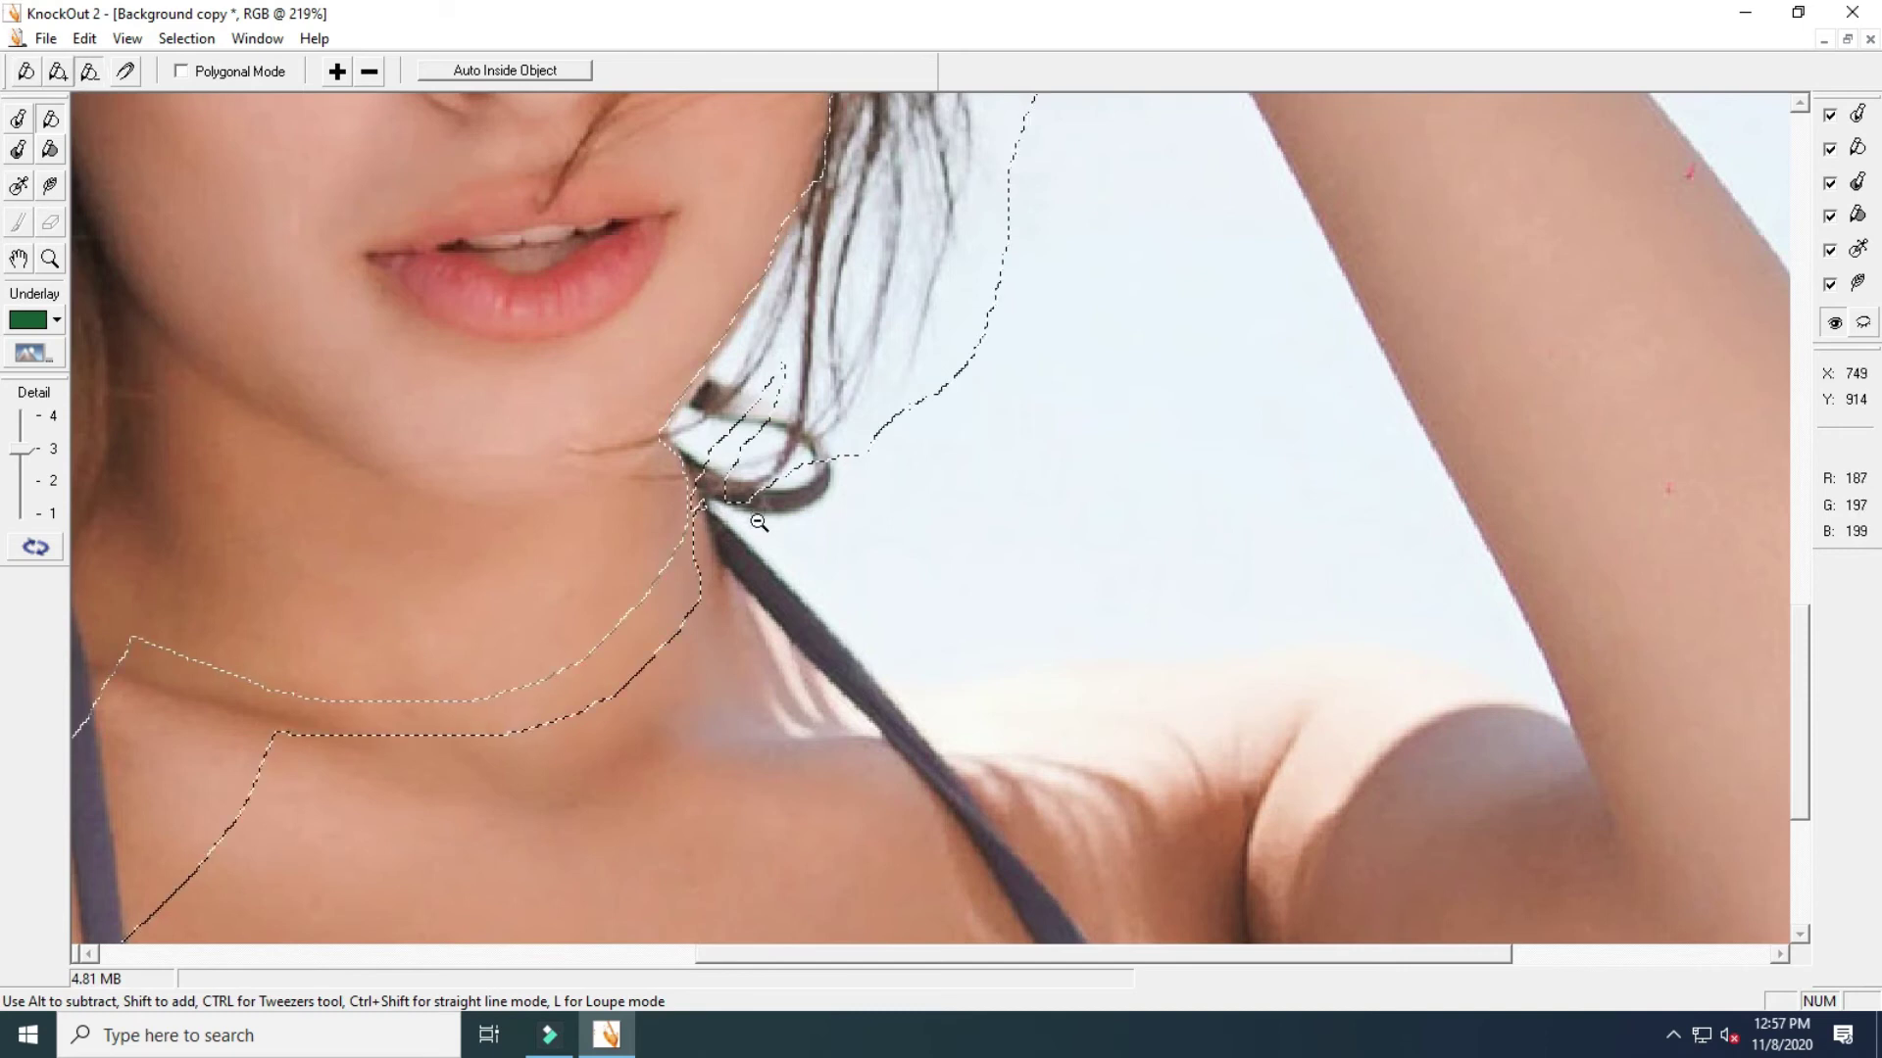
left_click(756, 521, "alt")
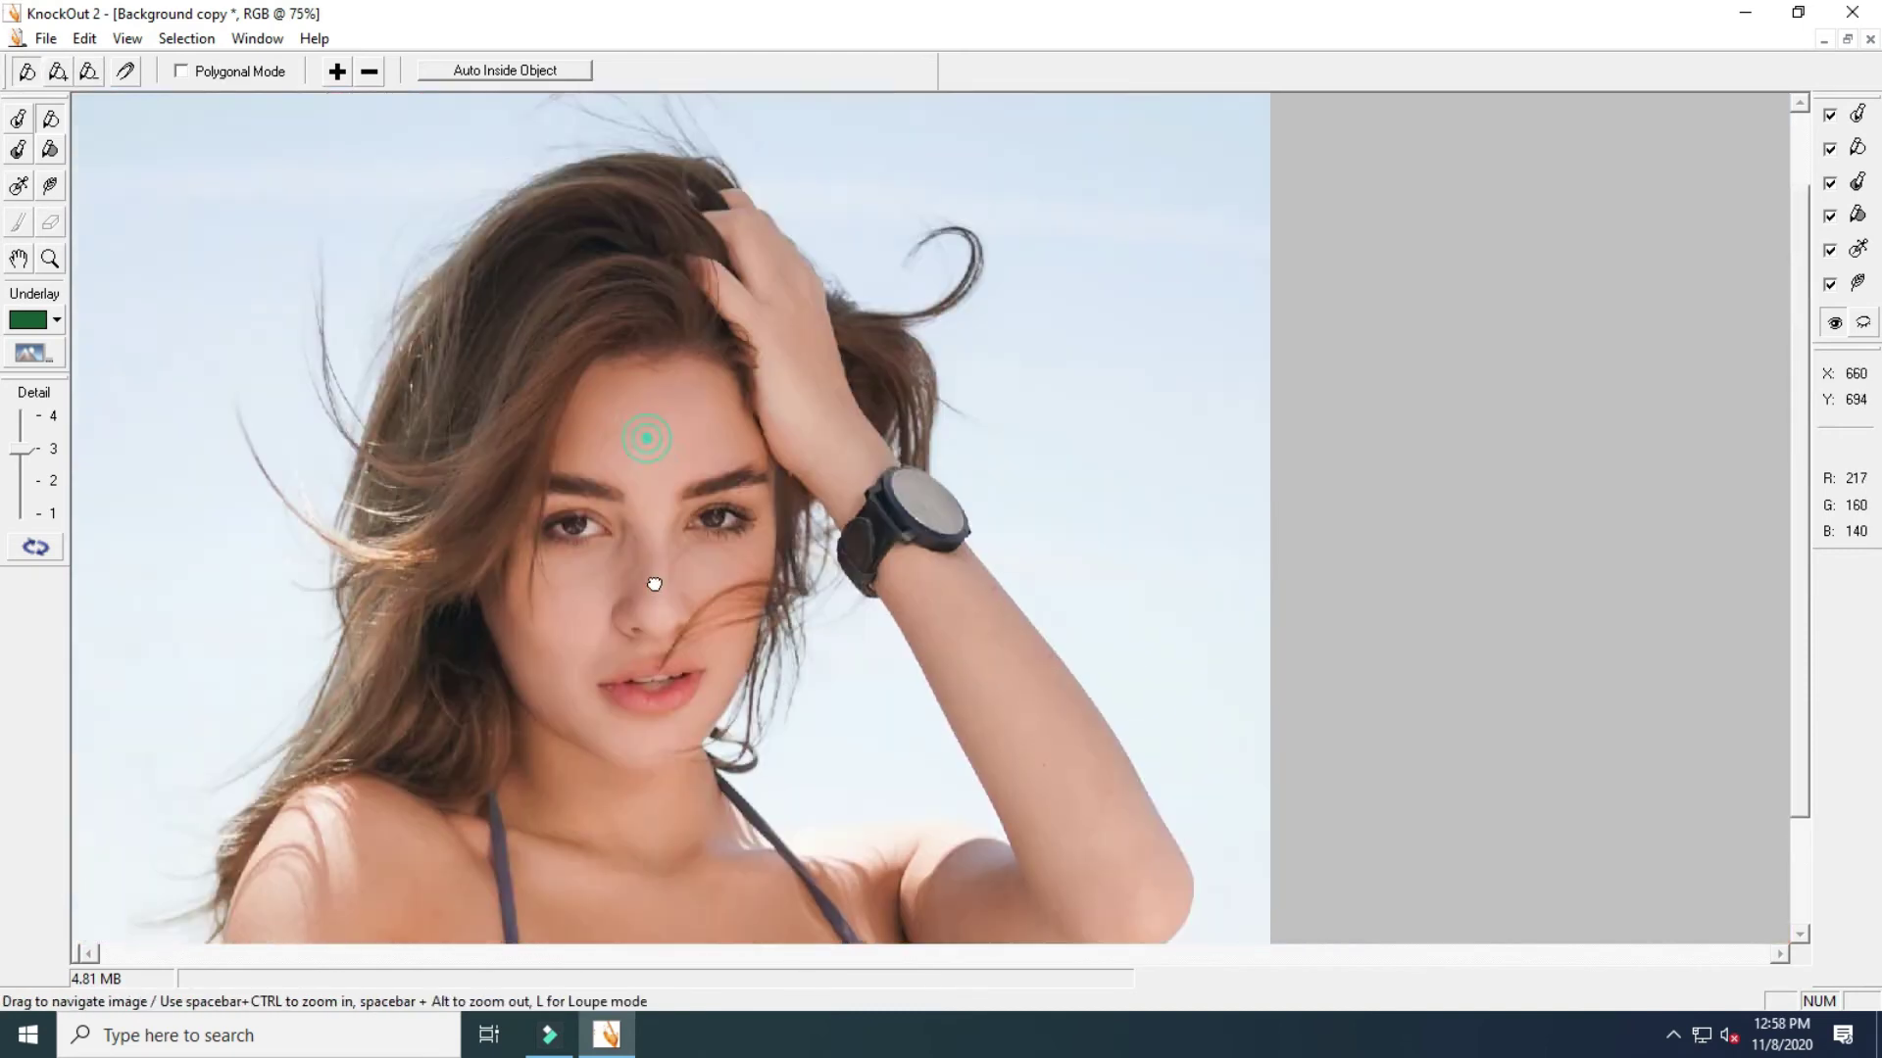
Set the KnockOut Detail level to 4, process the knockout, and apply the cut-out back to Photoshop
left_click(657, 584, "alt")
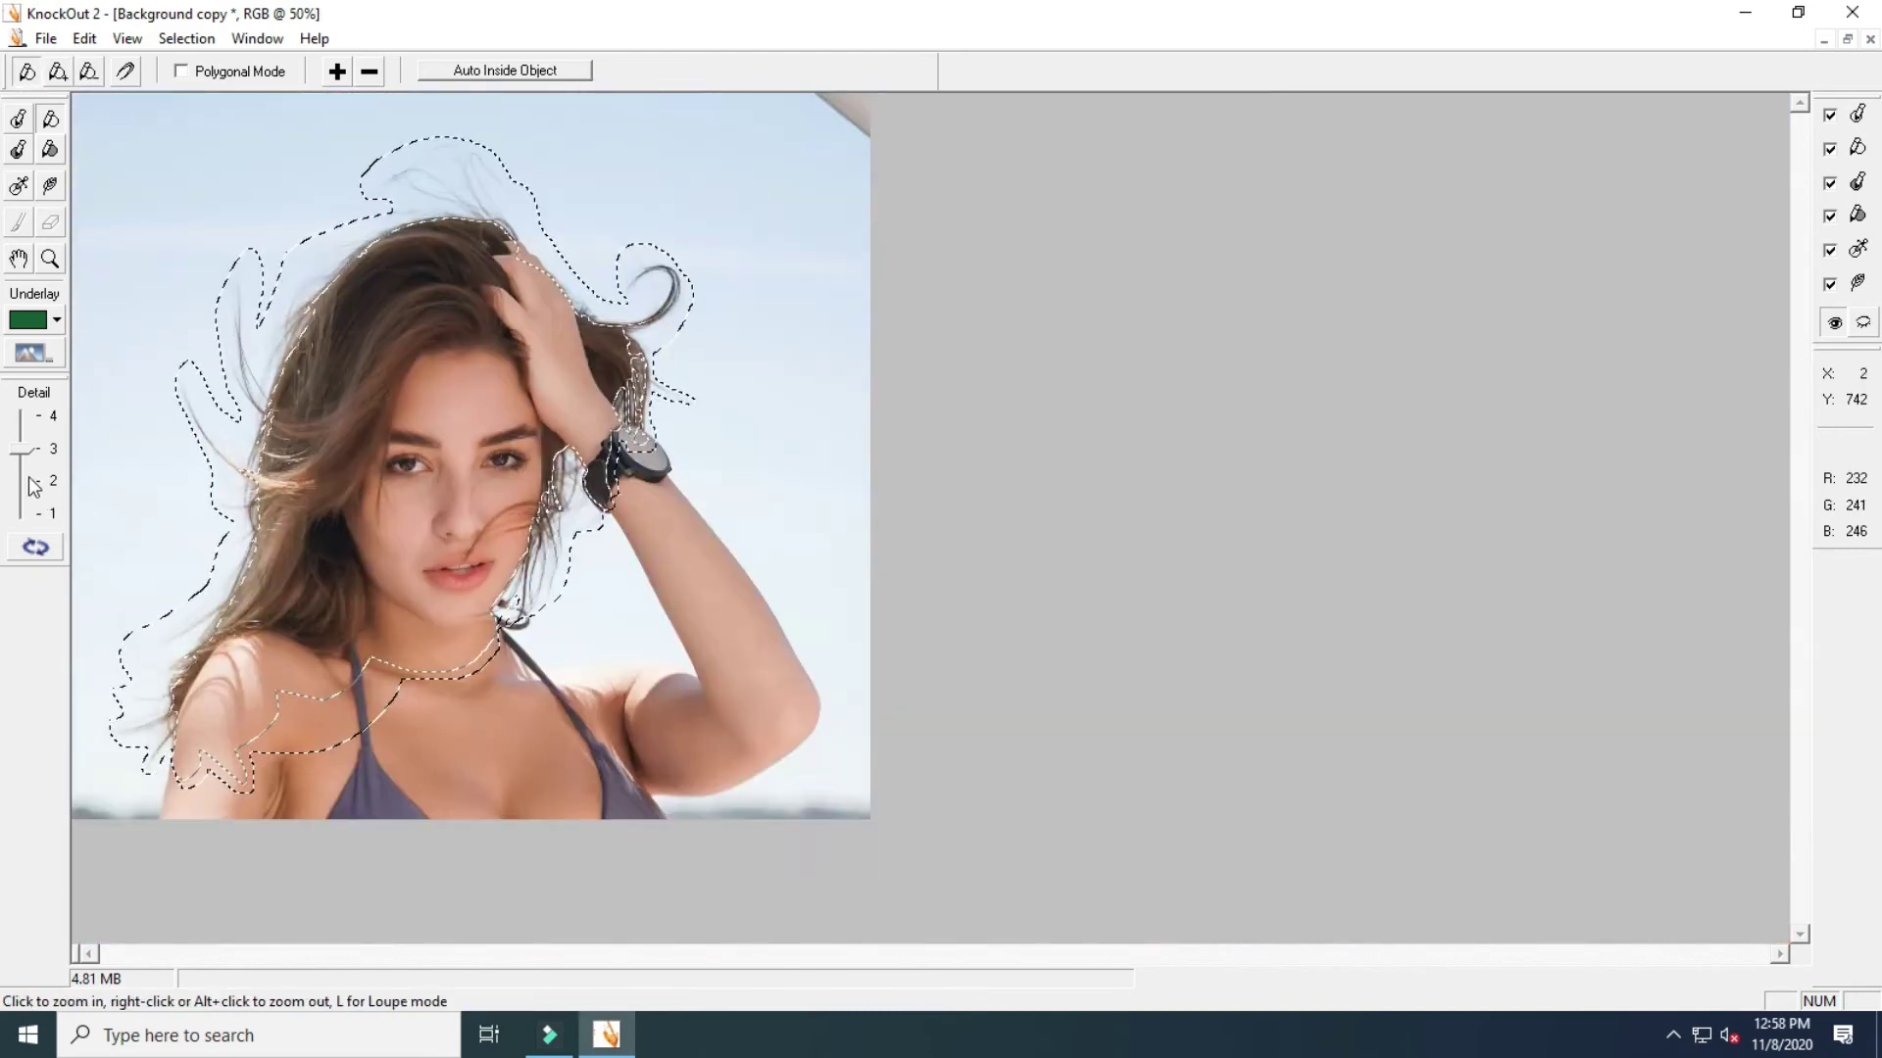
left_click_drag(18, 456, 20, 423)
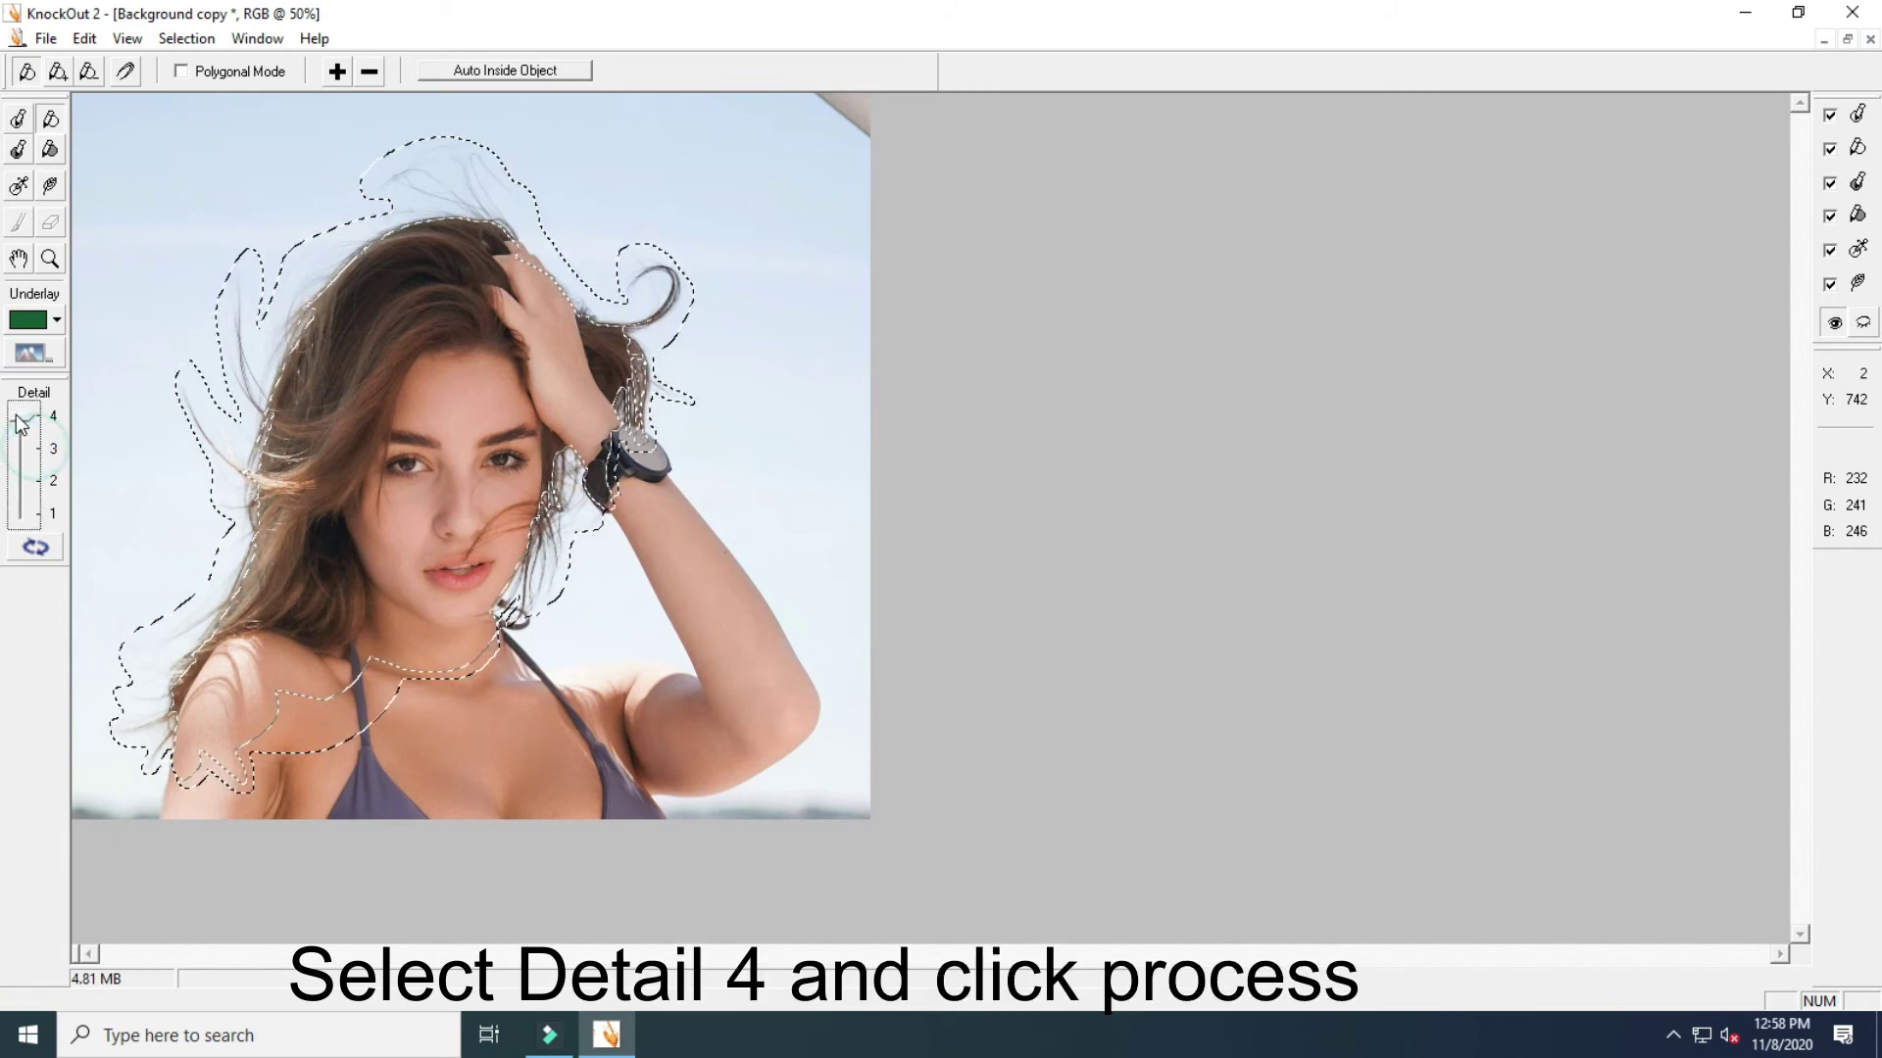
left_click(34, 549)
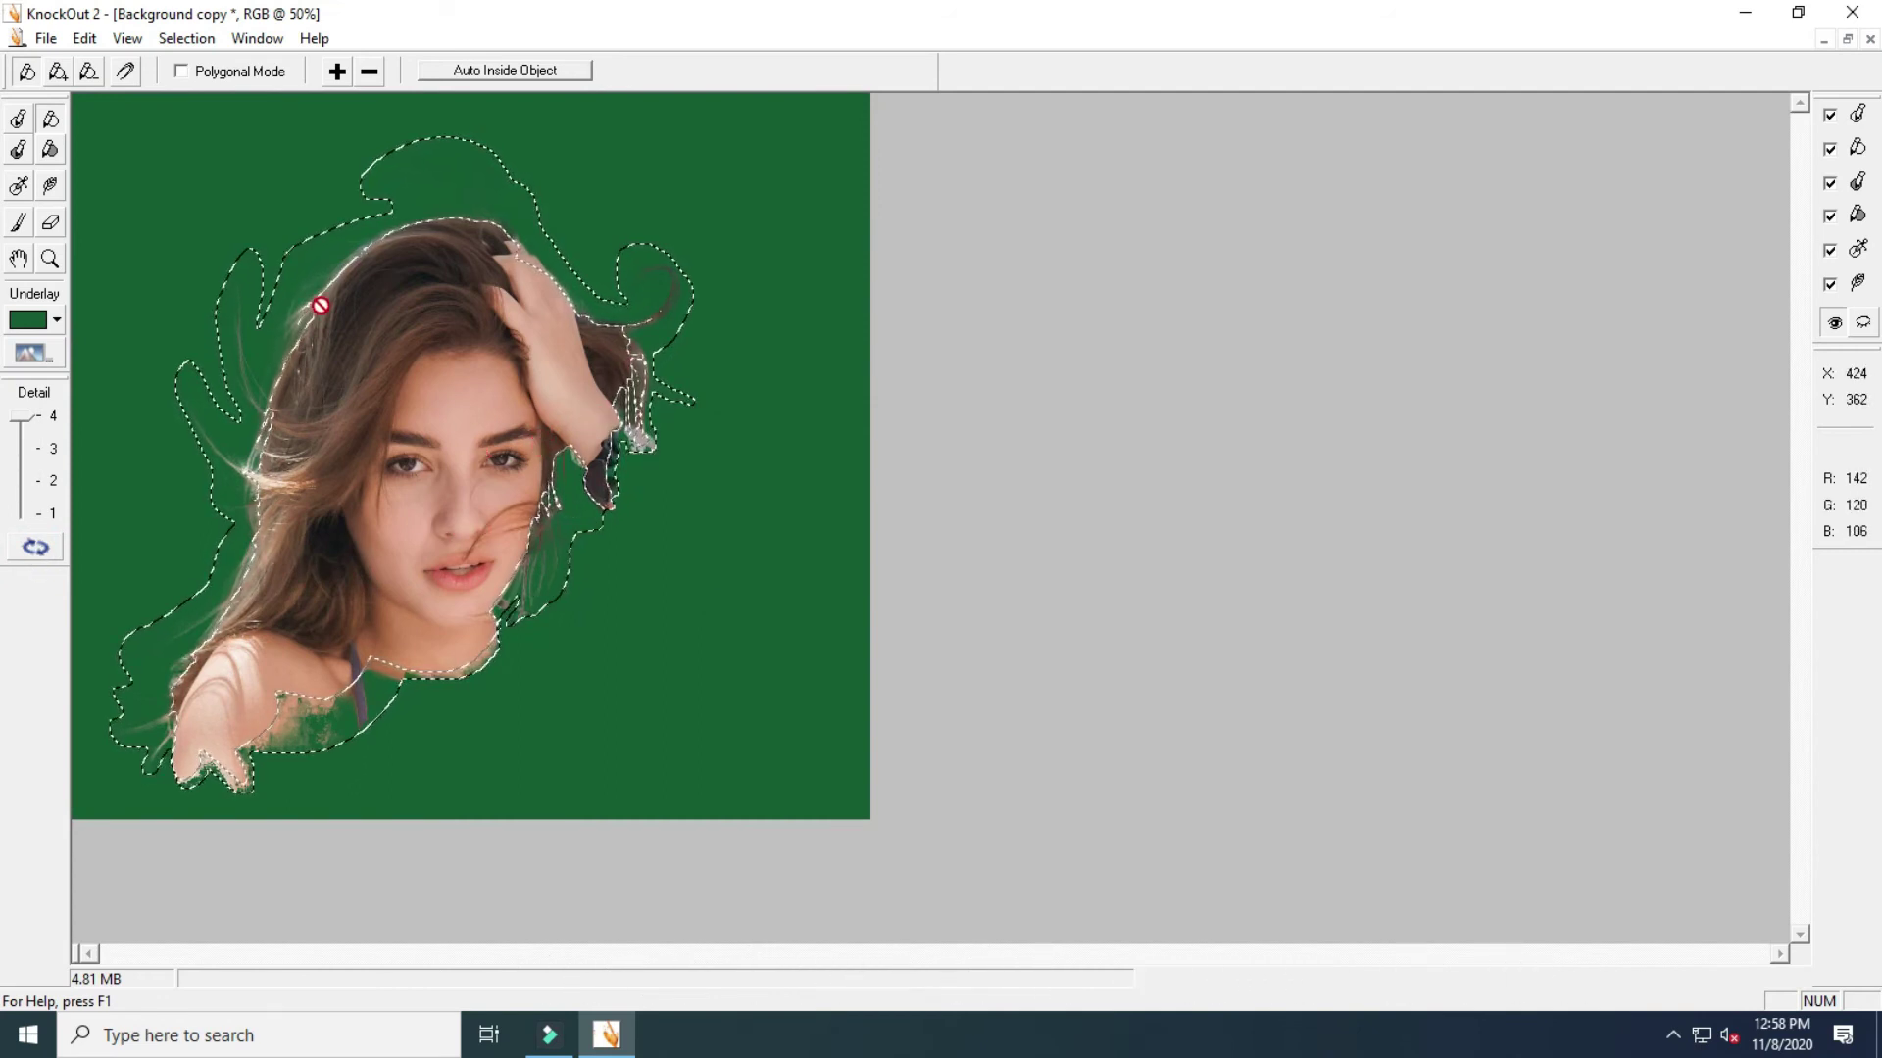
left_click(46, 39)
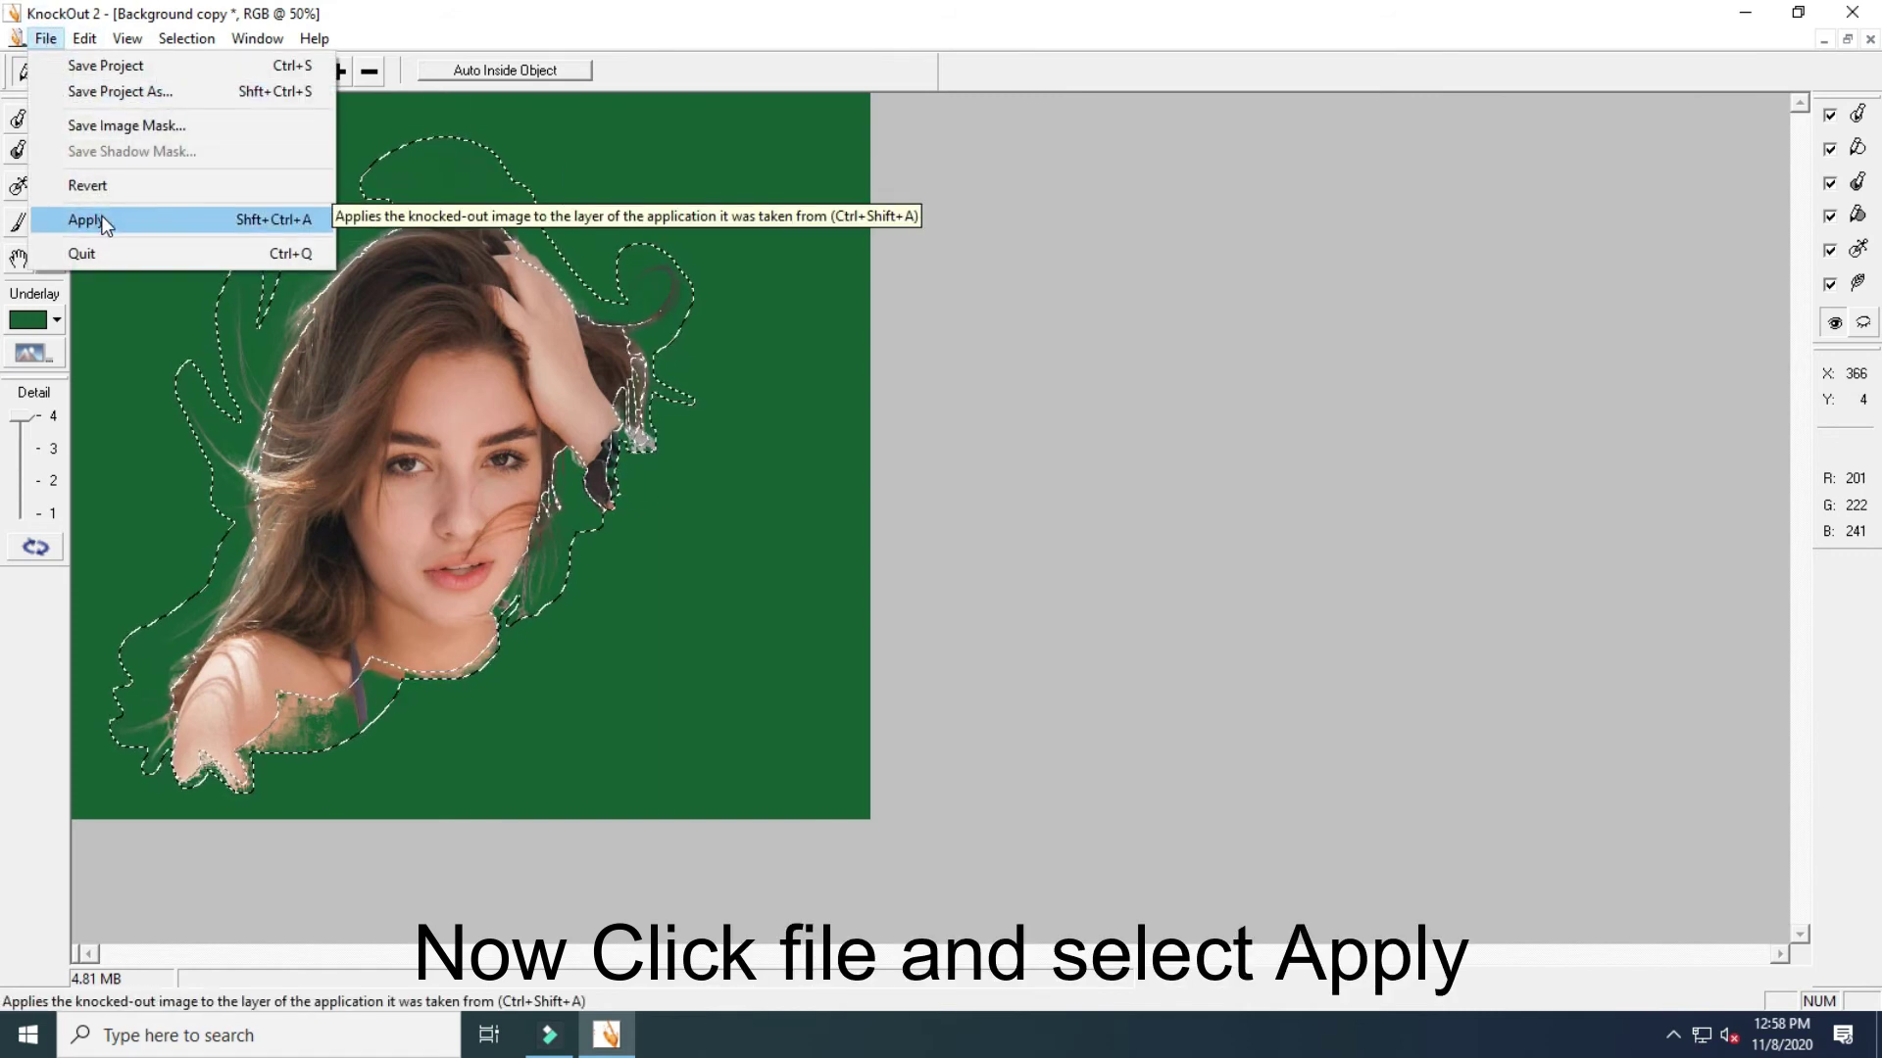
left_click(106, 221)
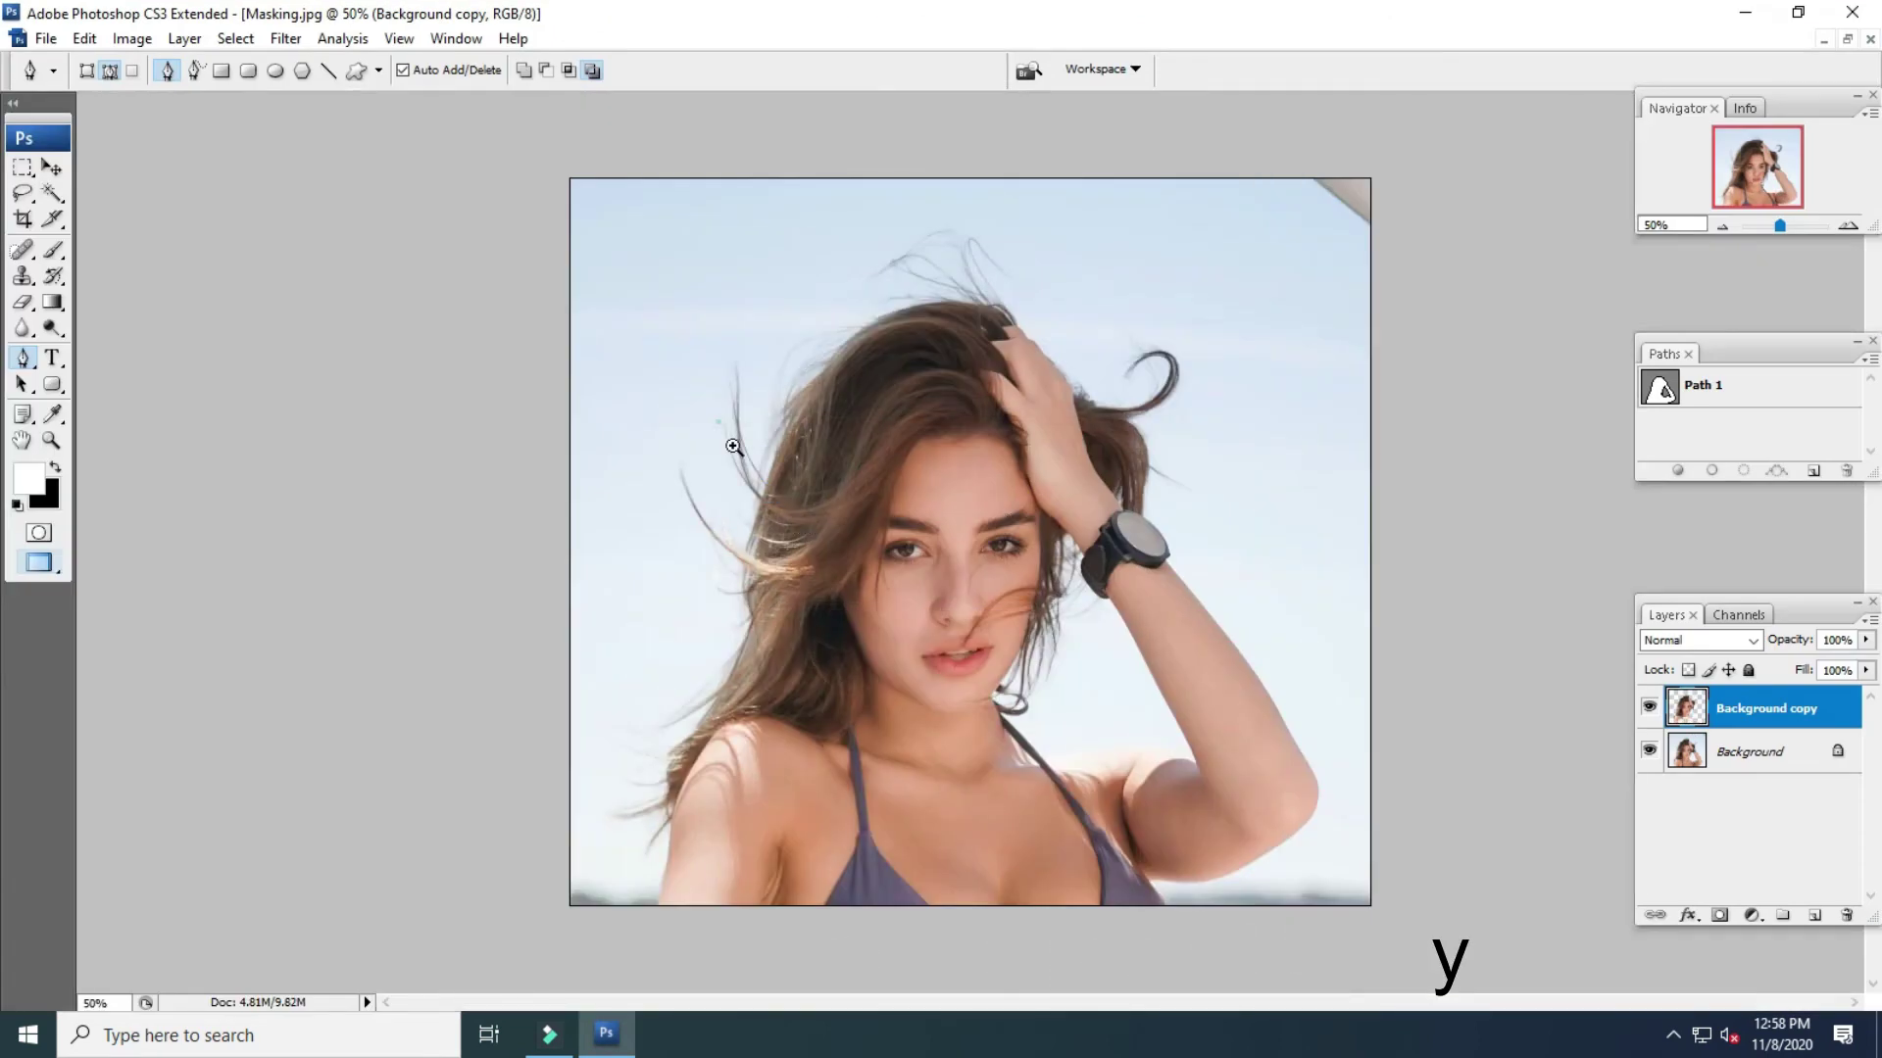
Add a white (#ffffff) Solid Color fill layer above the Background layer
left_click(1145, 620, "ctrl")
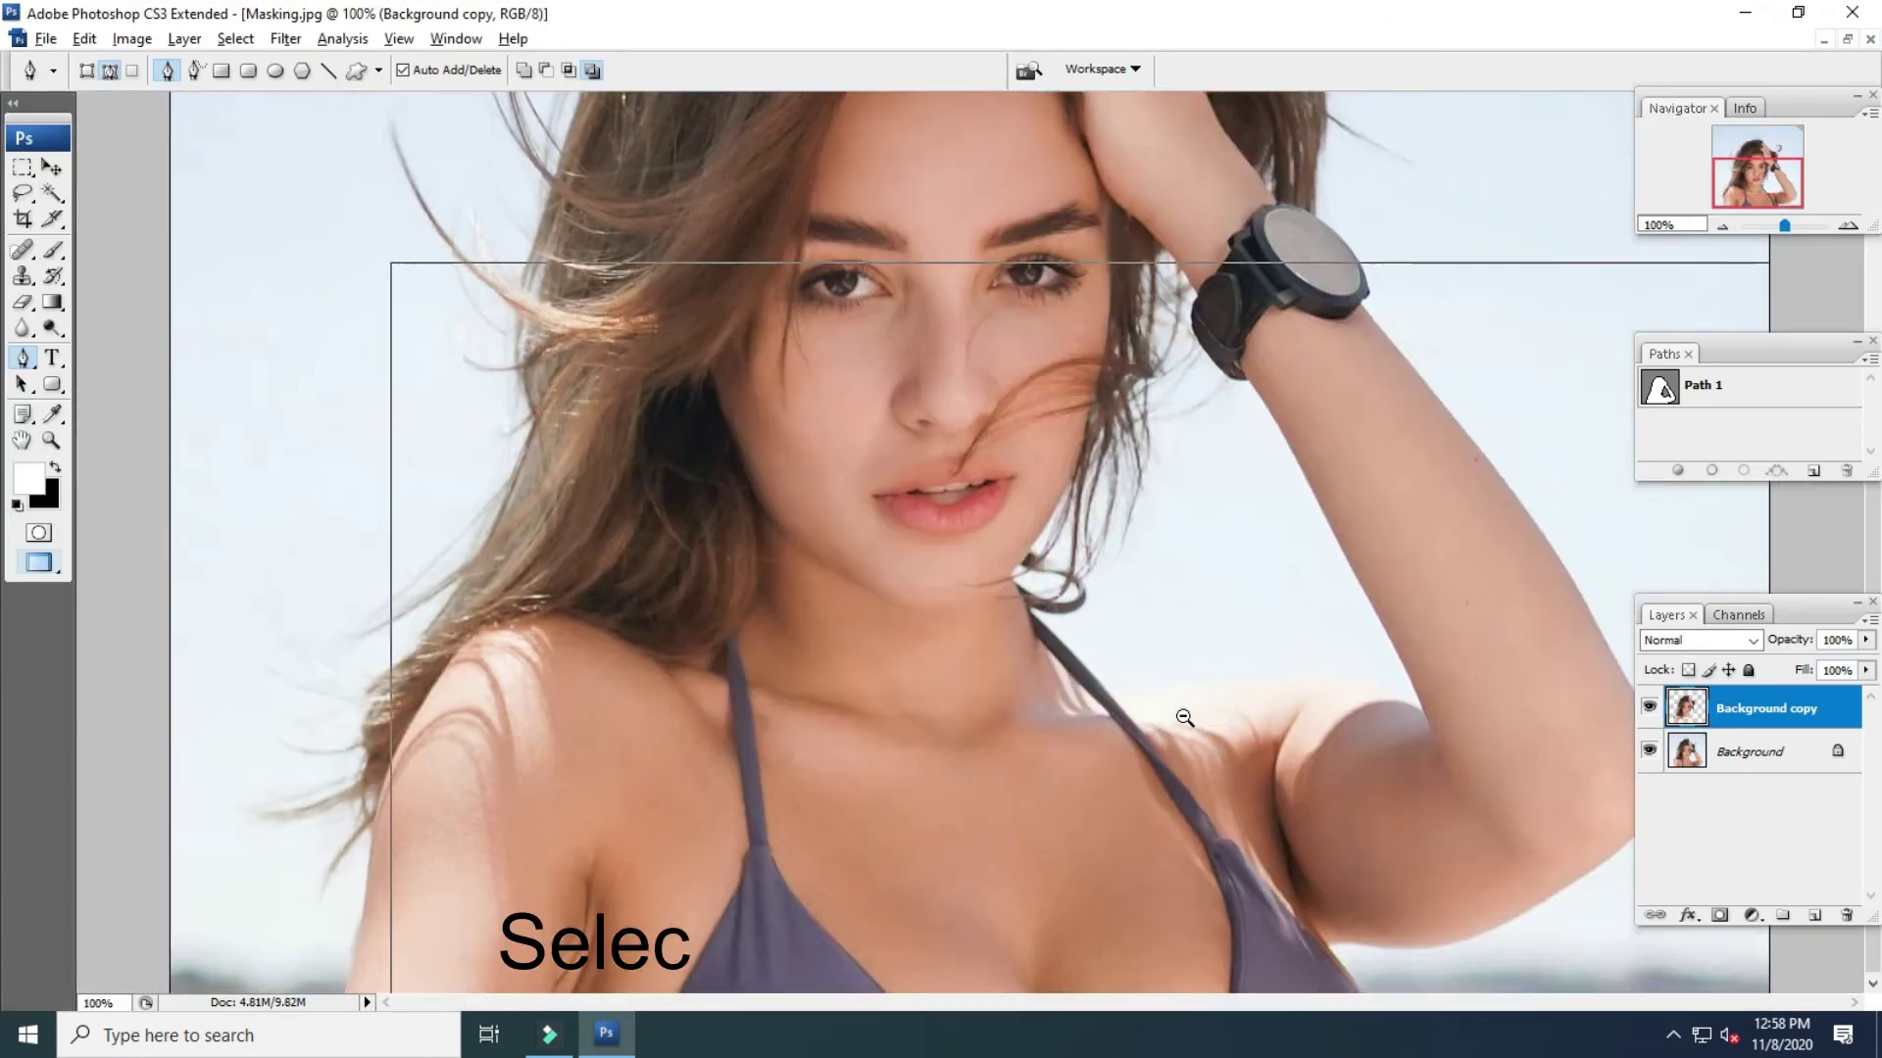
left_click(1183, 718, "alt")
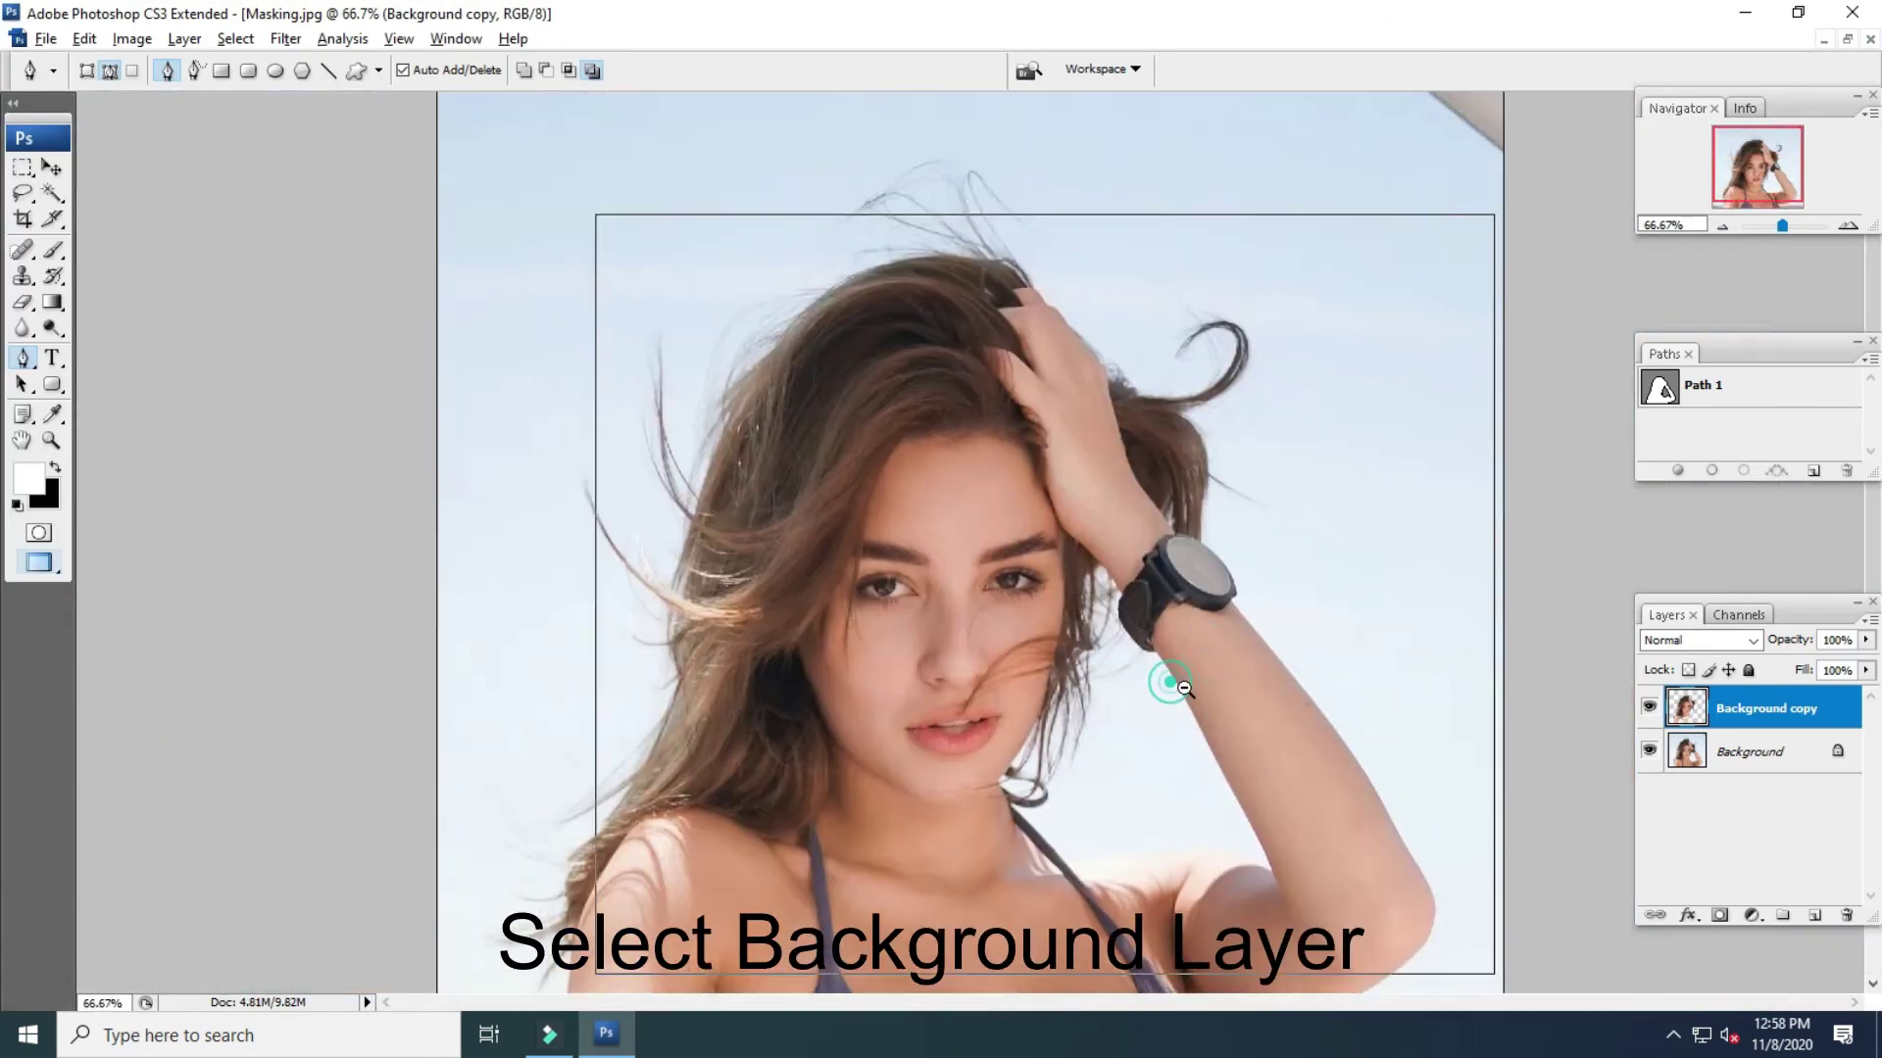
left_click(1166, 682, "alt")
left_click(1761, 758)
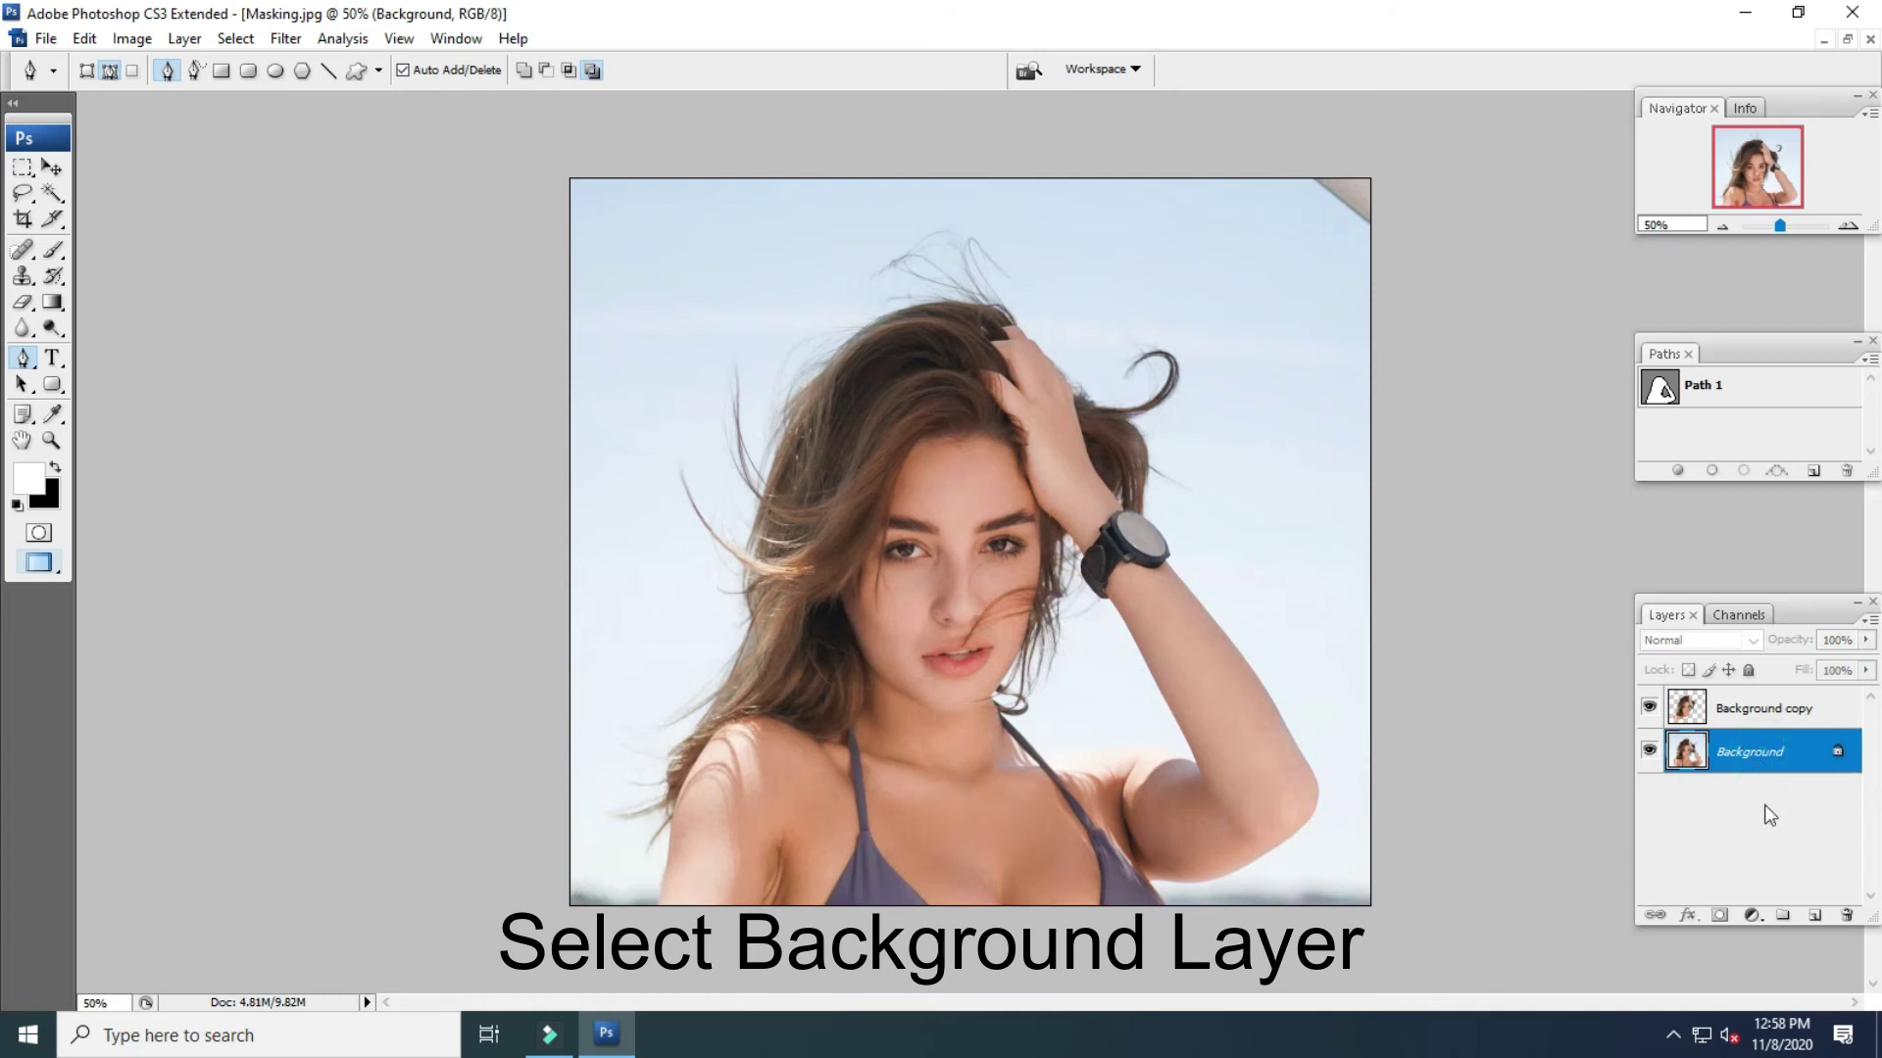
left_click(1761, 921)
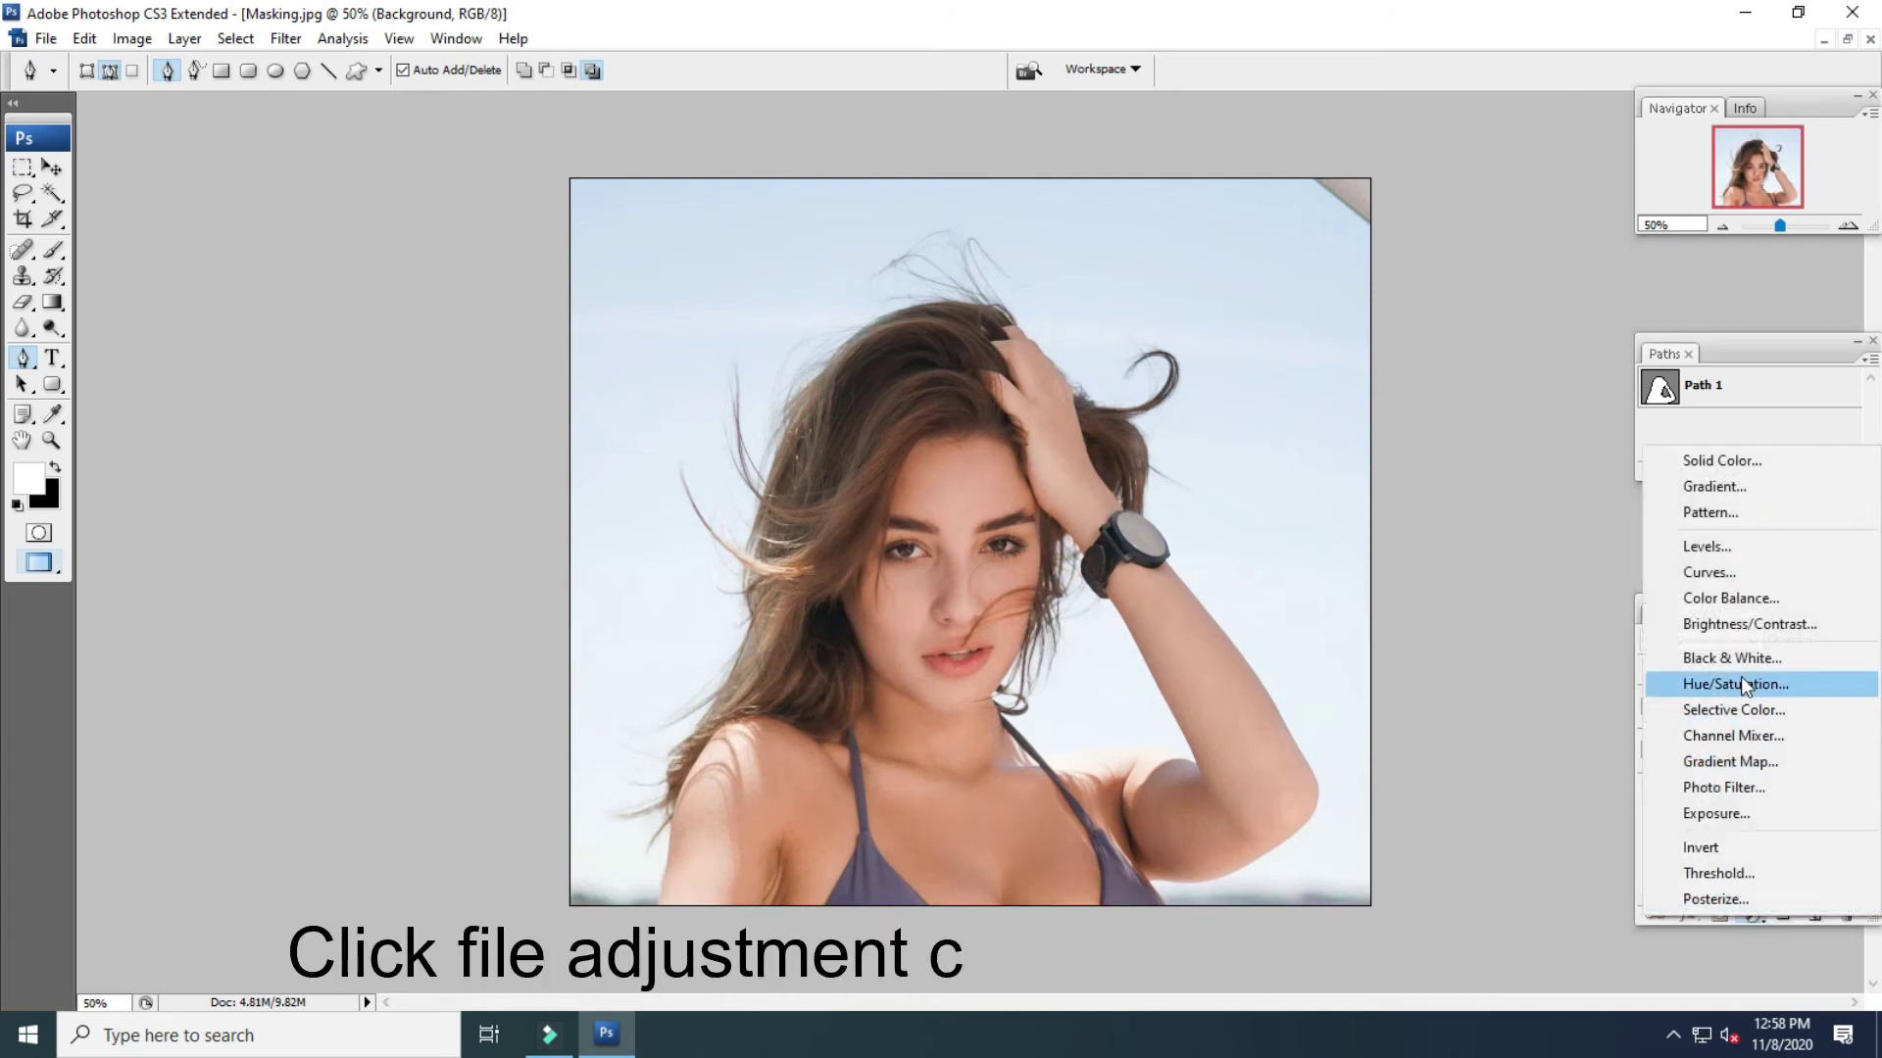
left_click(1715, 460)
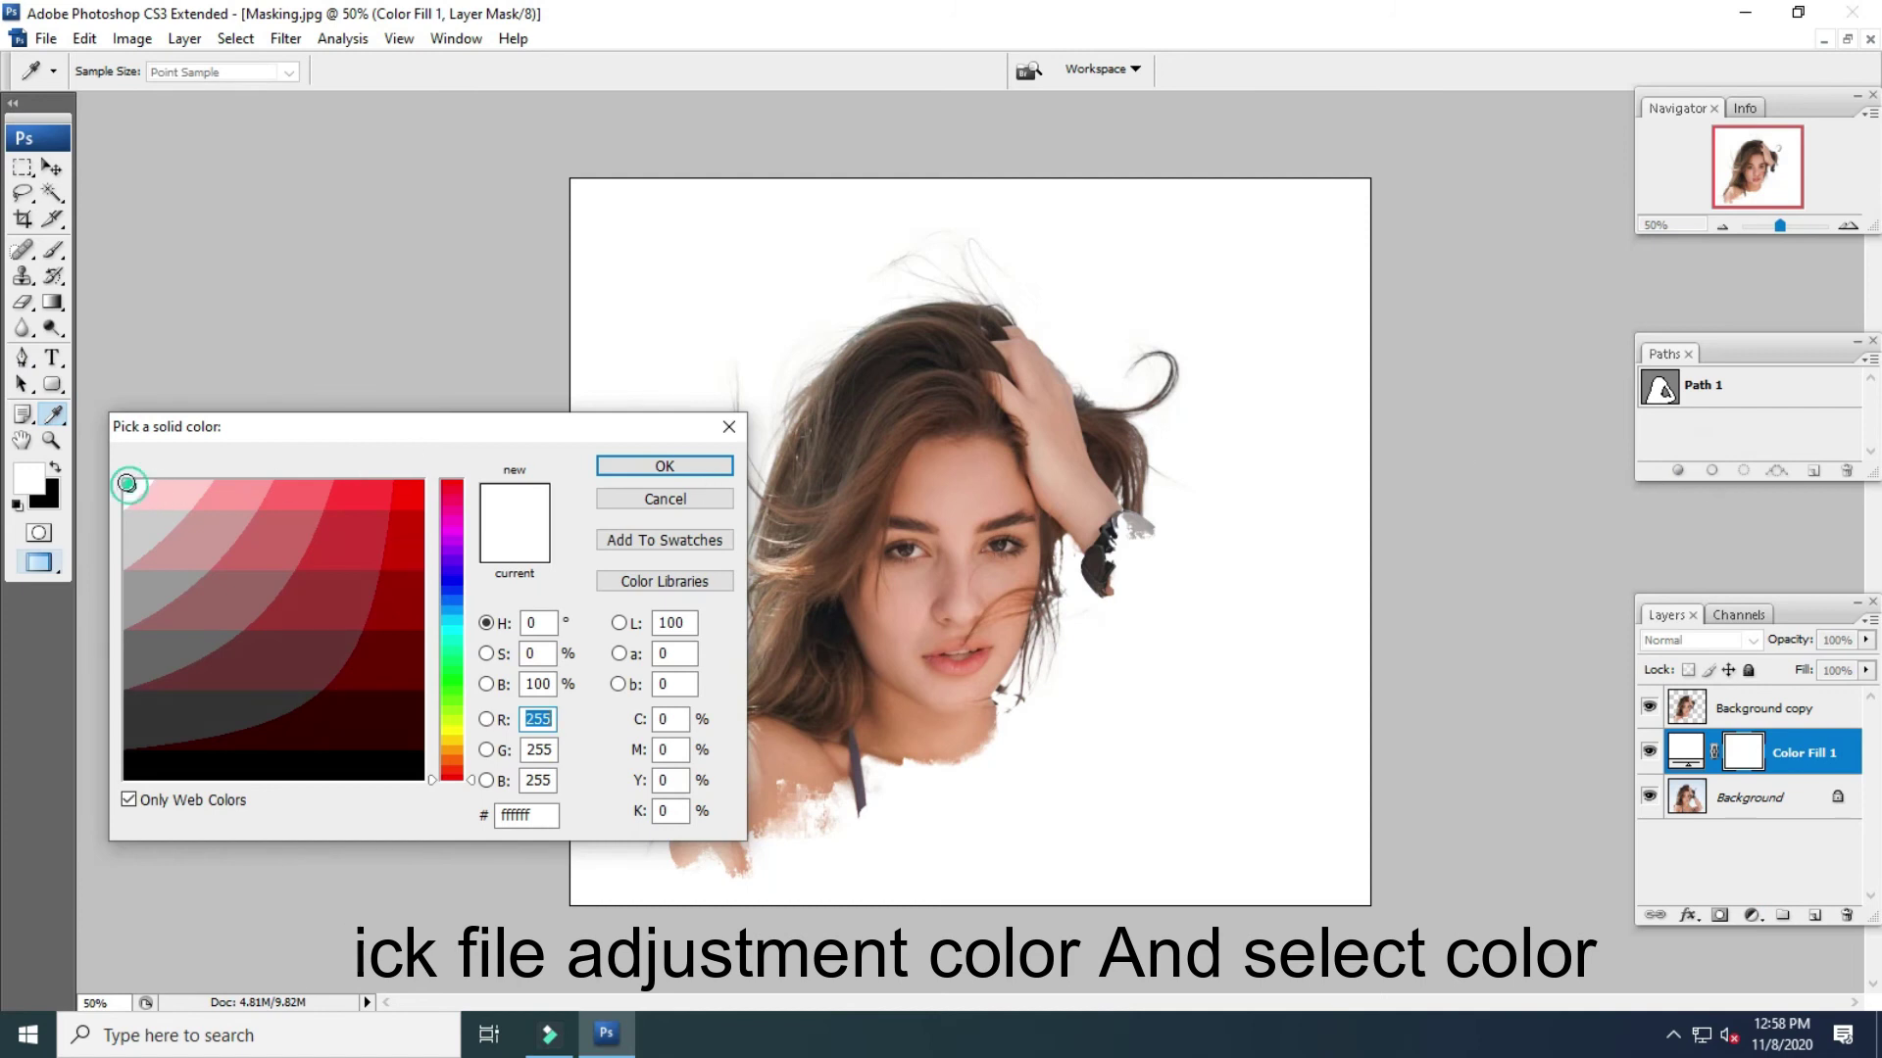
left_click(665, 466)
Reselect the Background copy layer and switch to the Eraser
scroll(1335, 700, "up", 3)
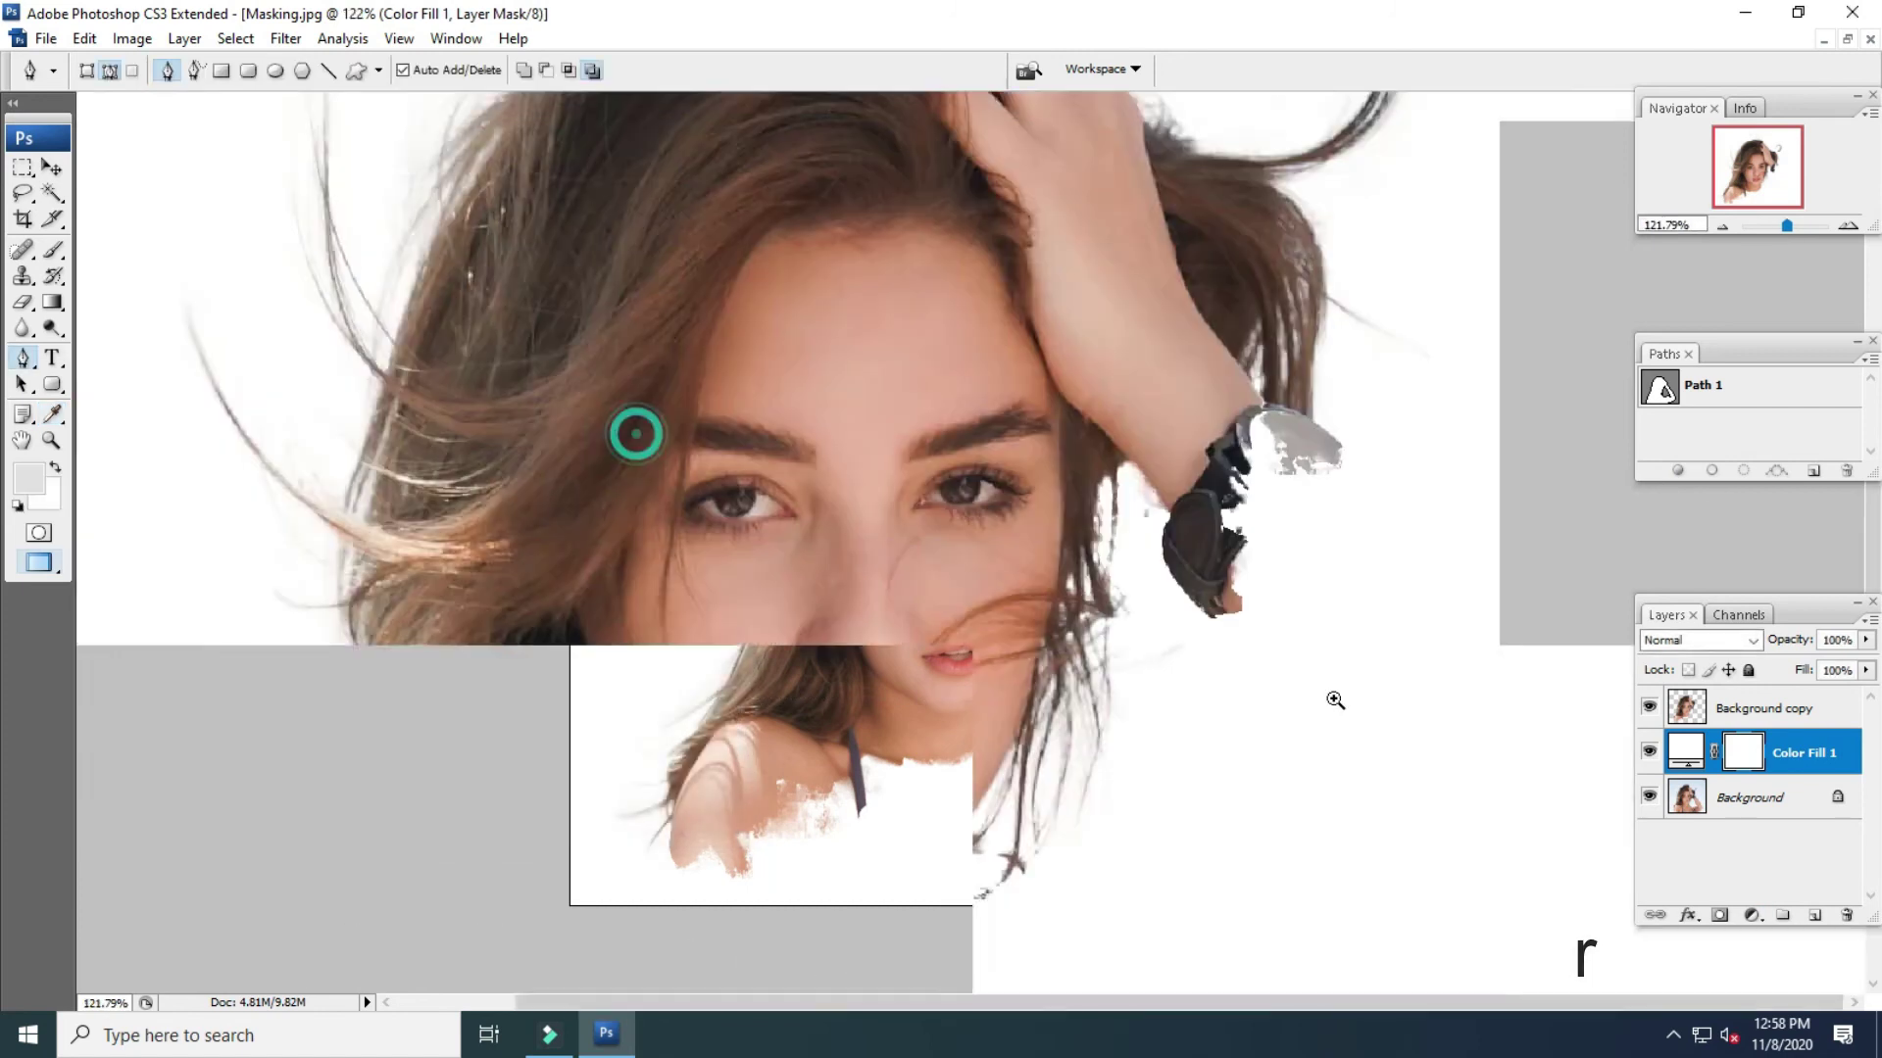
scroll(1171, 588, "down", 2)
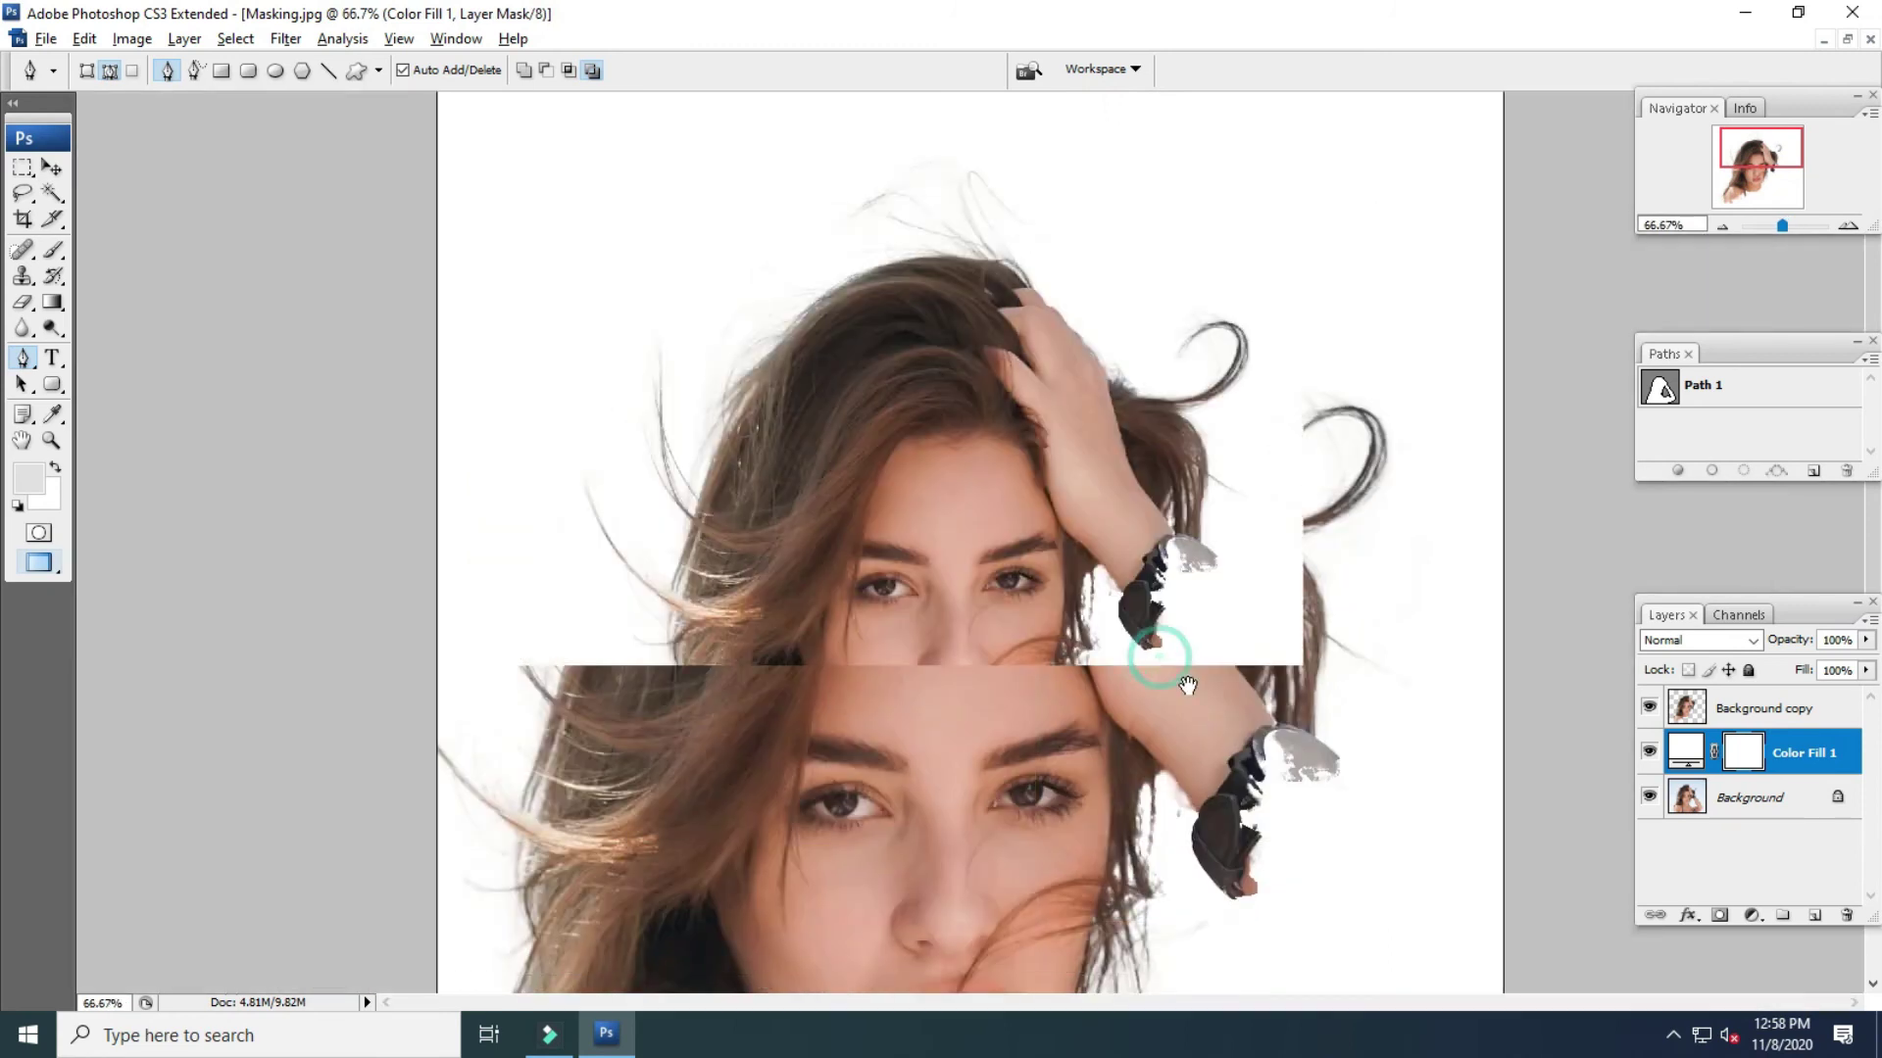
left_click(1775, 712)
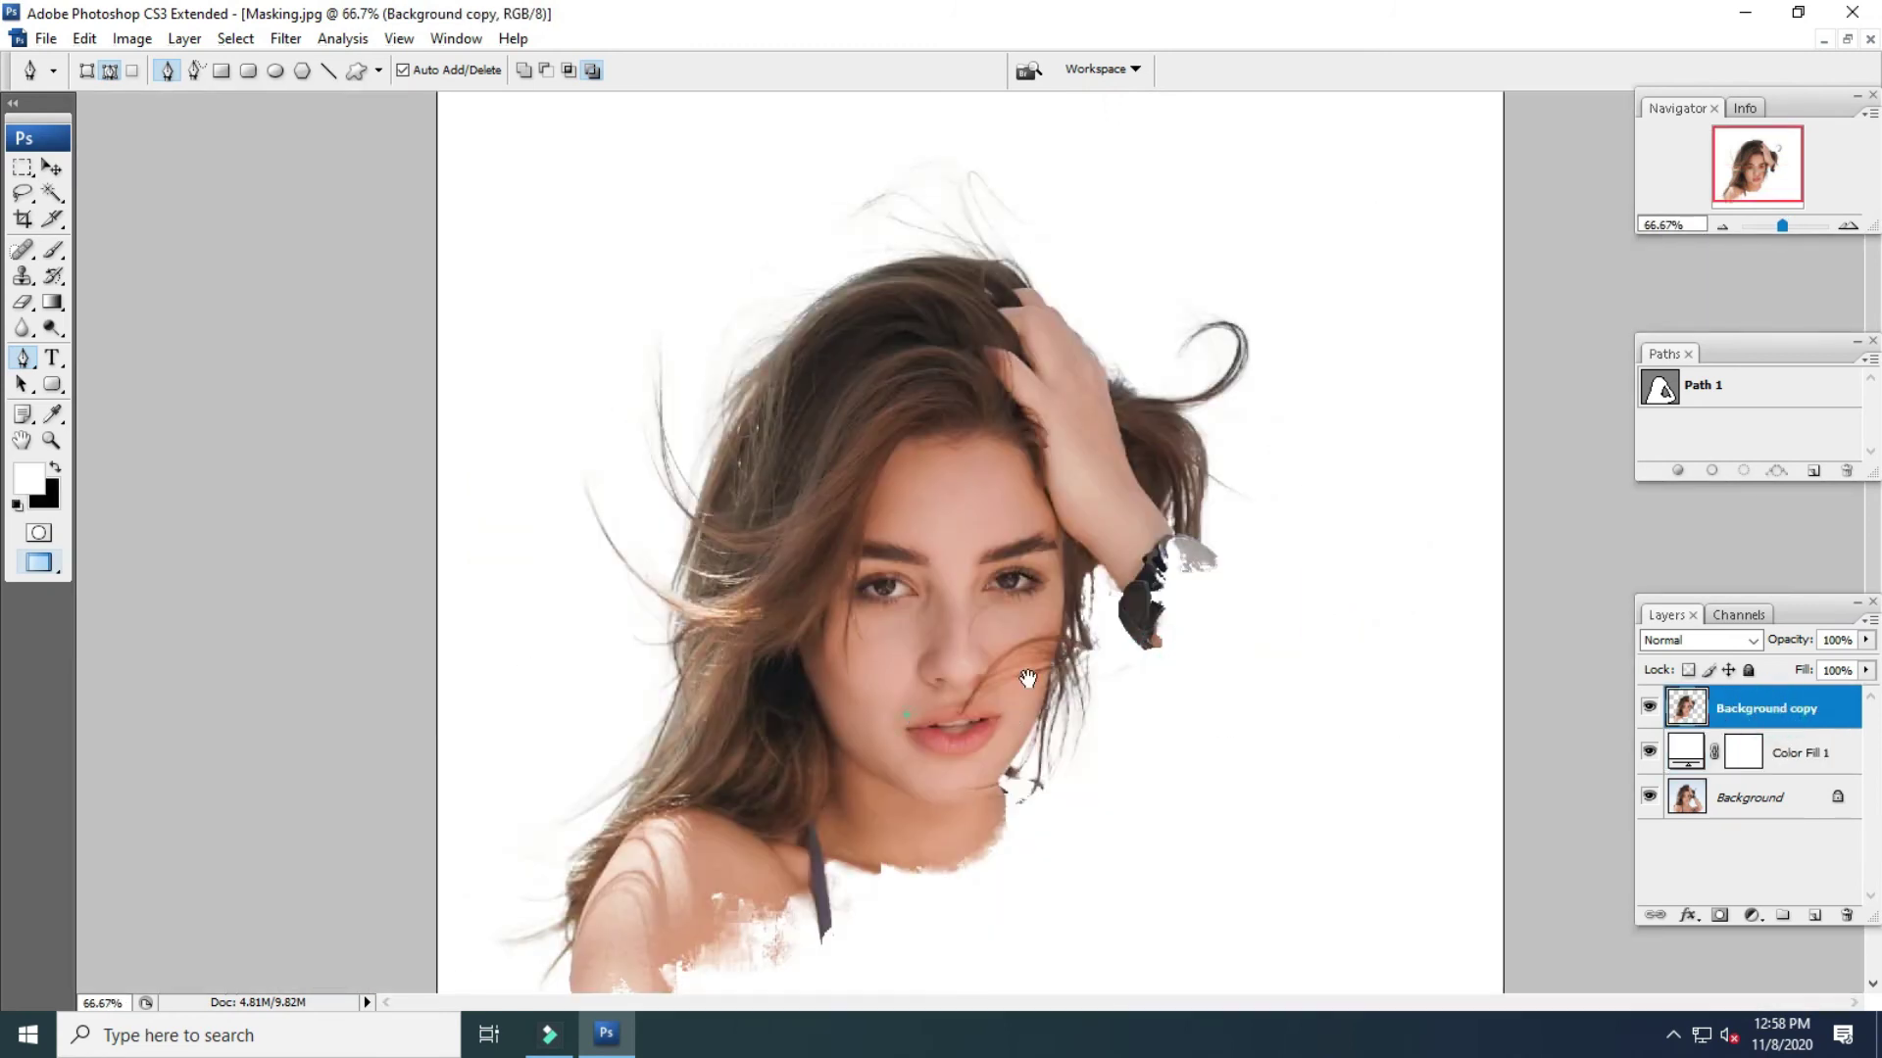
scroll(1028, 679, "down", 1)
key("e")
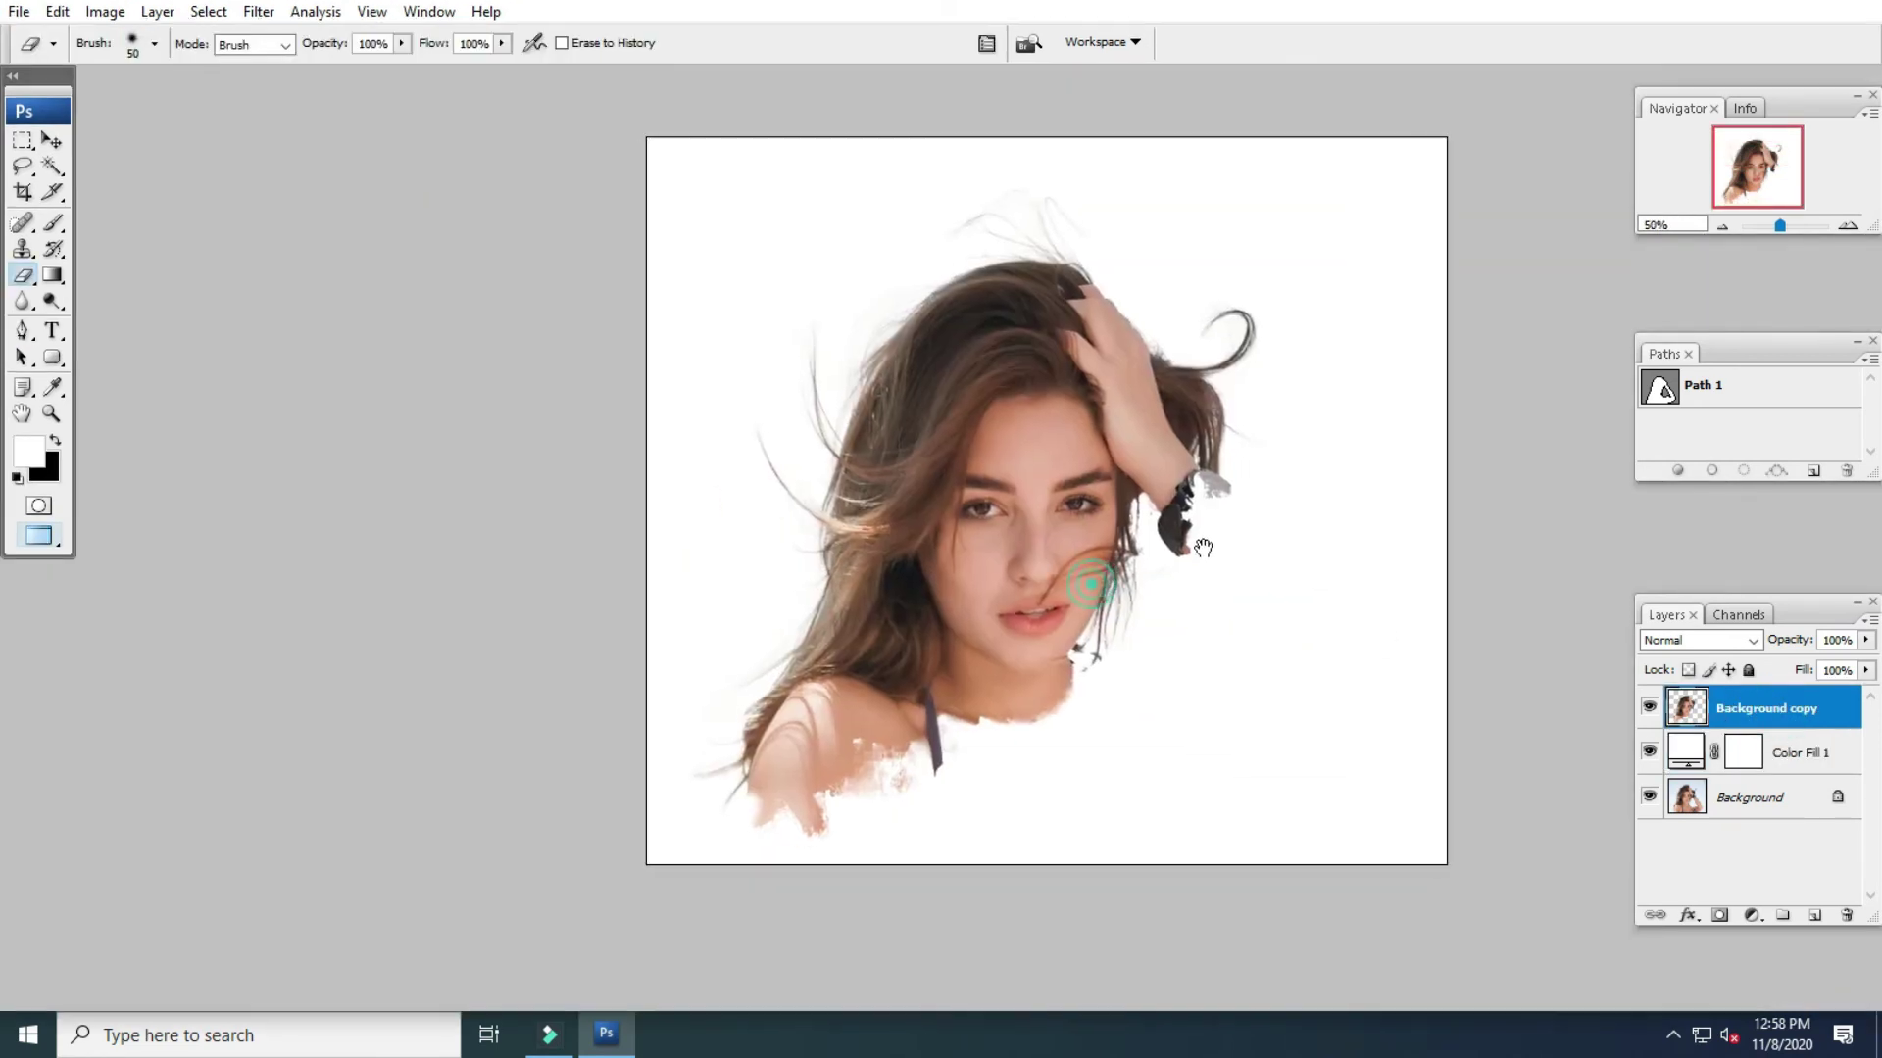
Load Path 1 on the Background layer, feather it 0.5 px, and copy it to a new layer
left_click(1735, 810)
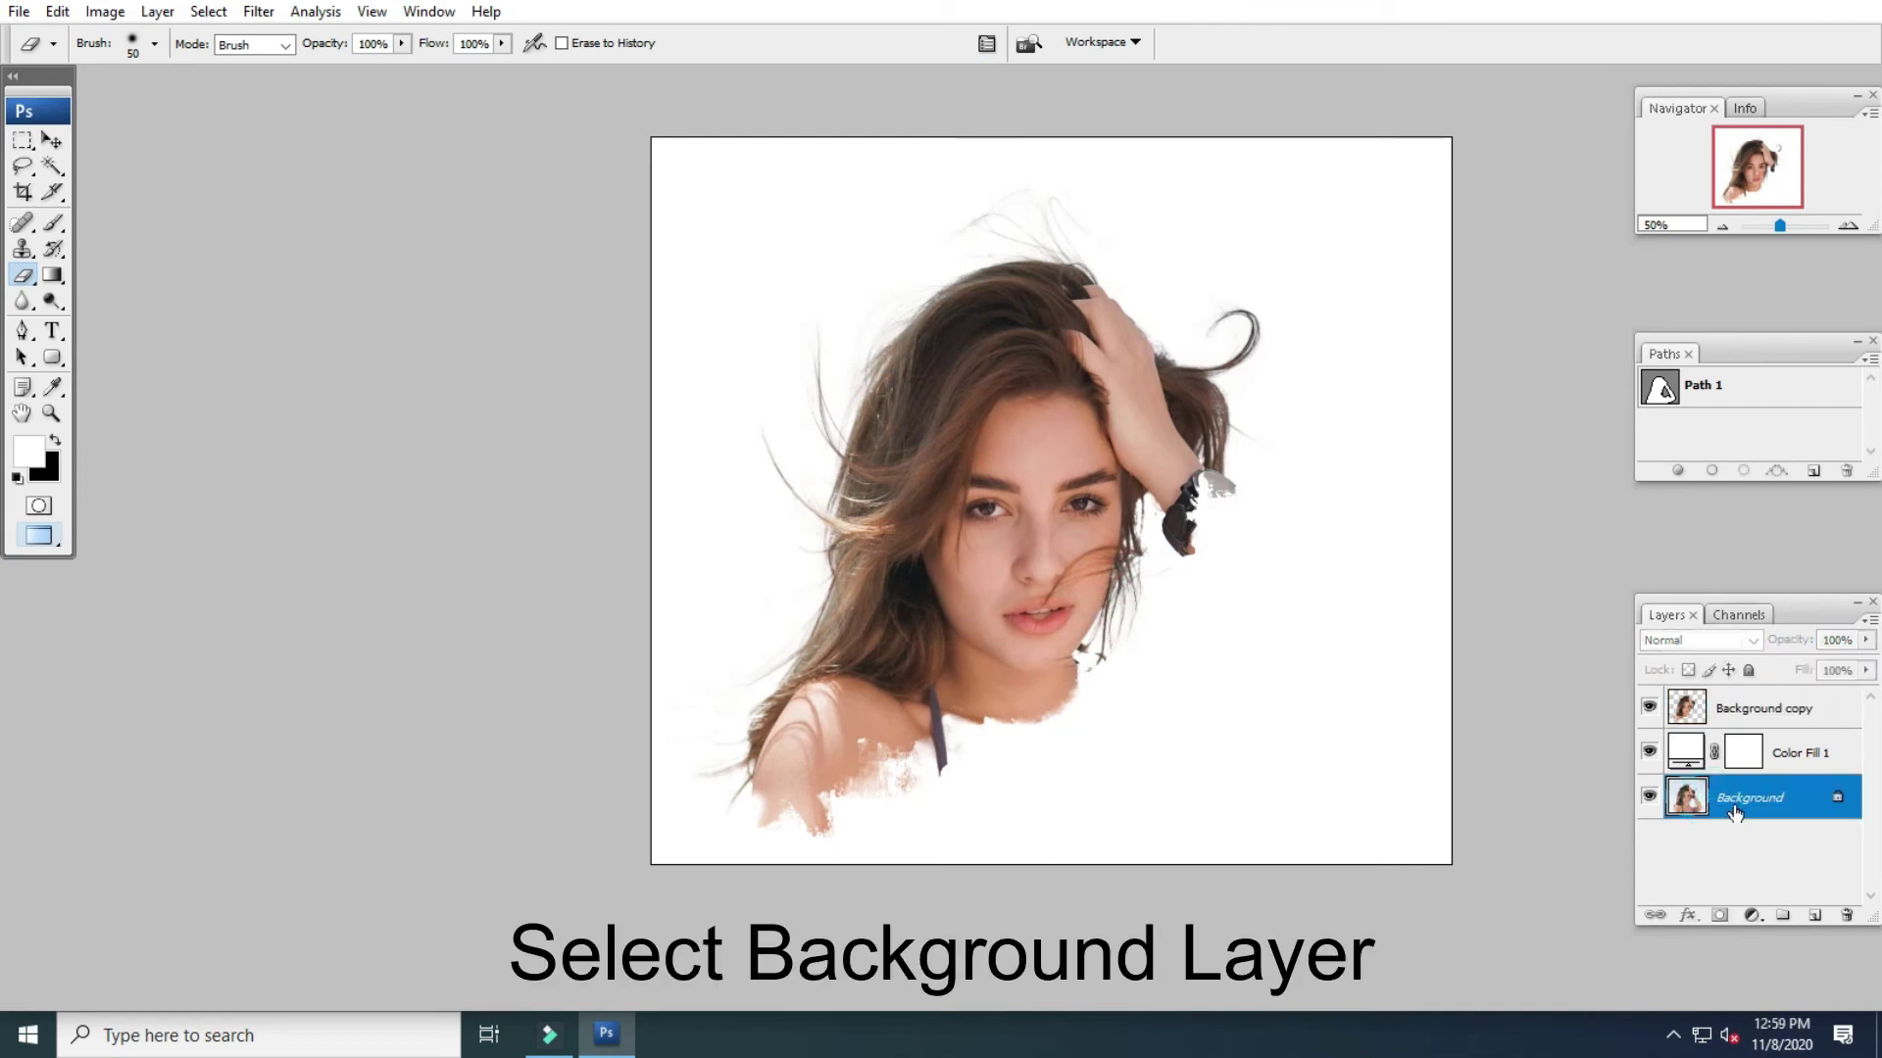
left_click(1701, 385)
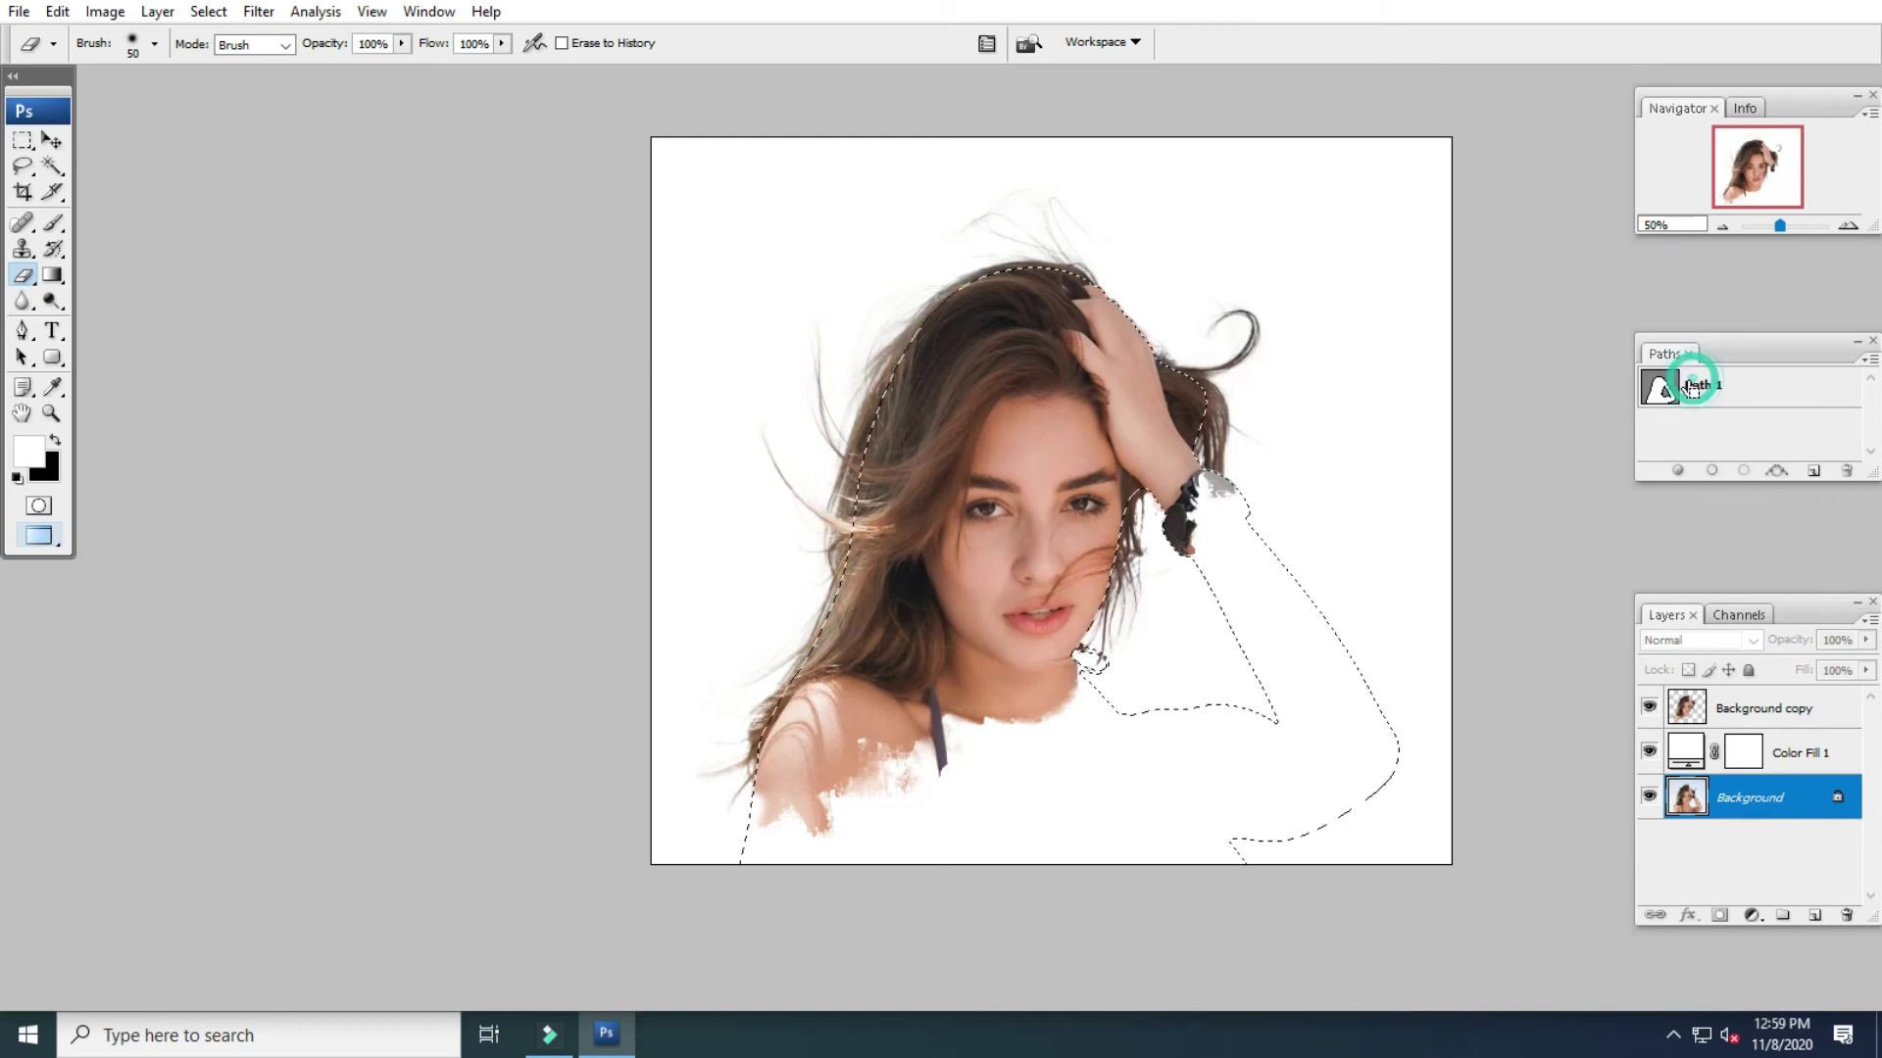
left_click(207, 11)
mouse_move(302, 271)
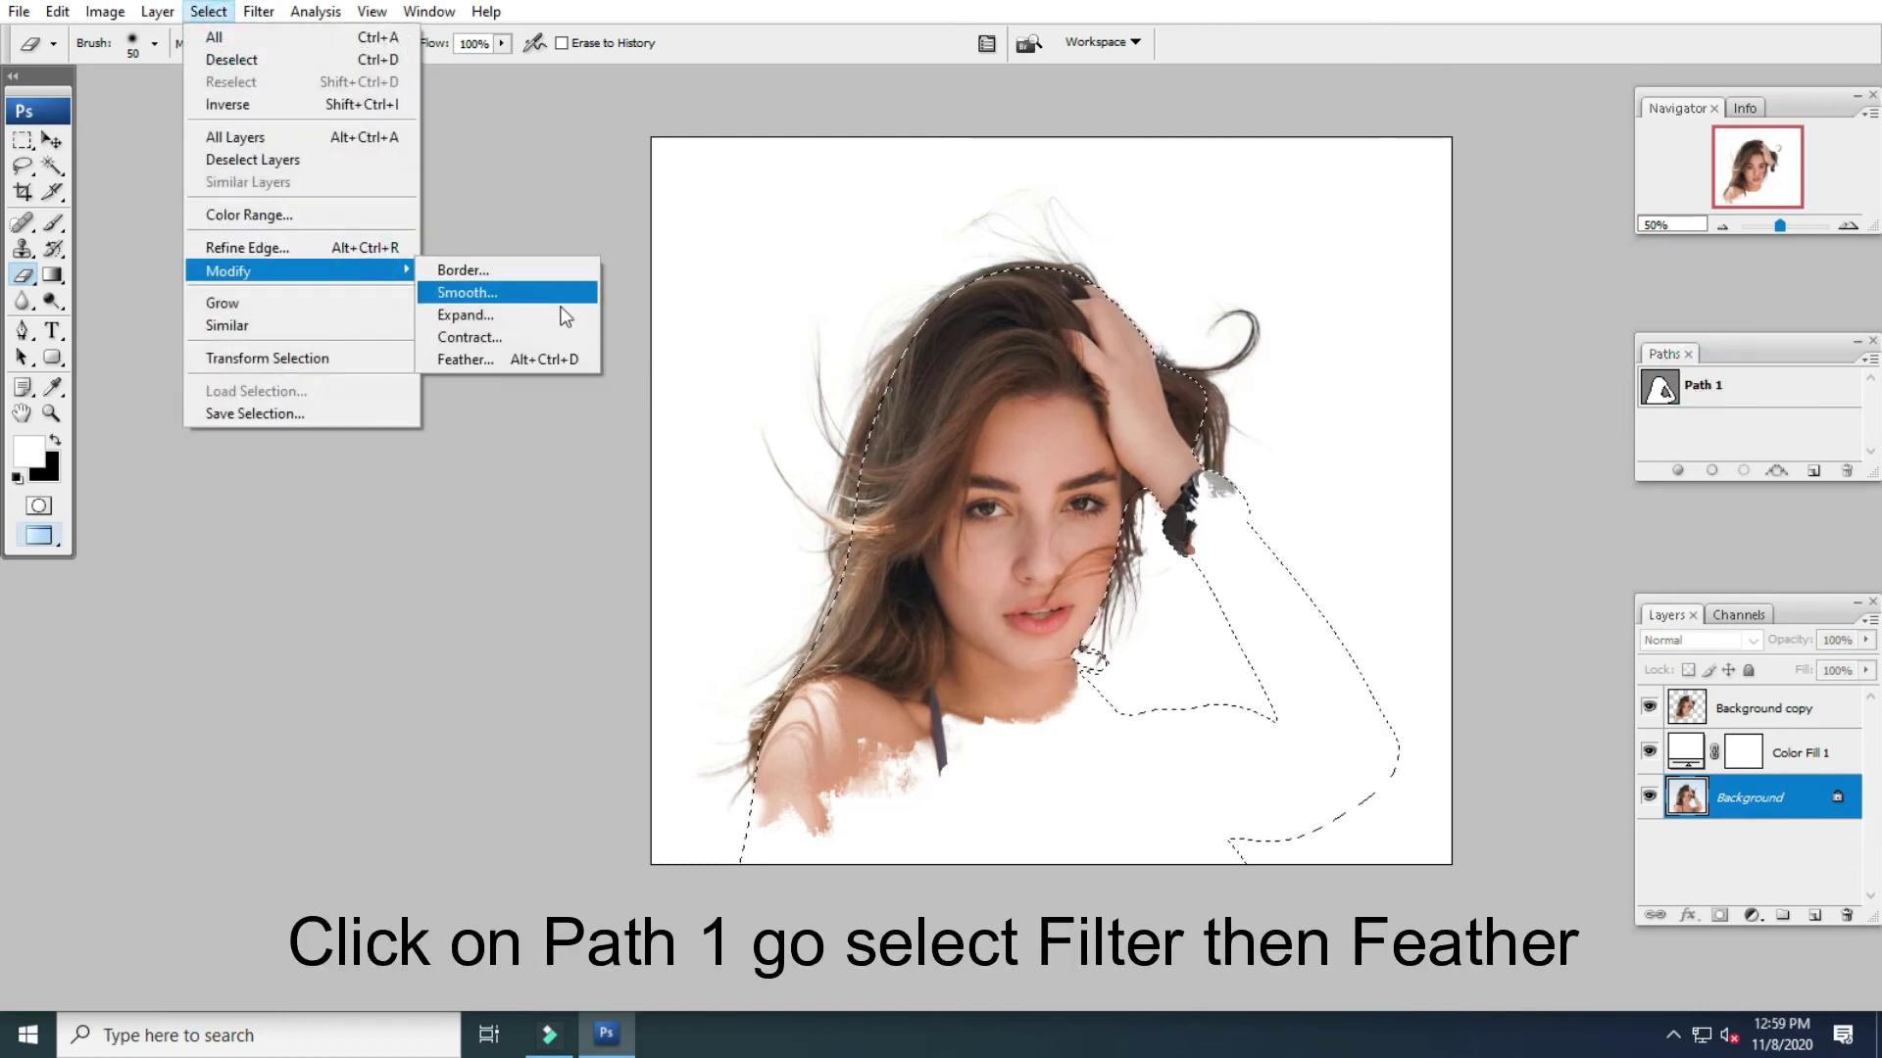
left_click(503, 364)
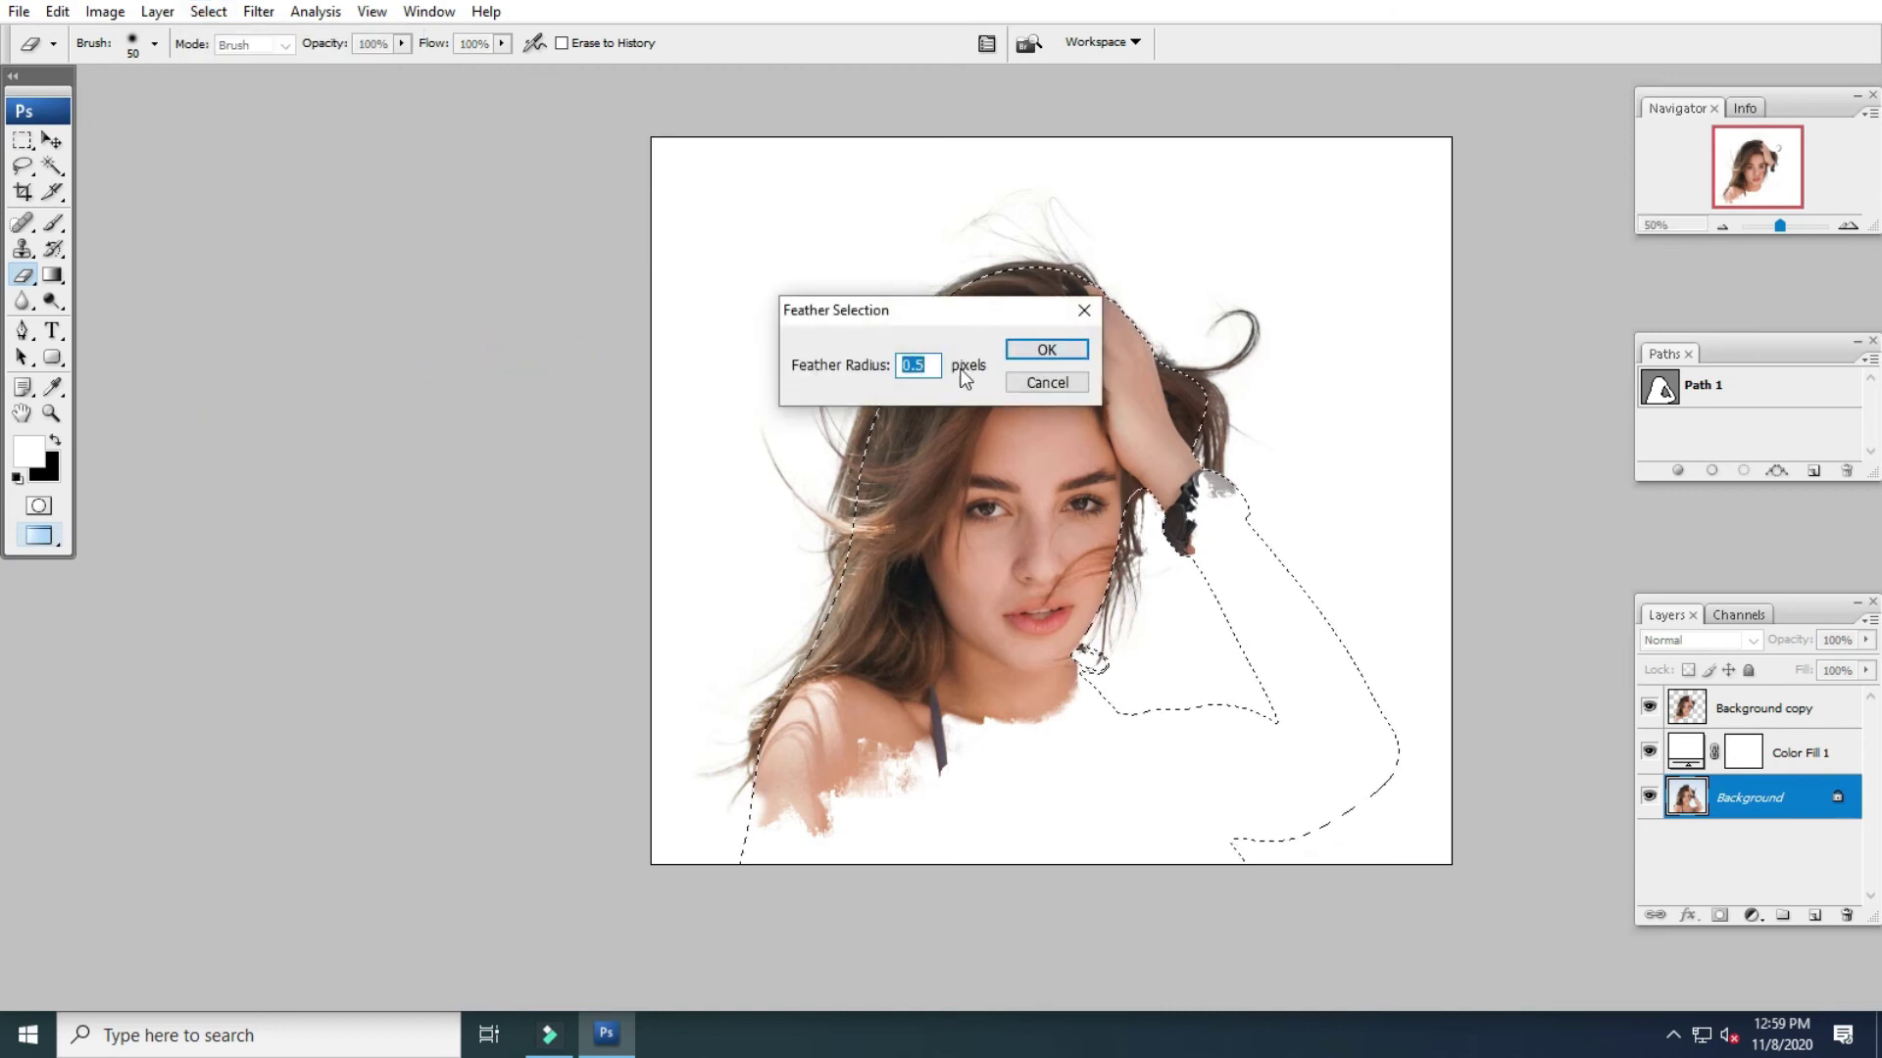
left_click(1044, 351)
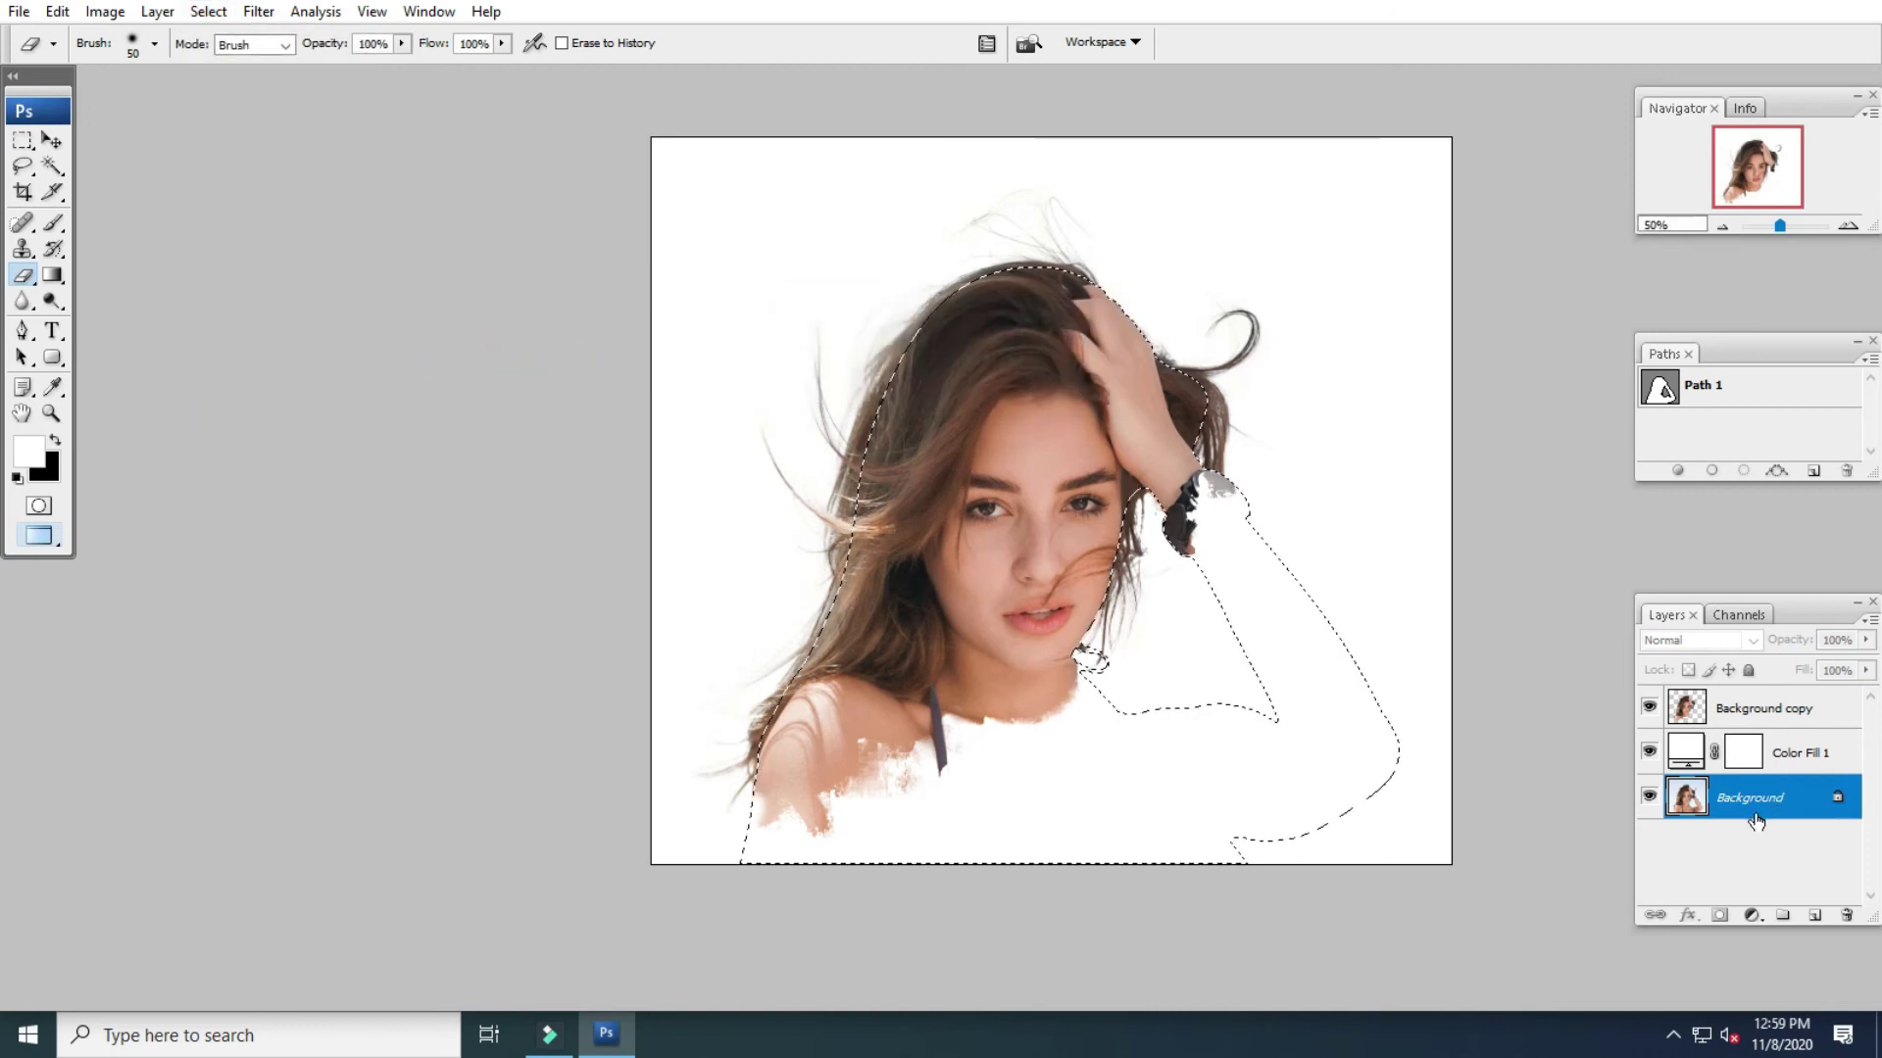
left_click_drag(1773, 819, 1710, 791)
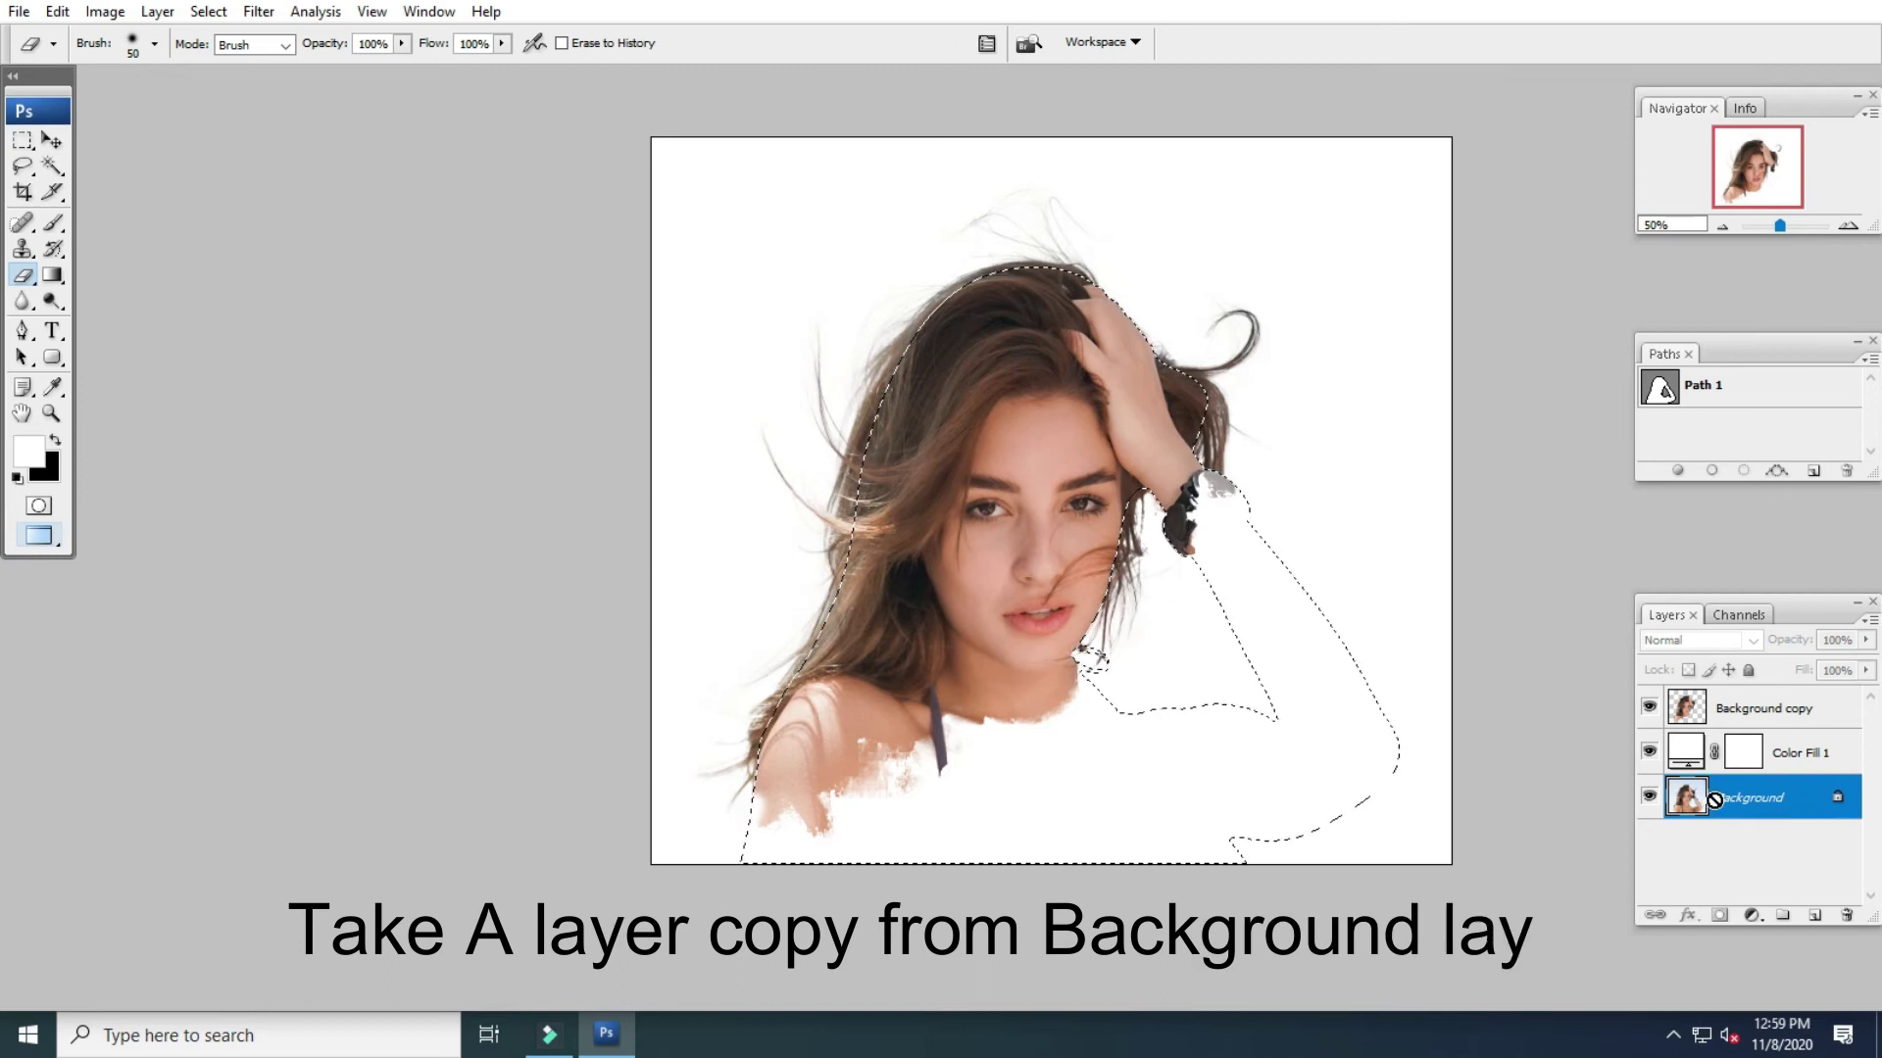
key("ctrl+j")
Move Layer 1 to the top of the stack and pick the plain Eraser Tool
key("ctrl+bracketright")
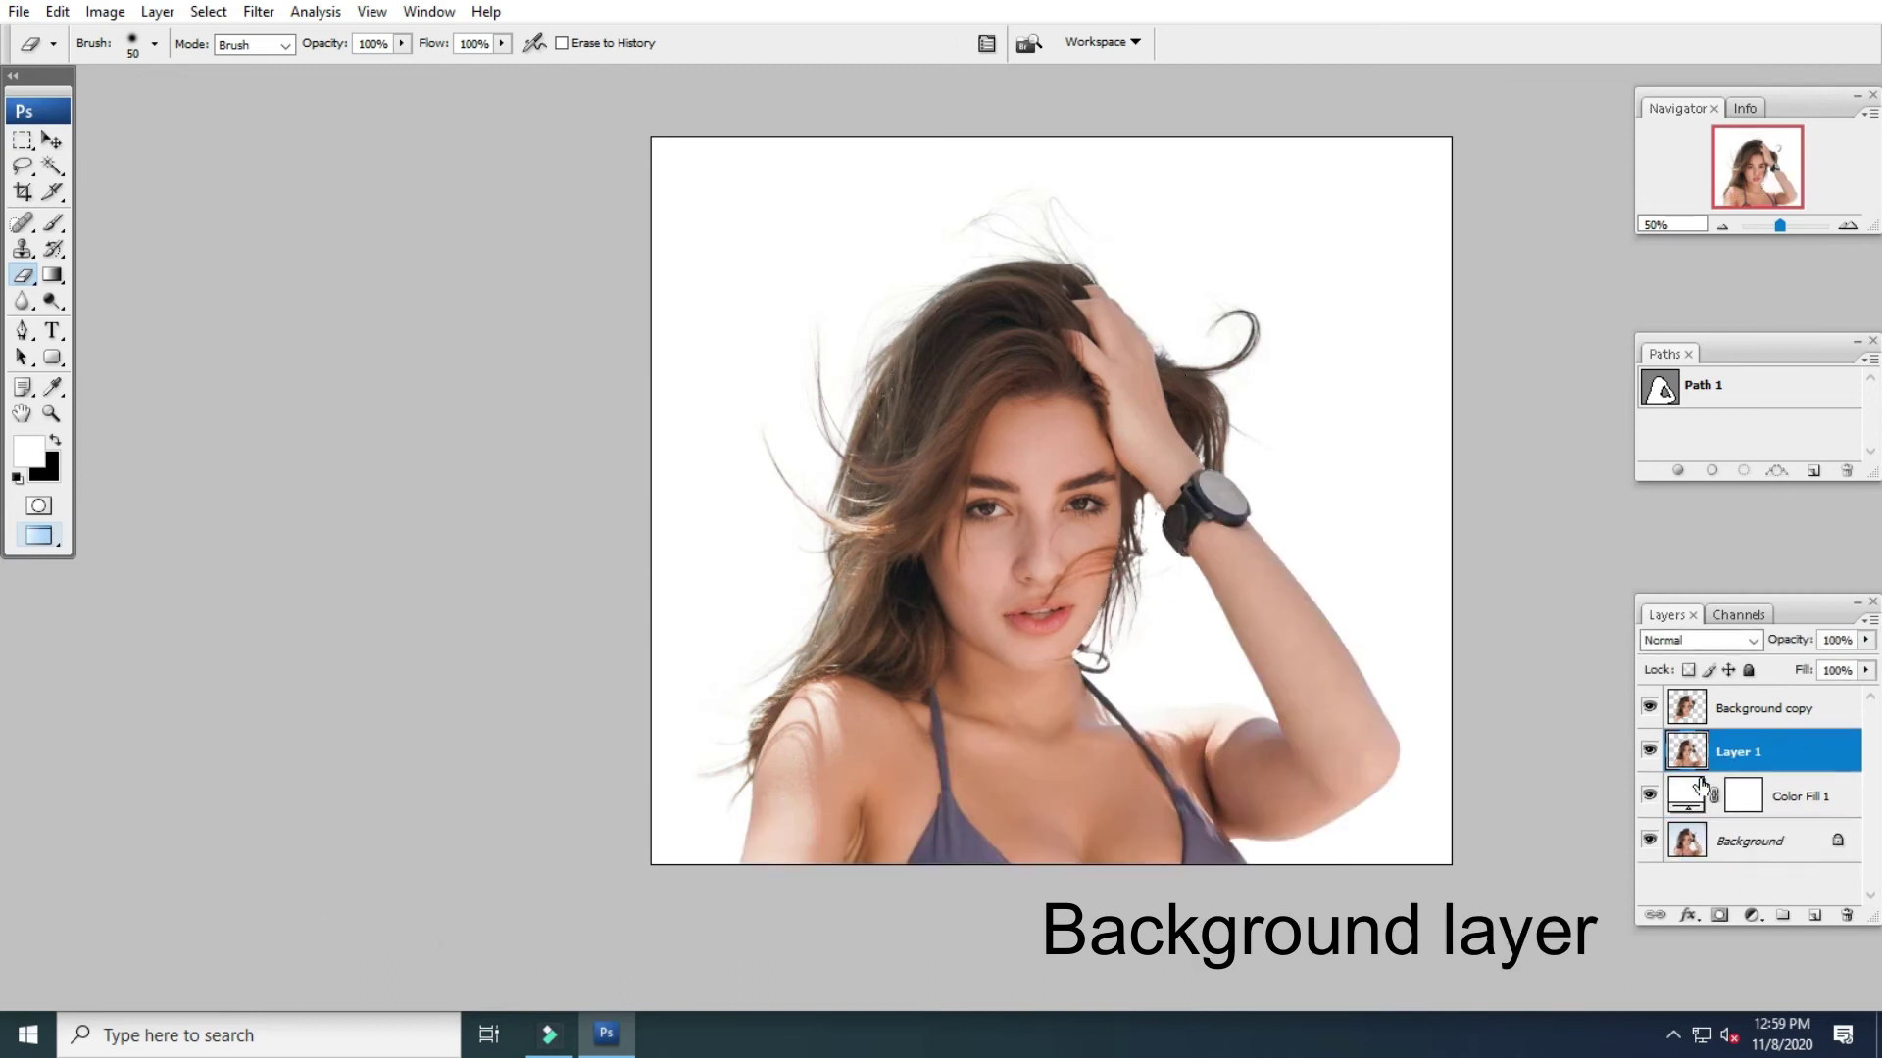
key("ctrl+bracketright")
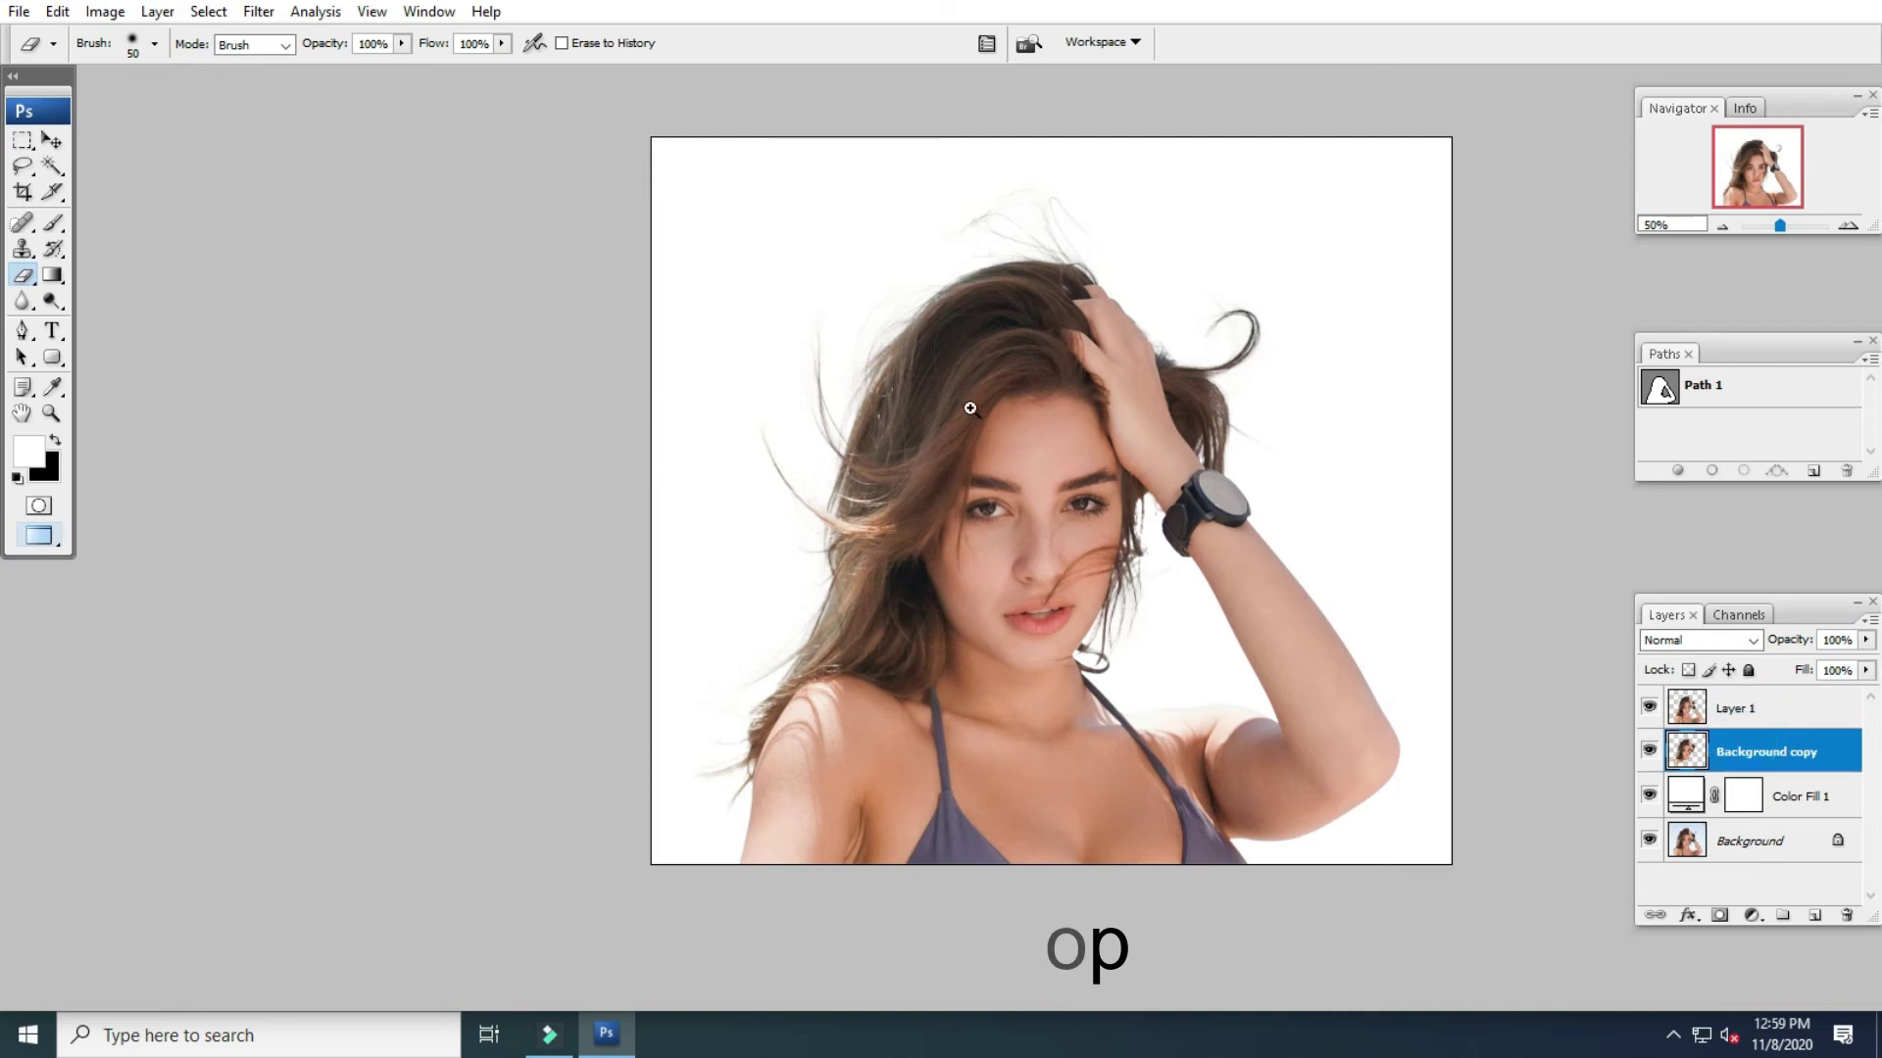
key("ctrl+plus")
left_click(32, 279)
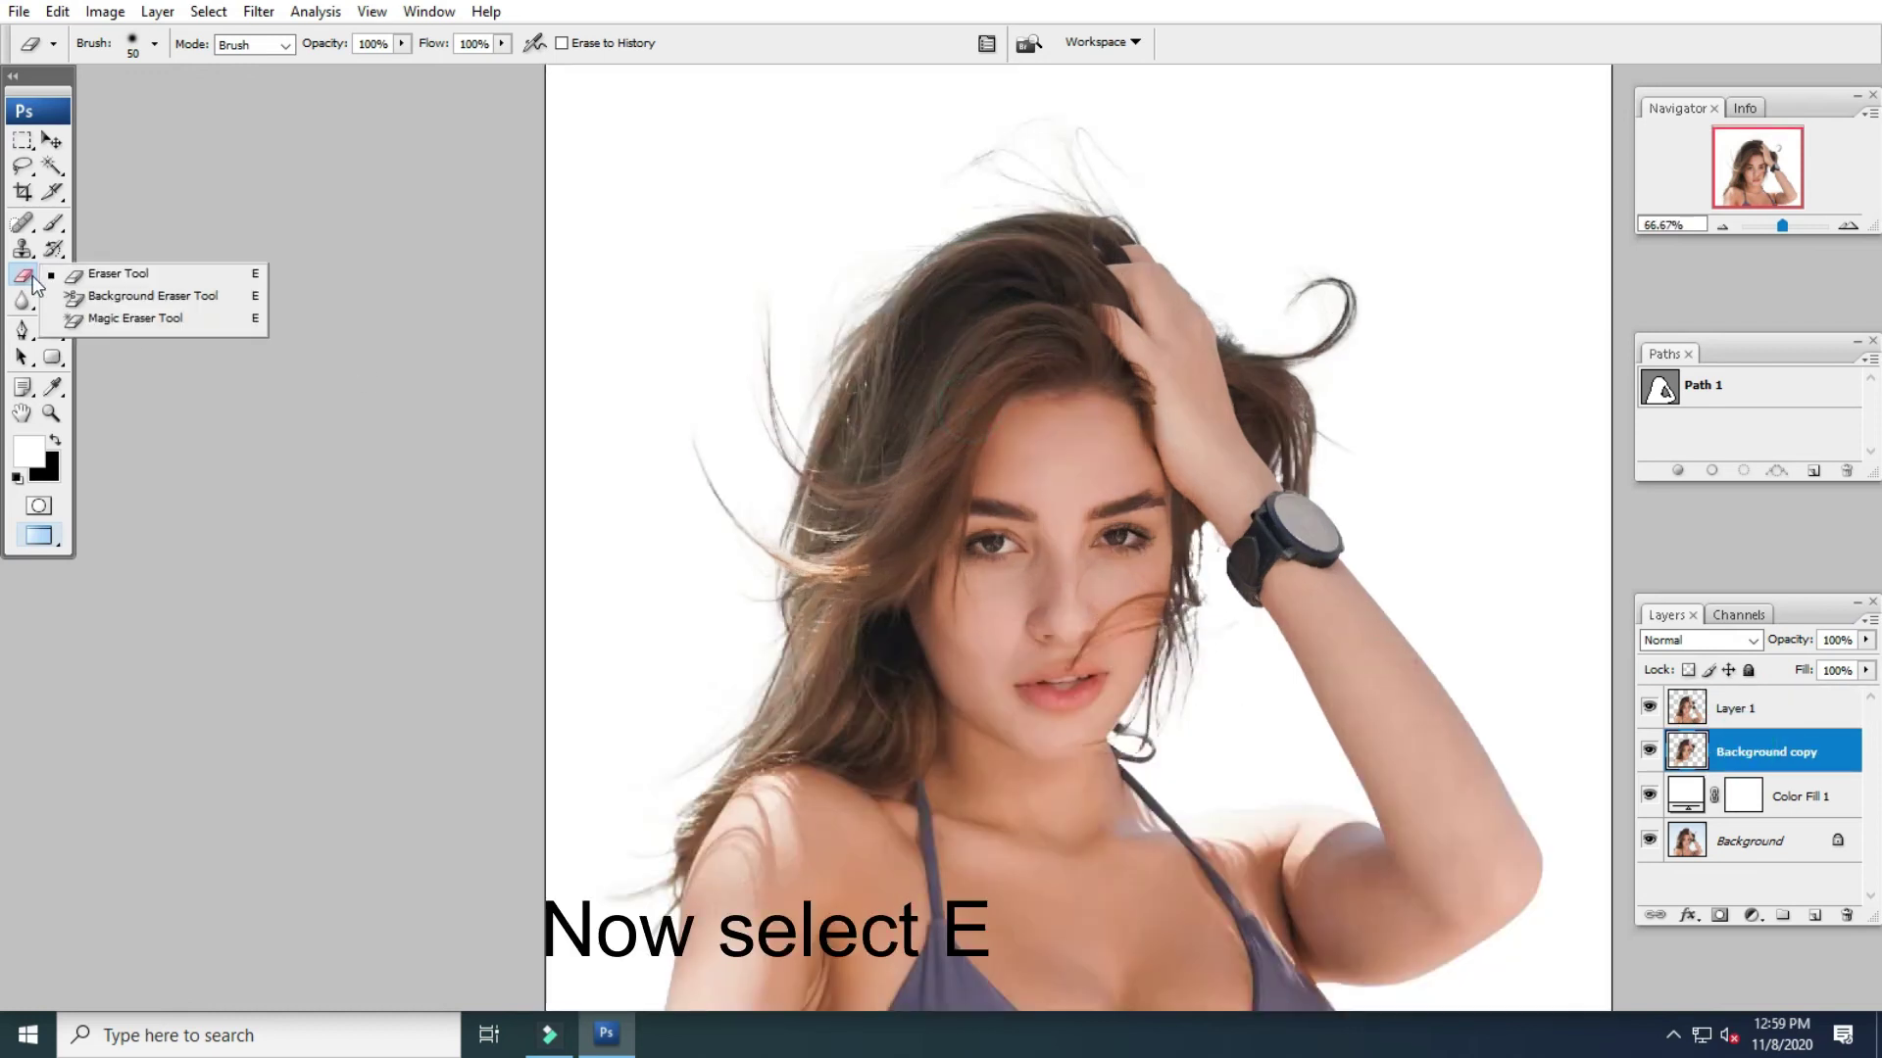
left_click(118, 274)
Erase stray specks beside the left shoulder hair, adjusting the eraser size
key("ctrl+plus")
left_click_drag(786, 587, 930, 454)
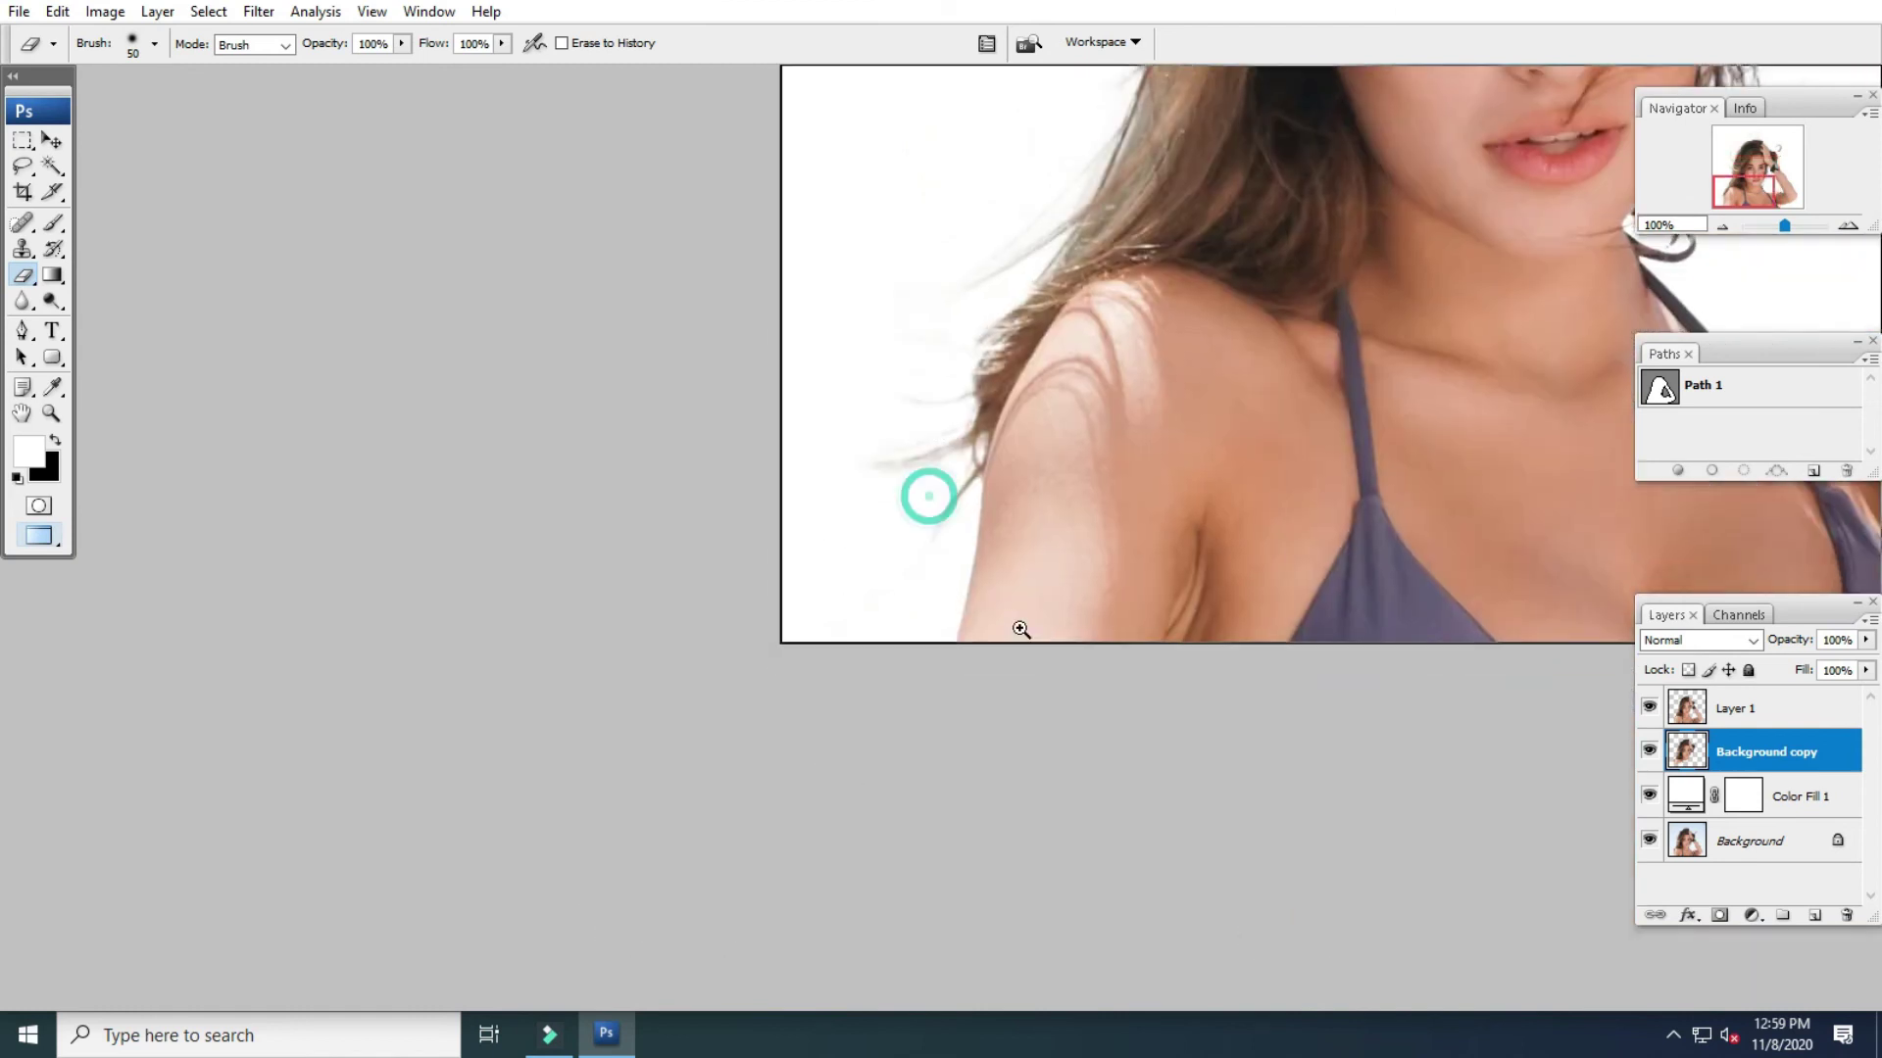
key("ctrl+plus")
left_click_drag(1019, 712, 1063, 644)
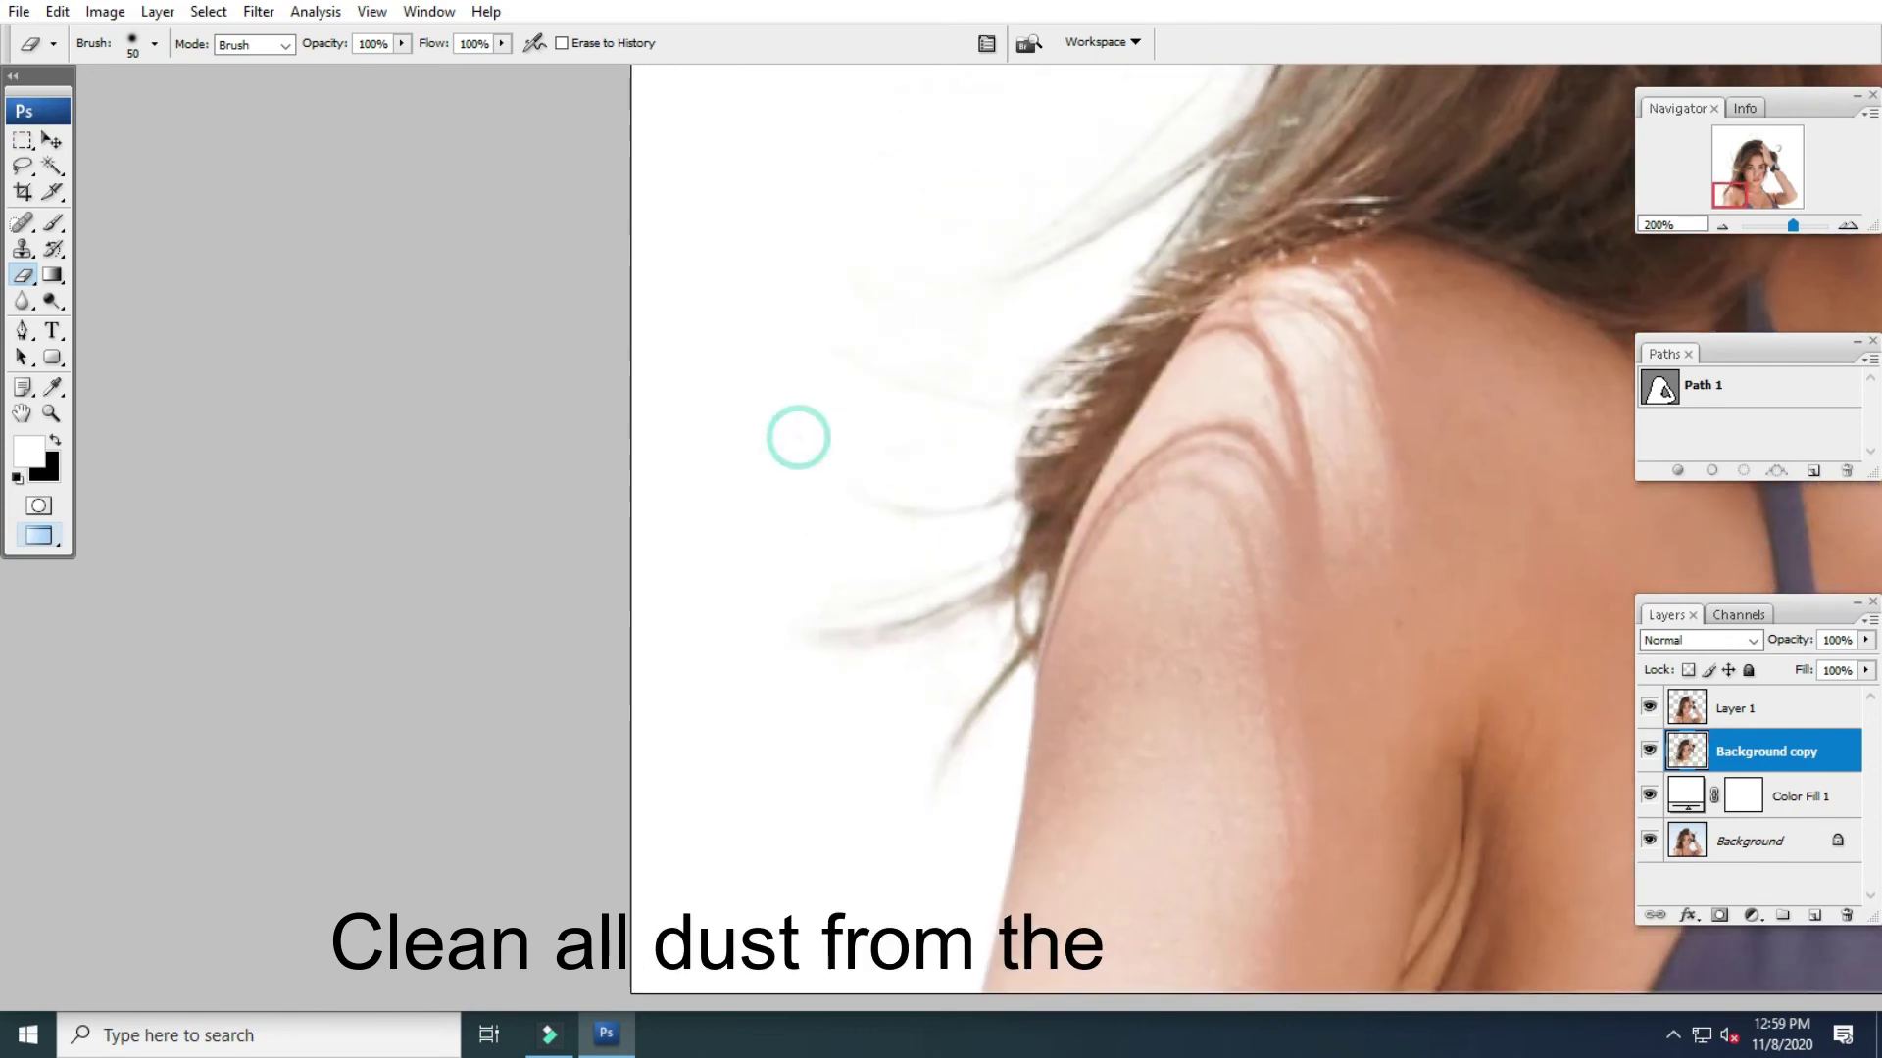
key("bracketleft")
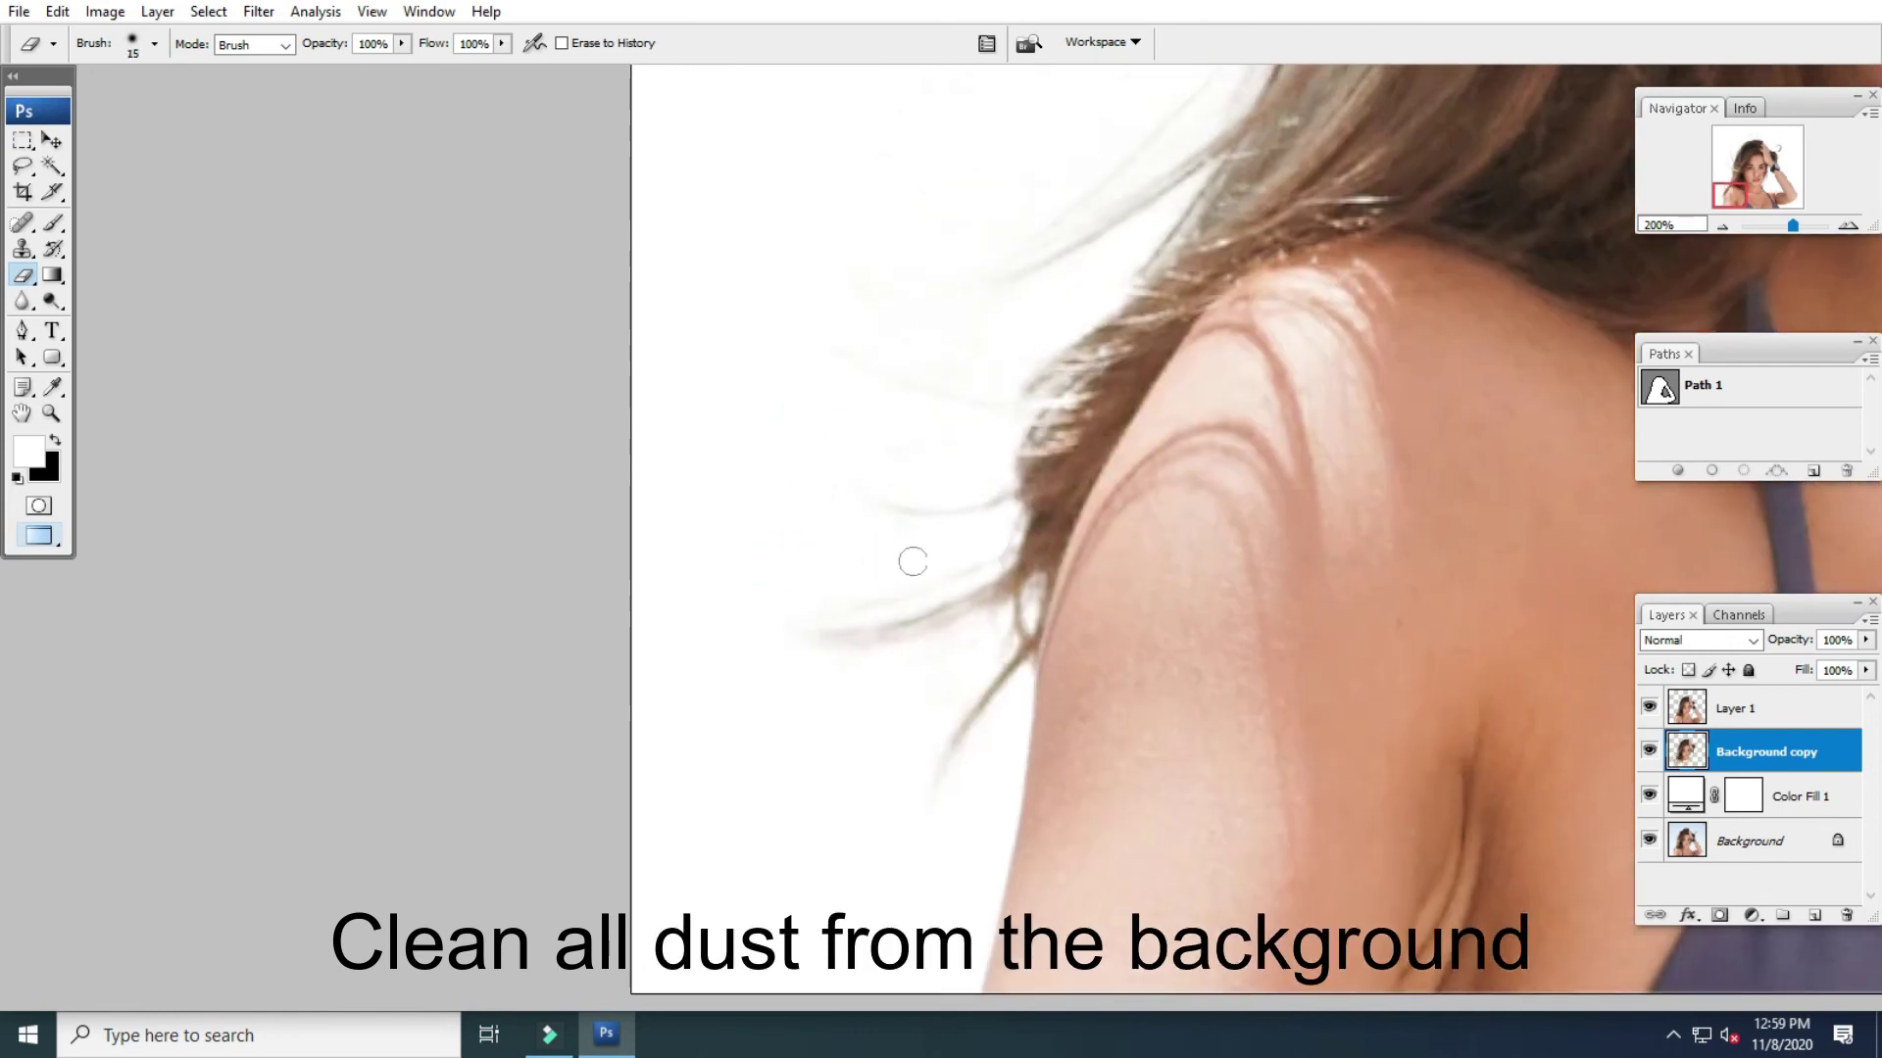
key("bracketright")
key("bracketright")
left_click(815, 454)
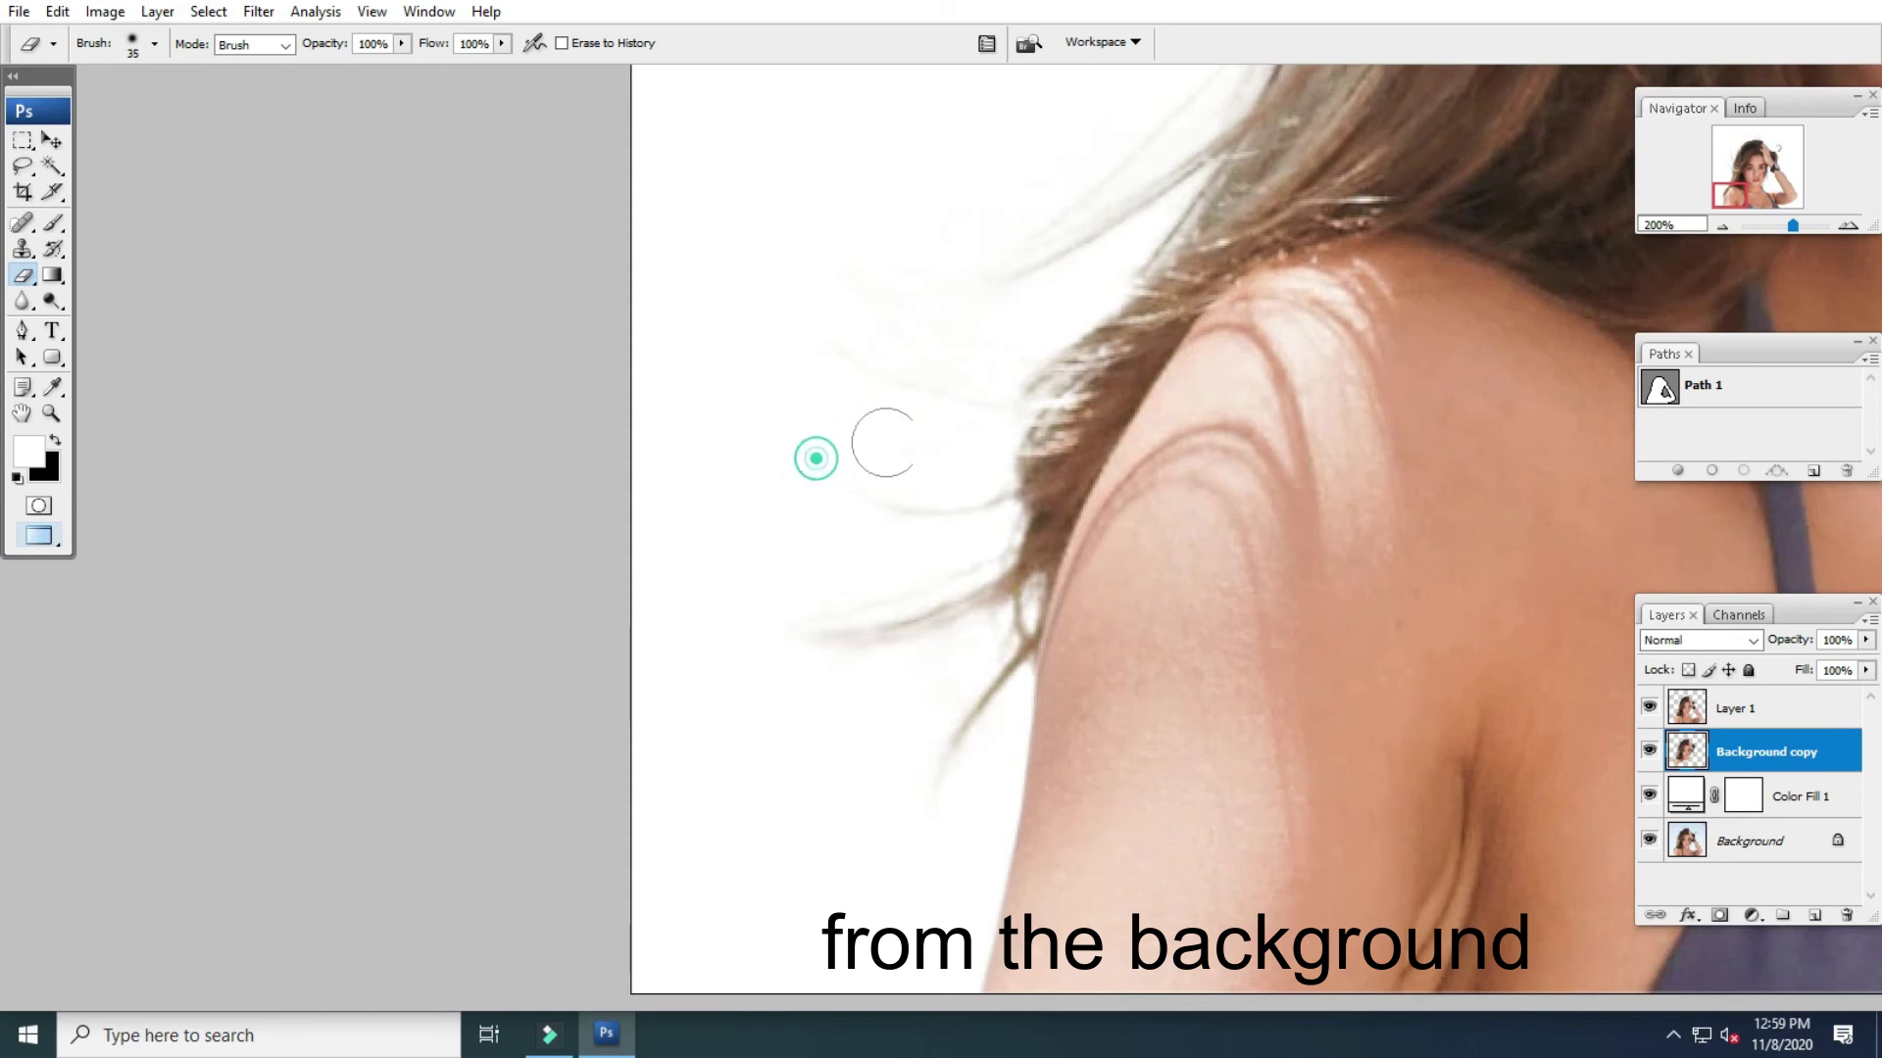
Erase faint specks in the white background along the hair toward the face
left_click_drag(952, 386, 888, 659)
left_click(814, 617)
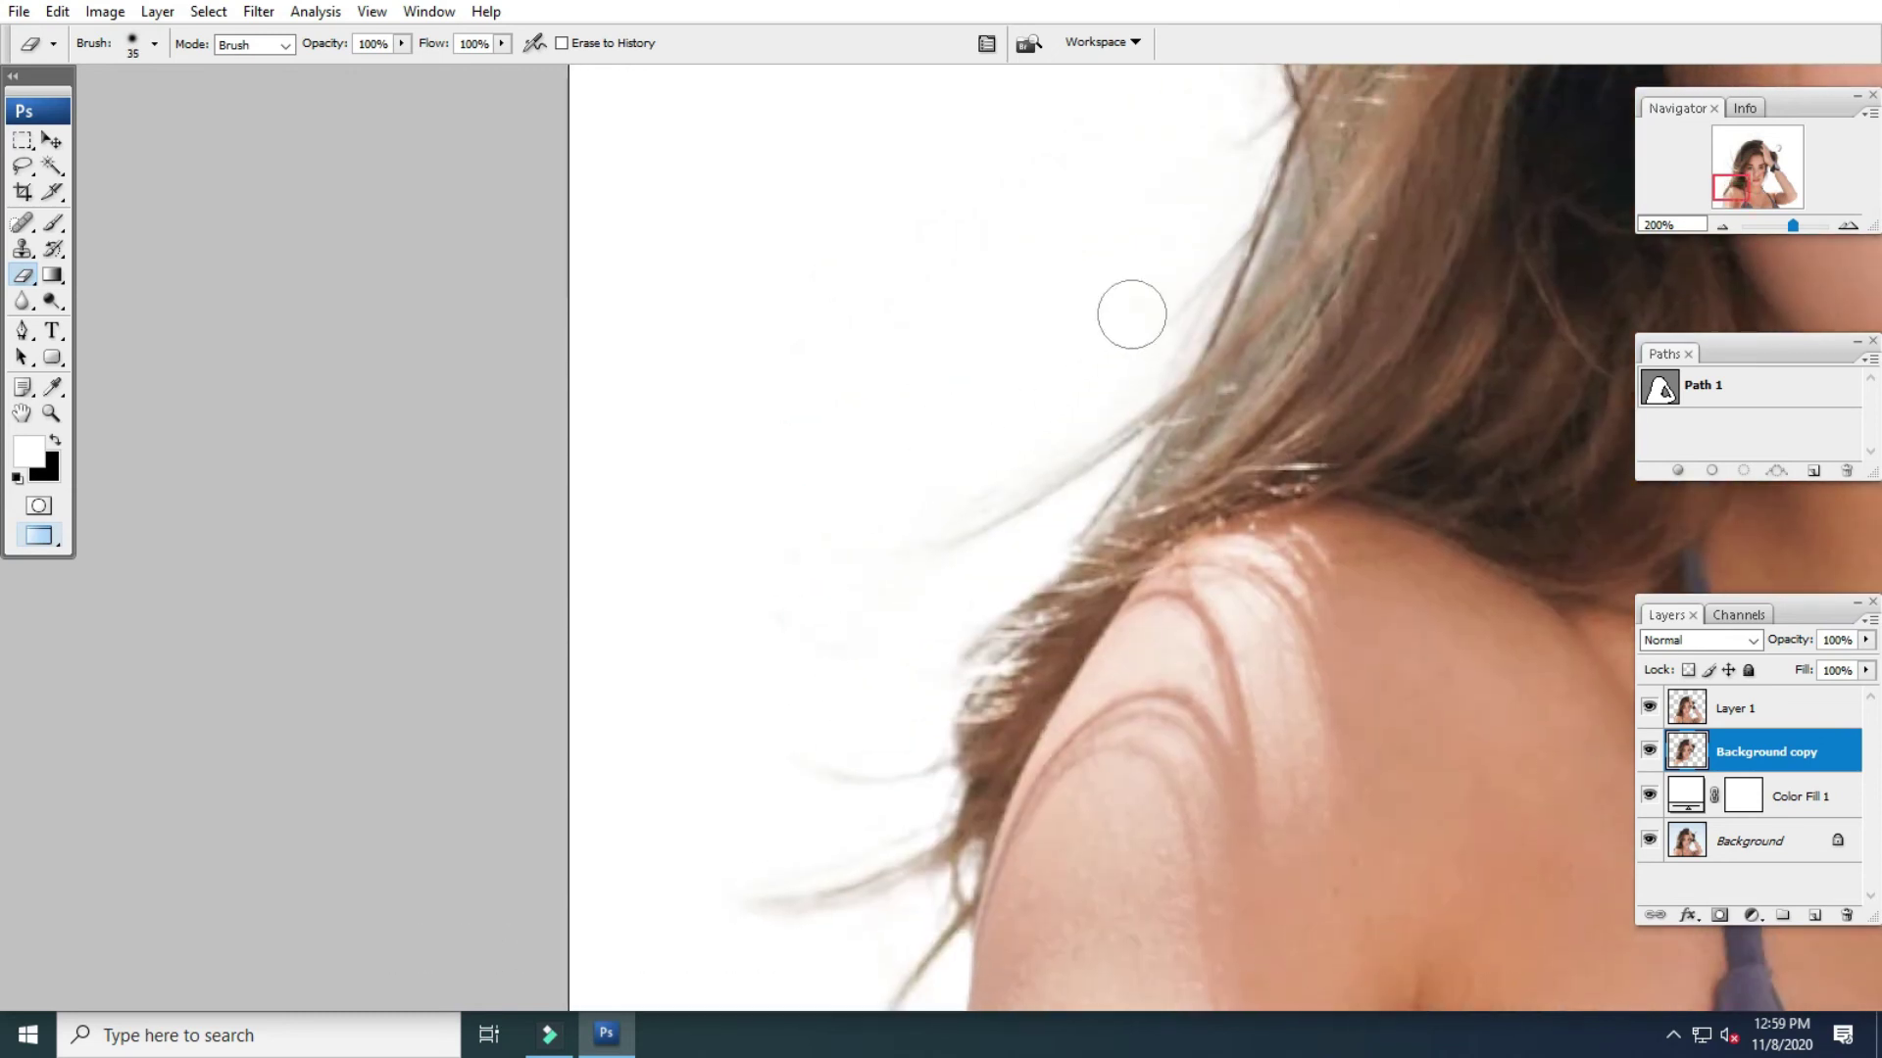
left_click_drag(899, 603, 920, 608)
left_click_drag(1029, 546, 828, 705)
left_click(841, 672, "alt")
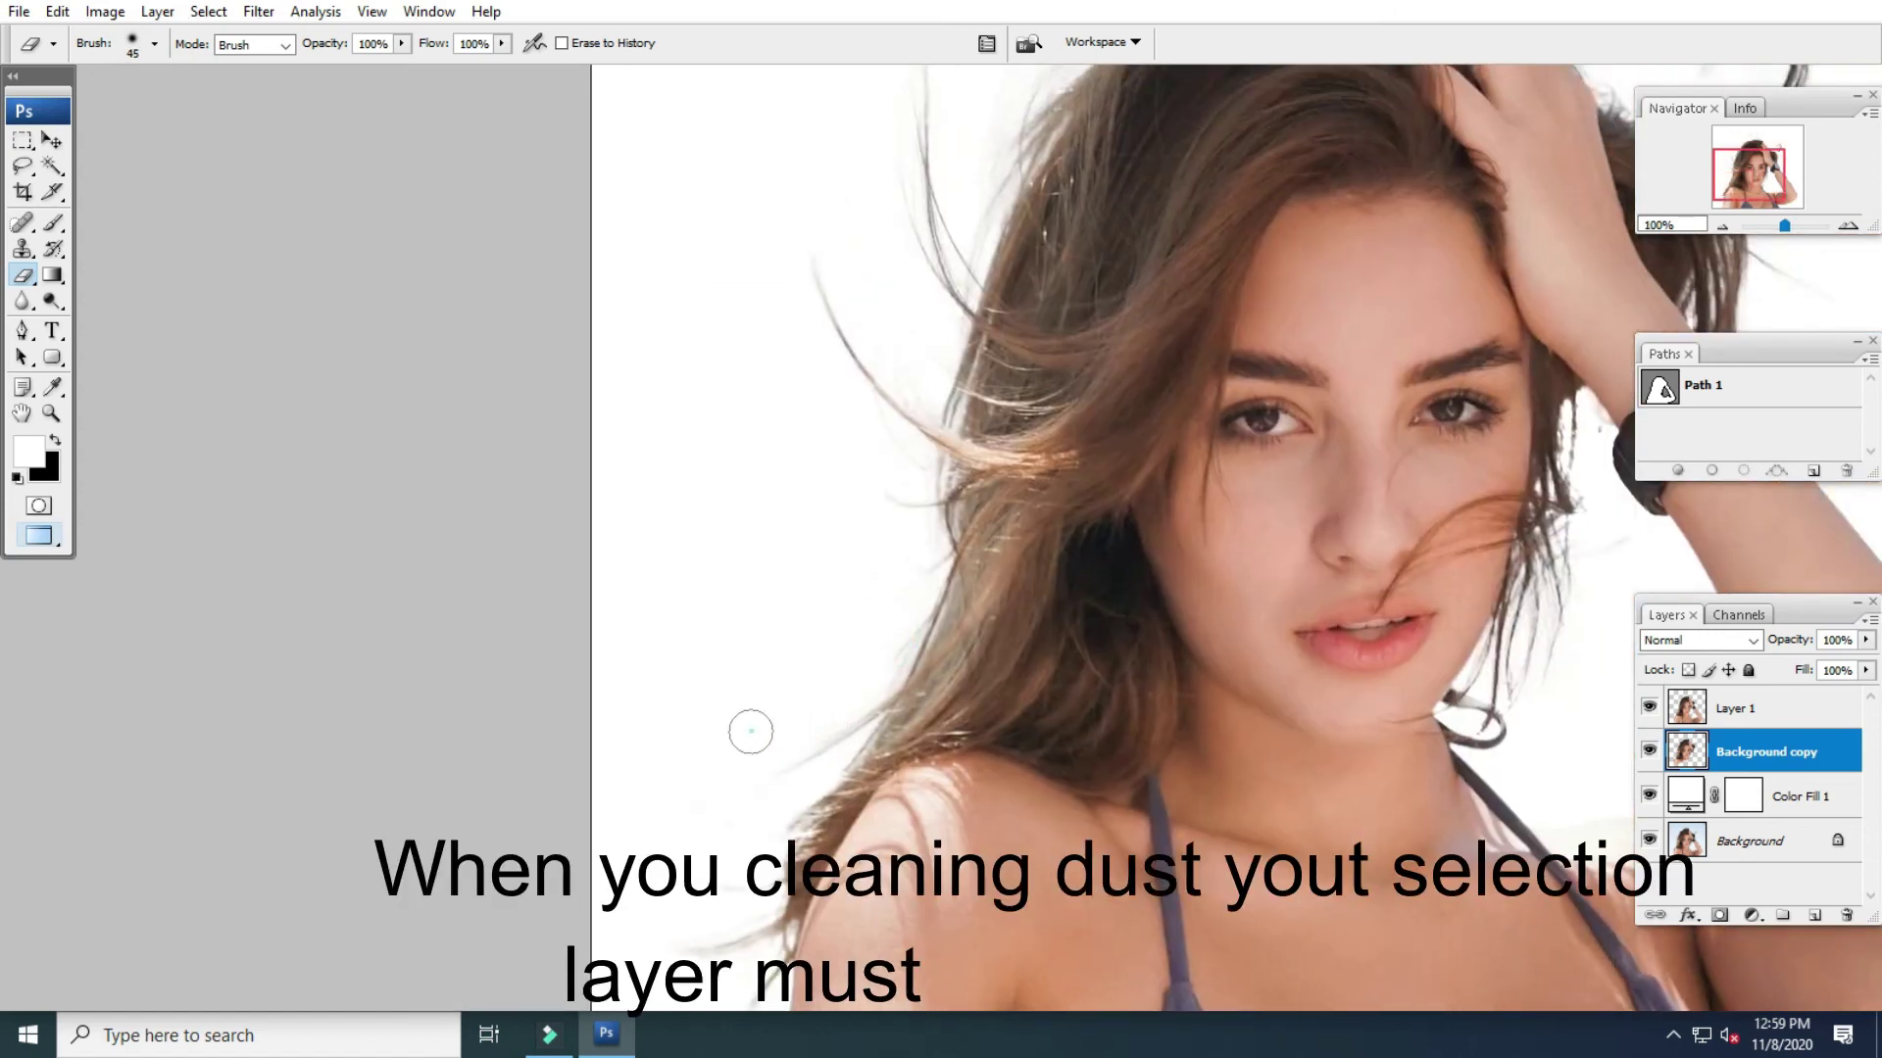
key("bracketright")
key("bracketright")
left_click(792, 637)
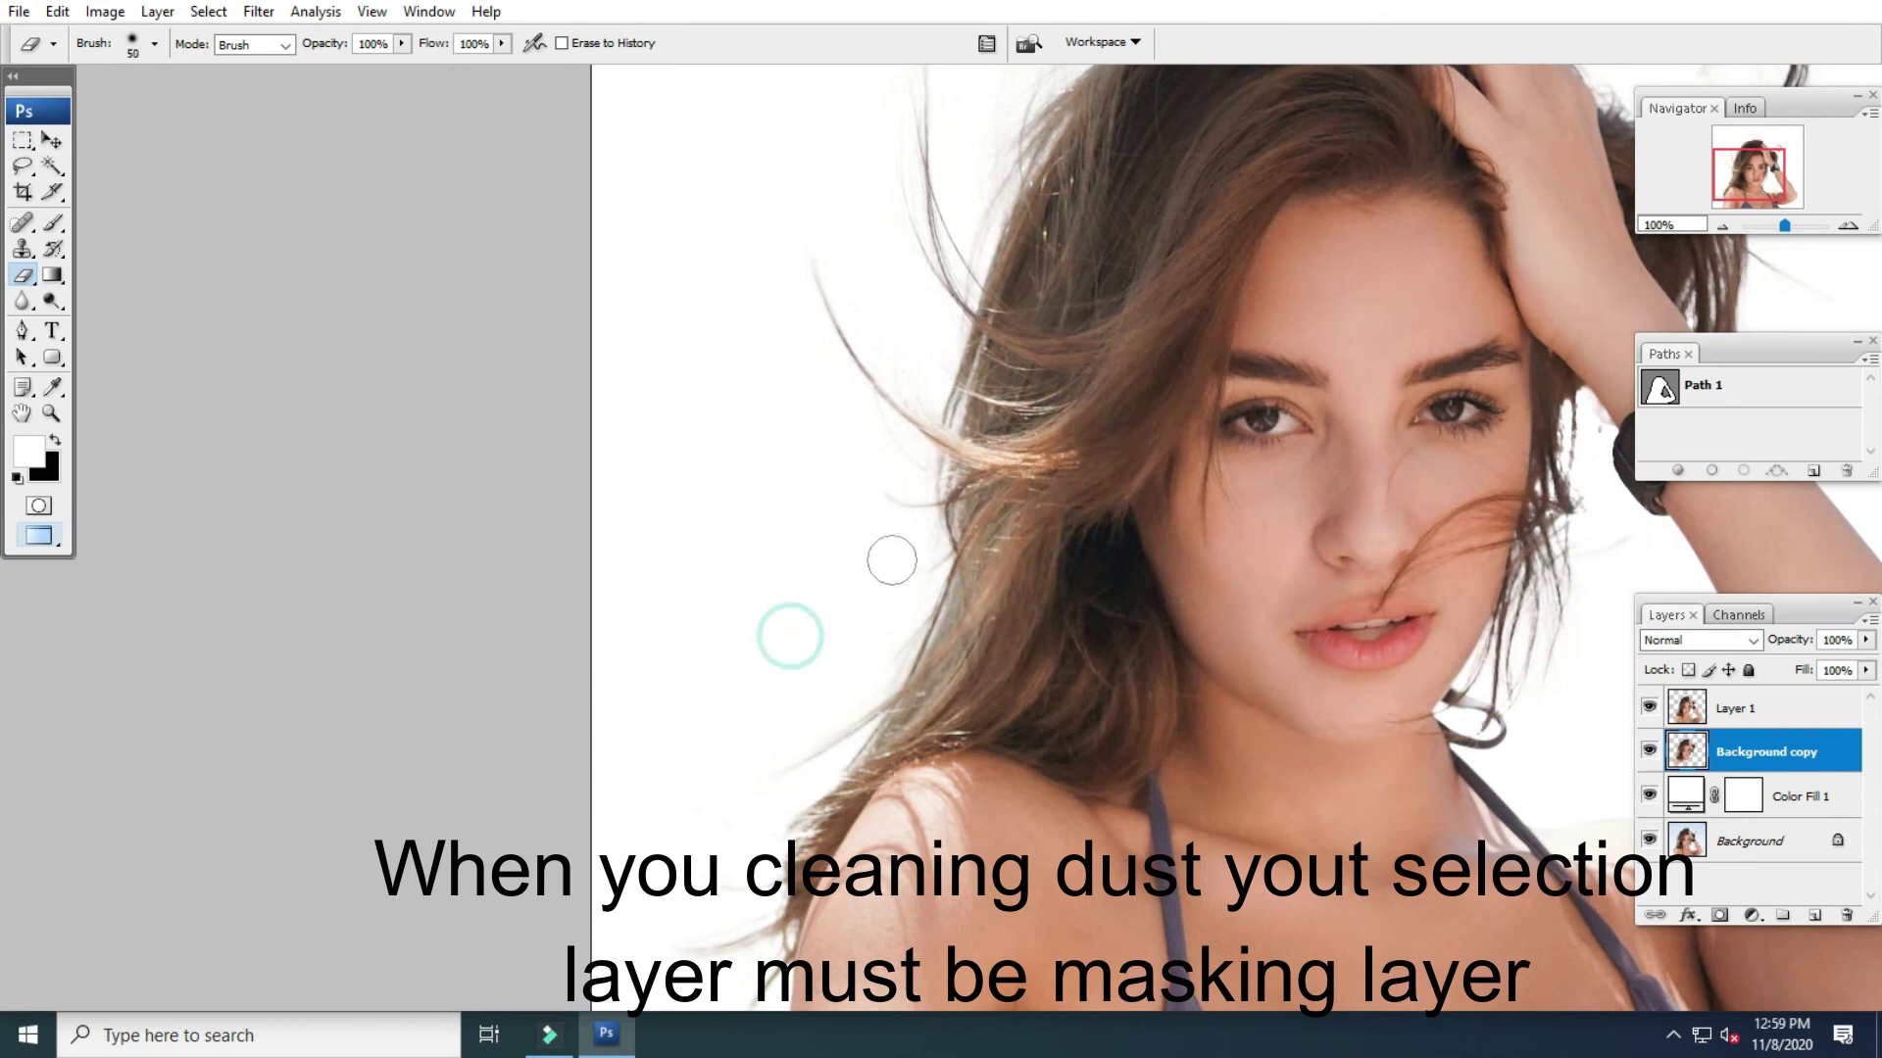
Erase specks near the top of the hair with a larger eraser
left_click_drag(755, 248, 761, 545)
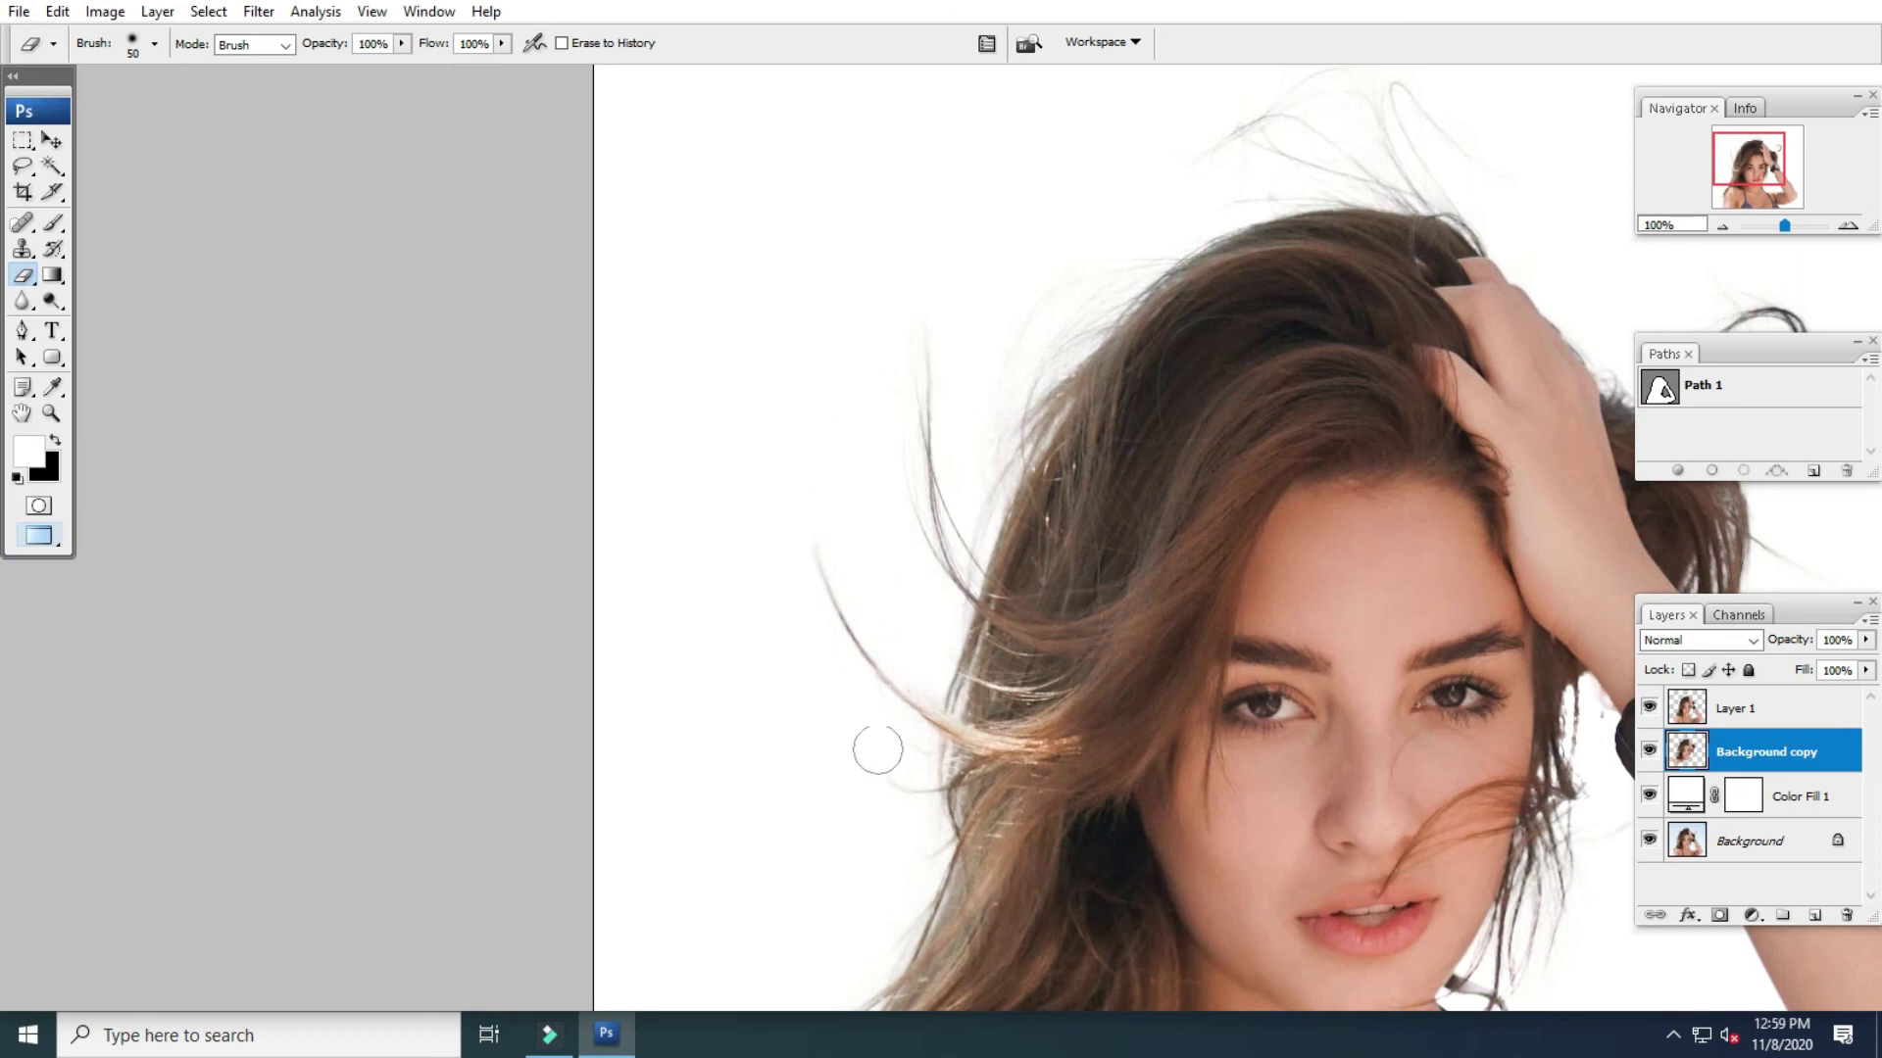
left_click_drag(835, 566, 795, 726)
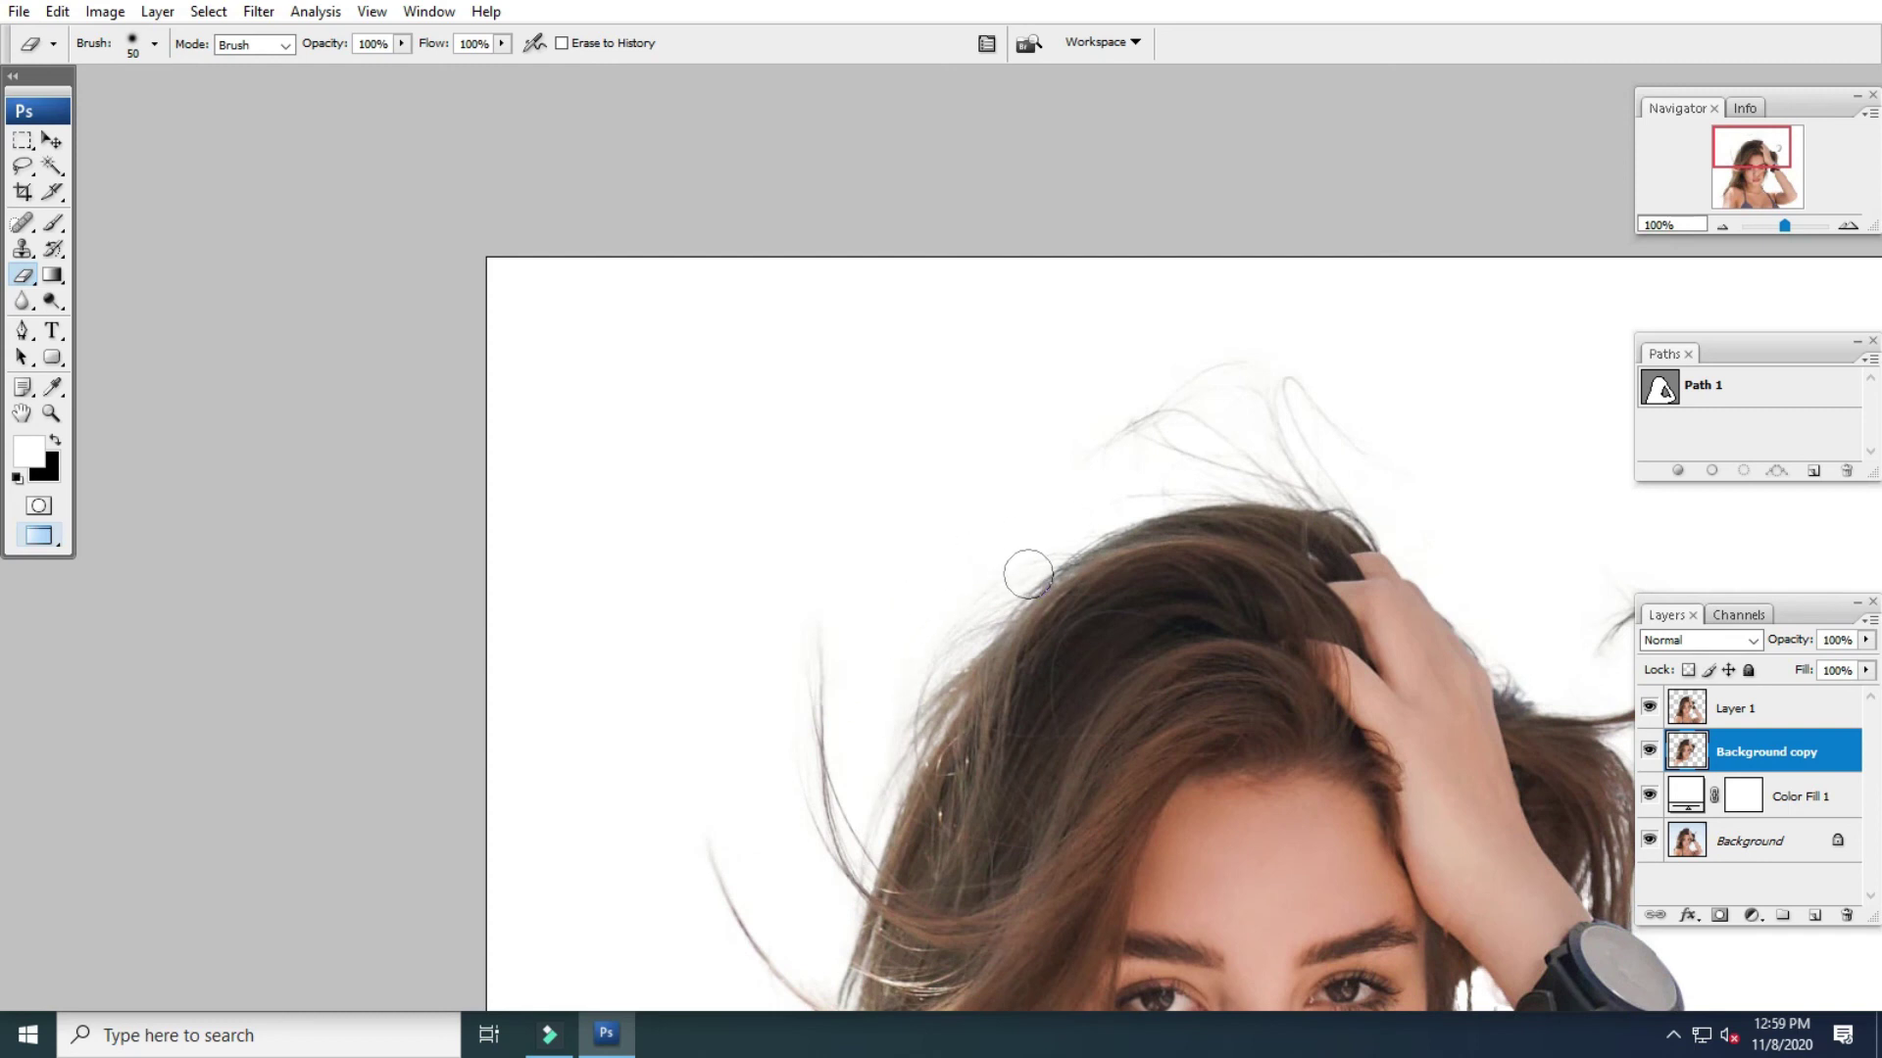
left_click(909, 585)
key("bracketright")
Inspect the image's left edge, raised hand, watch and arm, then recentre the image
left_click_drag(1441, 476, 975, 422)
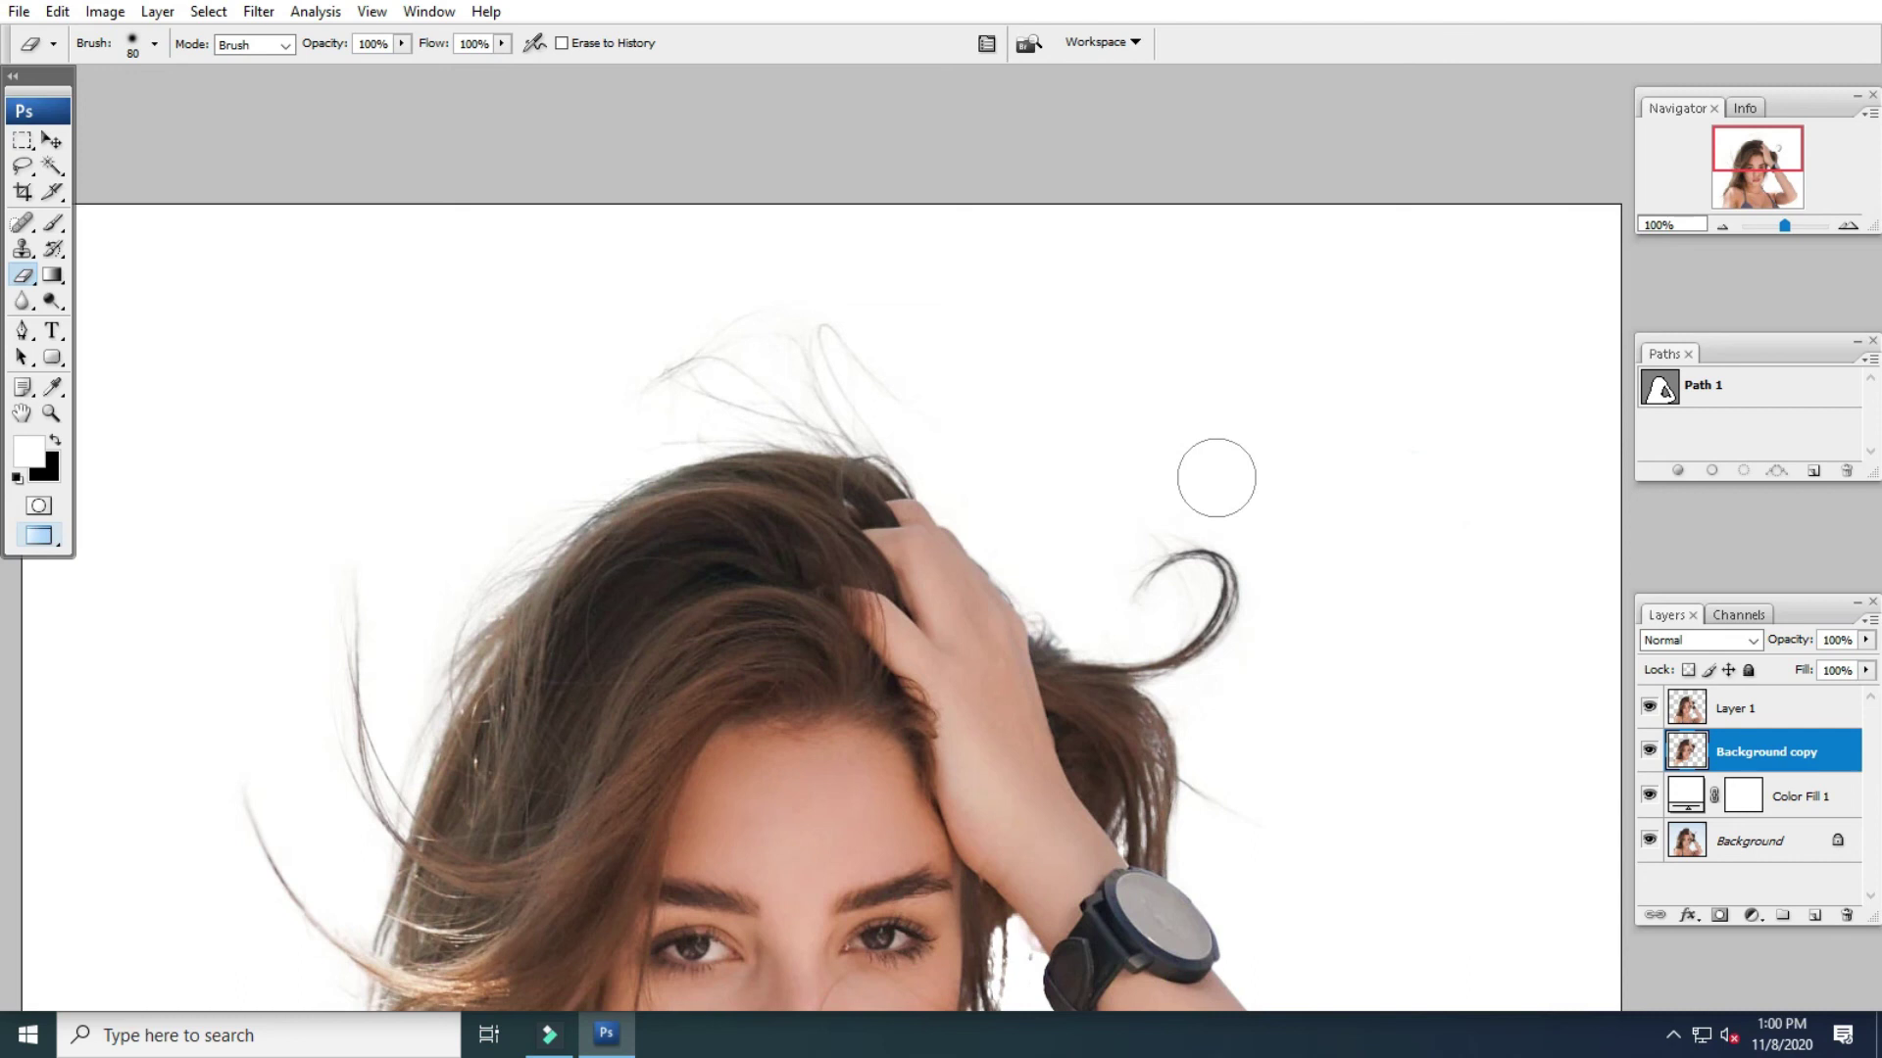
left_click_drag(1341, 617, 1247, 412)
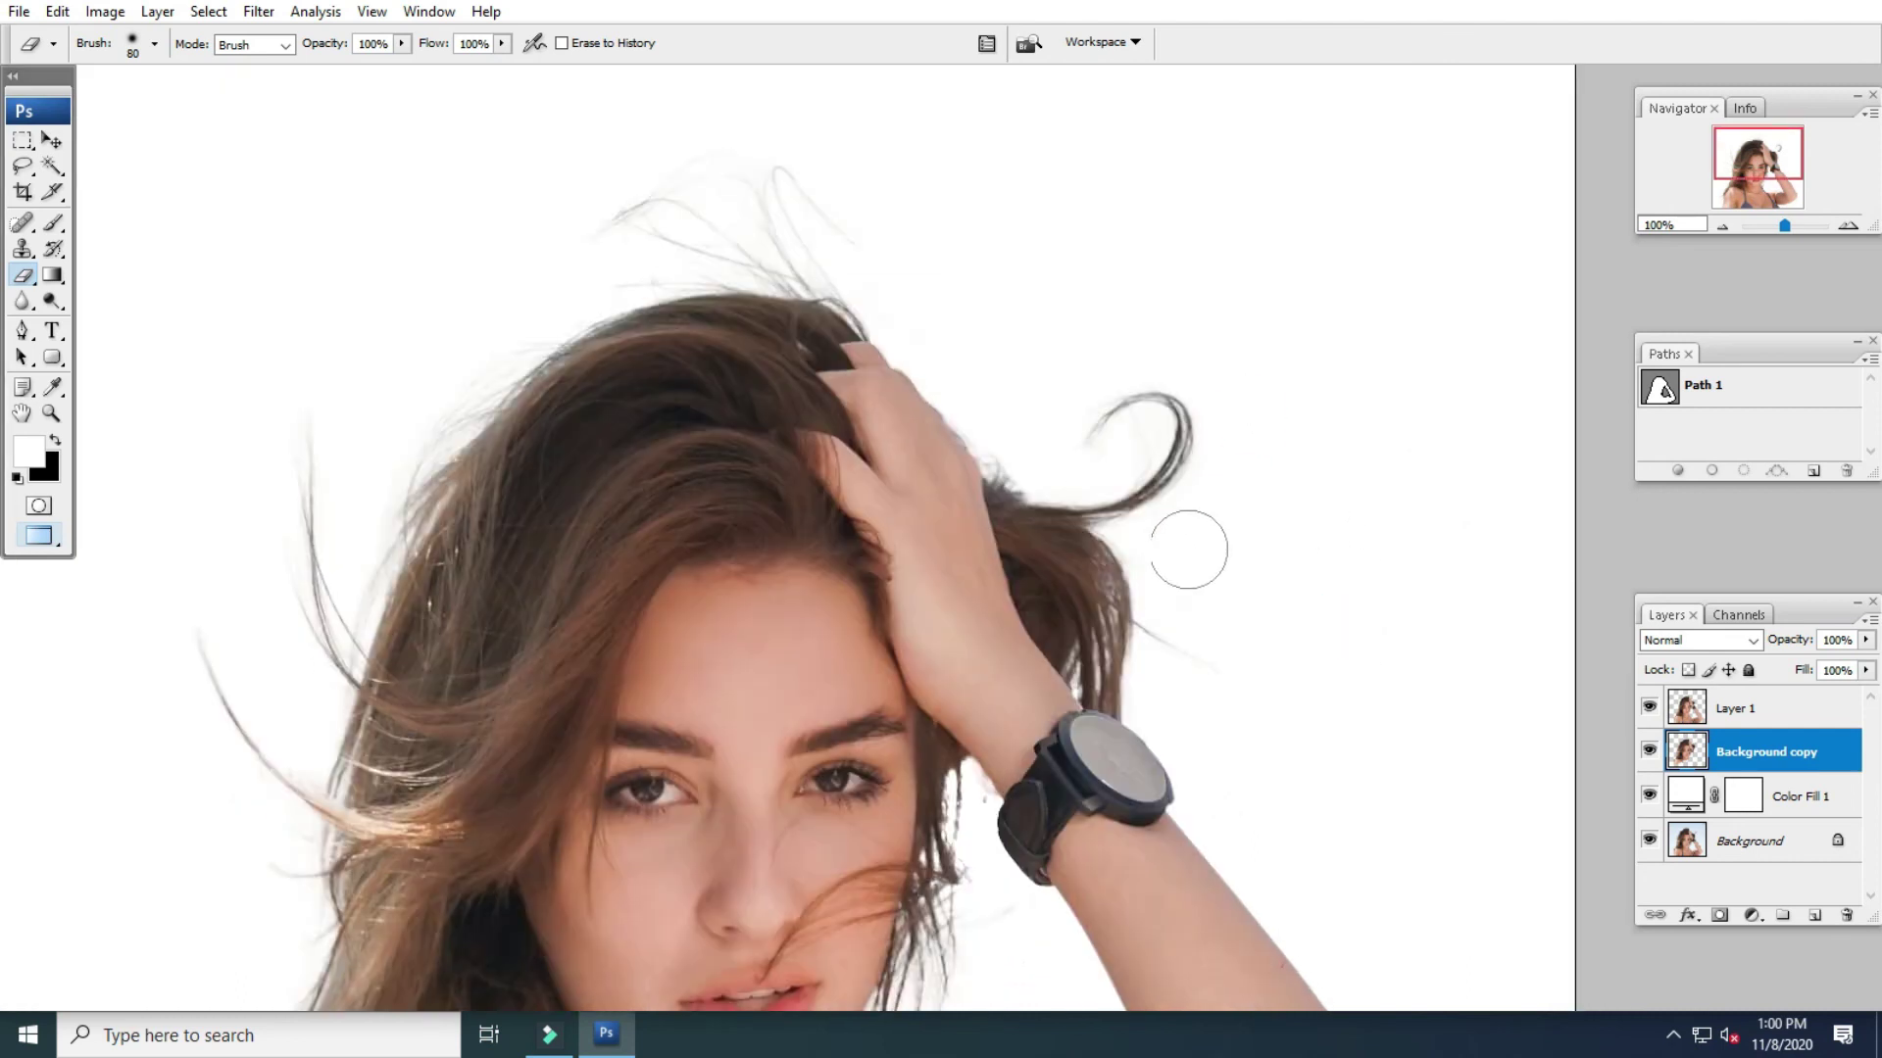
left_click_drag(1288, 708, 1216, 445)
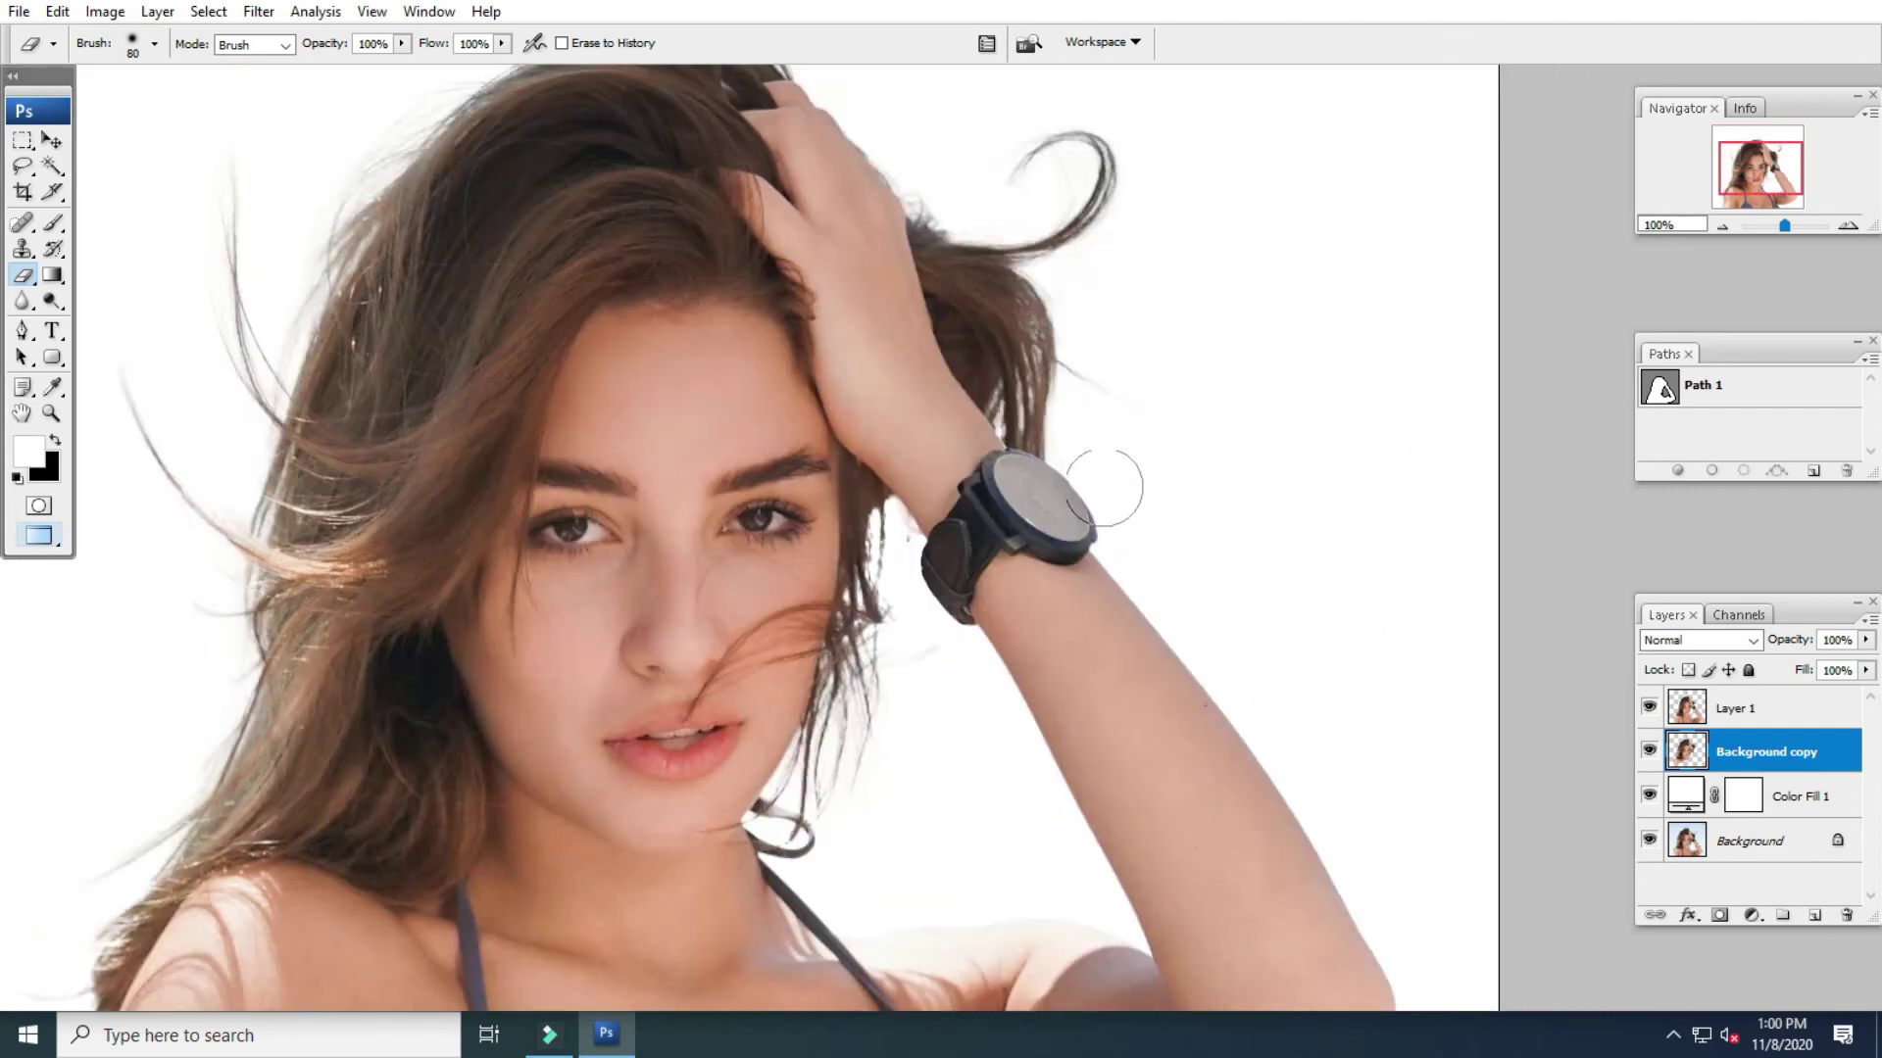
left_click_drag(984, 792, 1095, 630)
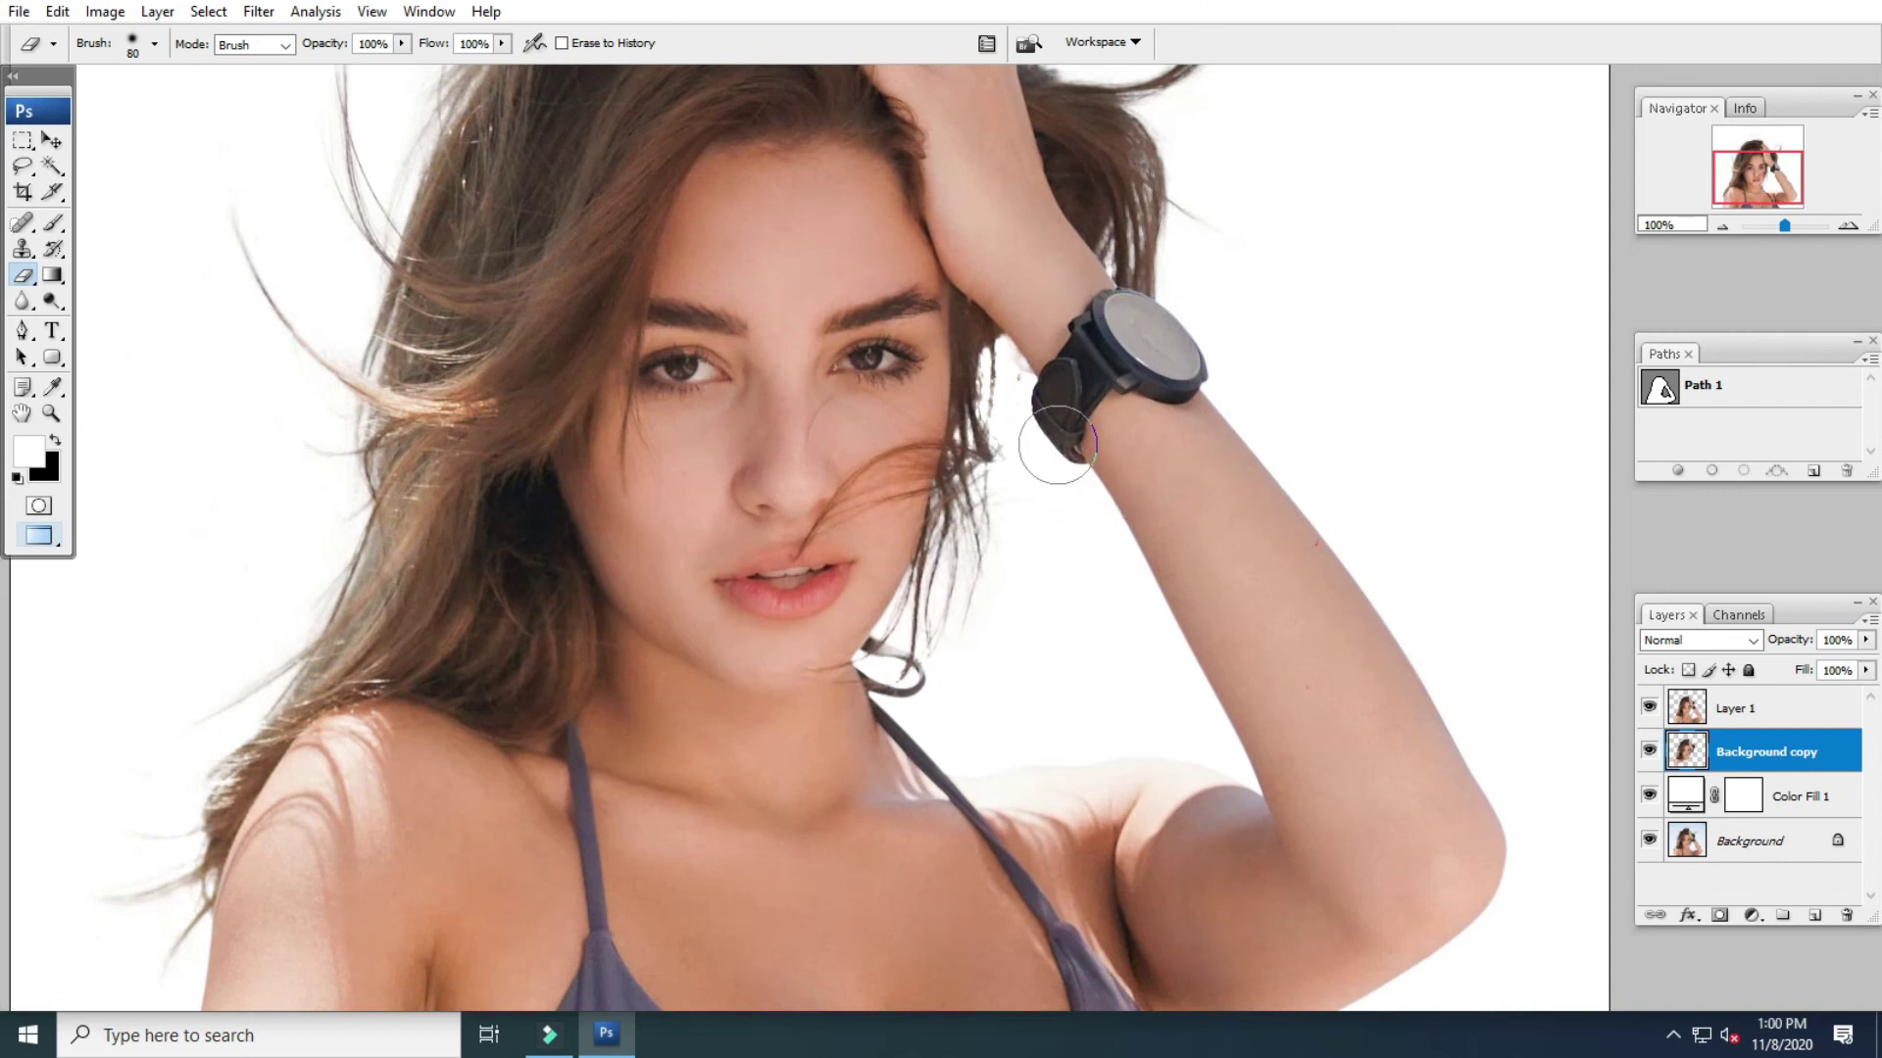
left_click(1050, 402, "ctrl")
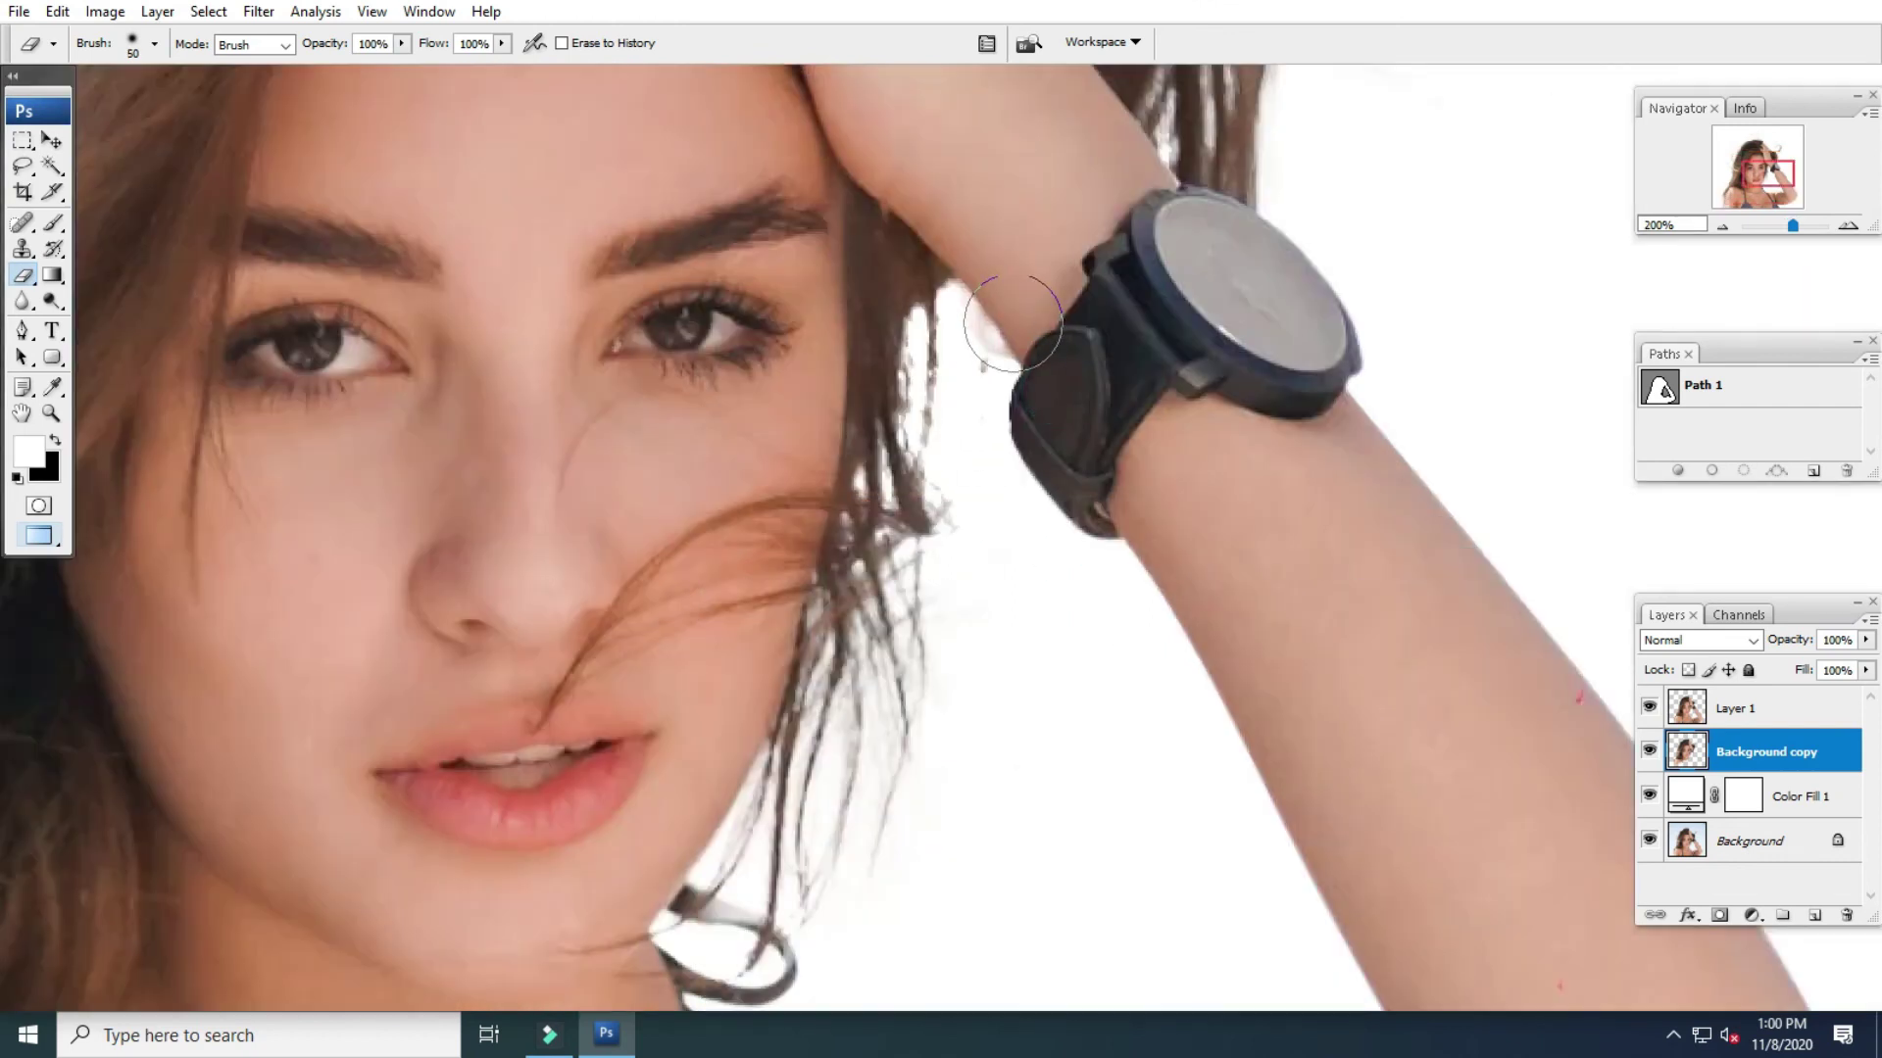
scroll(979, 461, "down", 1)
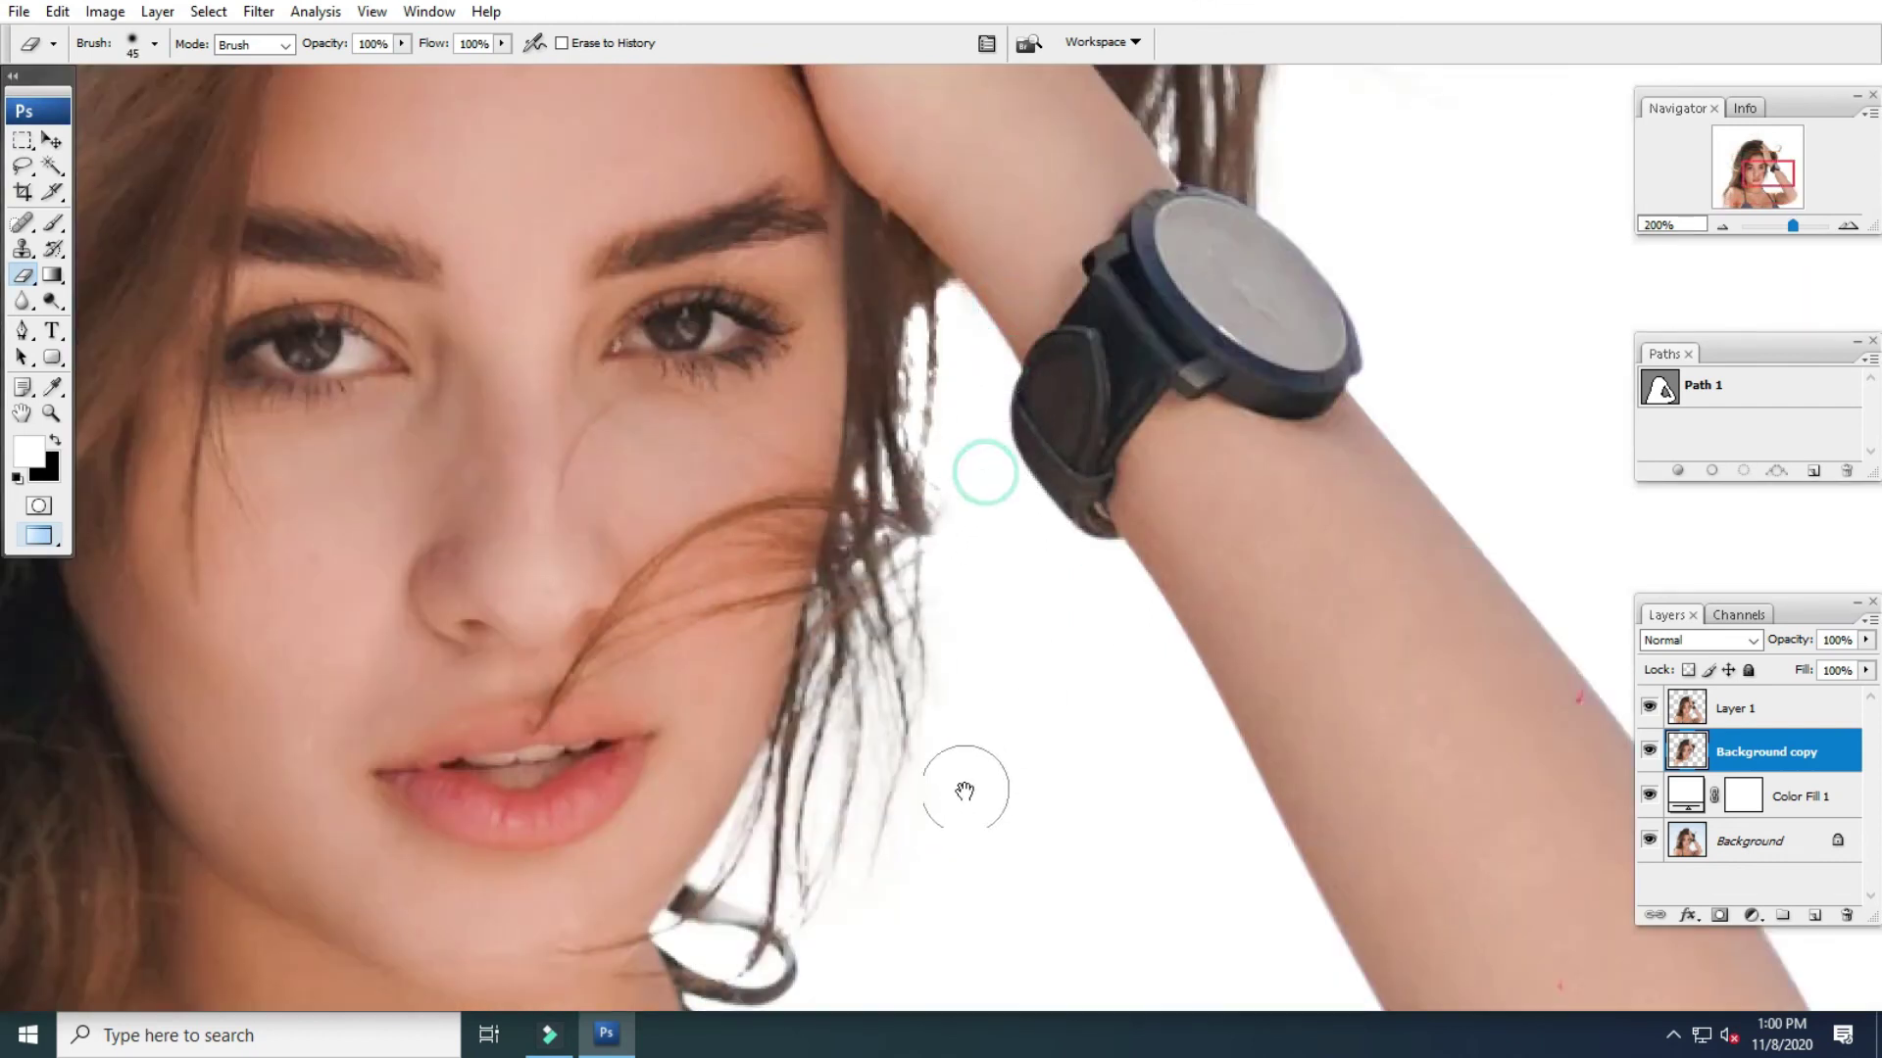
scroll(962, 785, "down", 3)
scroll(1012, 467, "down", 1)
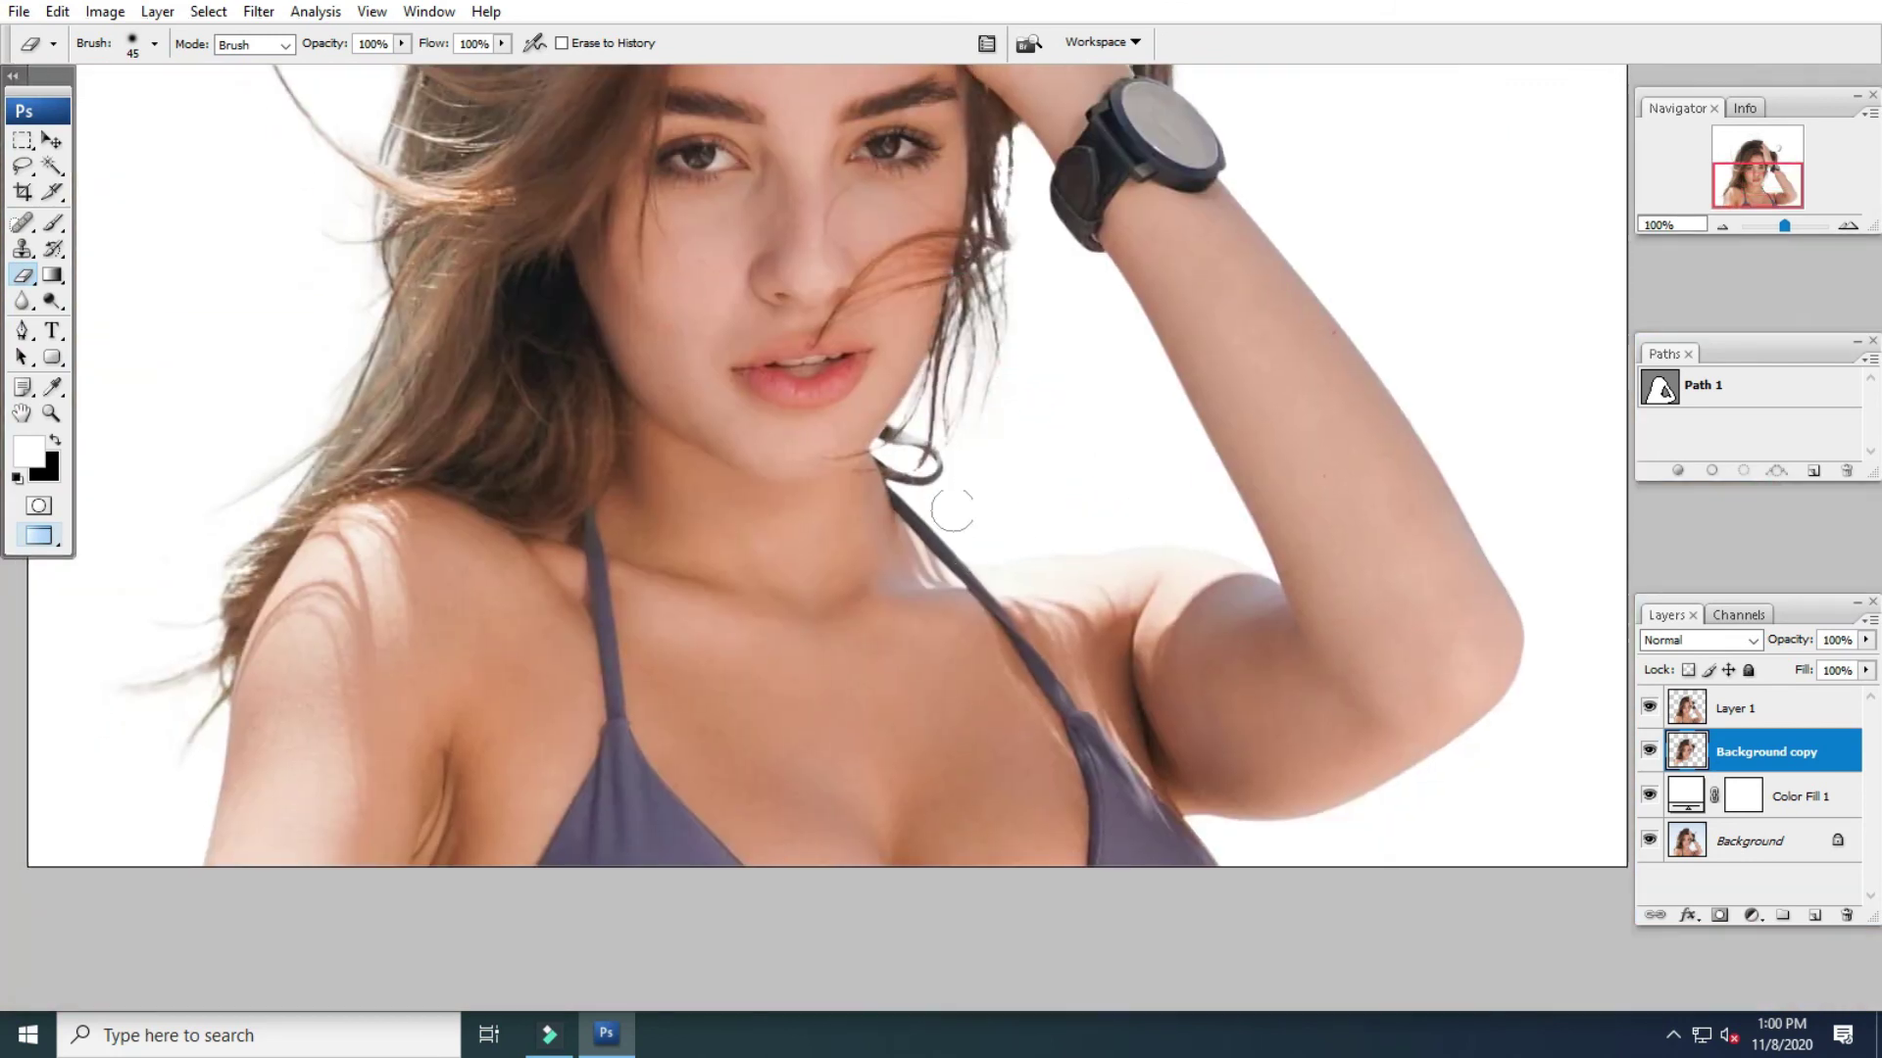
scroll(864, 590, "down", 1)
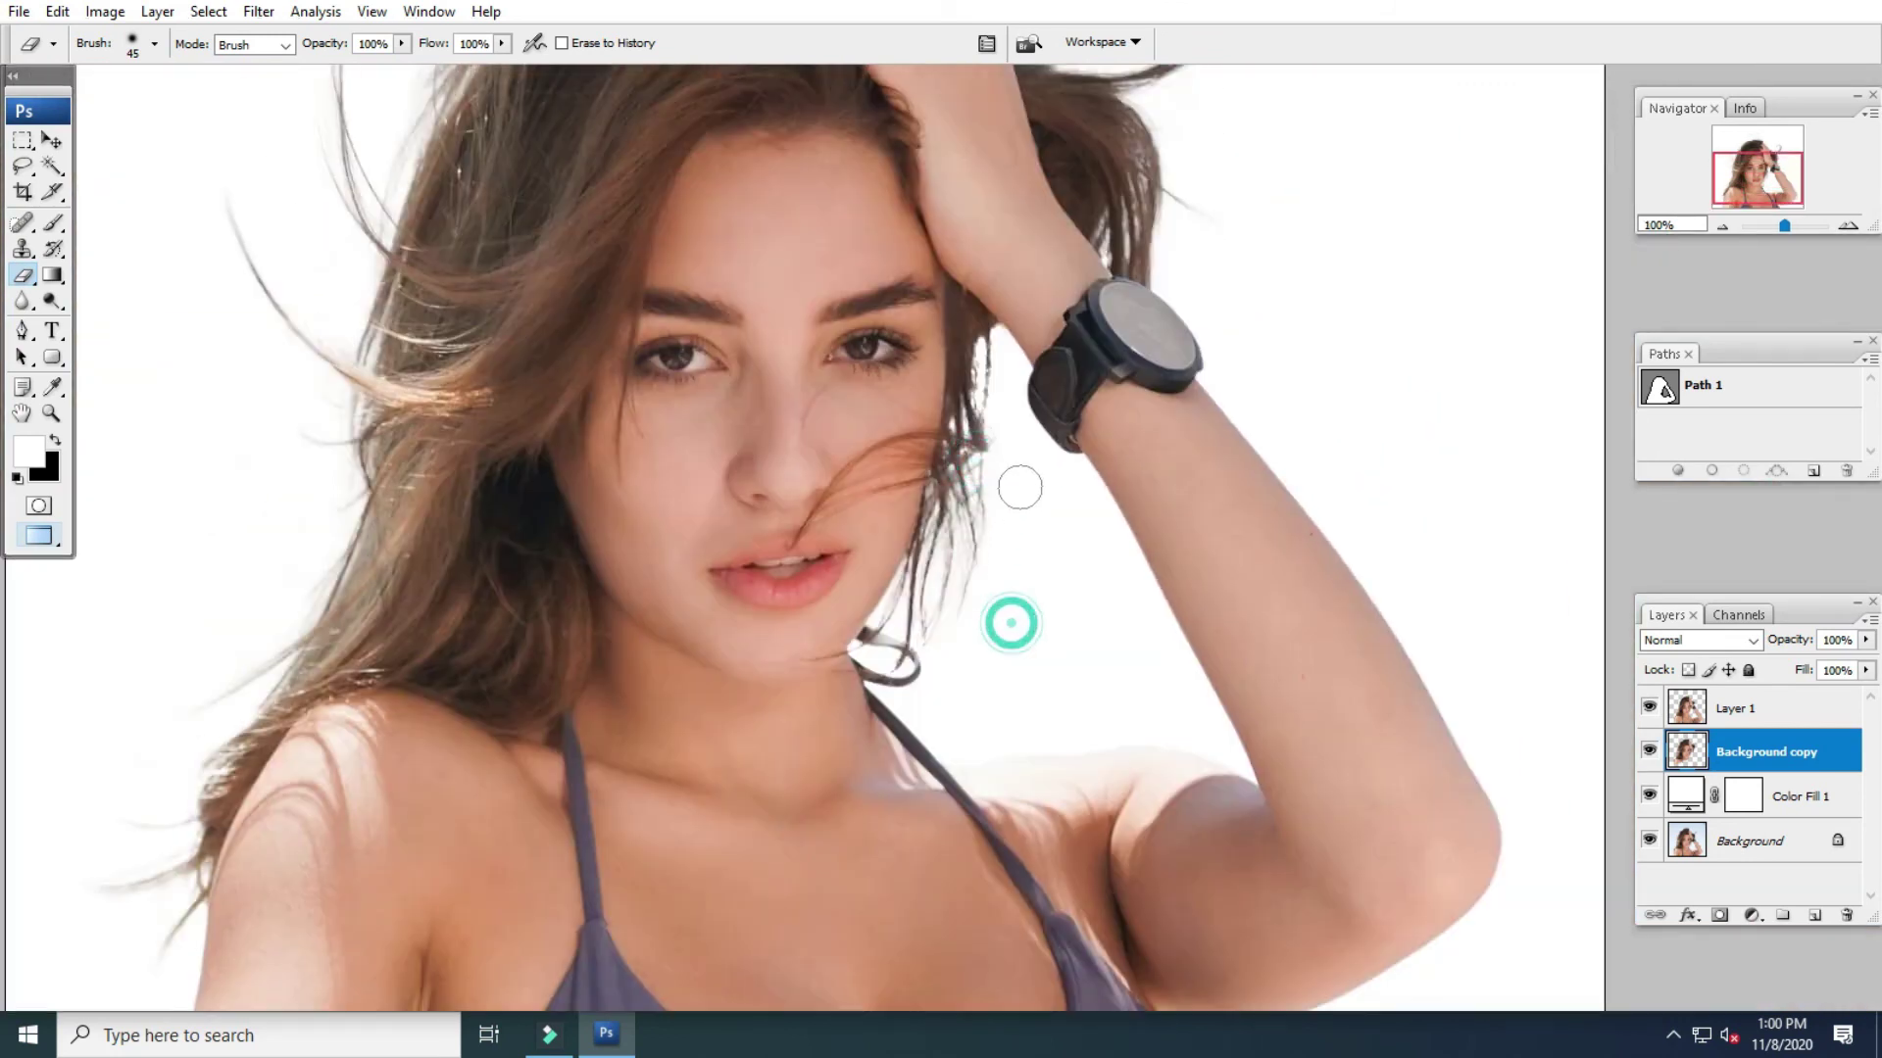
scroll(1011, 507, "down", 1)
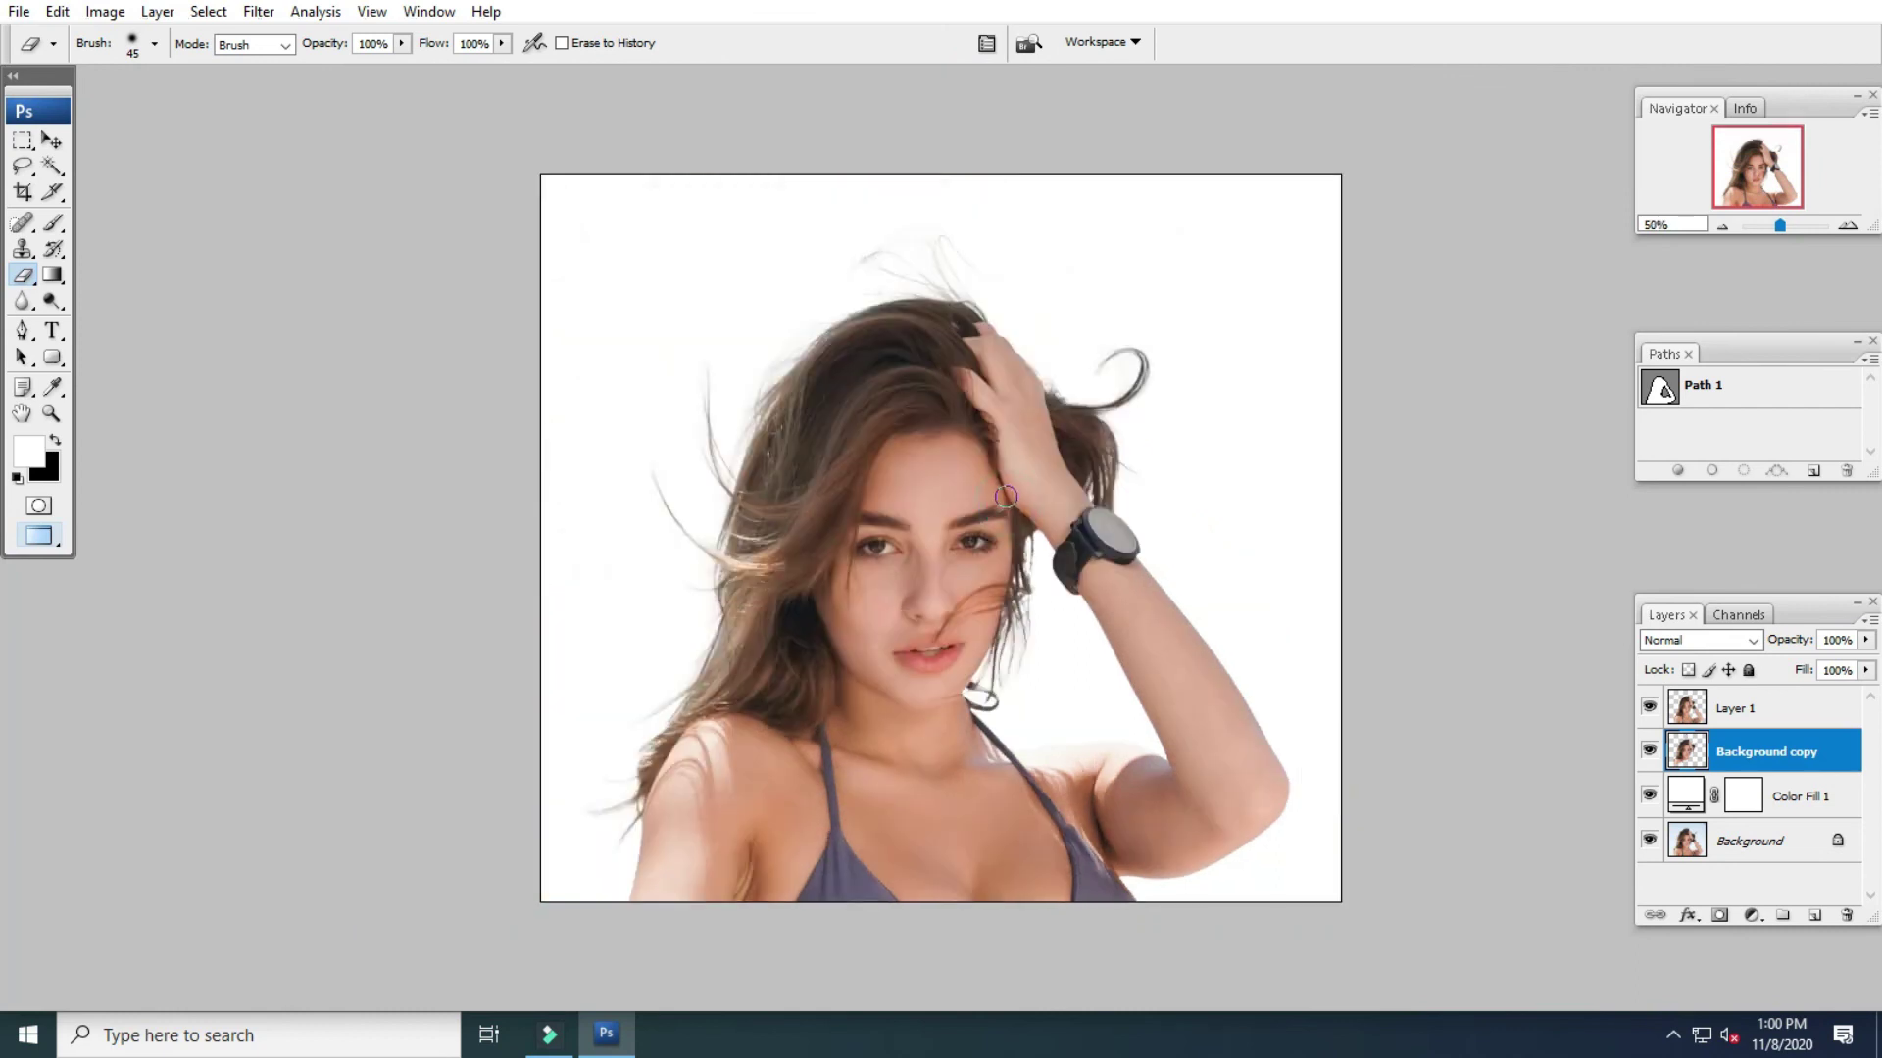
left_click_drag(1052, 625, 976, 629)
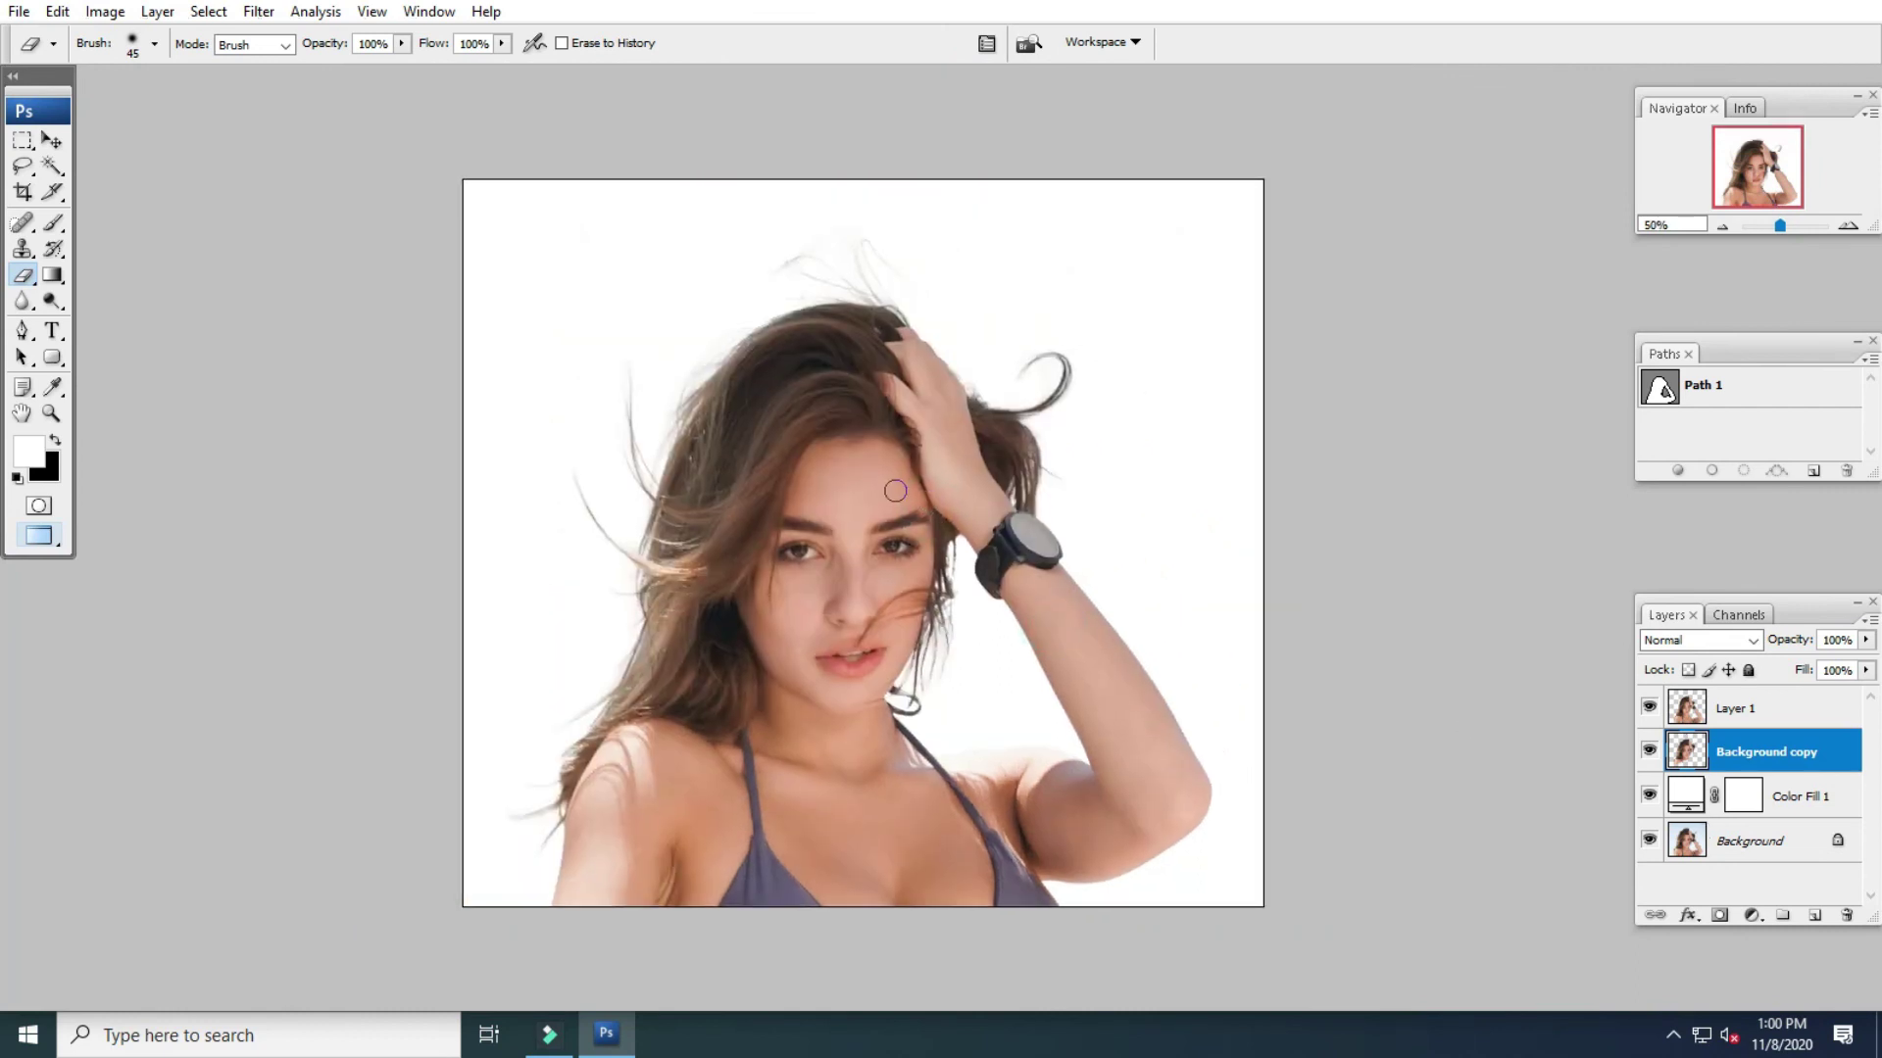
Toggle the Color Fill 1 layer's visibility off and on to check the cut-out
left_click(1650, 795)
left_click(1649, 797)
left_click(585, 458)
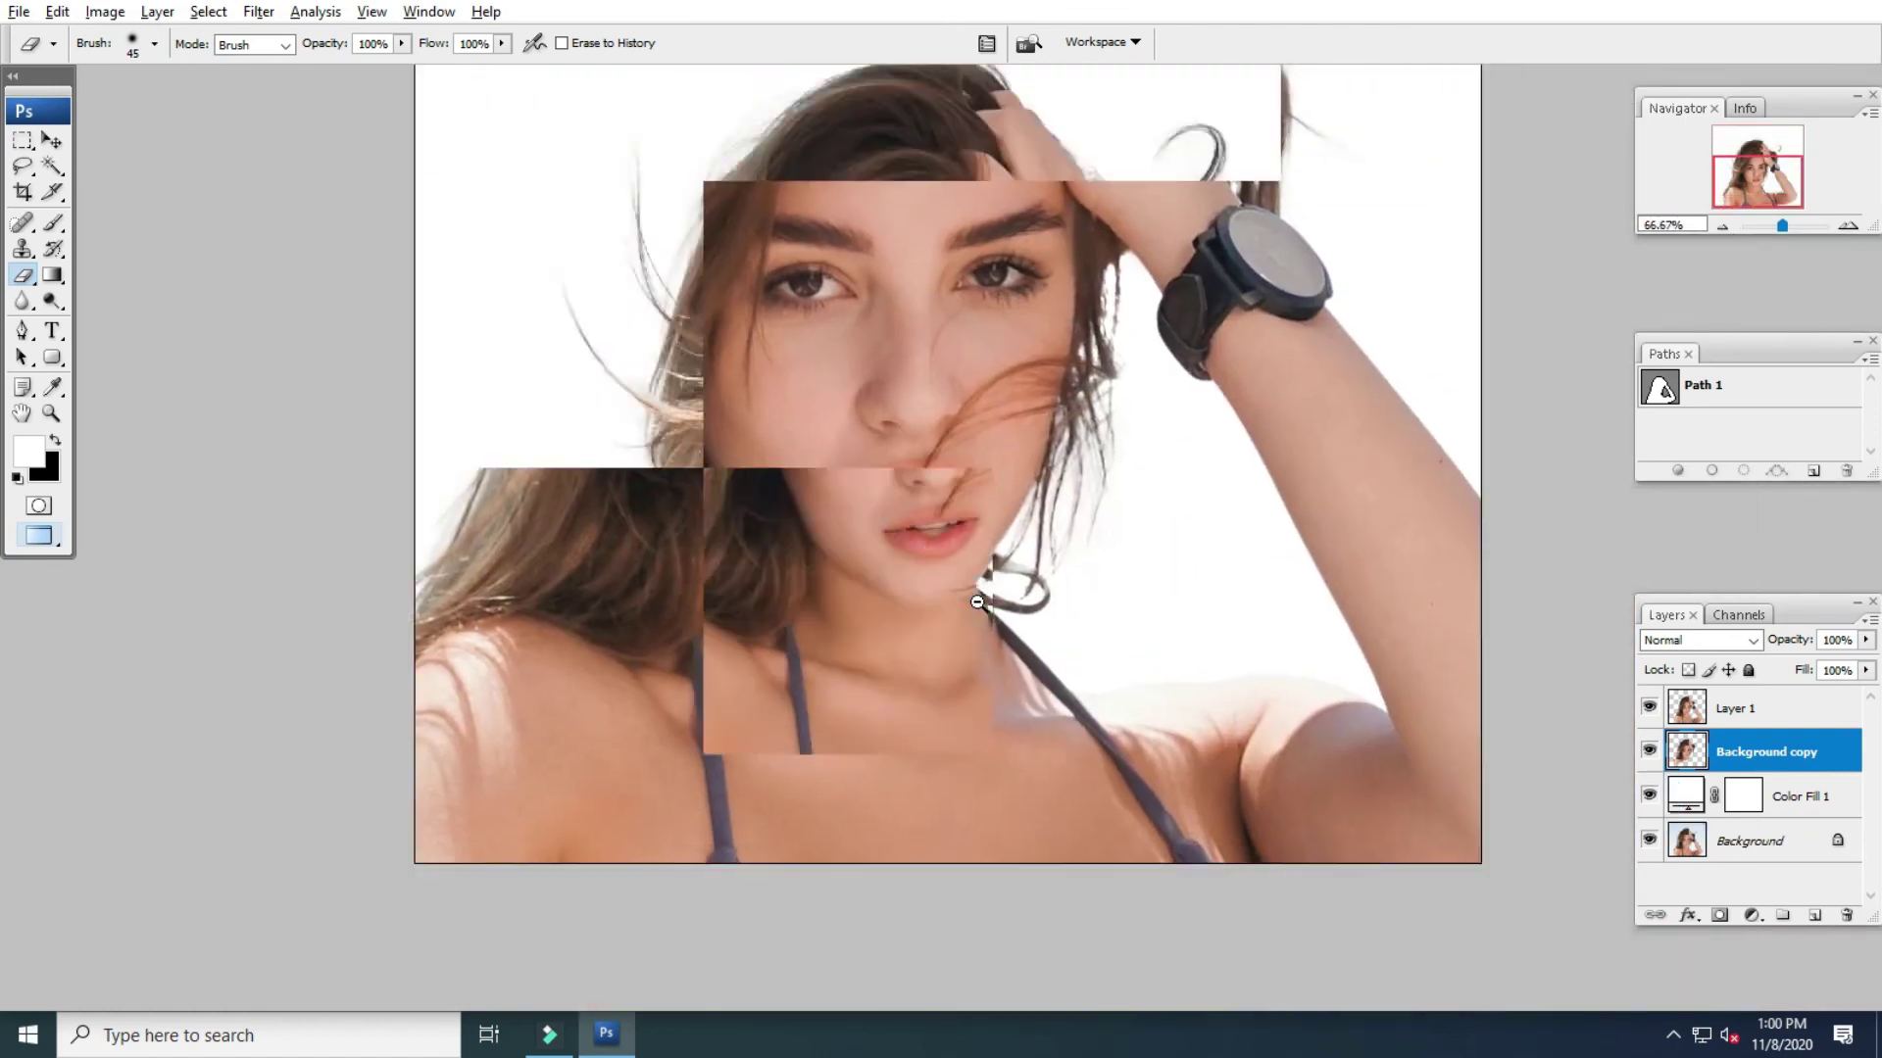
left_click(977, 602, "alt")
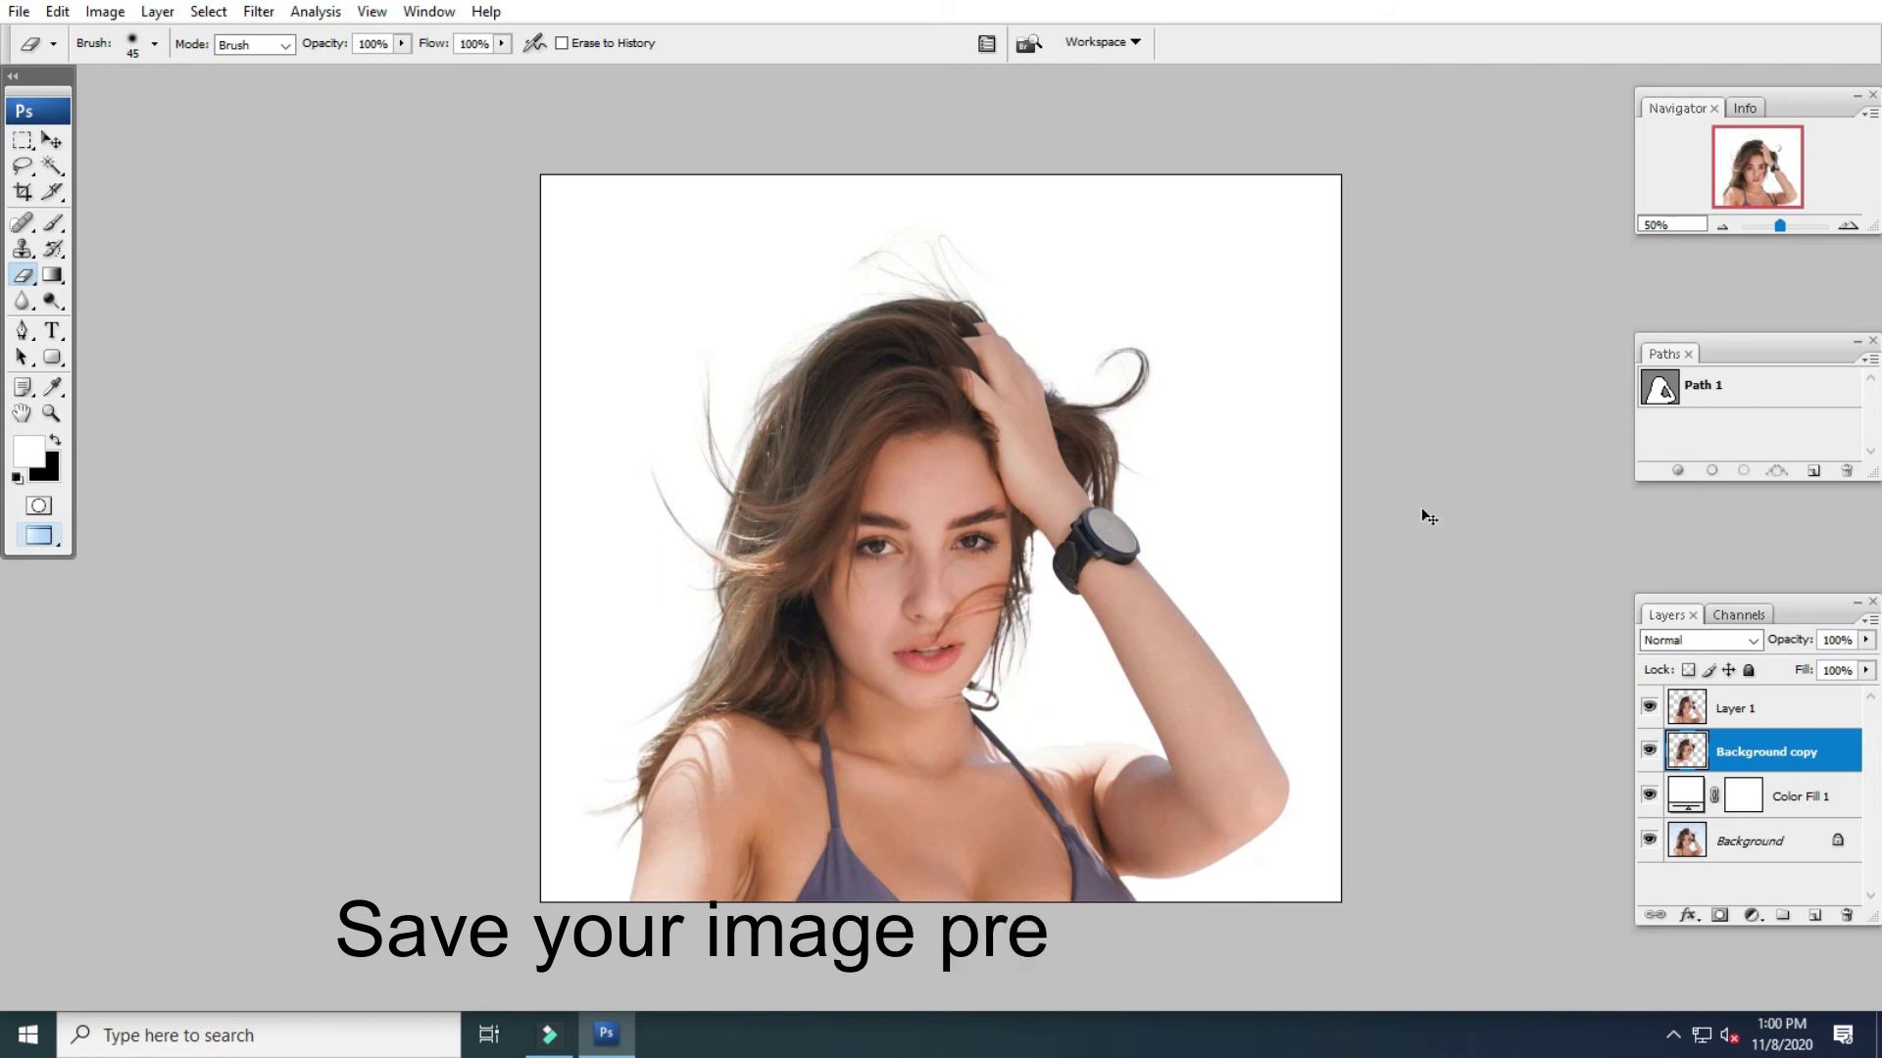
Save the image as 'Masking' in Photoshop PSD format, accepting the format options
key("ctrl+shift+s")
left_click(1108, 548)
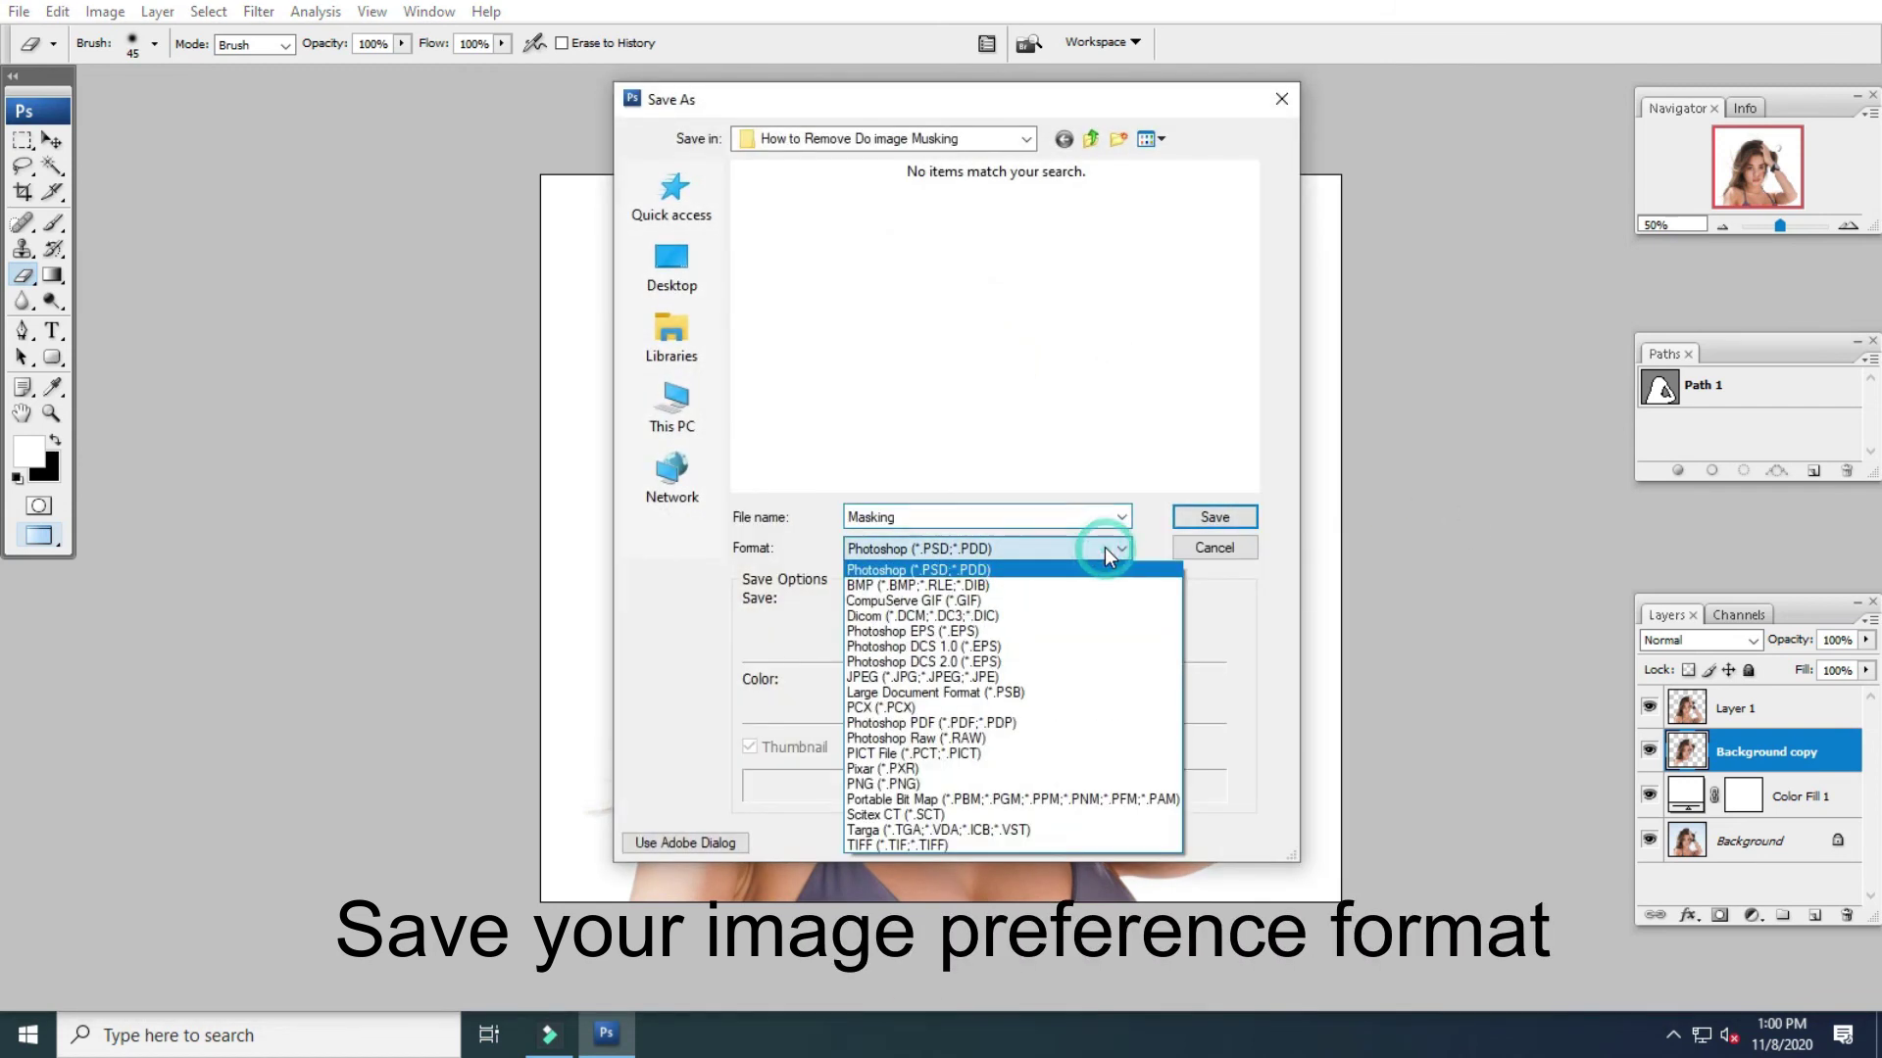
left_click(967, 549)
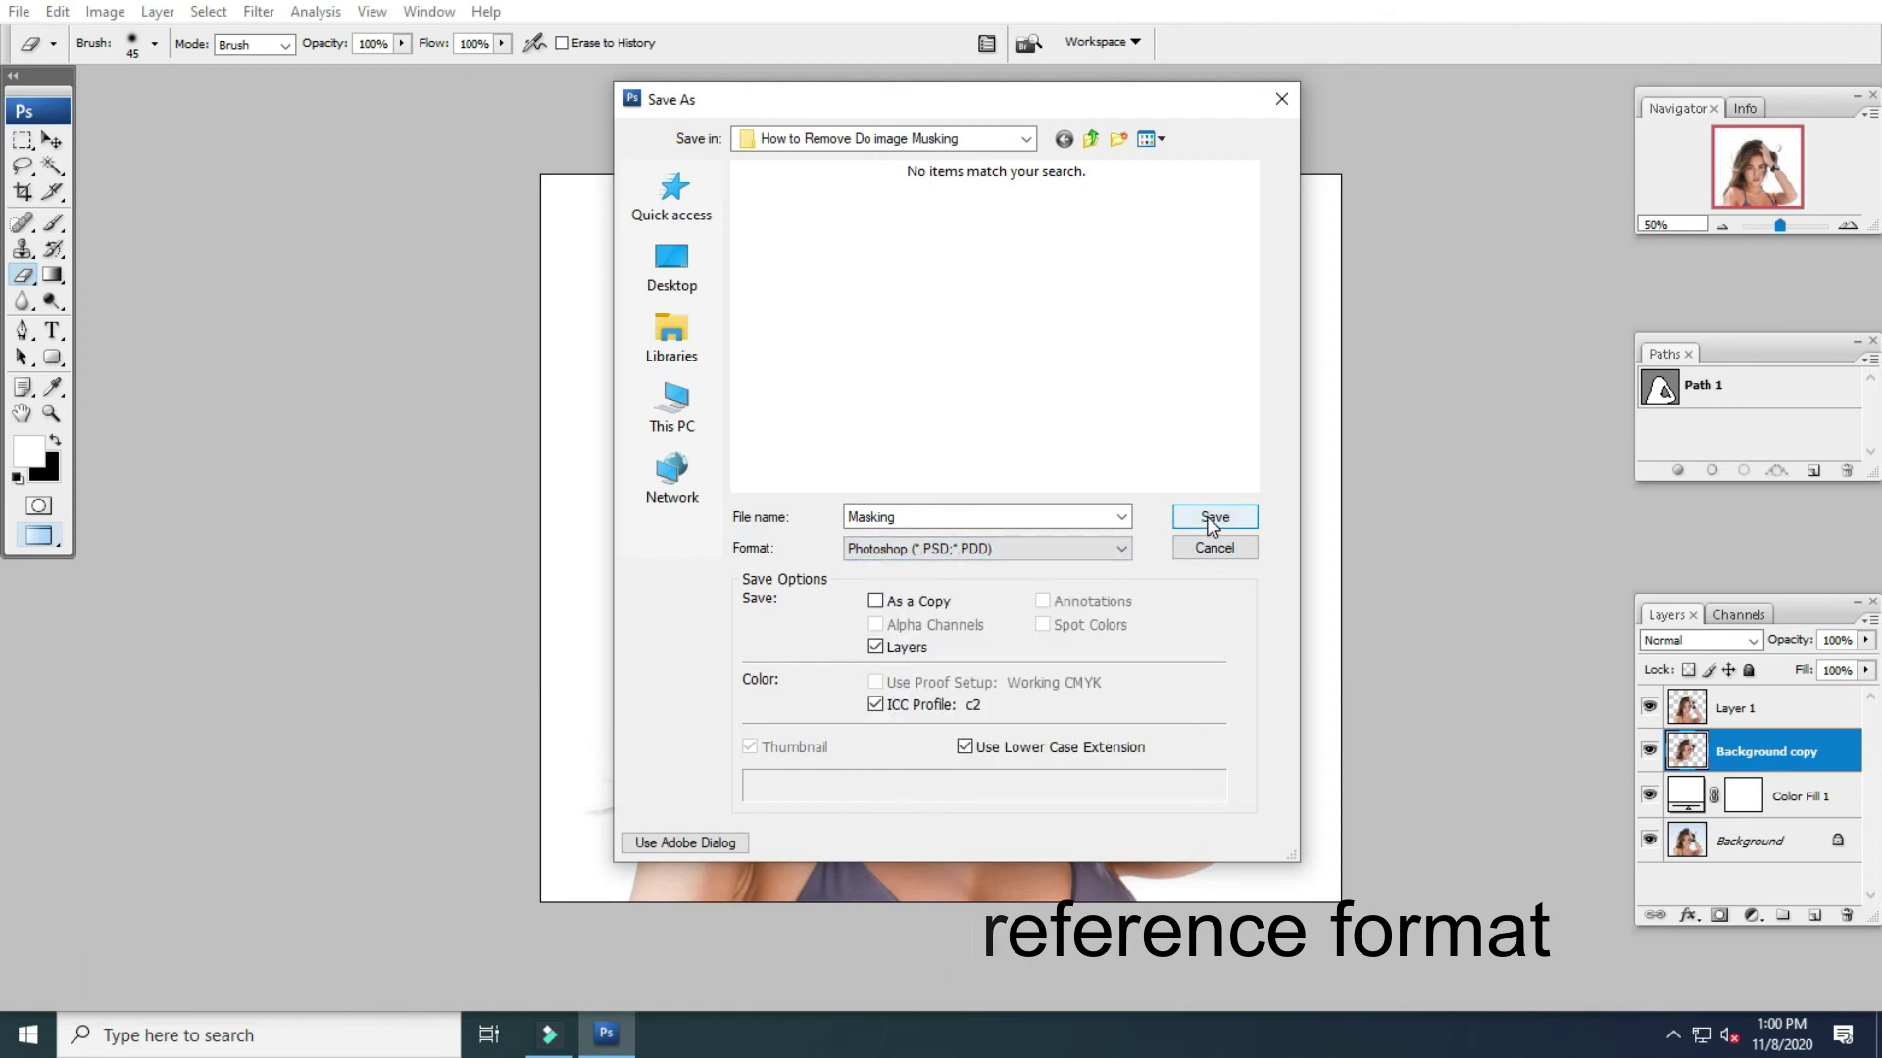
left_click(1209, 518)
left_click(1183, 333)
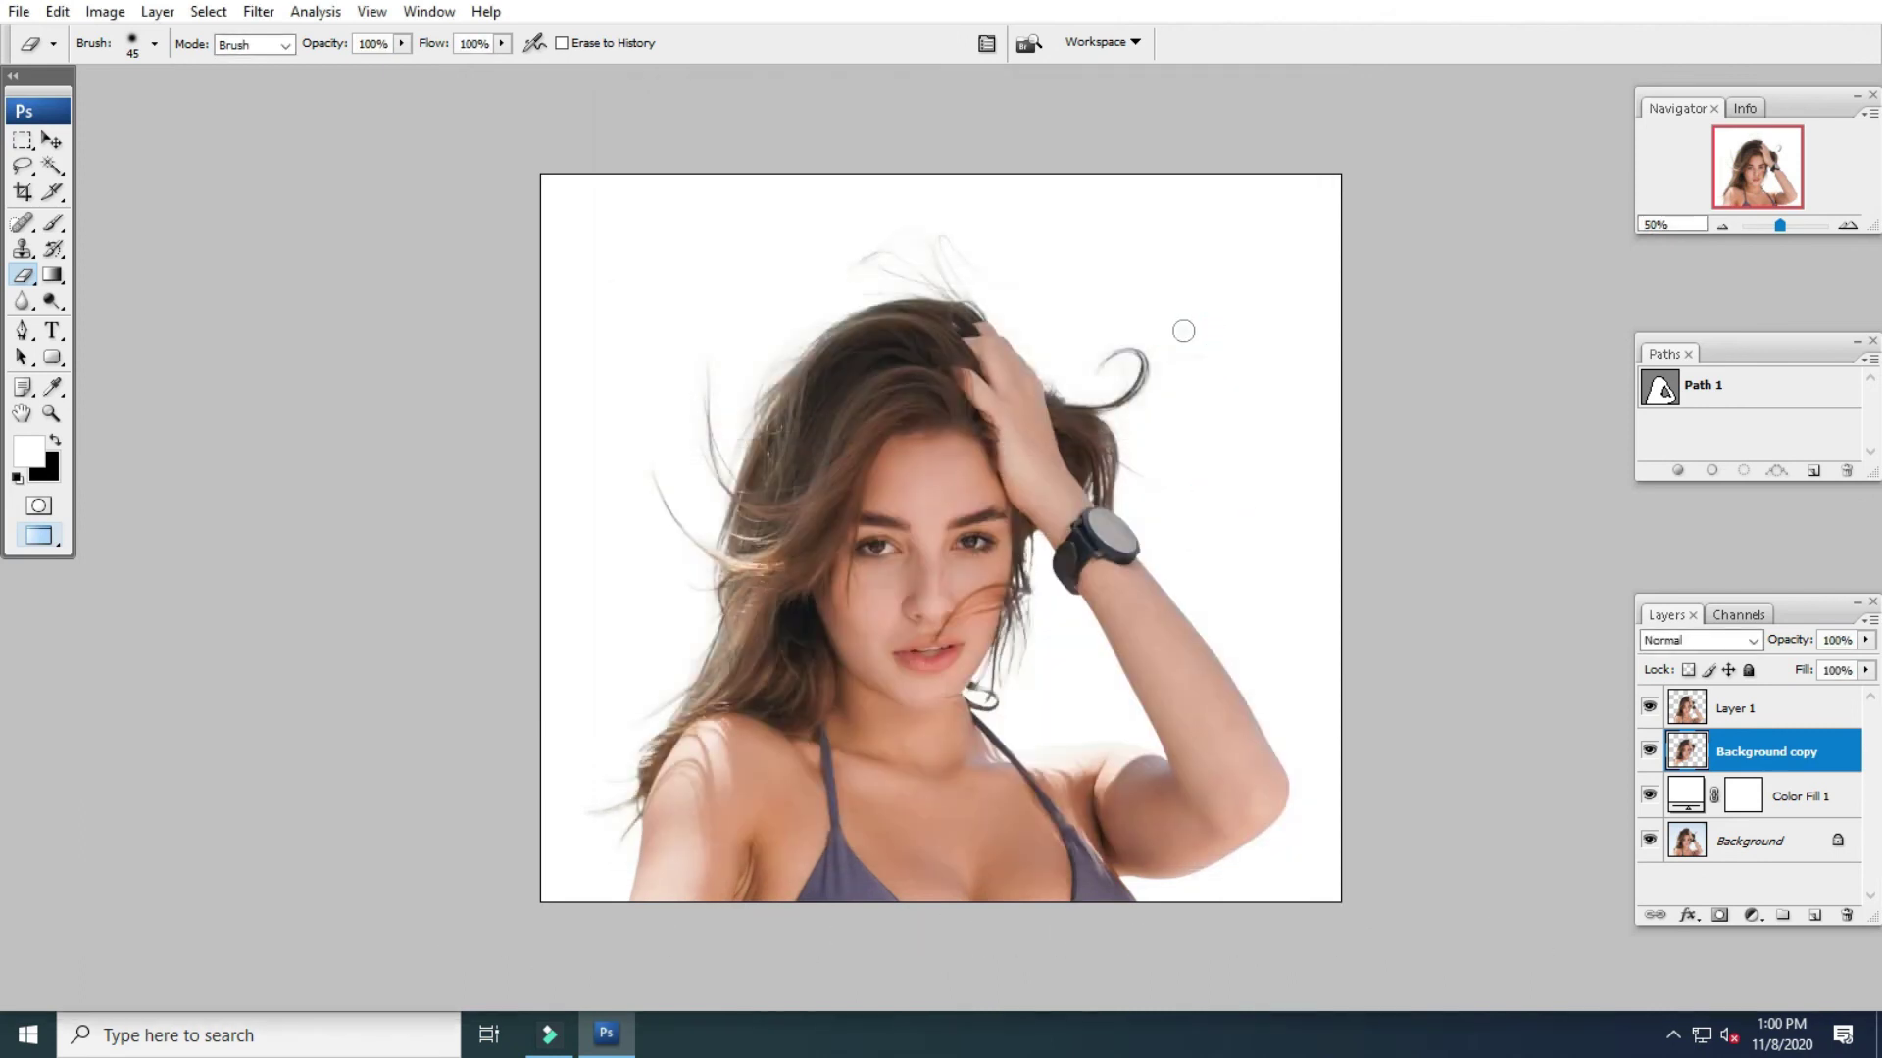